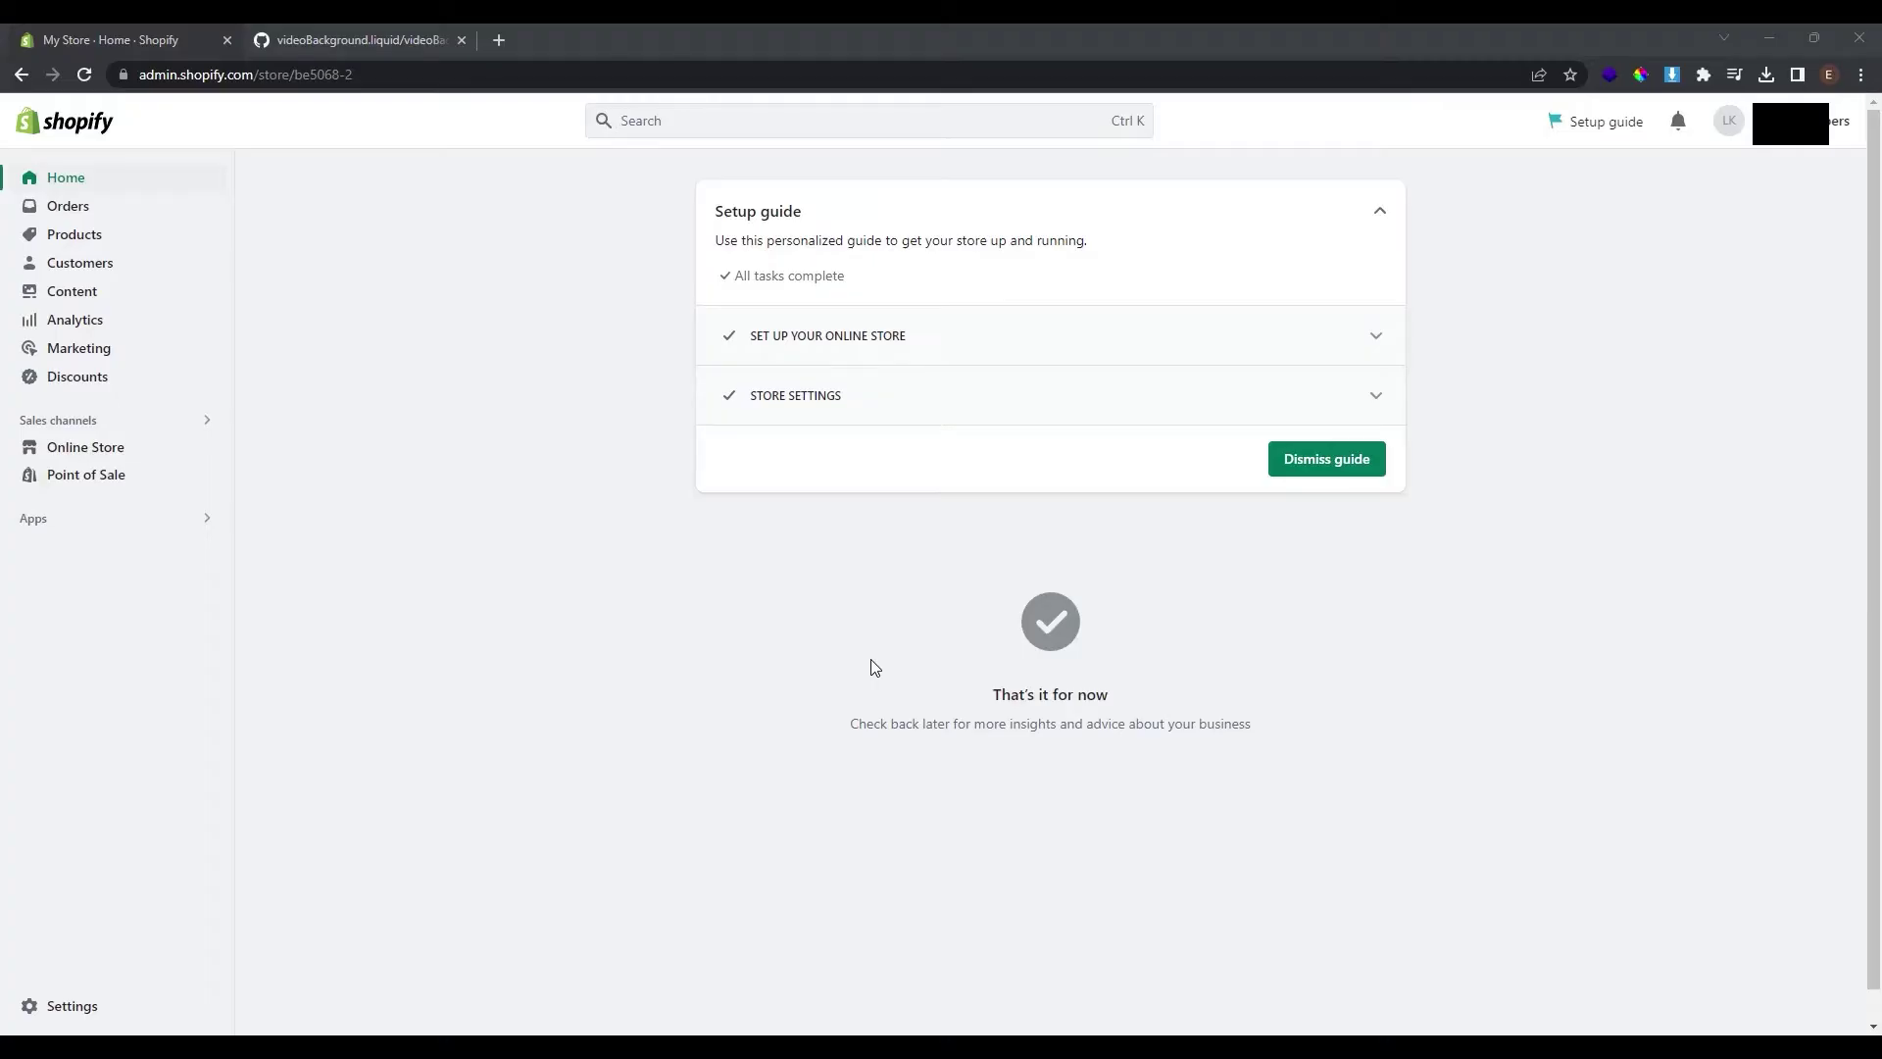
Step: Open the online store's Themes page and browse the Popular free themes list, then return to the top
click(110, 456)
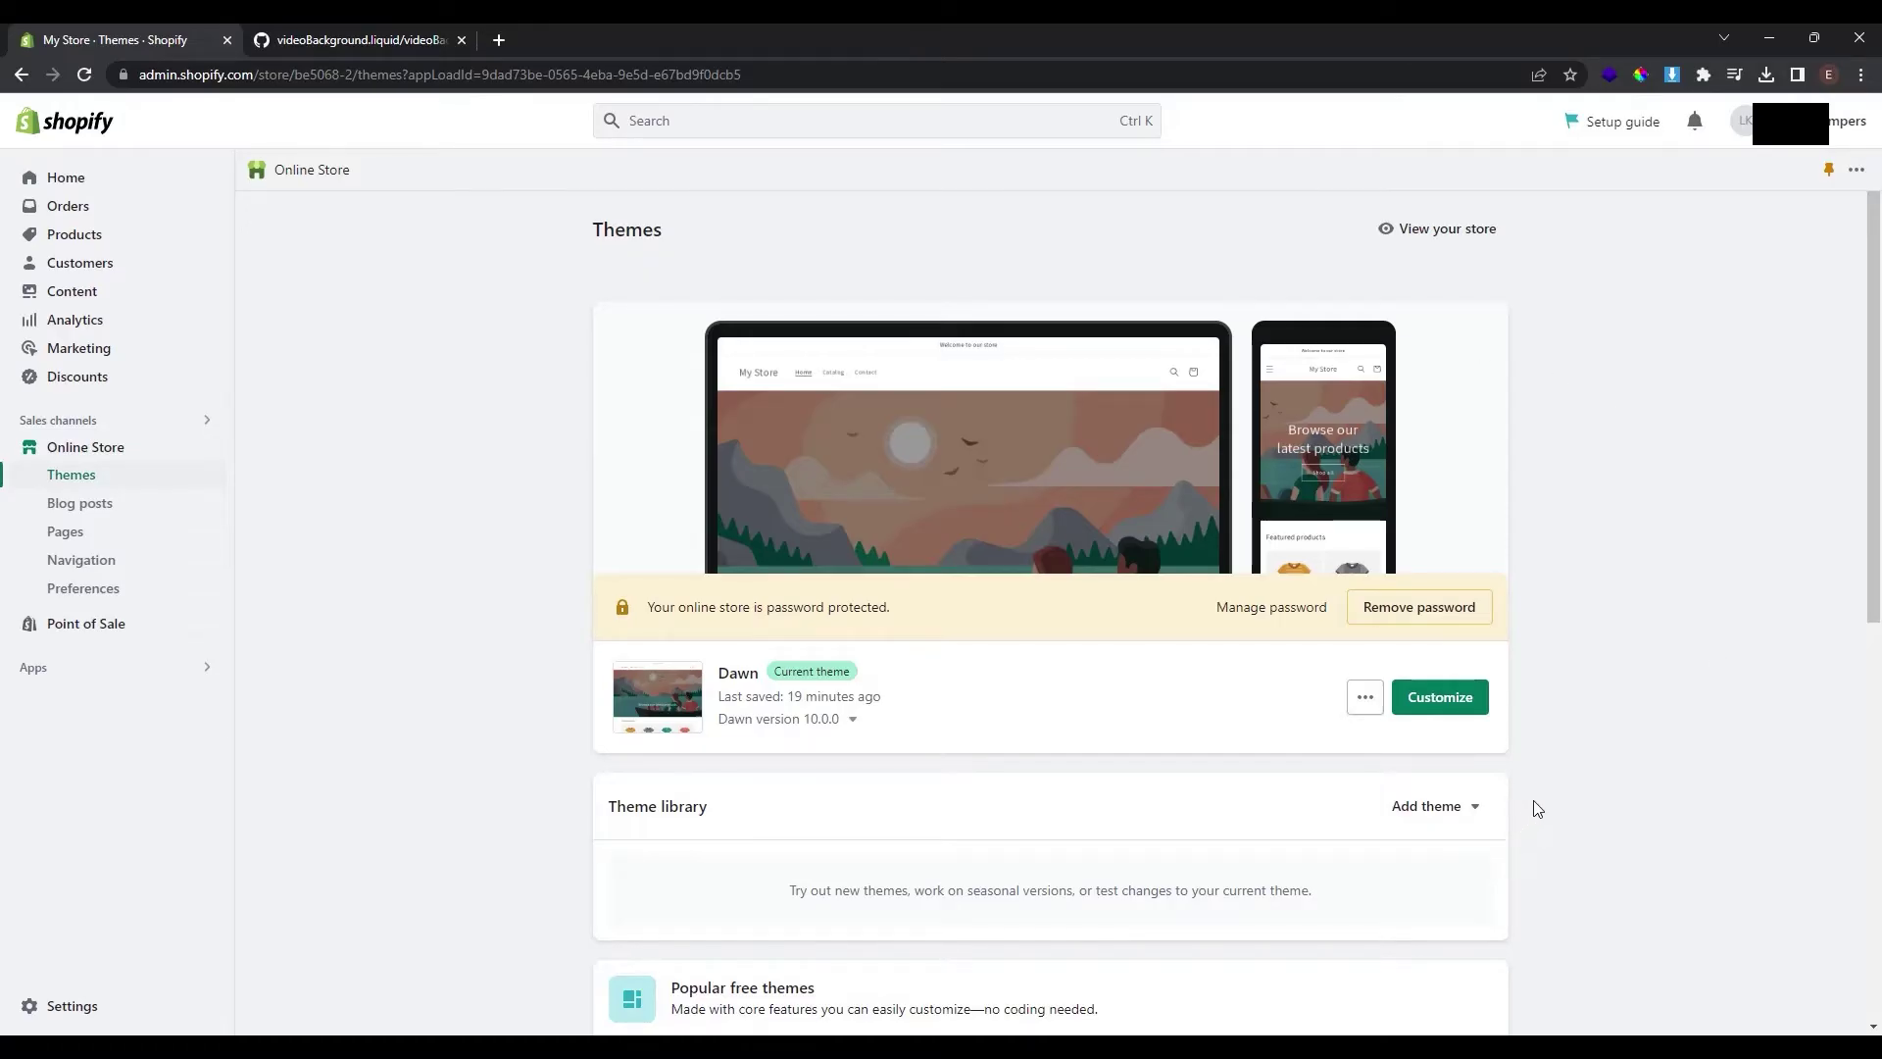
scroll(1544, 775, down, 1)
scroll(1543, 763, down, 6)
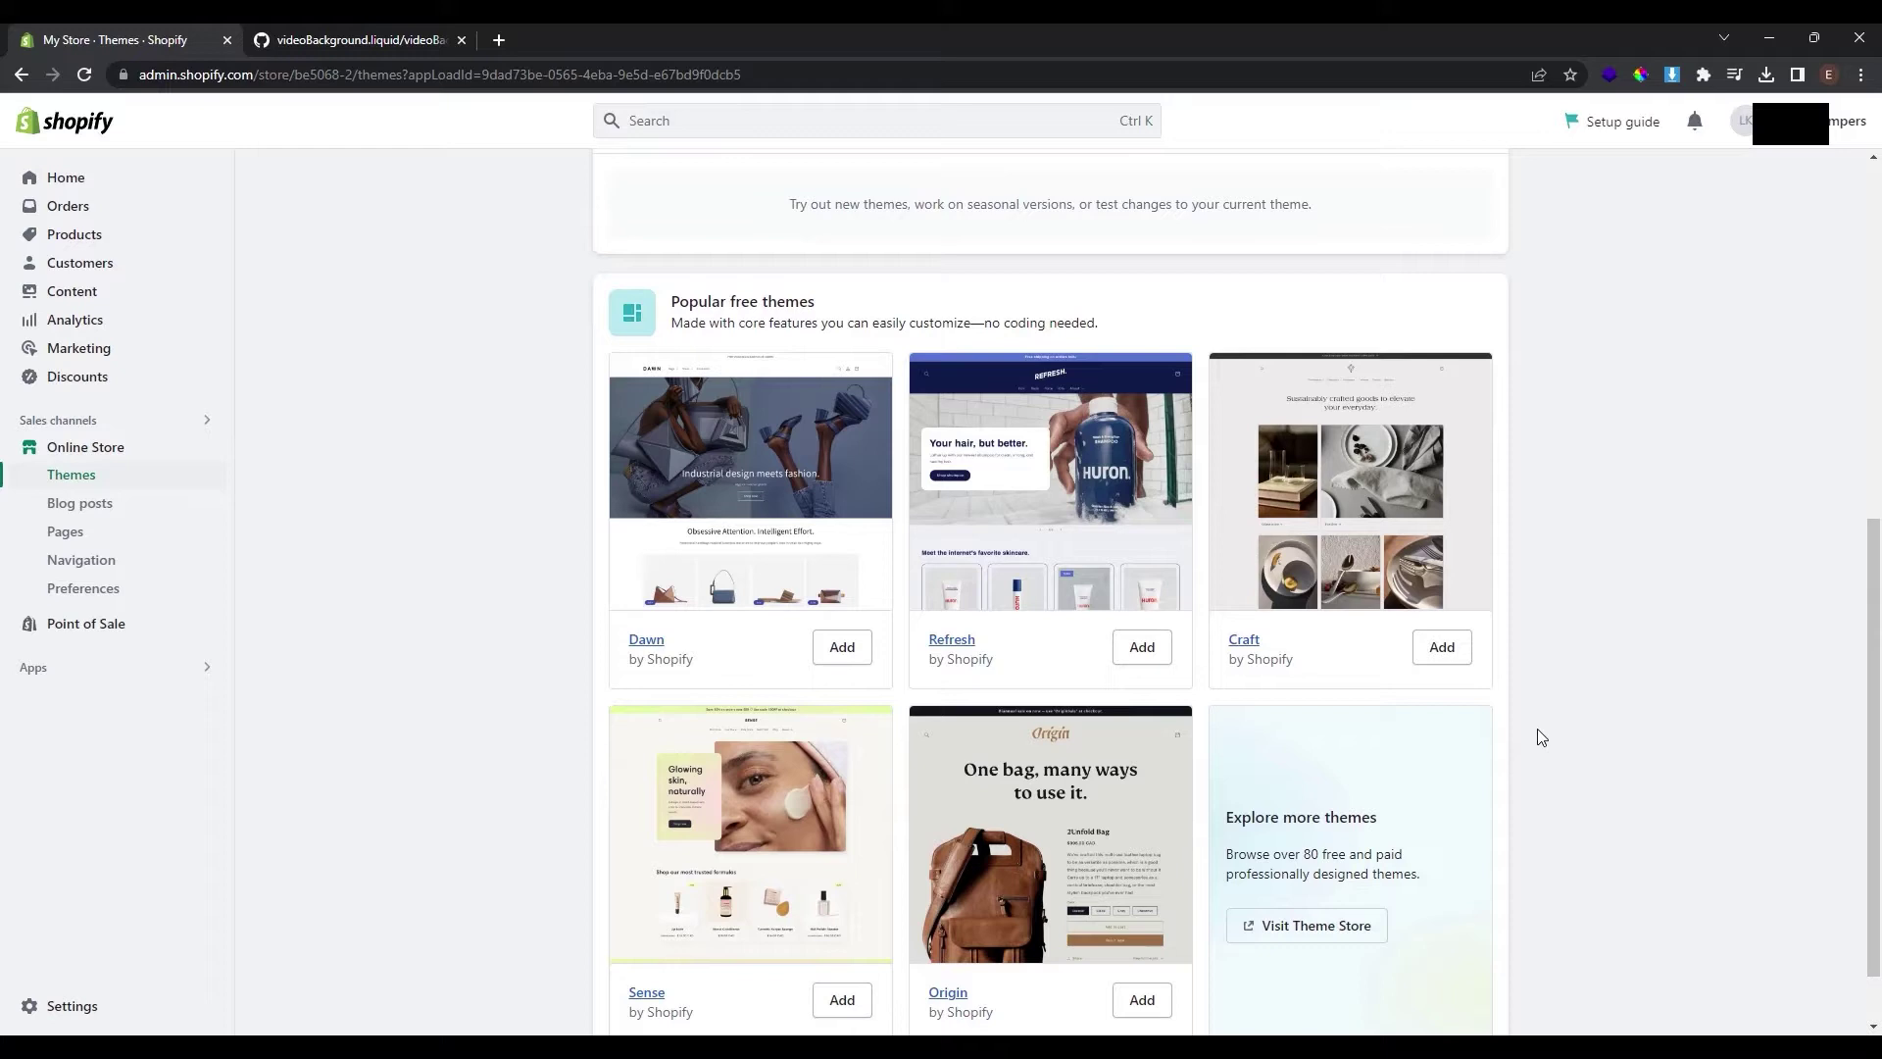
scroll(1541, 737, down, 1)
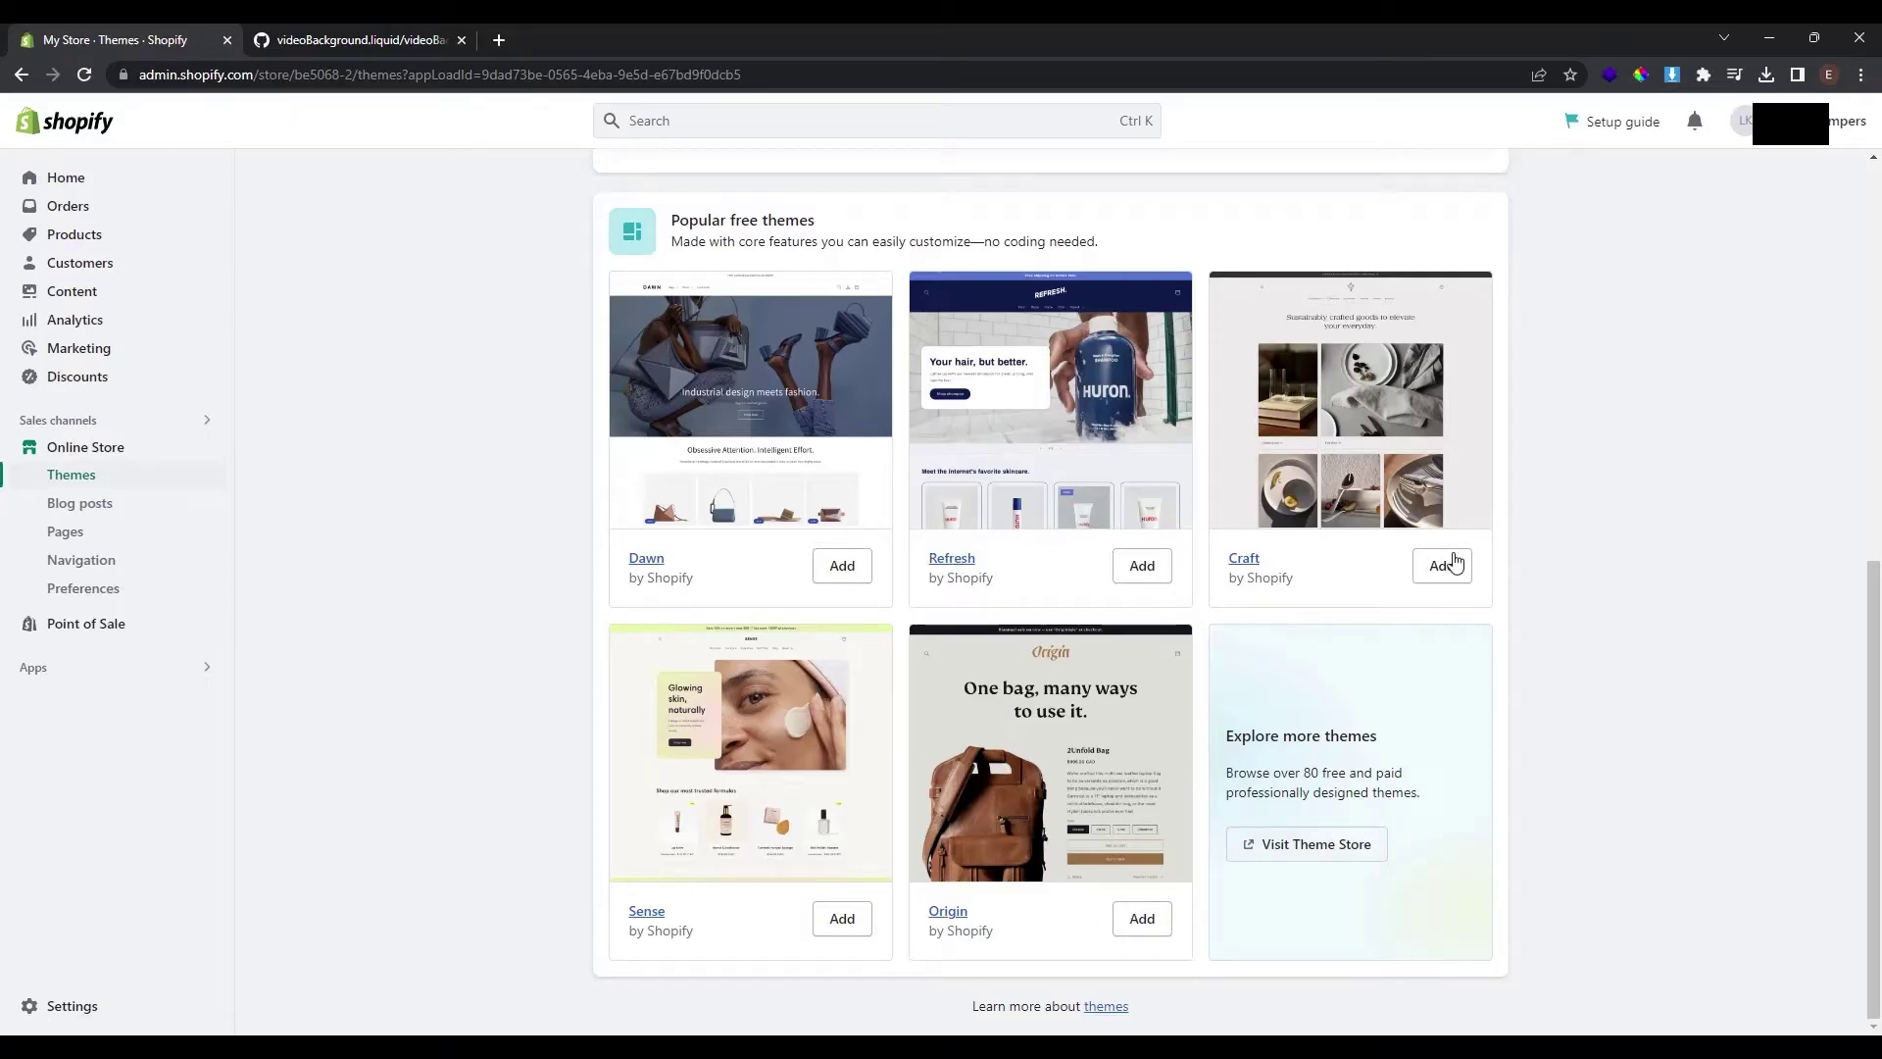
scroll(1650, 543, up, 3)
scroll(1650, 543, up, 5)
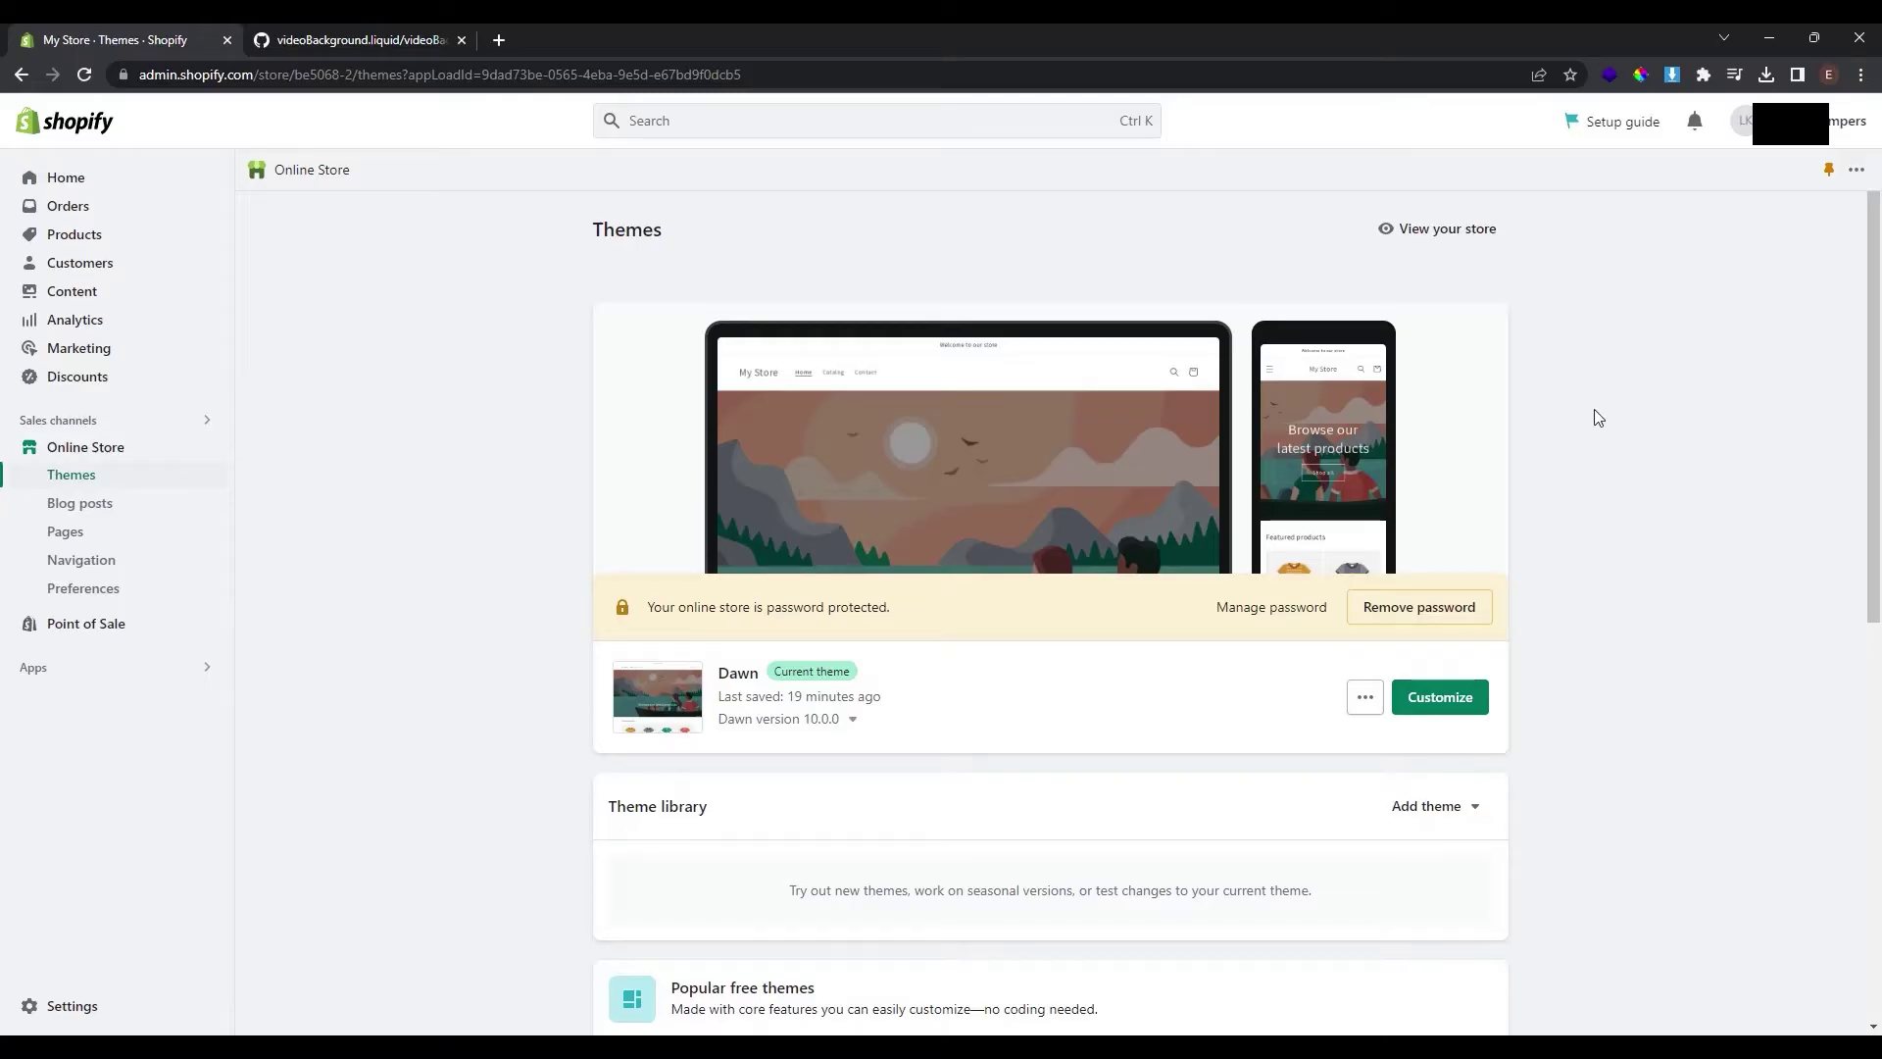
Step: Open the live storefront in a new tab and scroll through its home page
click(1444, 240)
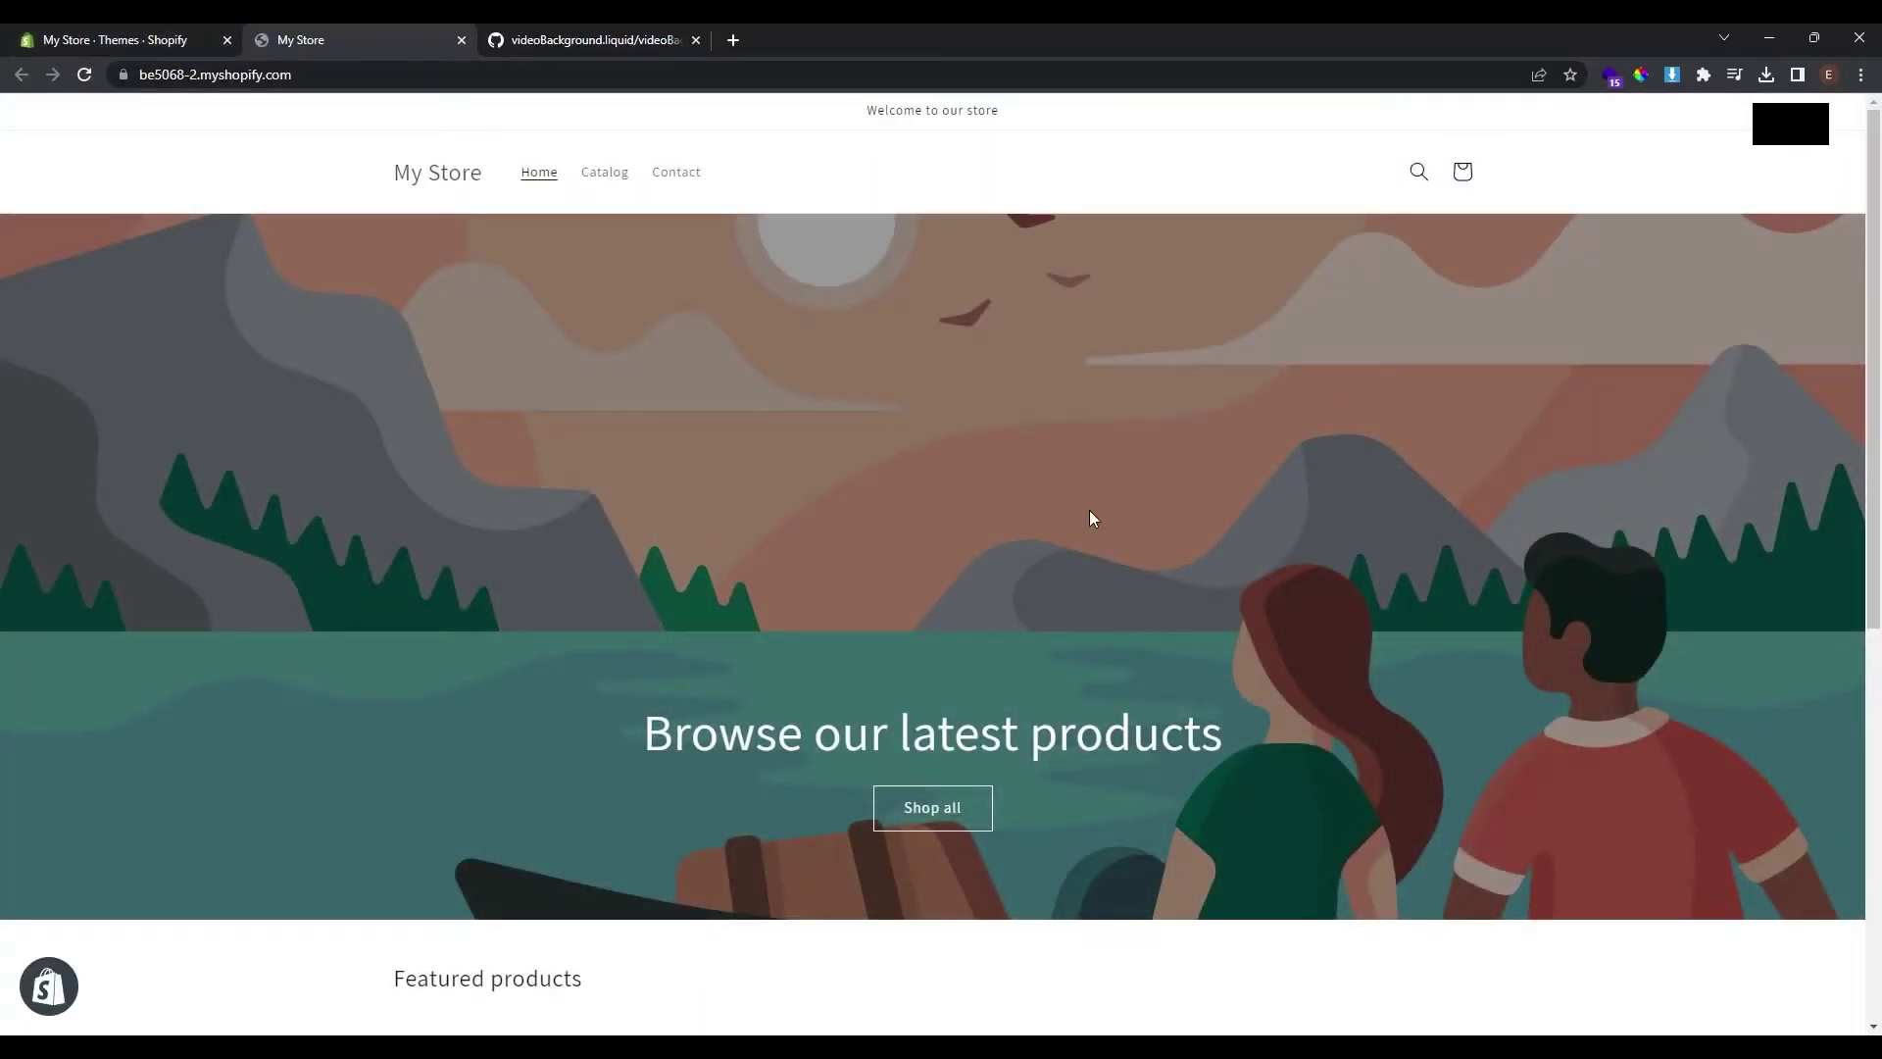
scroll(1086, 513, down, 6)
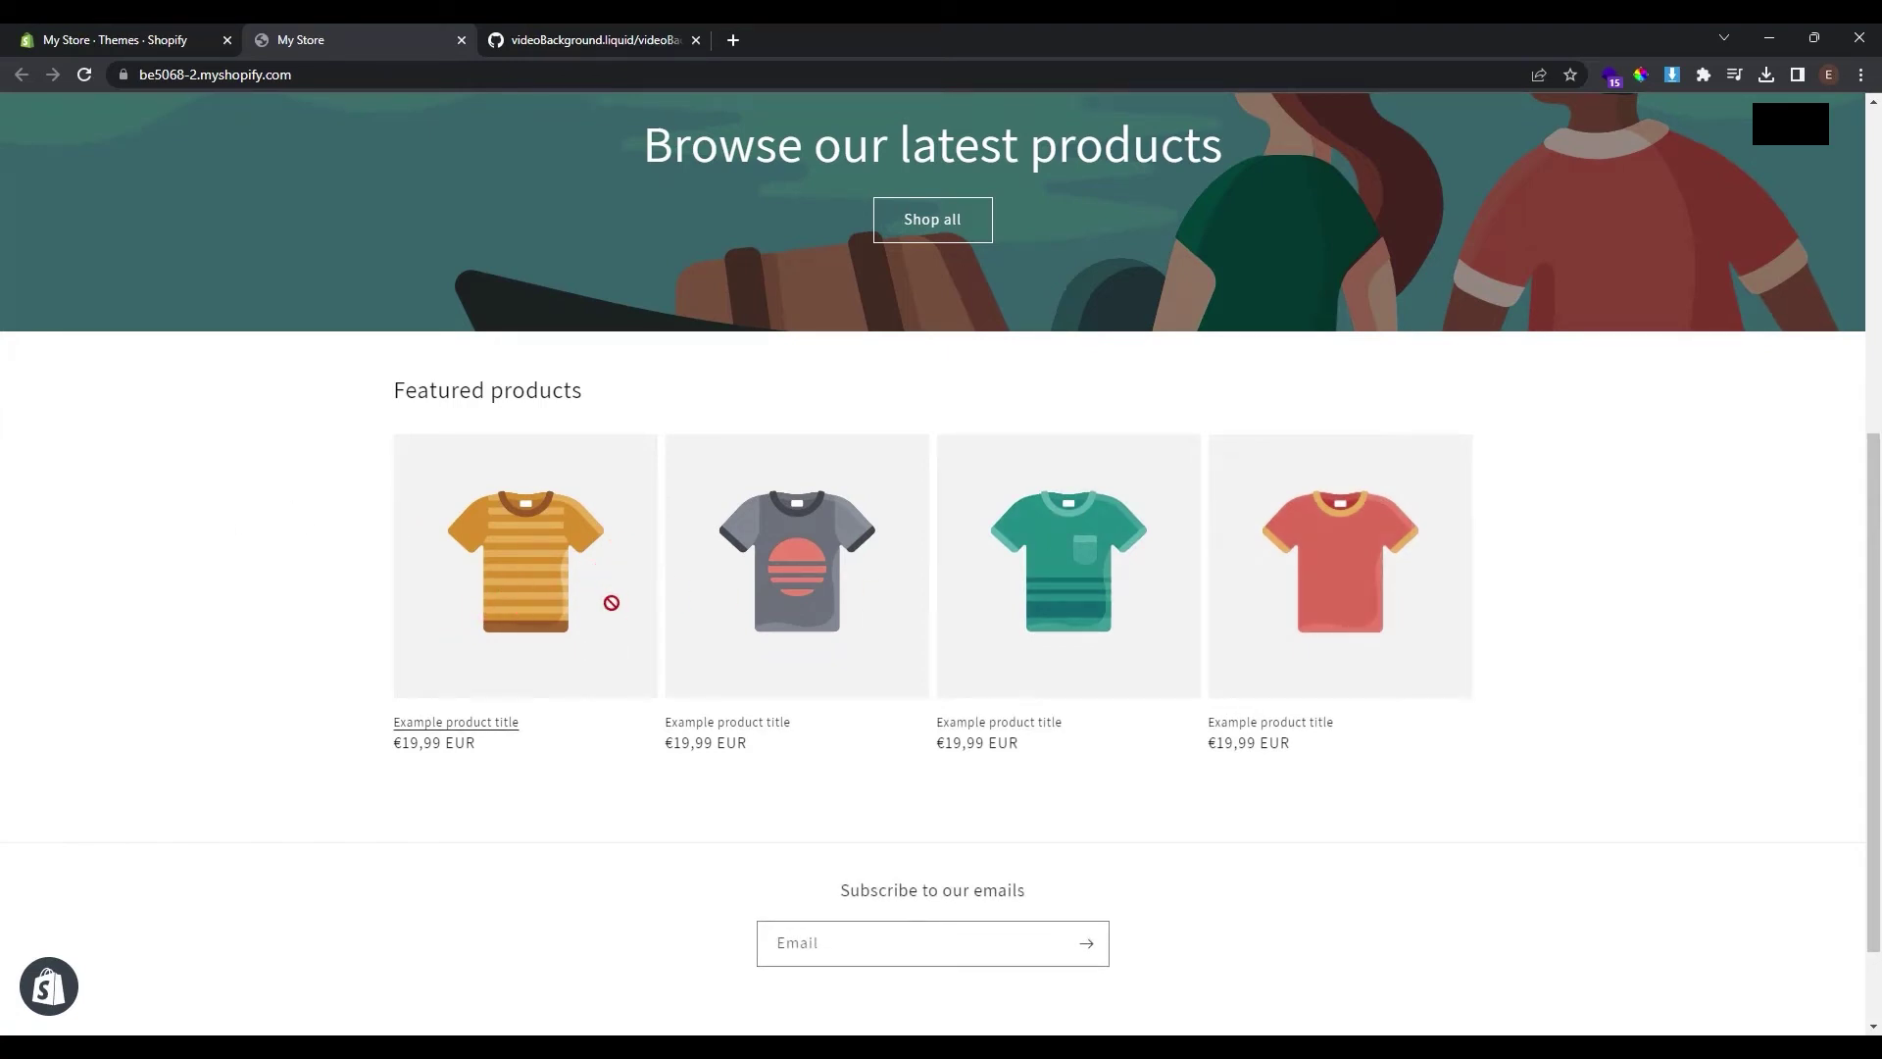
scroll(1070, 642, down, 1)
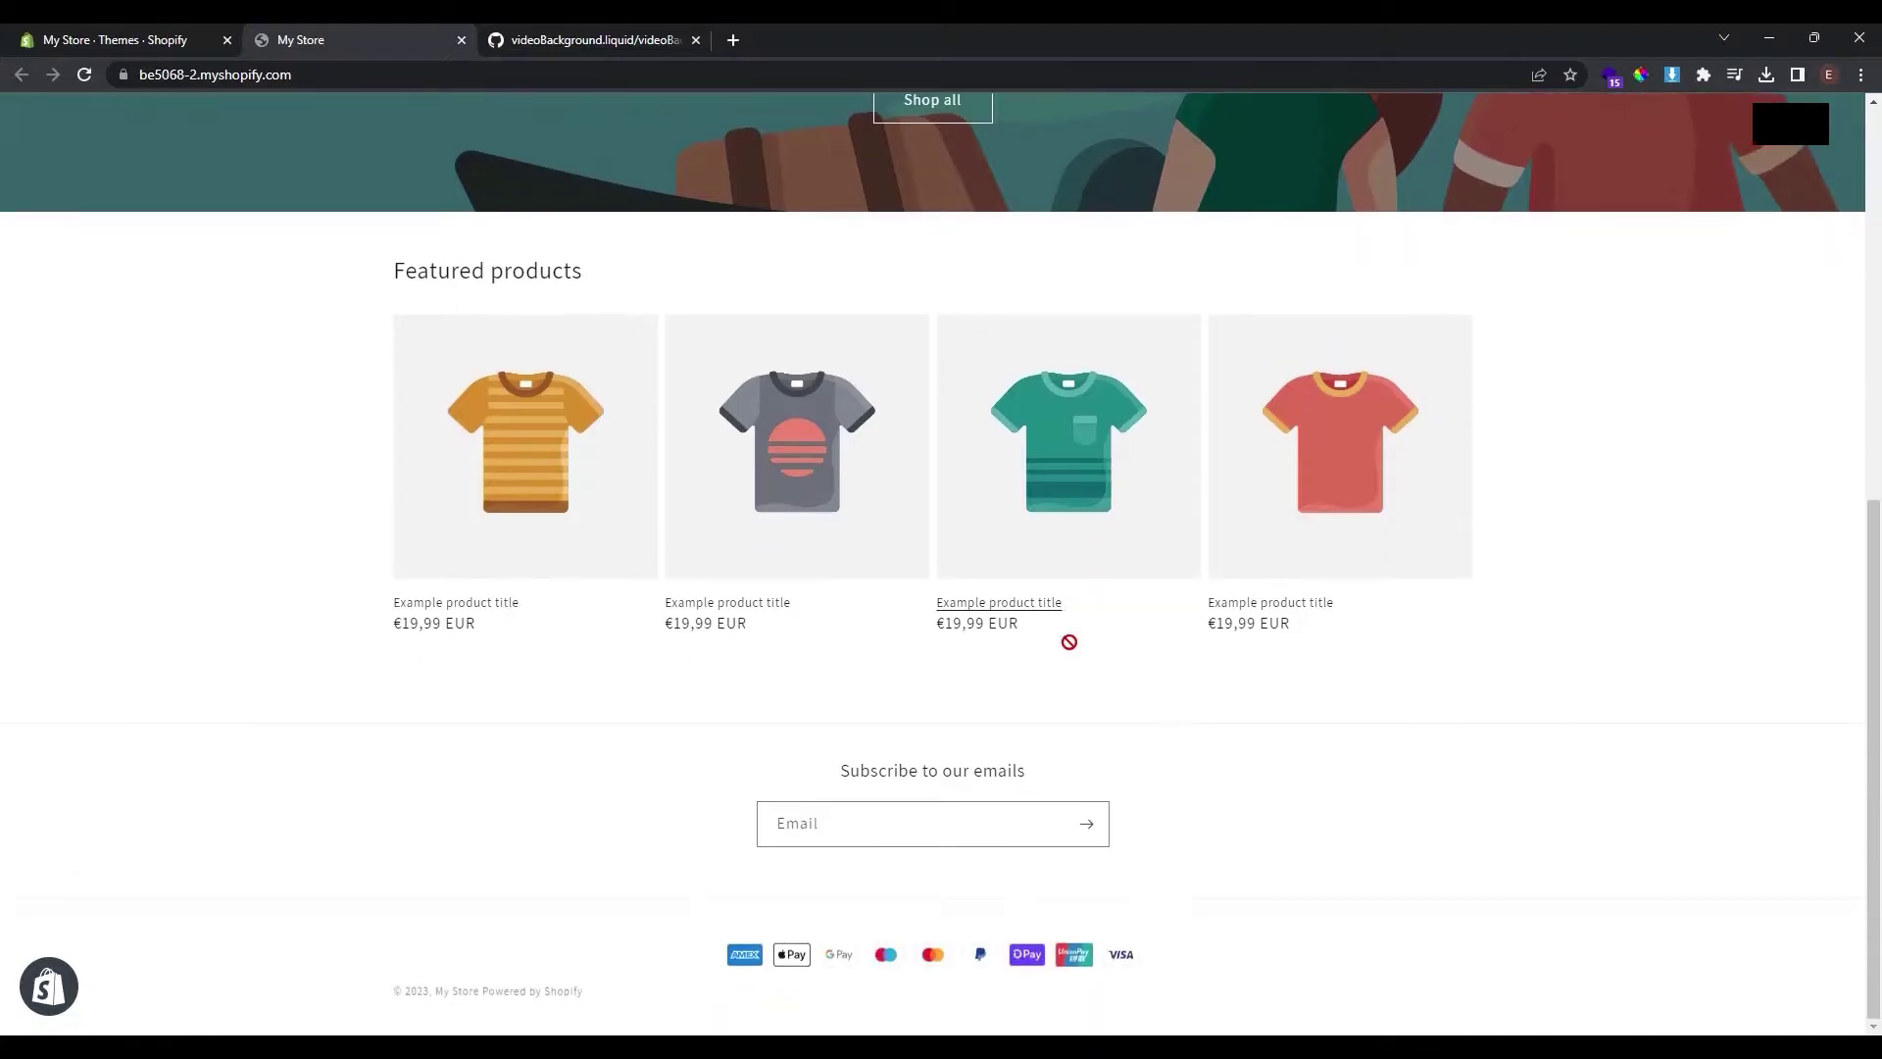
scroll(1069, 642, up, 4)
scroll(1070, 647, up, 3)
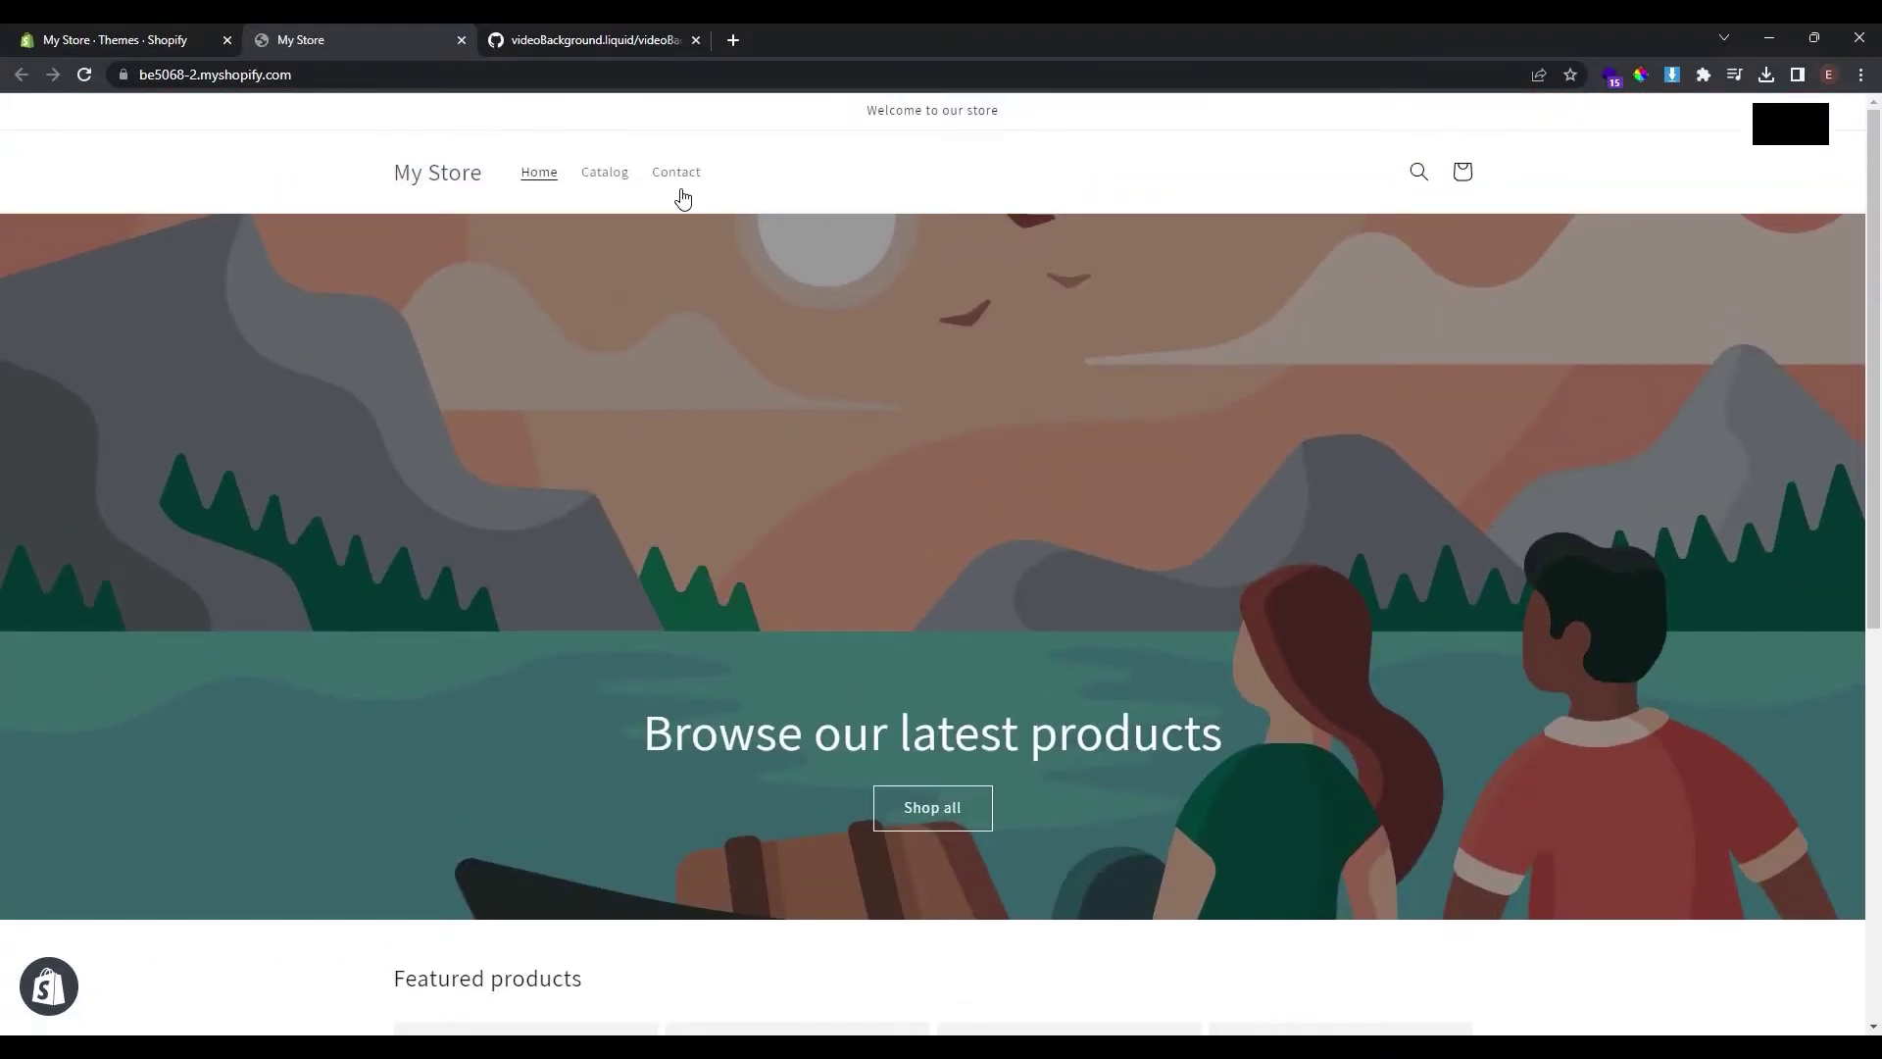
Step: Visit the storefront's Catalog, Contact, Cart and search, then go back to the My Store home page
click(605, 173)
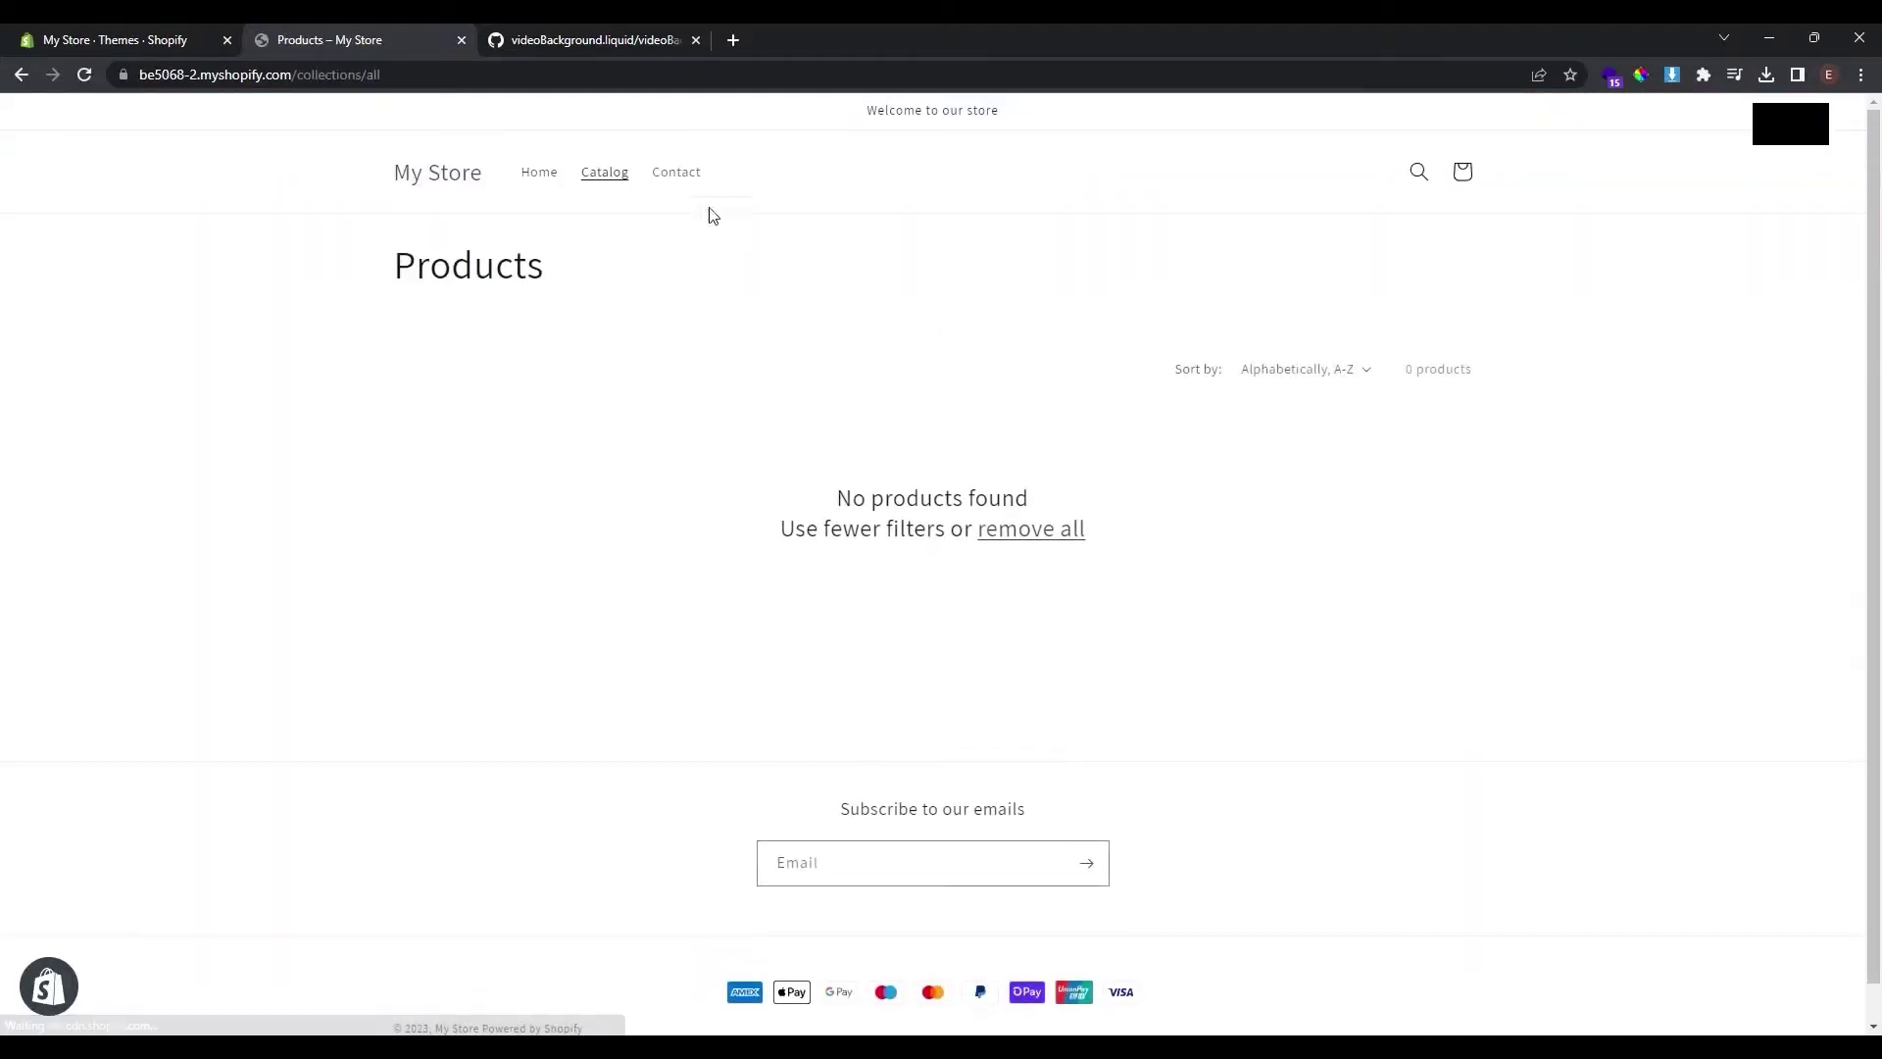
click(676, 172)
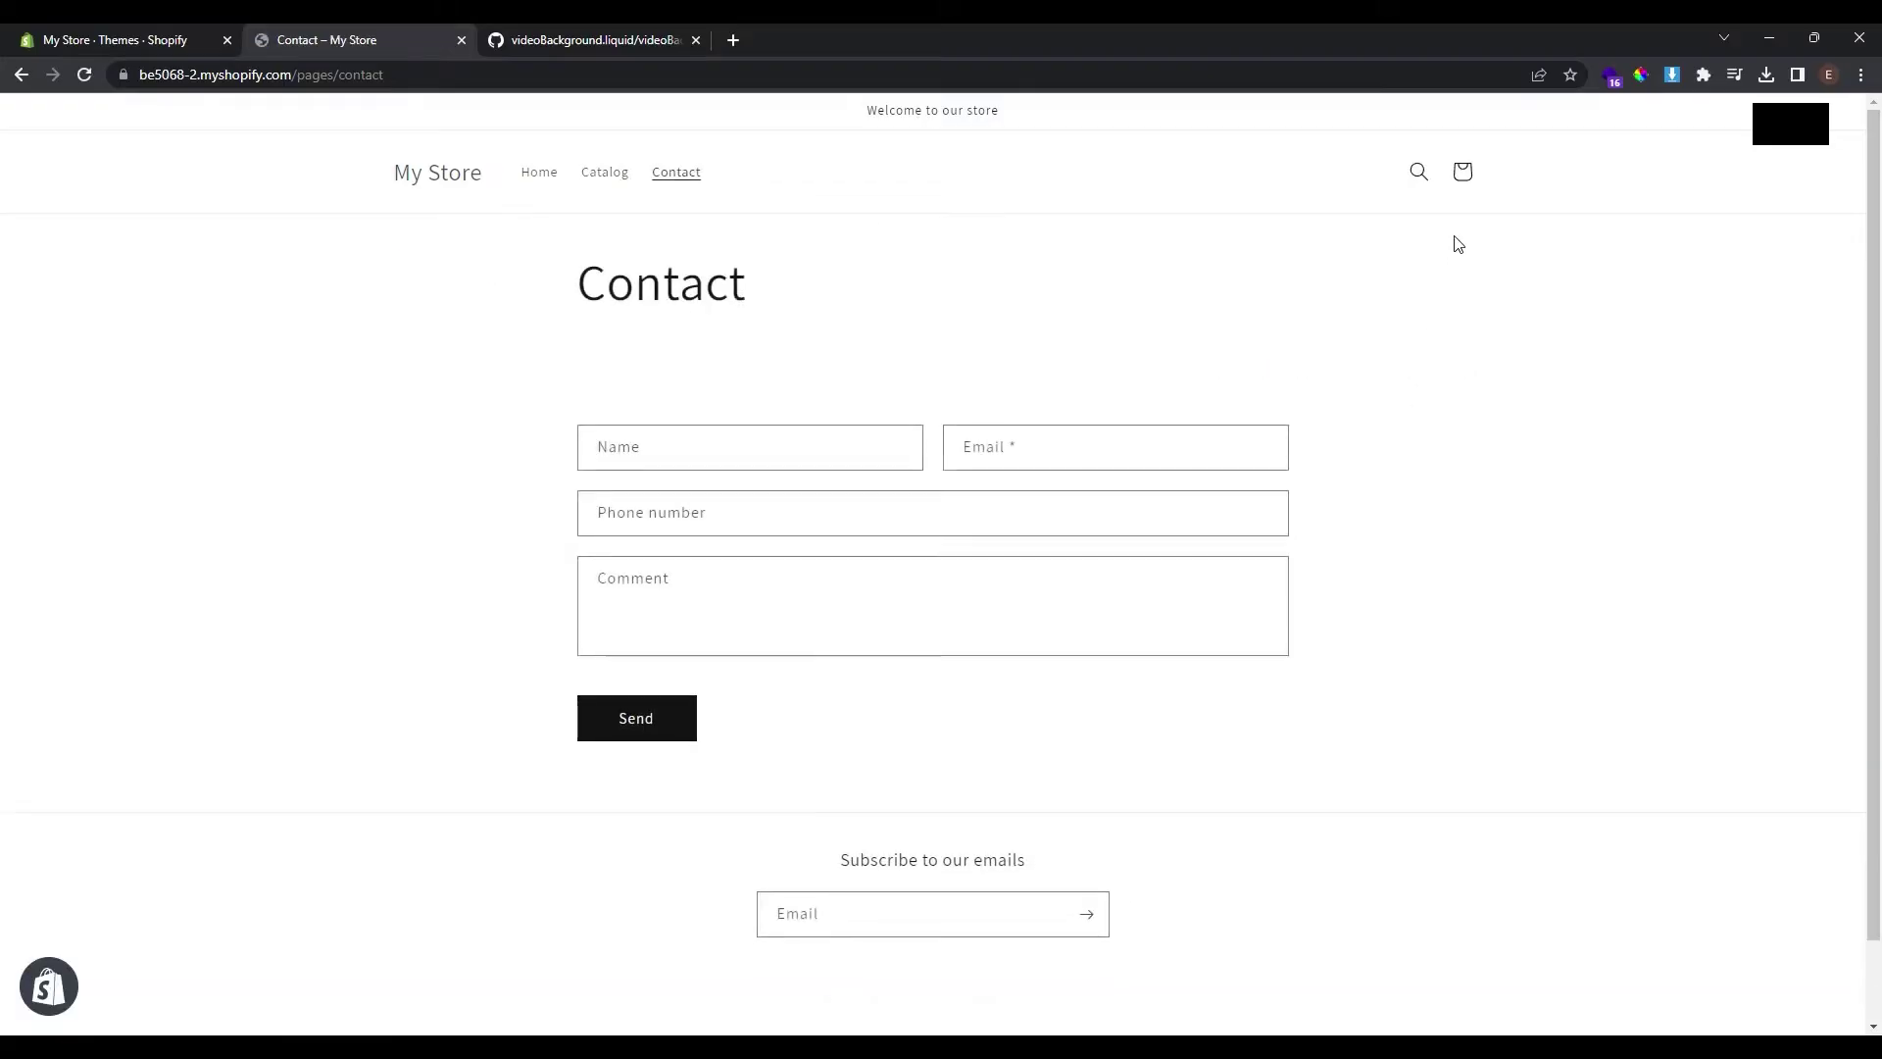
click(1465, 177)
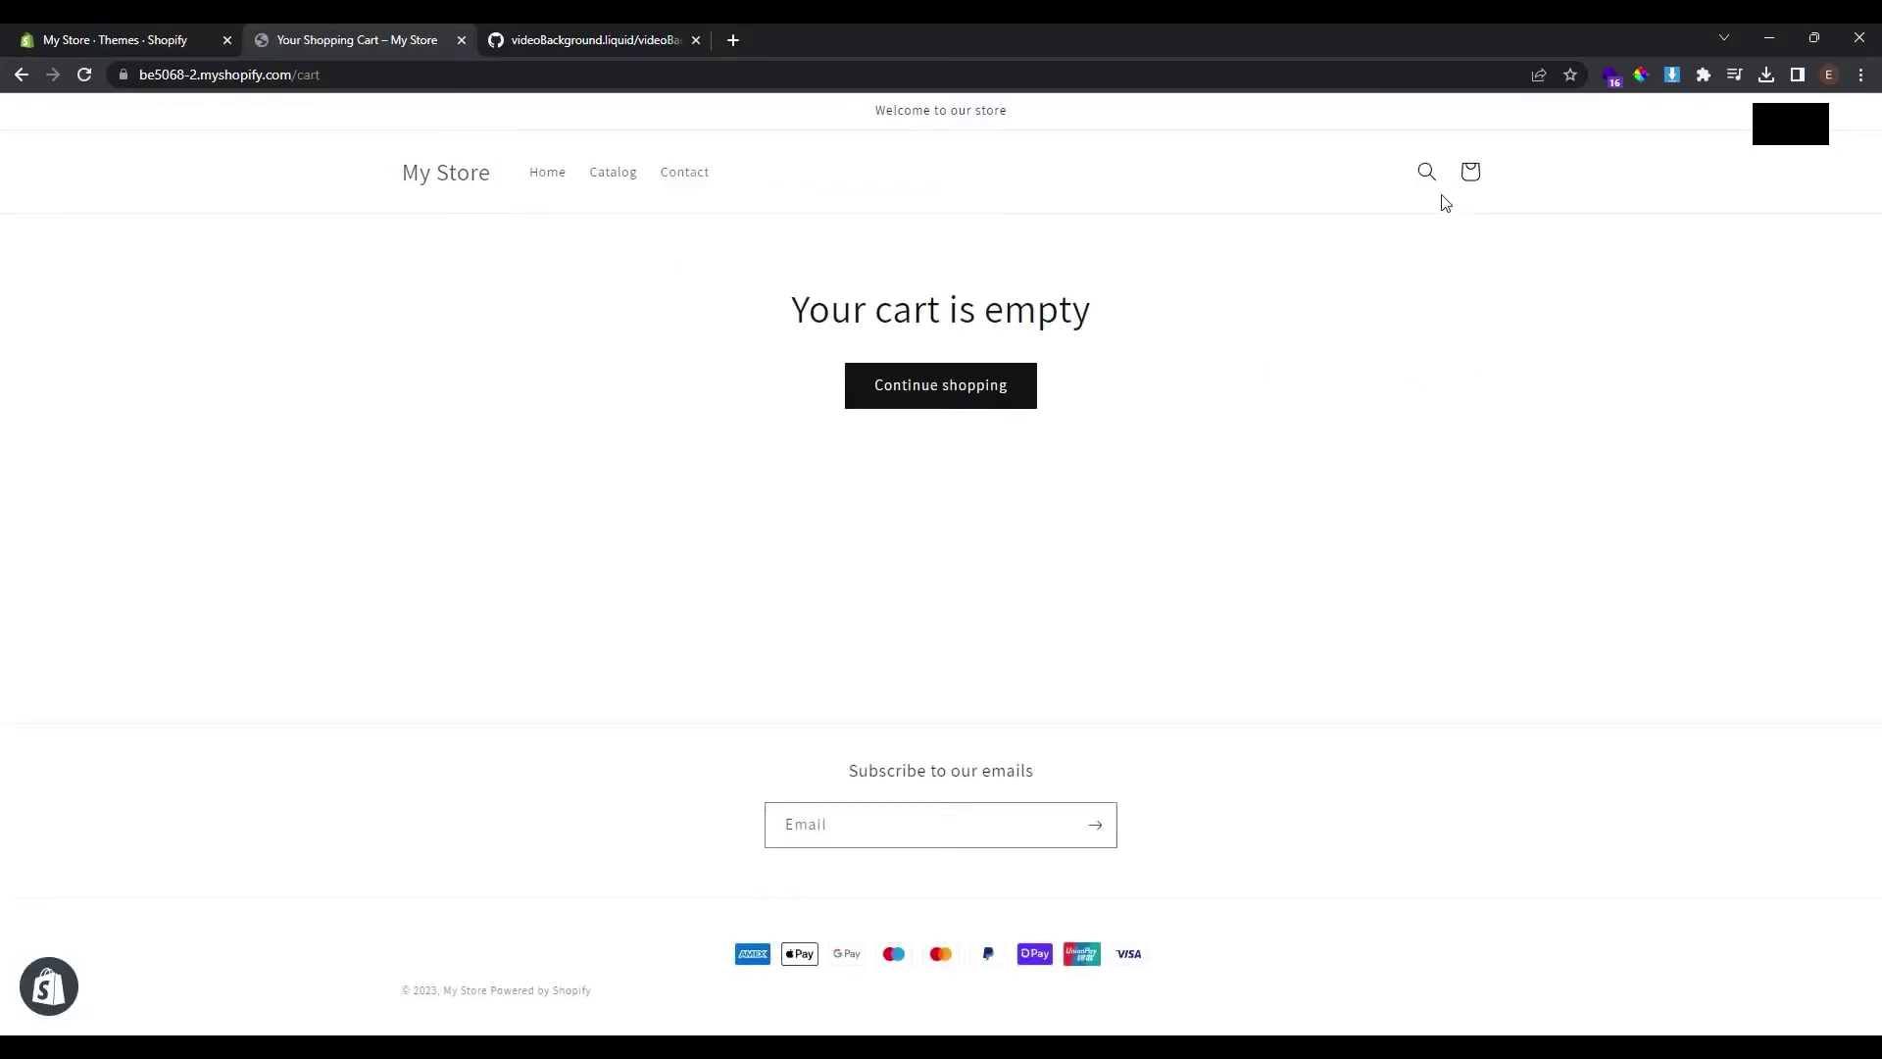
click(1426, 172)
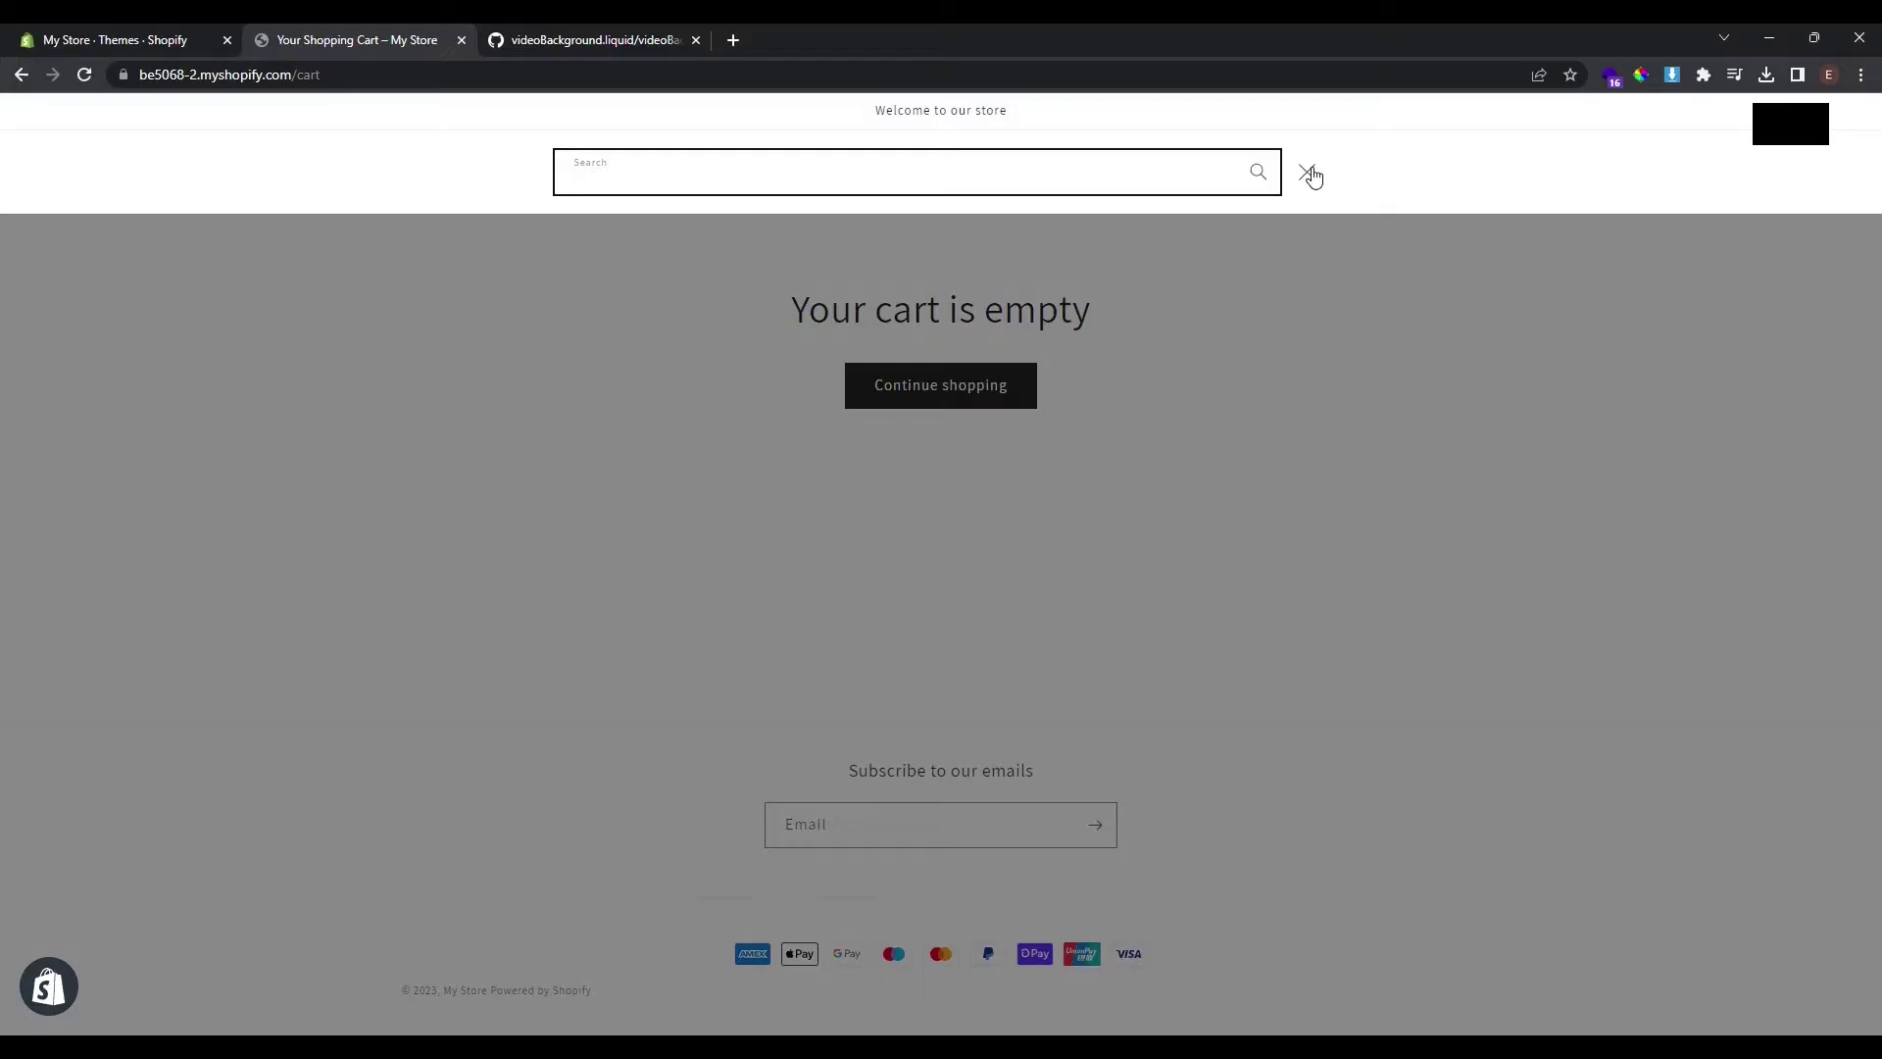
click(1309, 173)
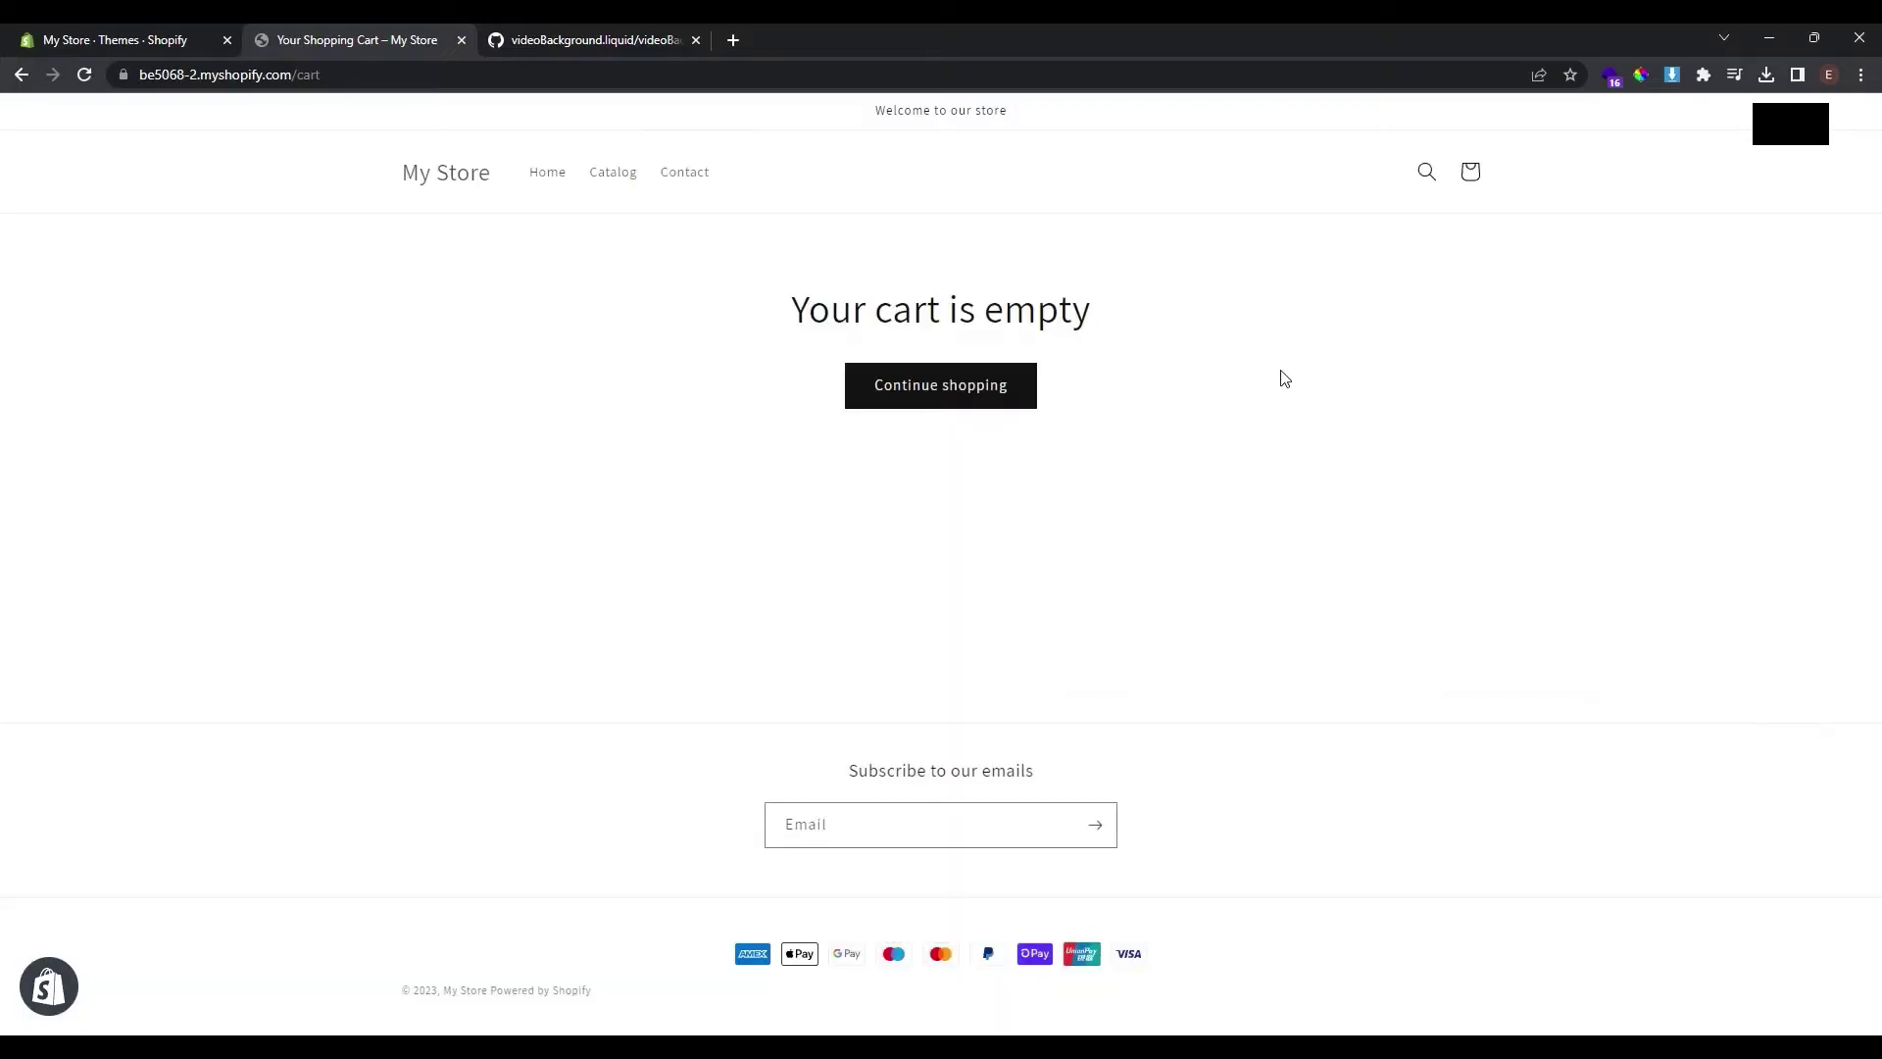
click(463, 191)
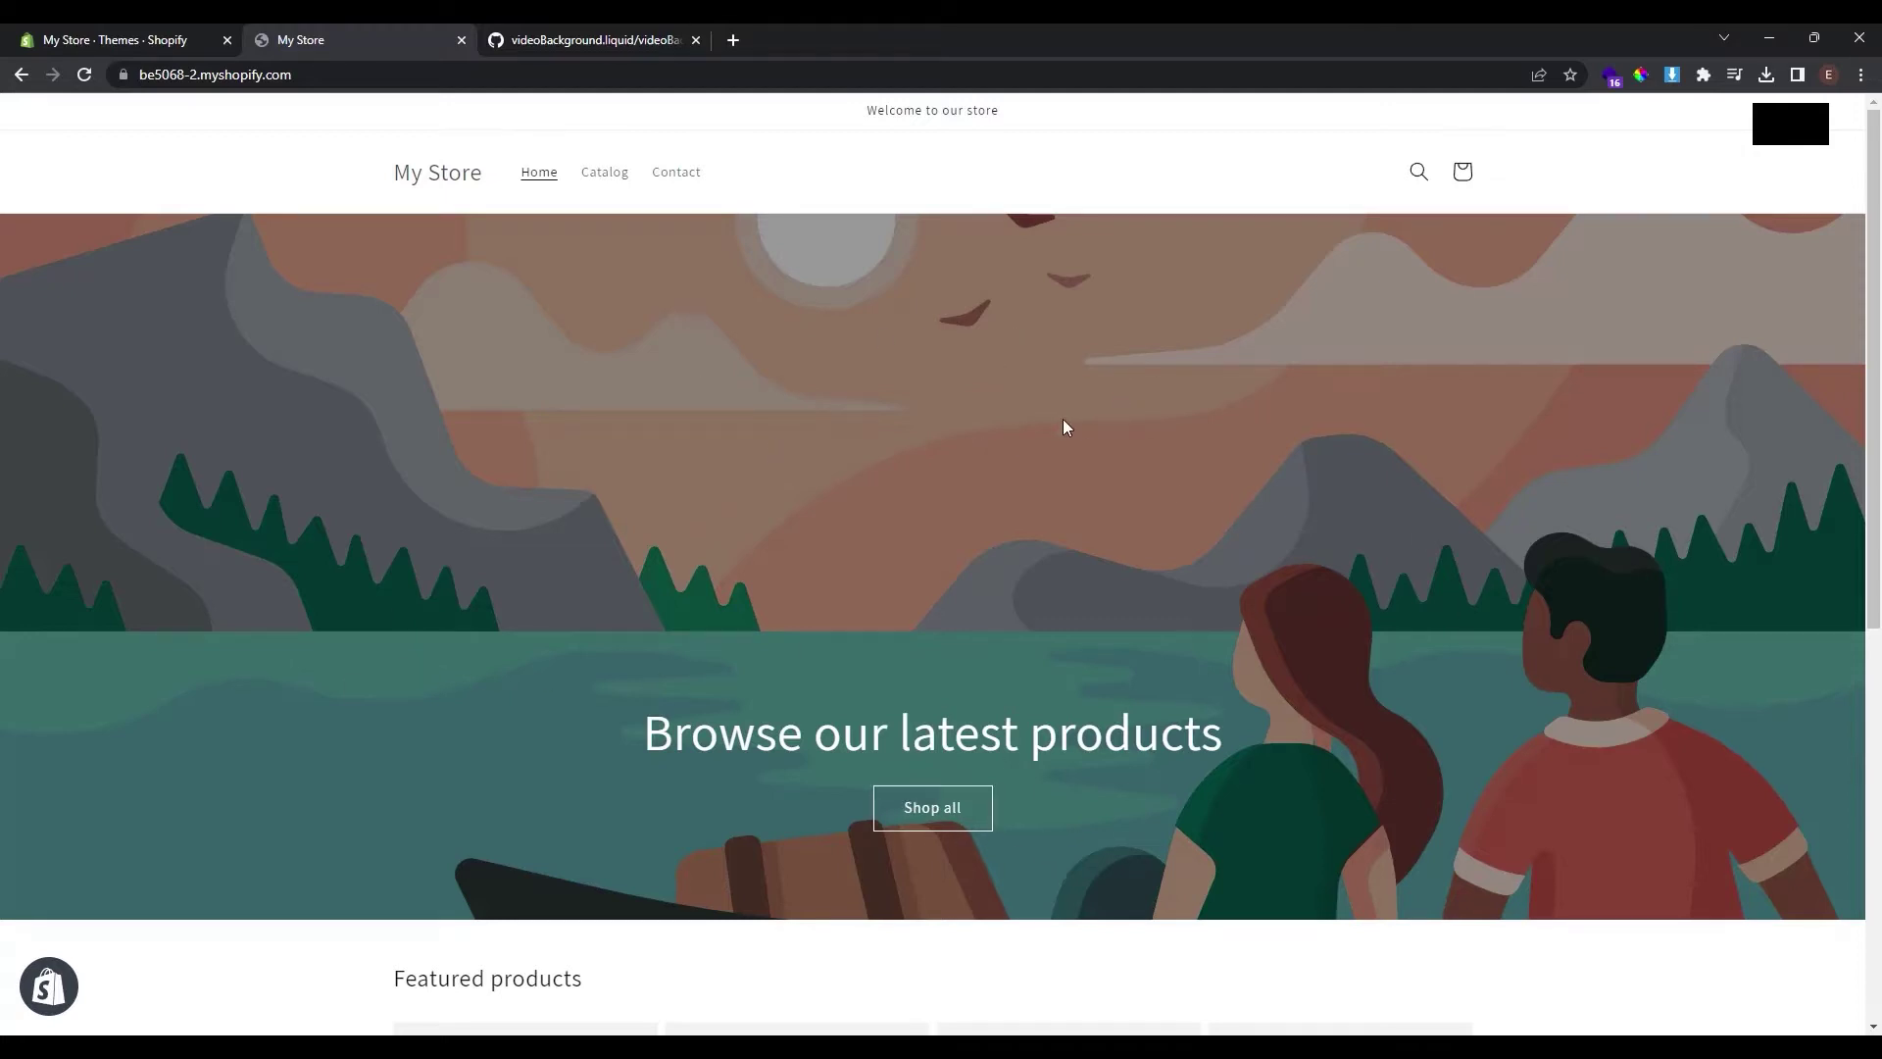
Step: Open the Dawn theme customizer from the admin tab and view the Image banner section's settings
click(149, 29)
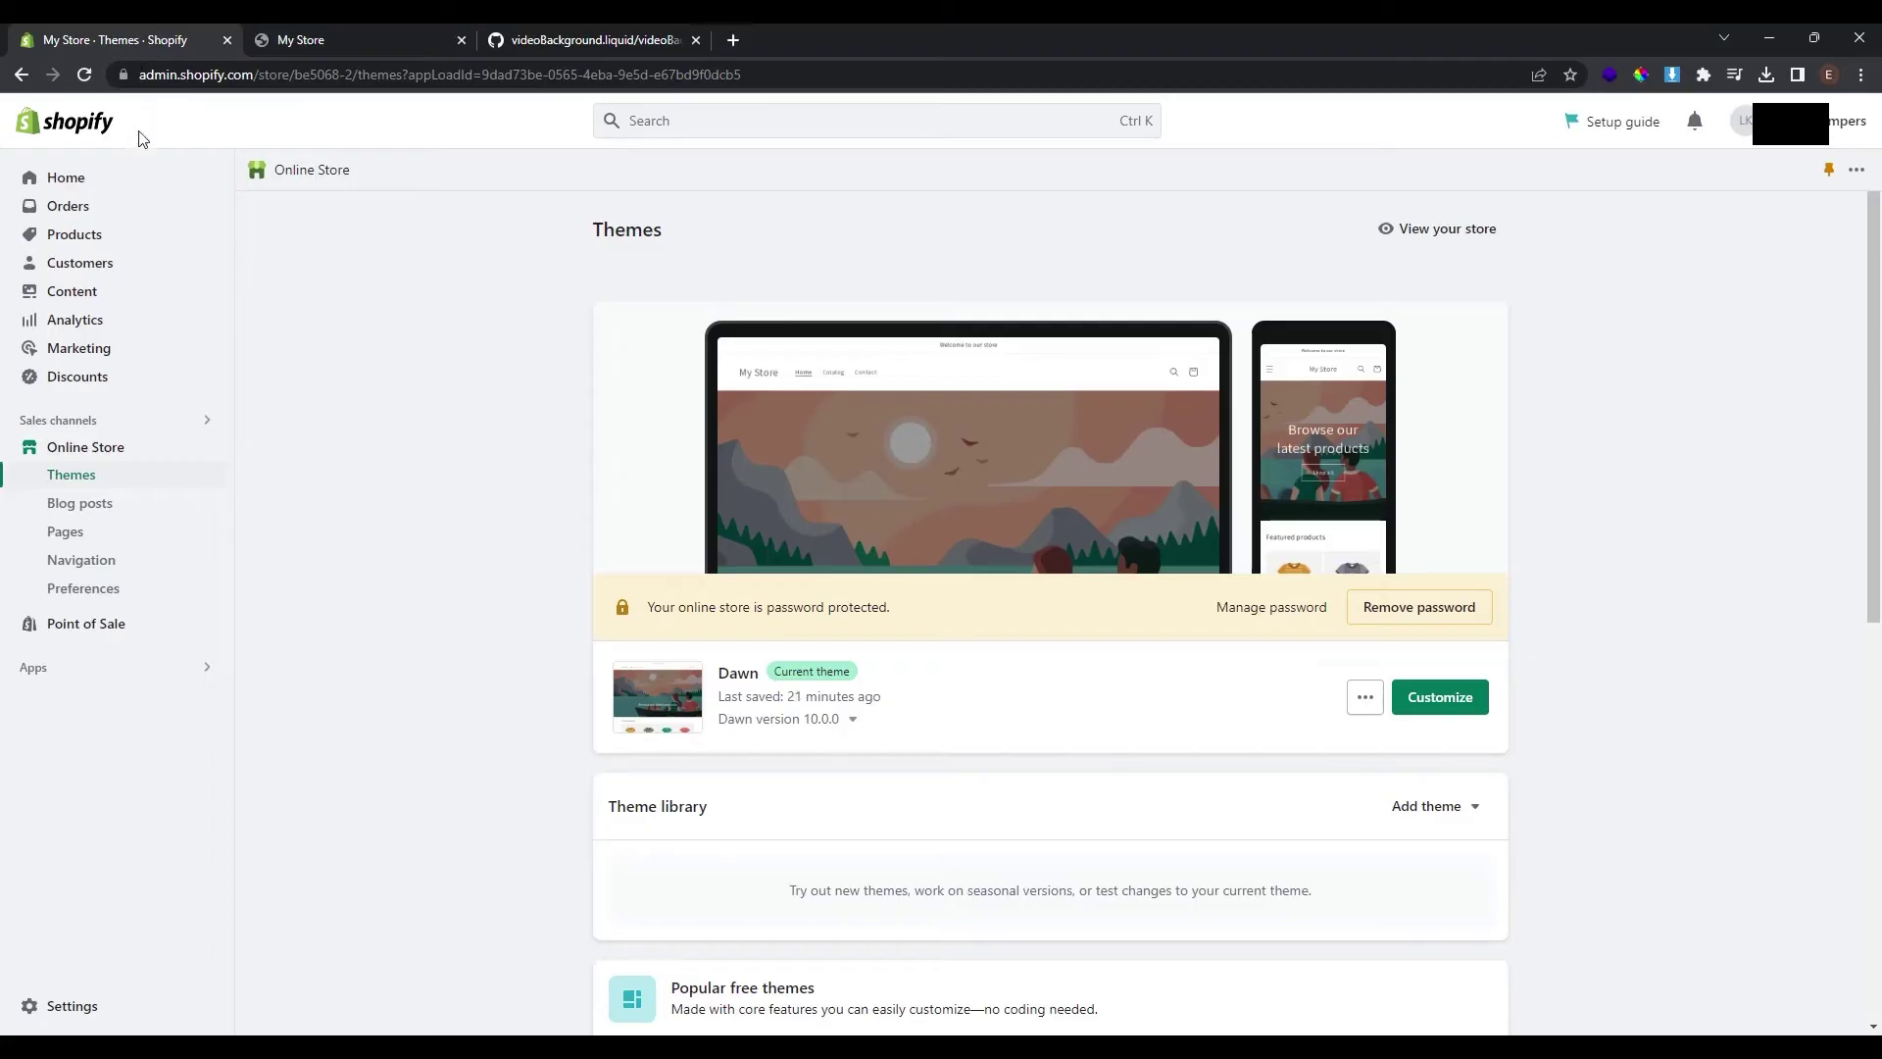
click(1448, 701)
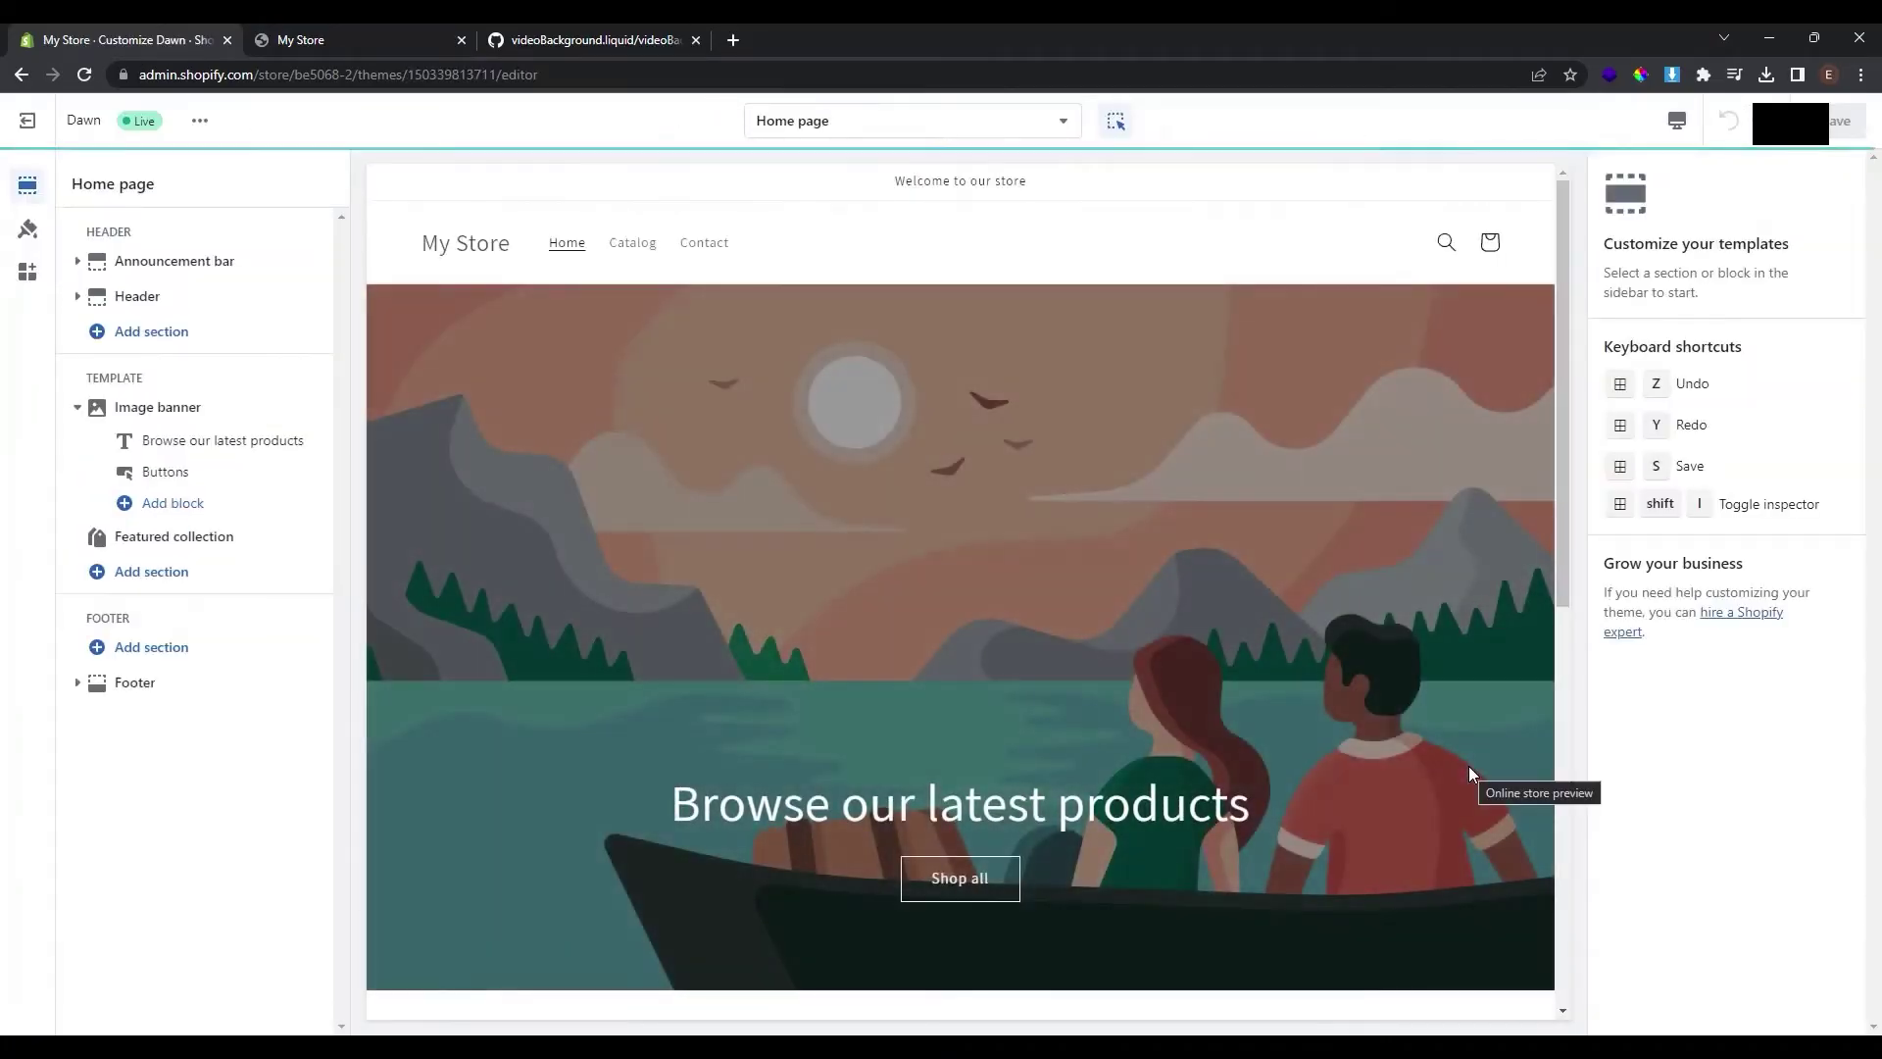
scroll(1421, 763, down, 1)
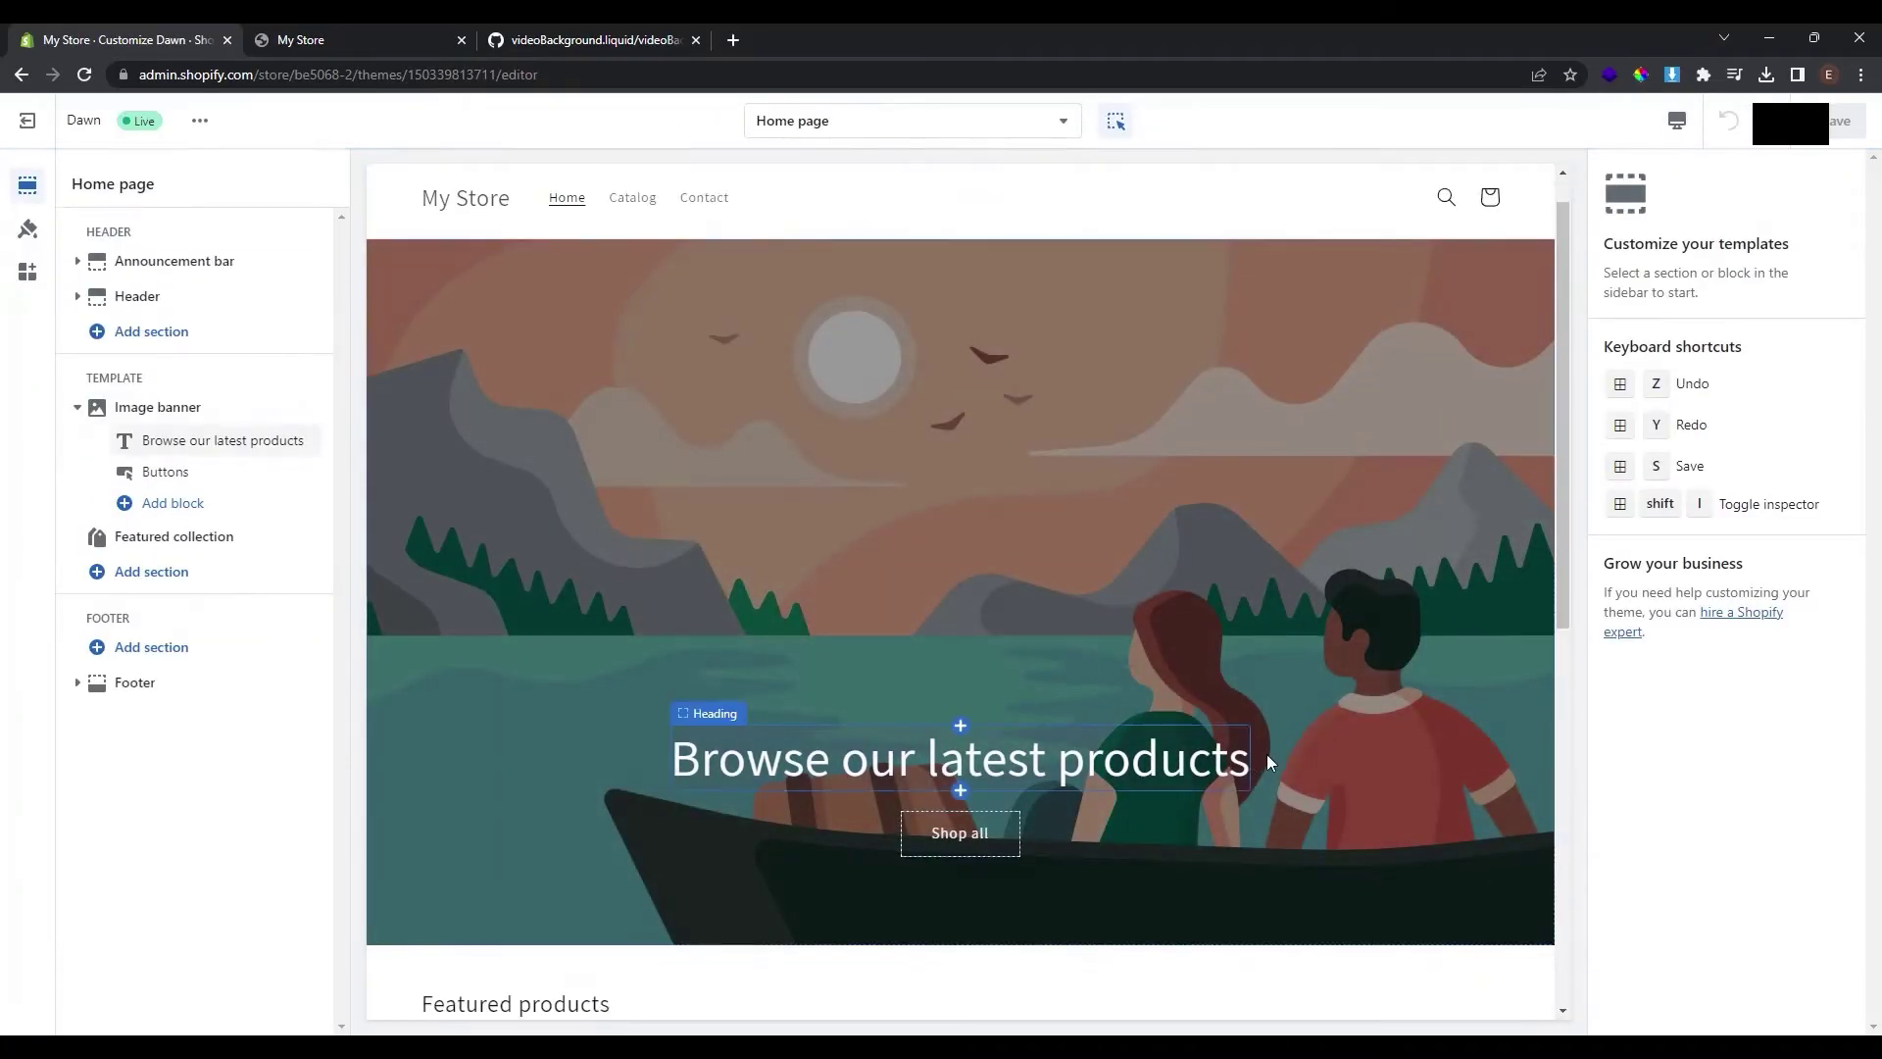
click(201, 408)
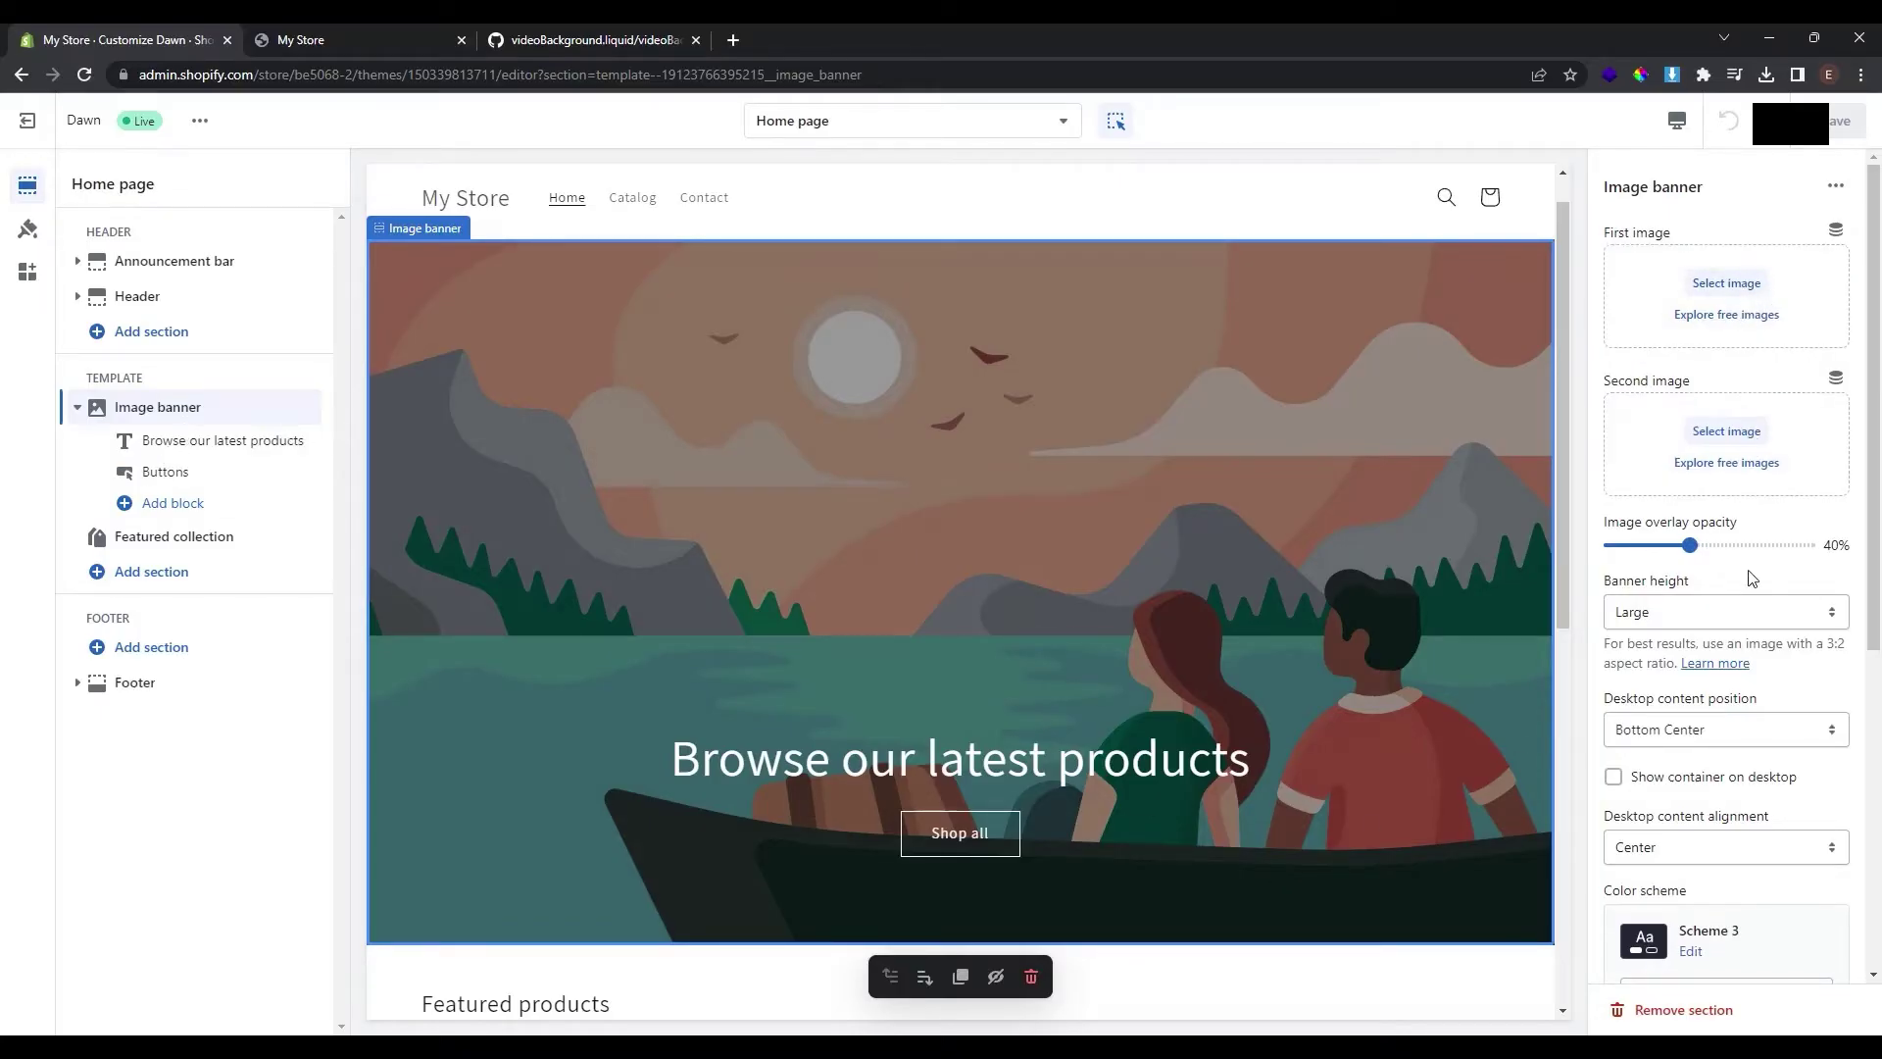
scroll(1753, 578, down, 5)
scroll(1746, 588, up, 5)
Step: Add a Video section to the home page template below Featured collection
click(195, 579)
click(410, 841)
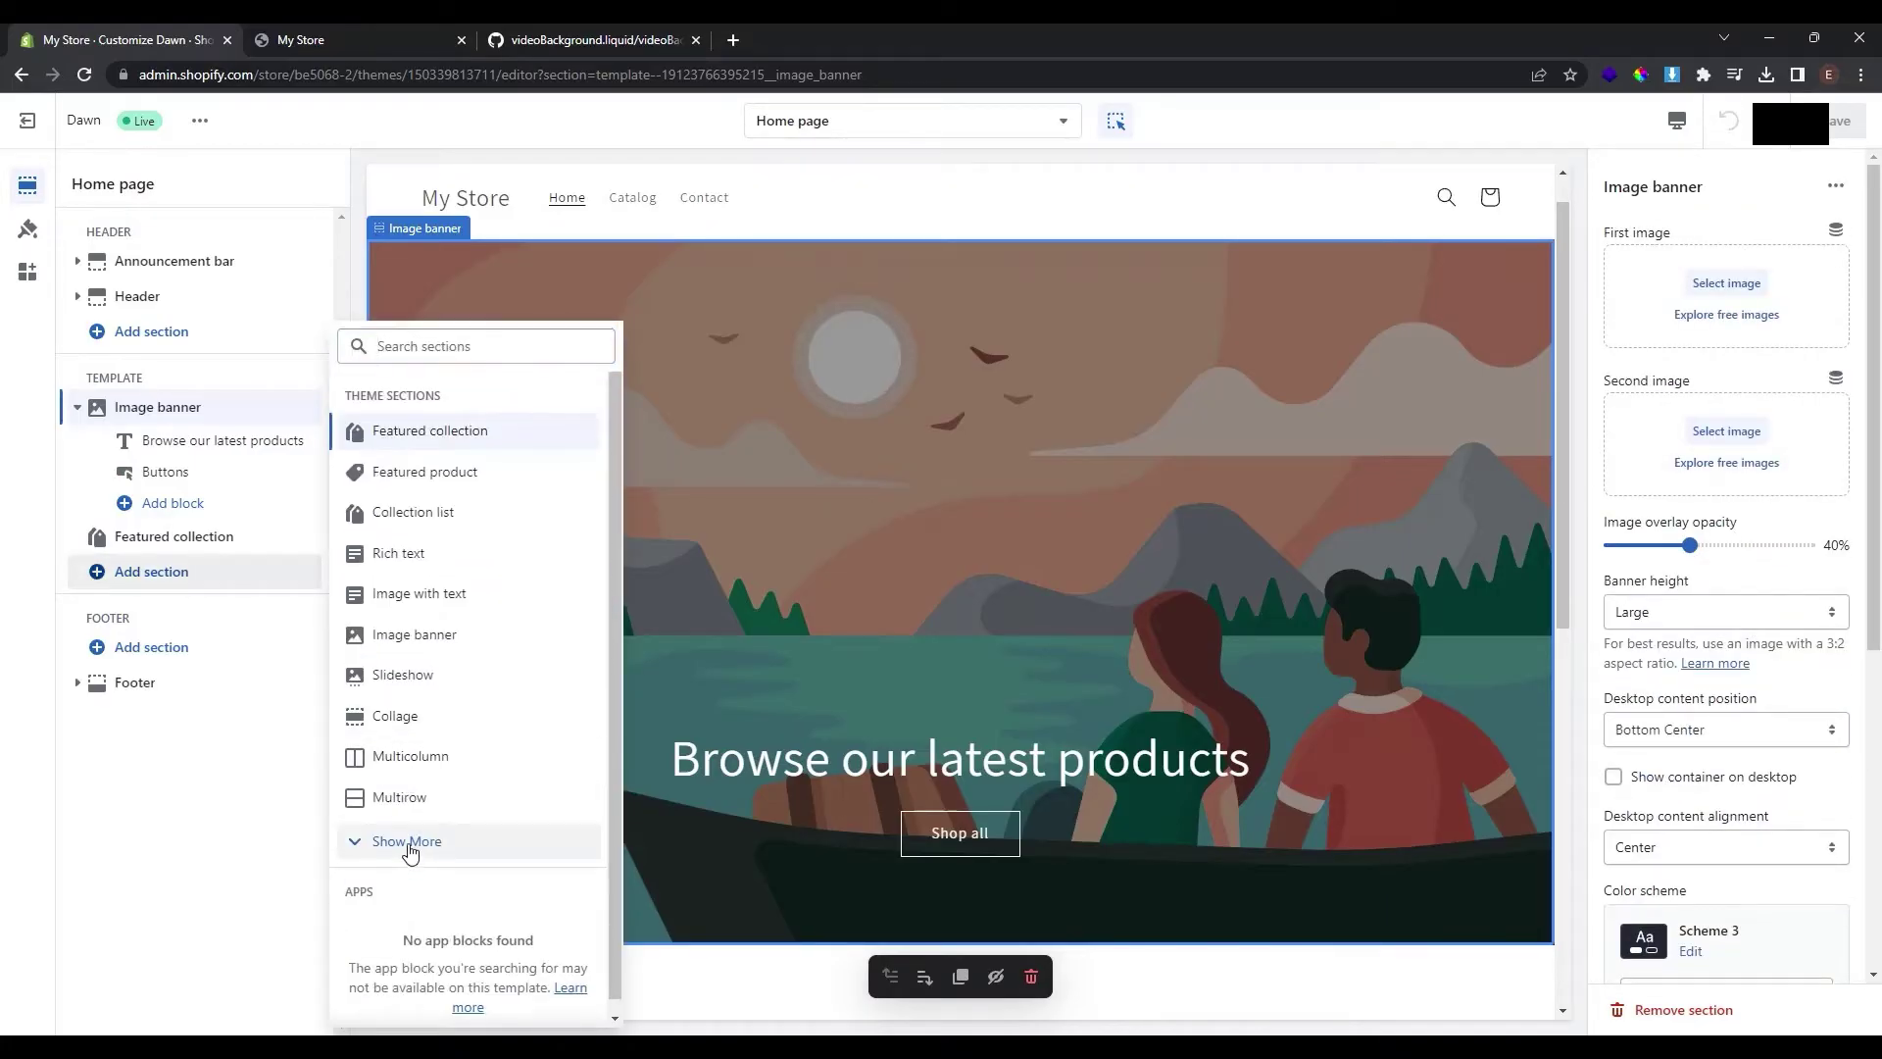
scroll(477, 663, down, 3)
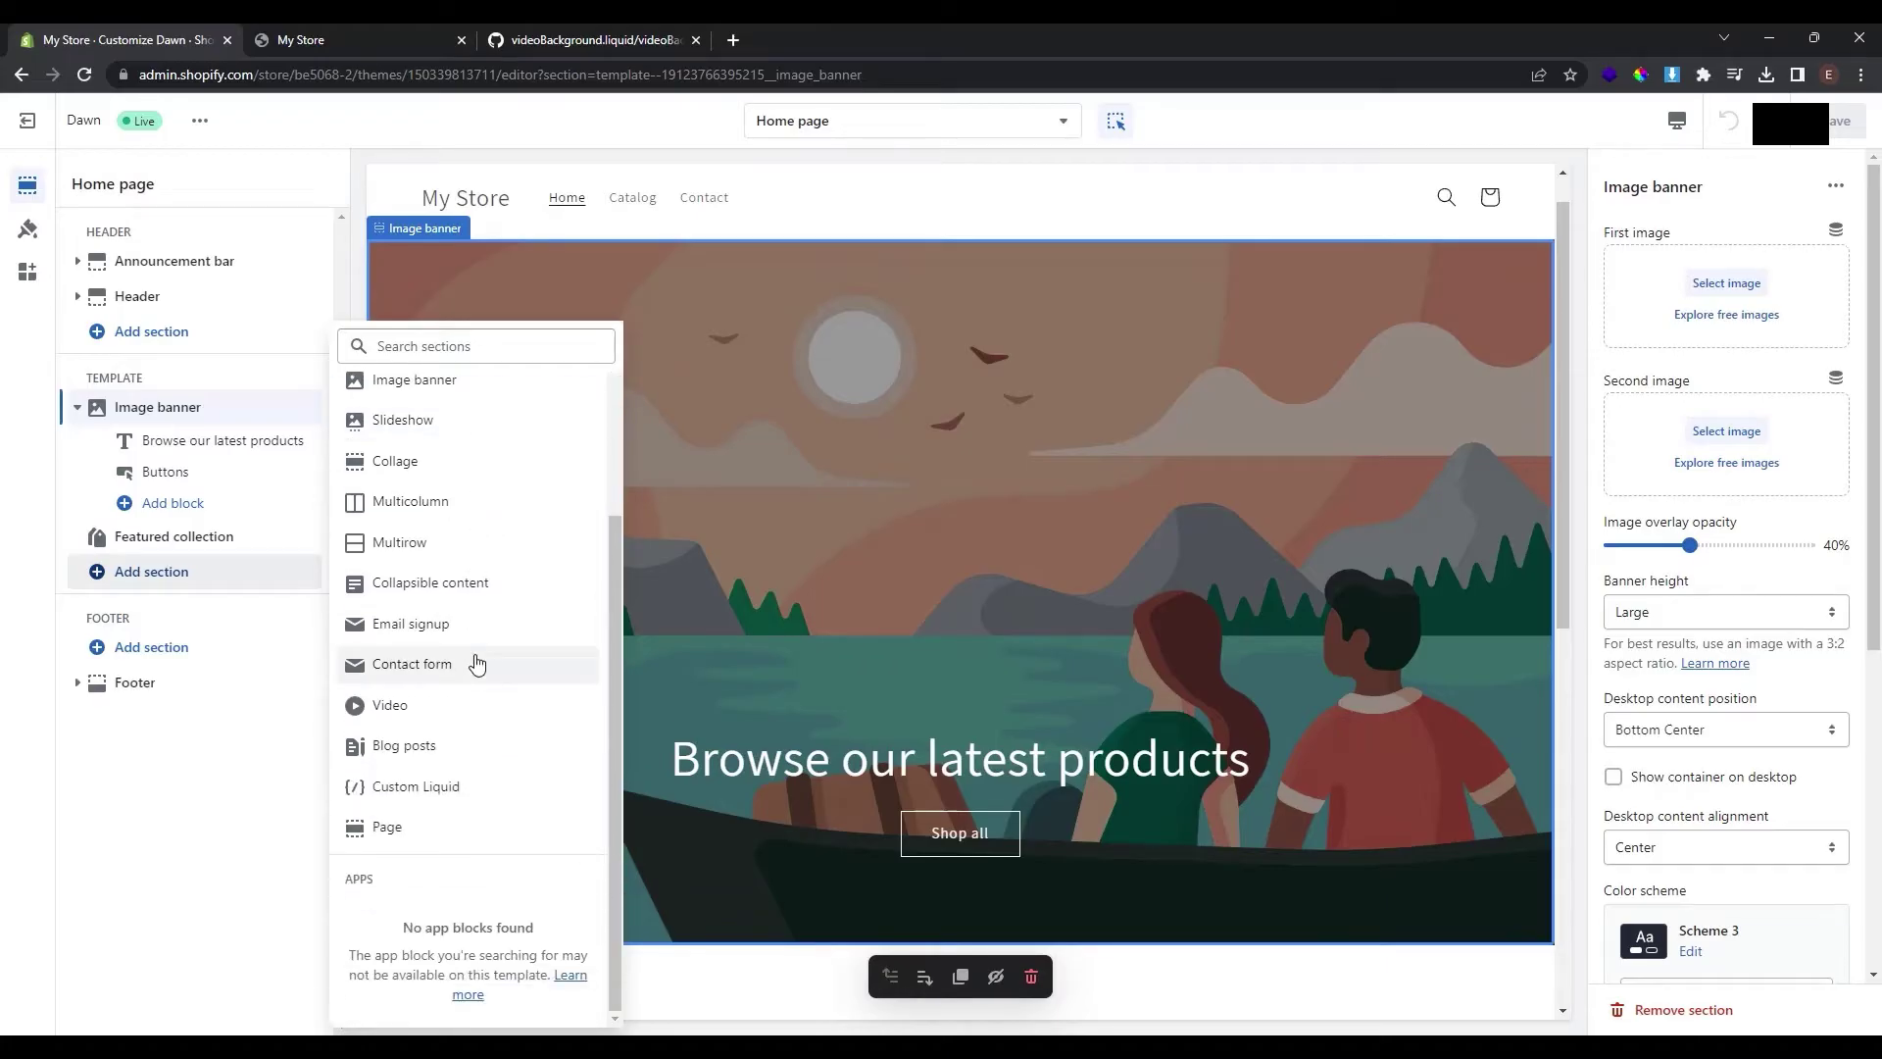
scroll(488, 828, up, 3)
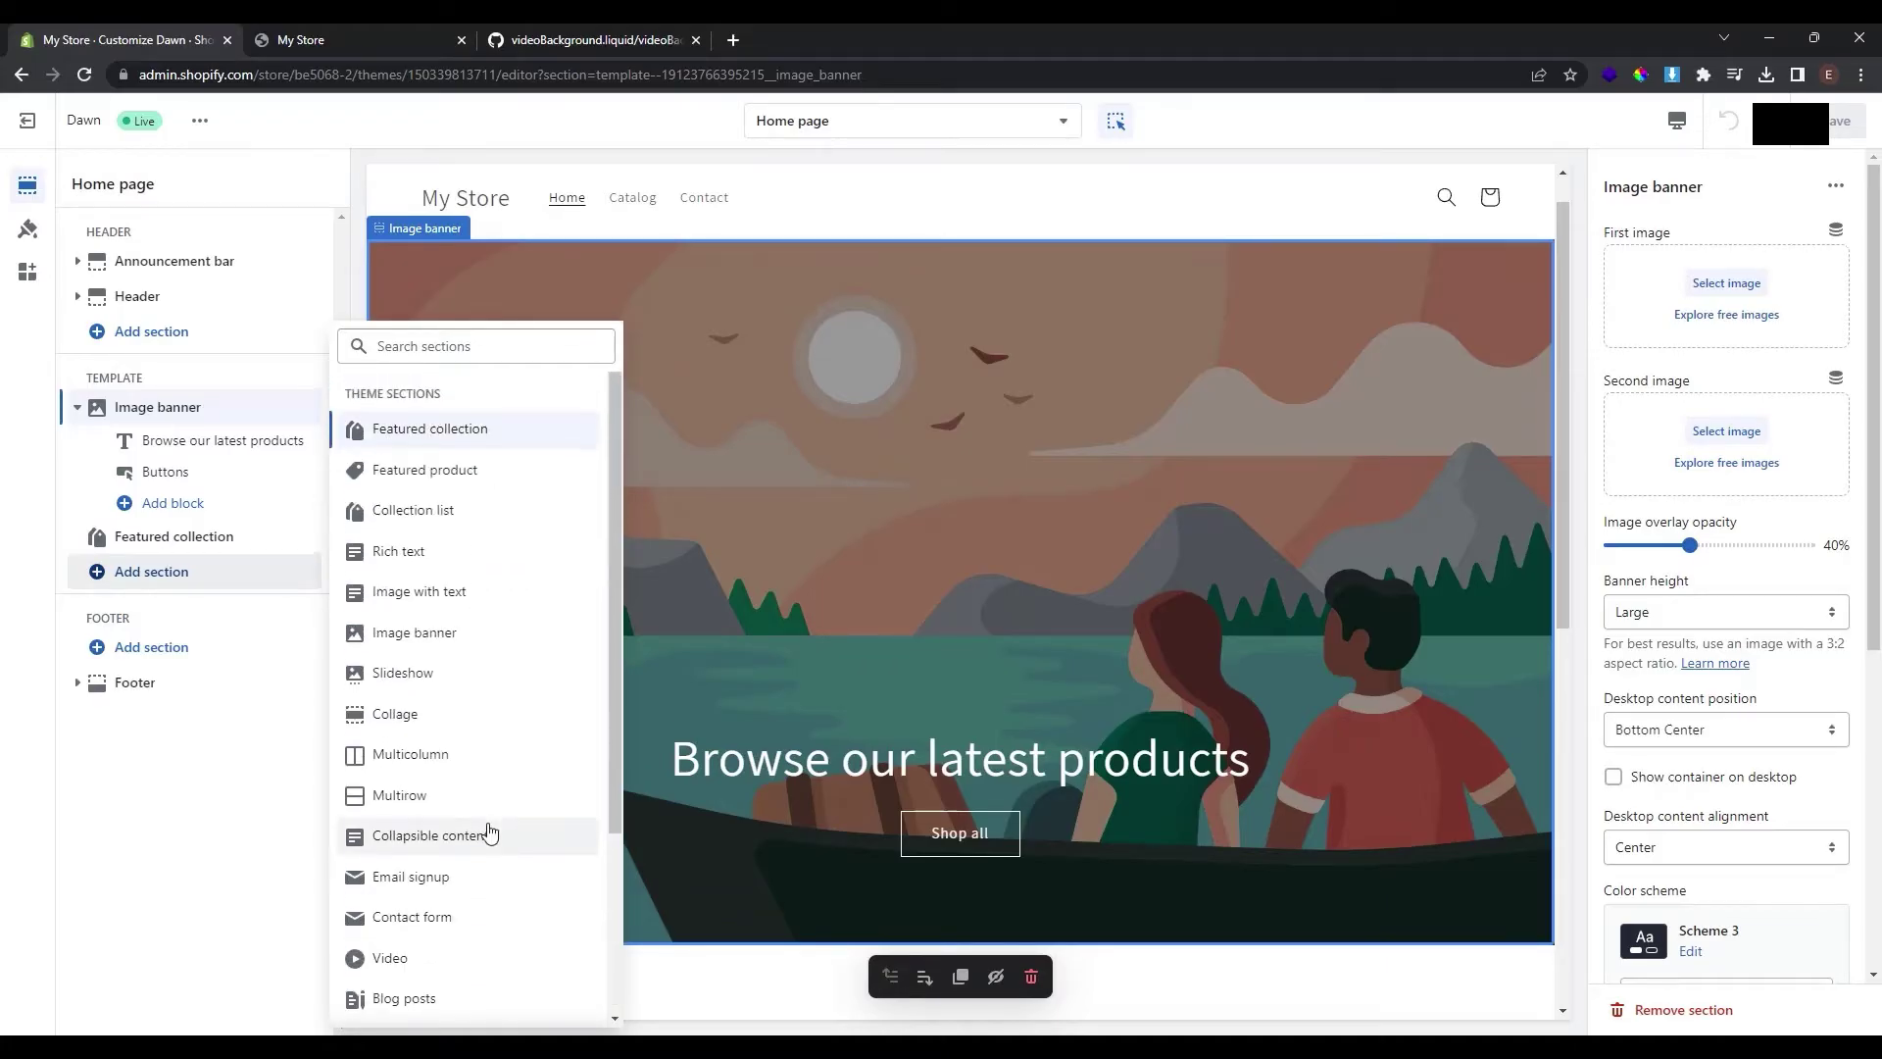
scroll(470, 790, down, 3)
click(424, 718)
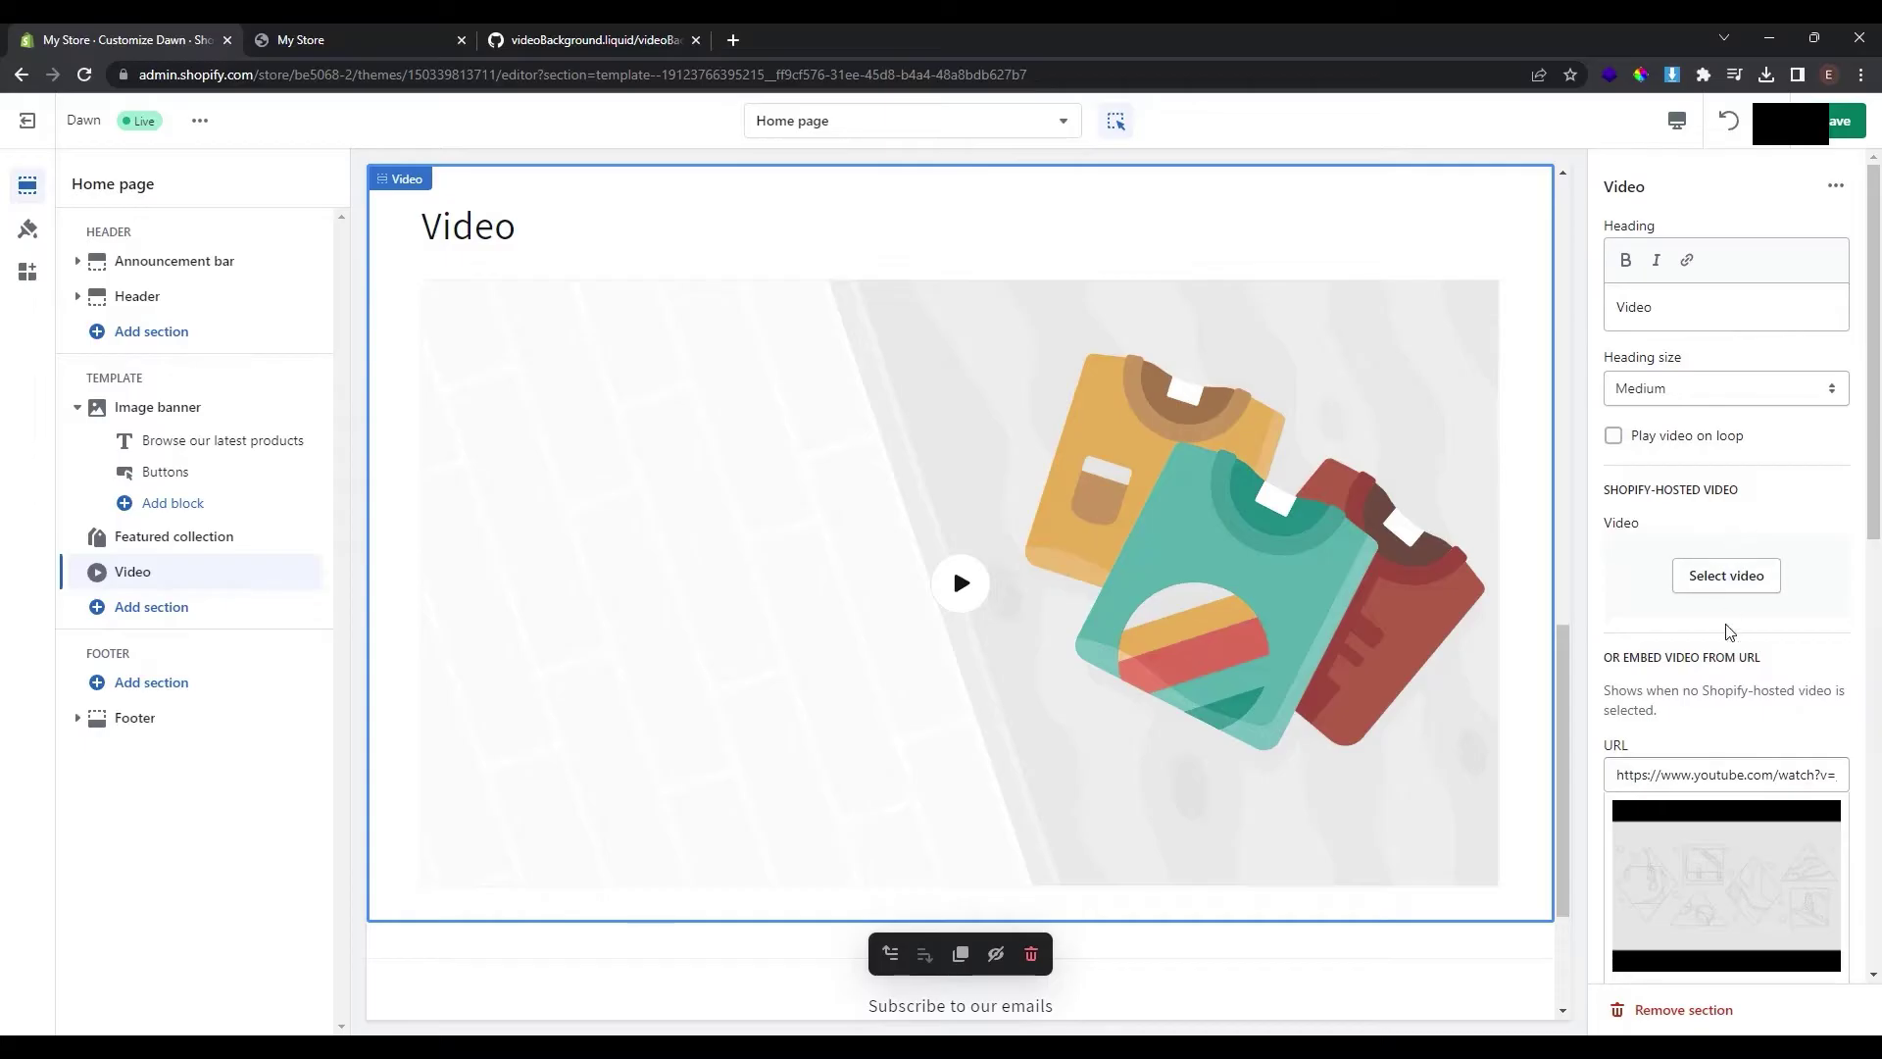
scroll(1680, 680, down, 1)
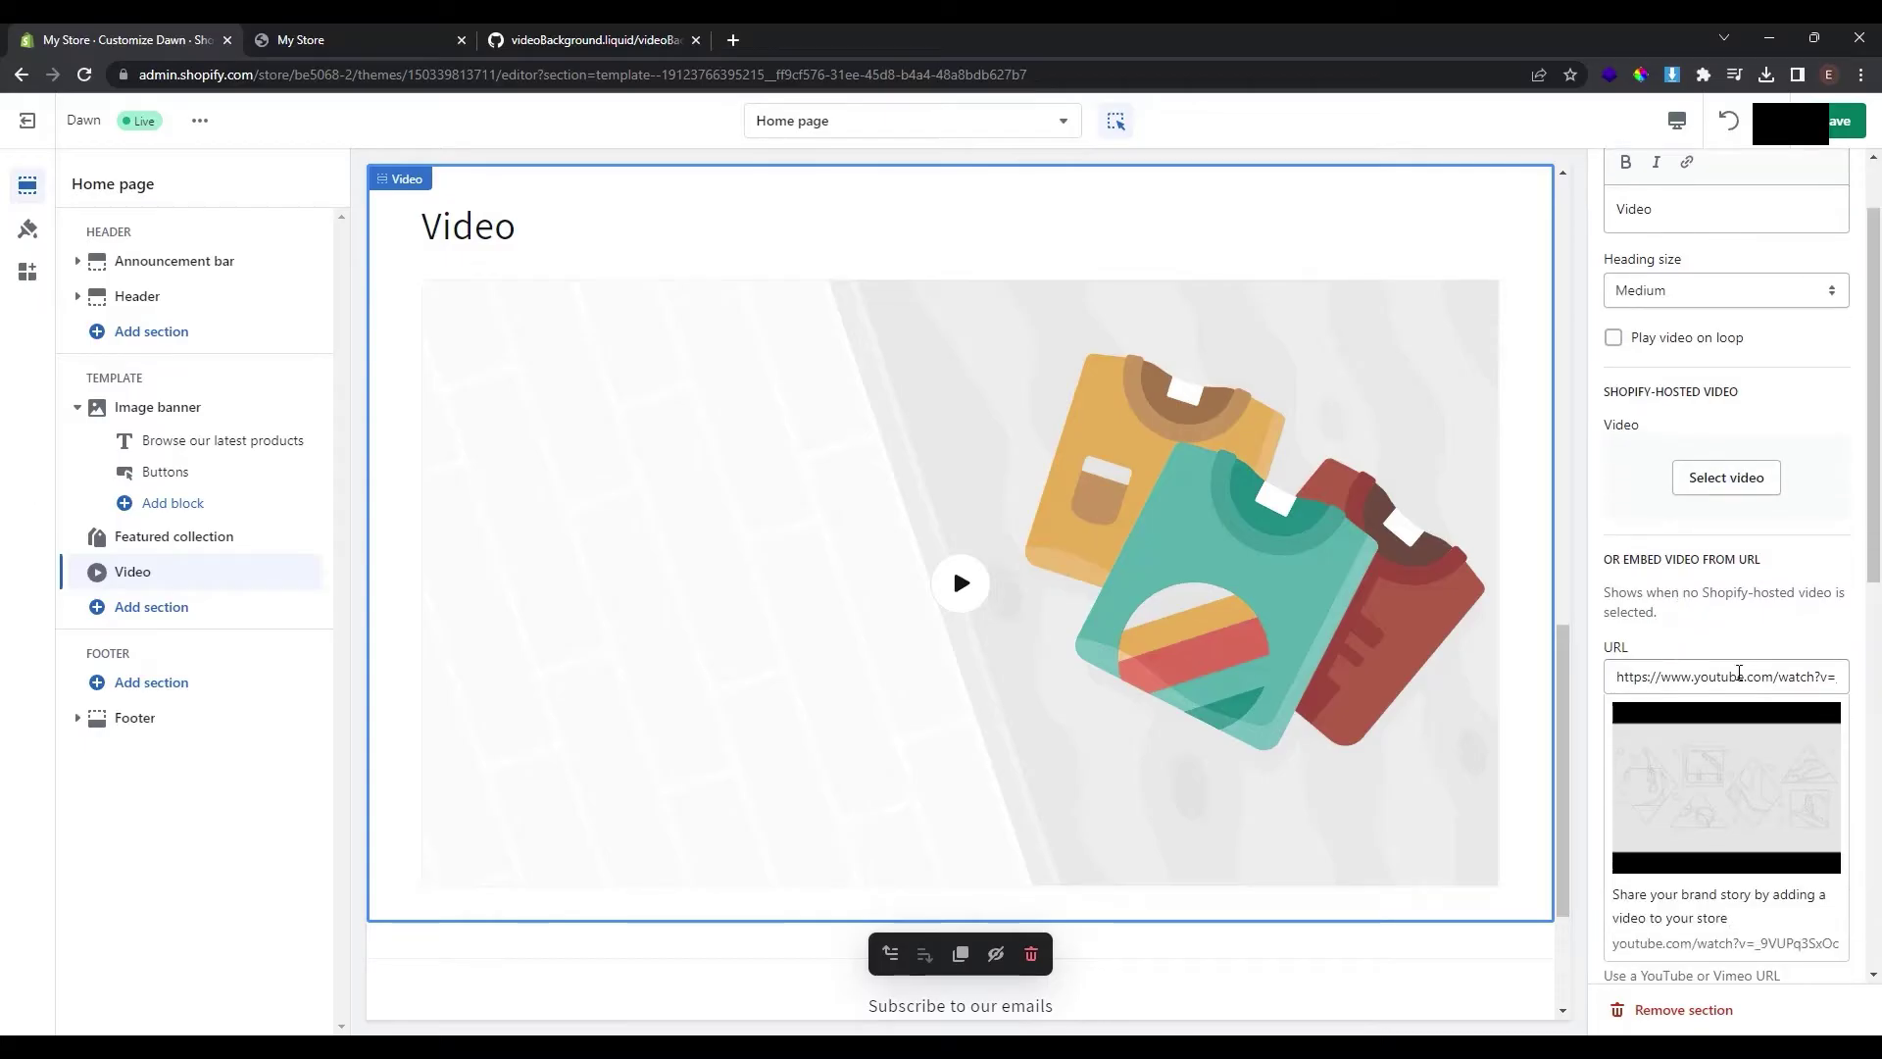
scroll(1739, 673, down, 9)
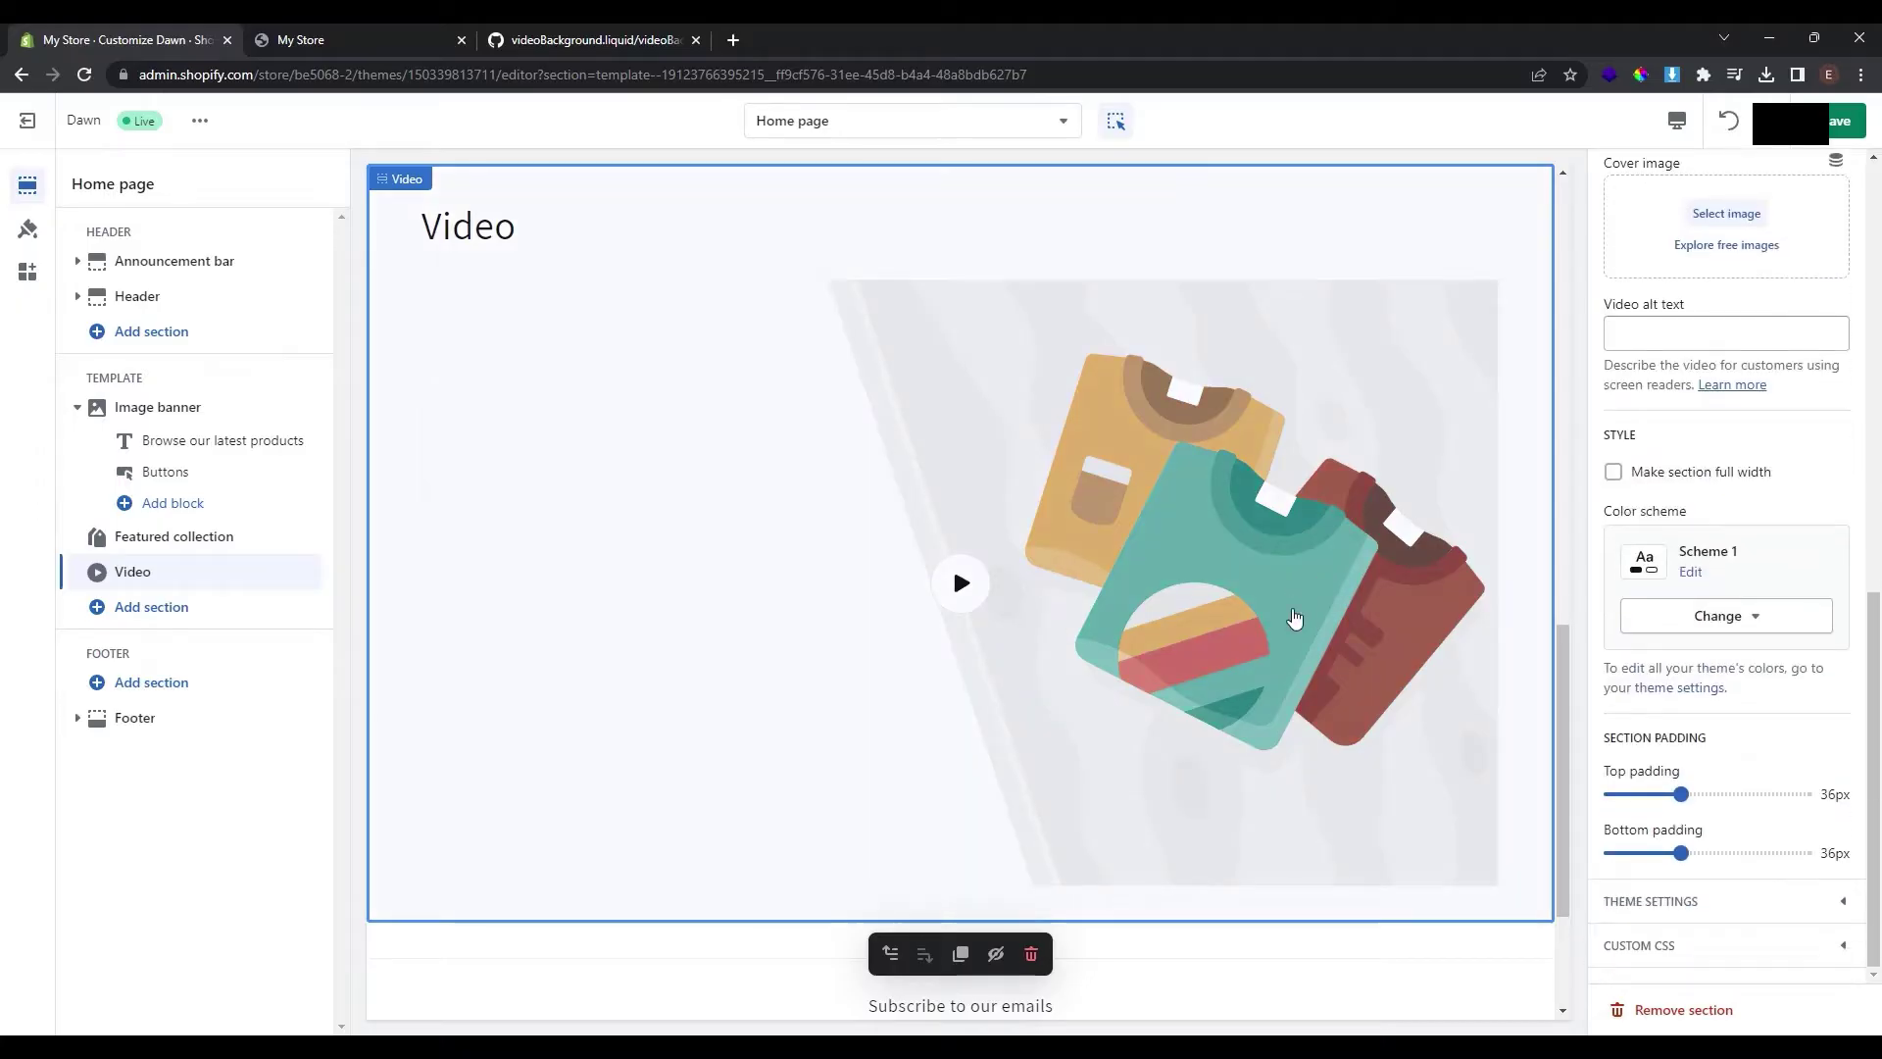
scroll(1259, 751, up, 2)
scroll(1258, 745, up, 10)
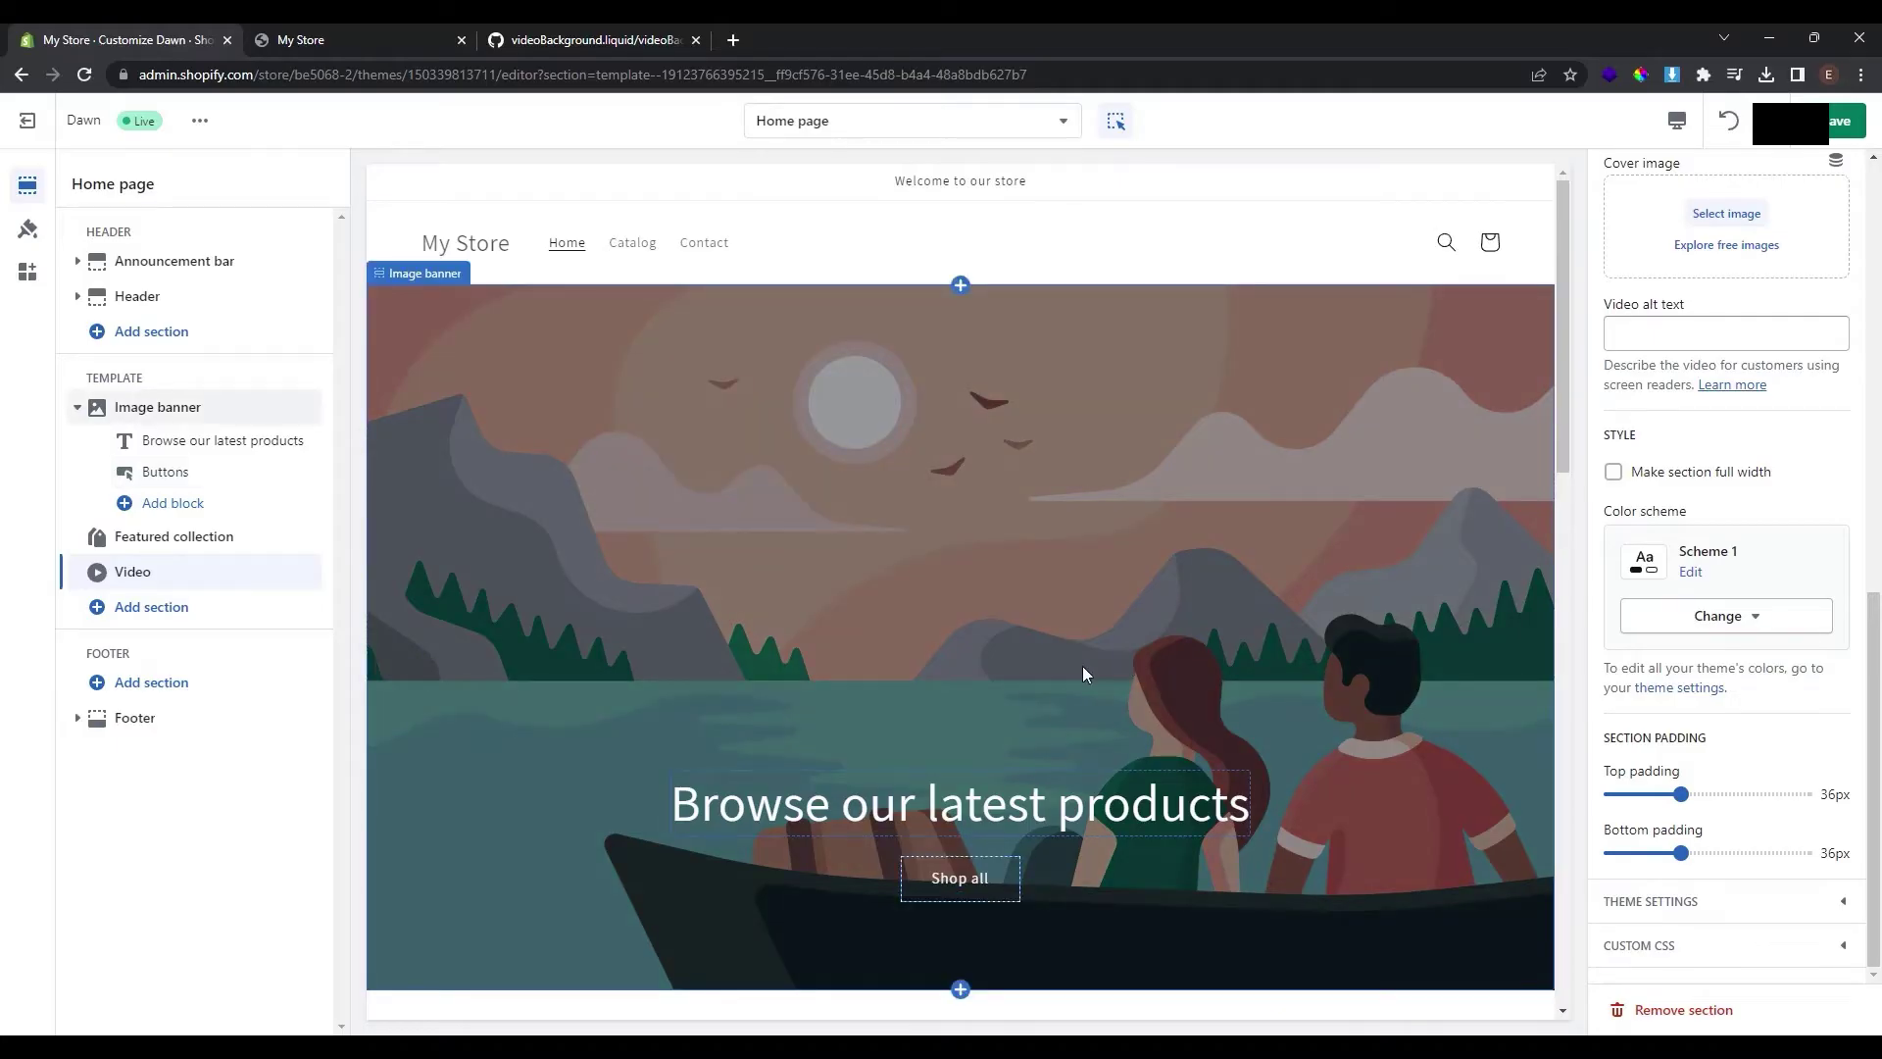
Step: Exit the theme editor and open the Dawn theme's code editor via Edit code
click(42, 128)
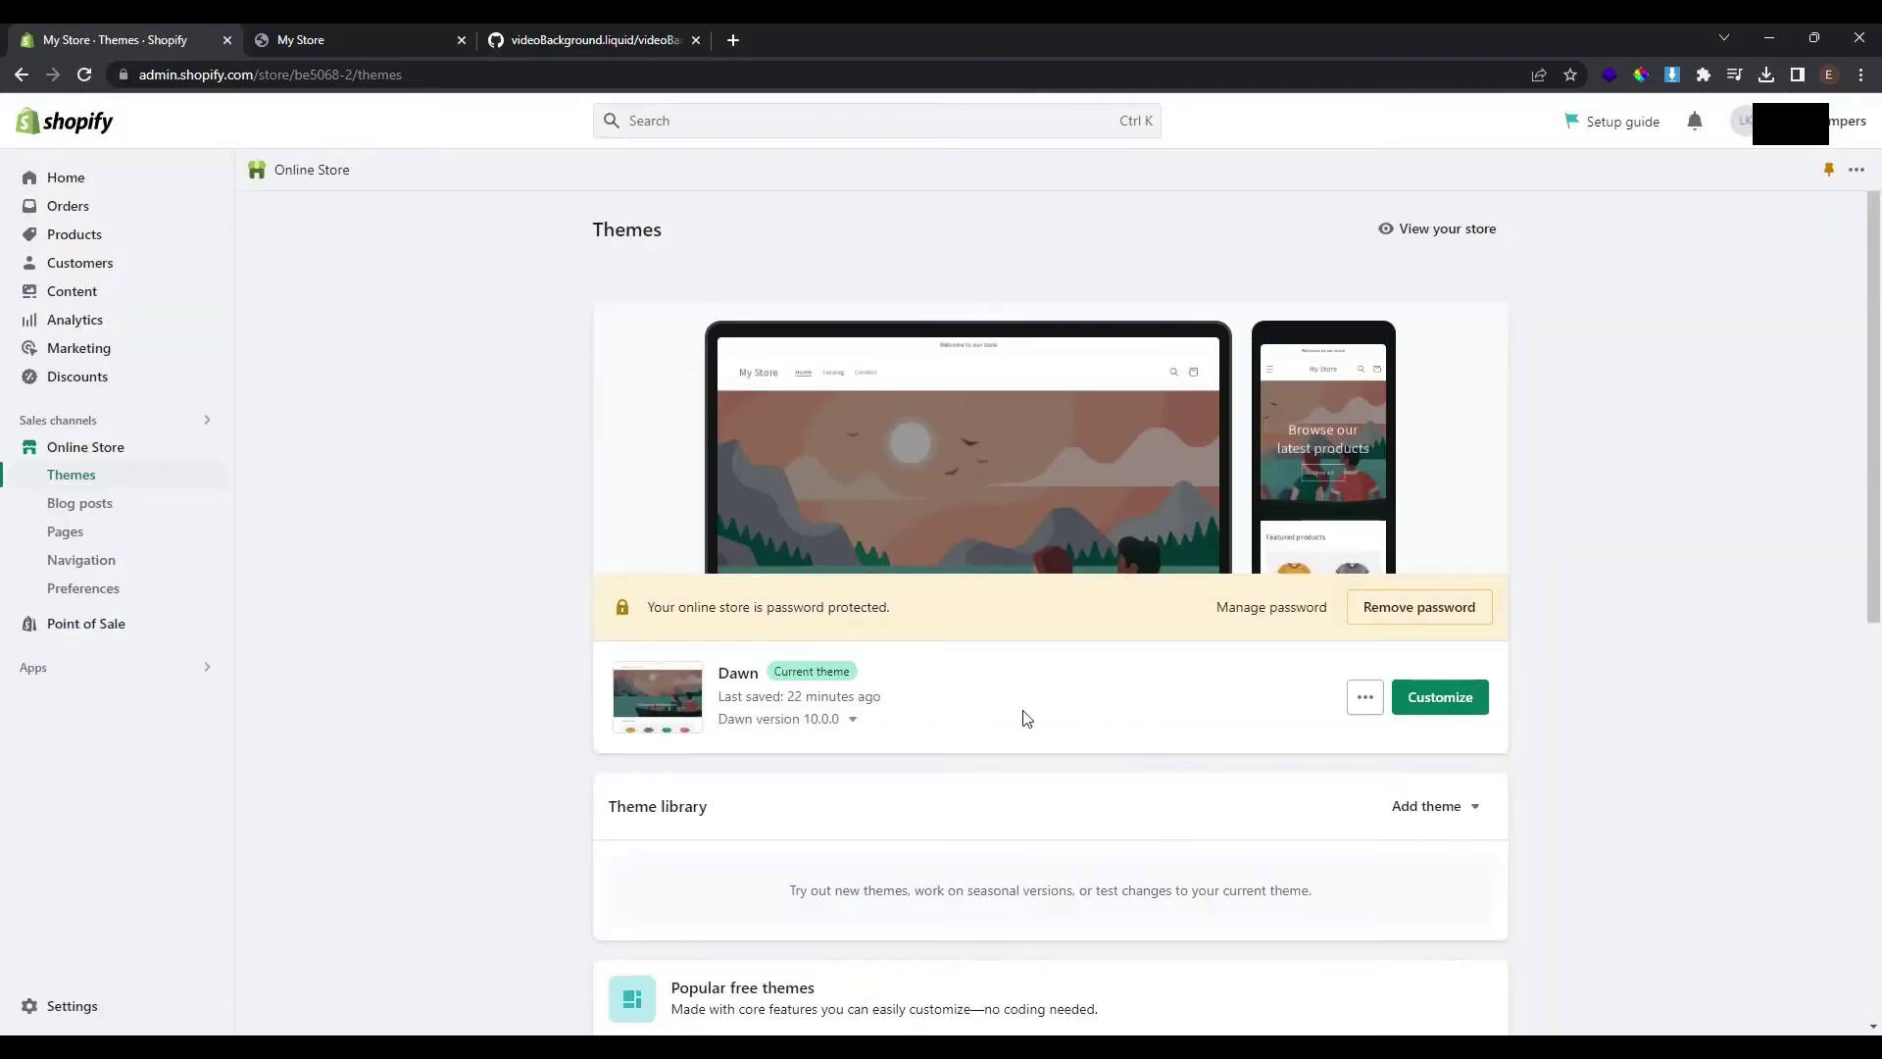
click(1367, 701)
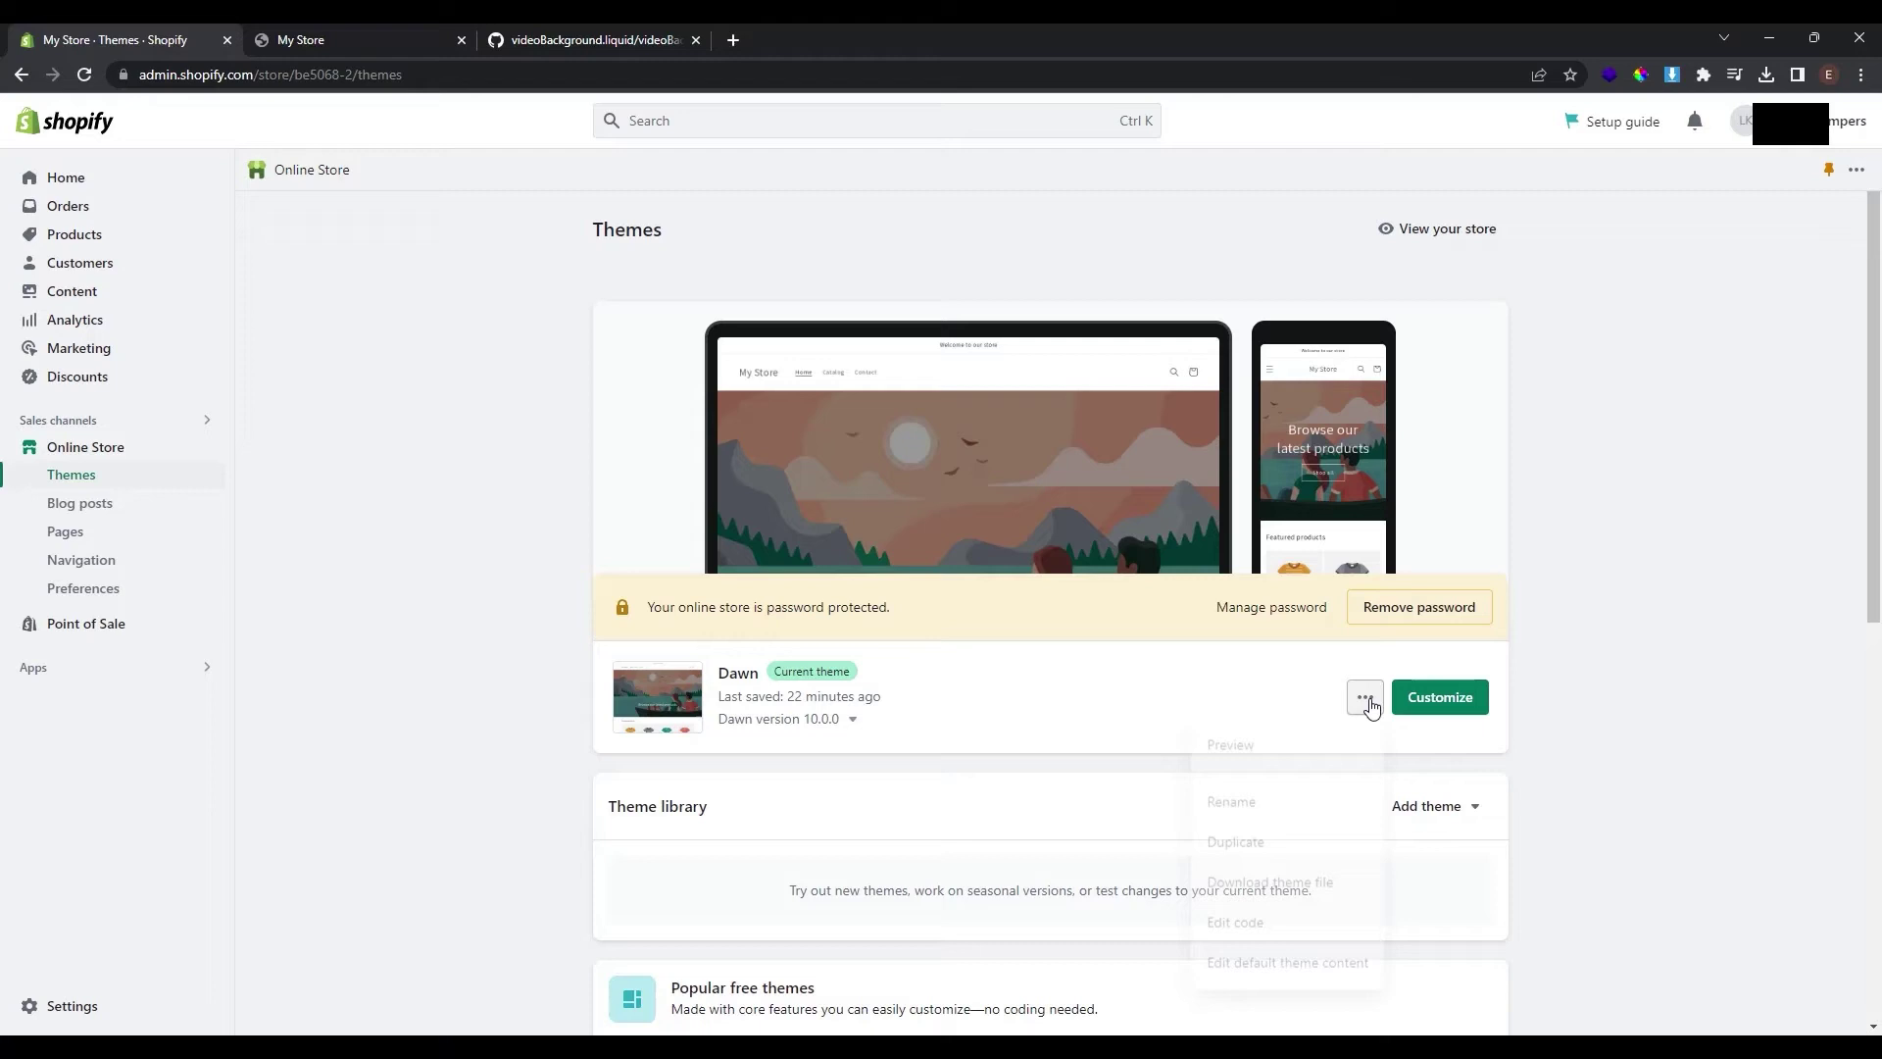
click(1285, 927)
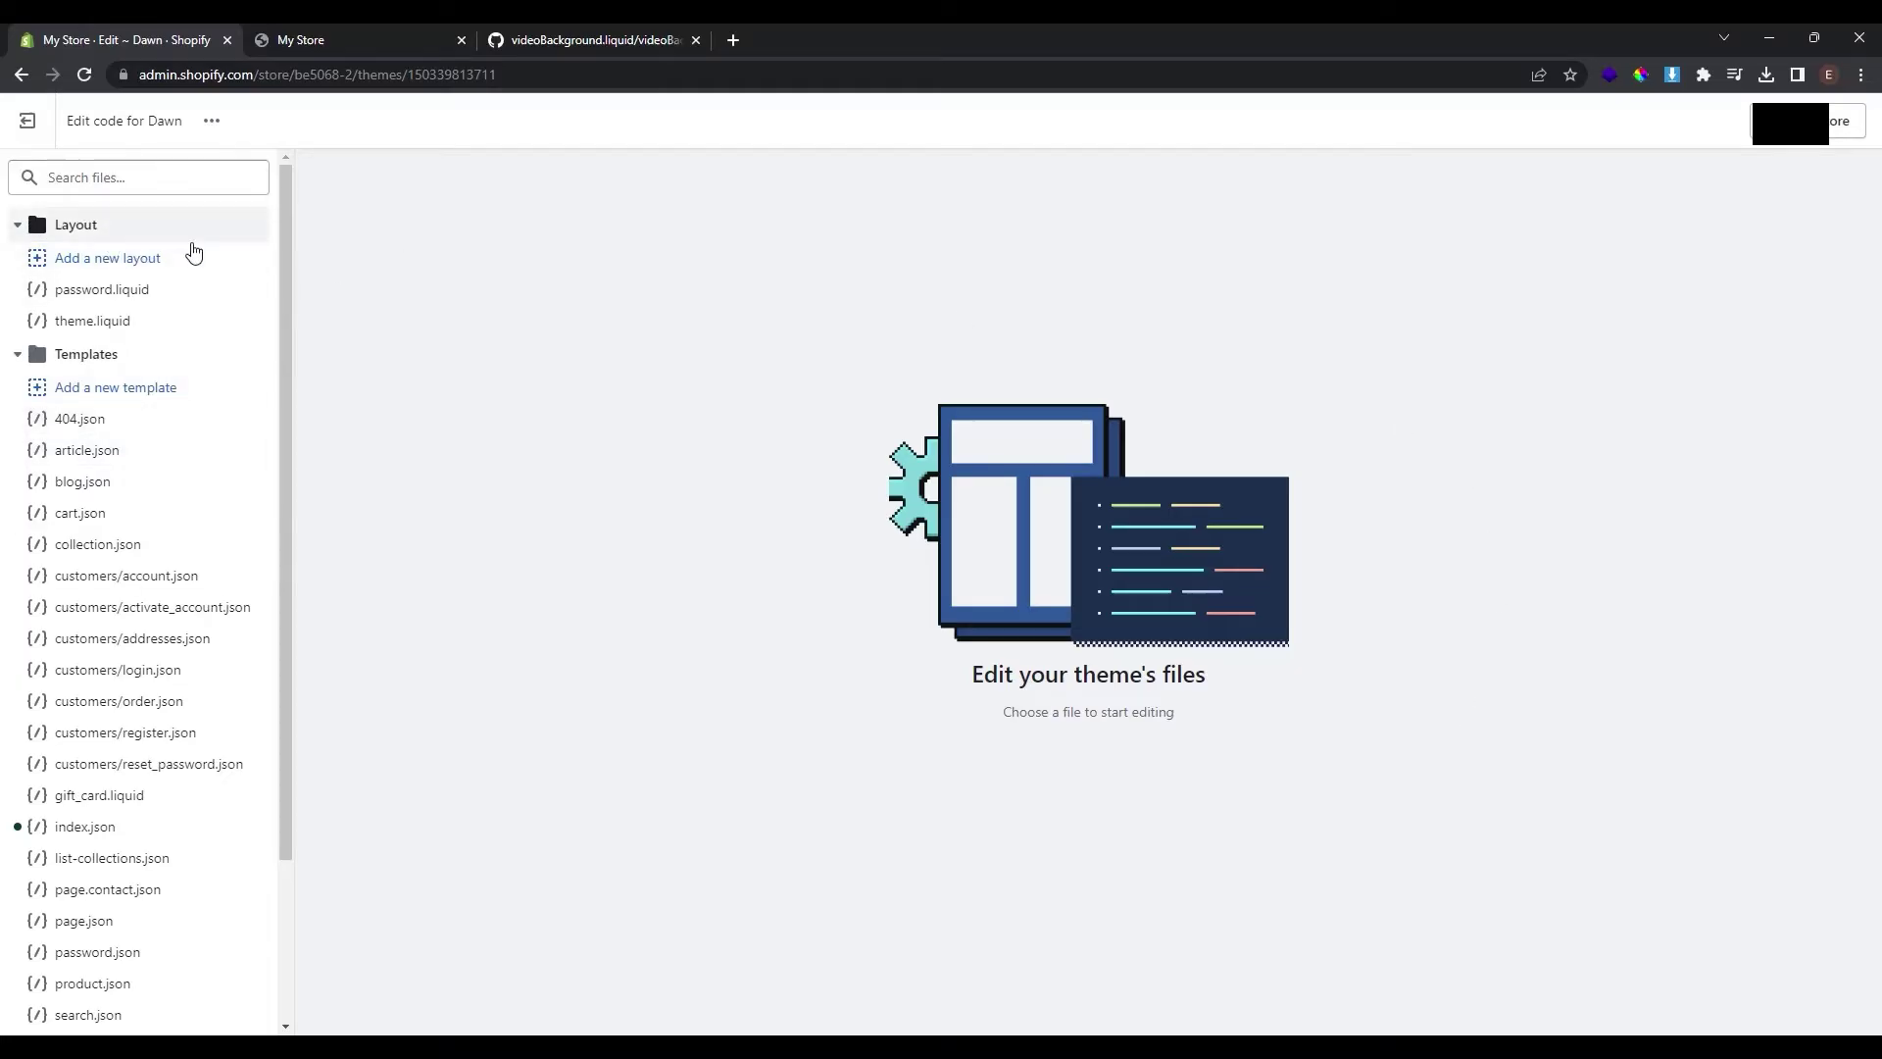
scroll(157, 412, down, 3)
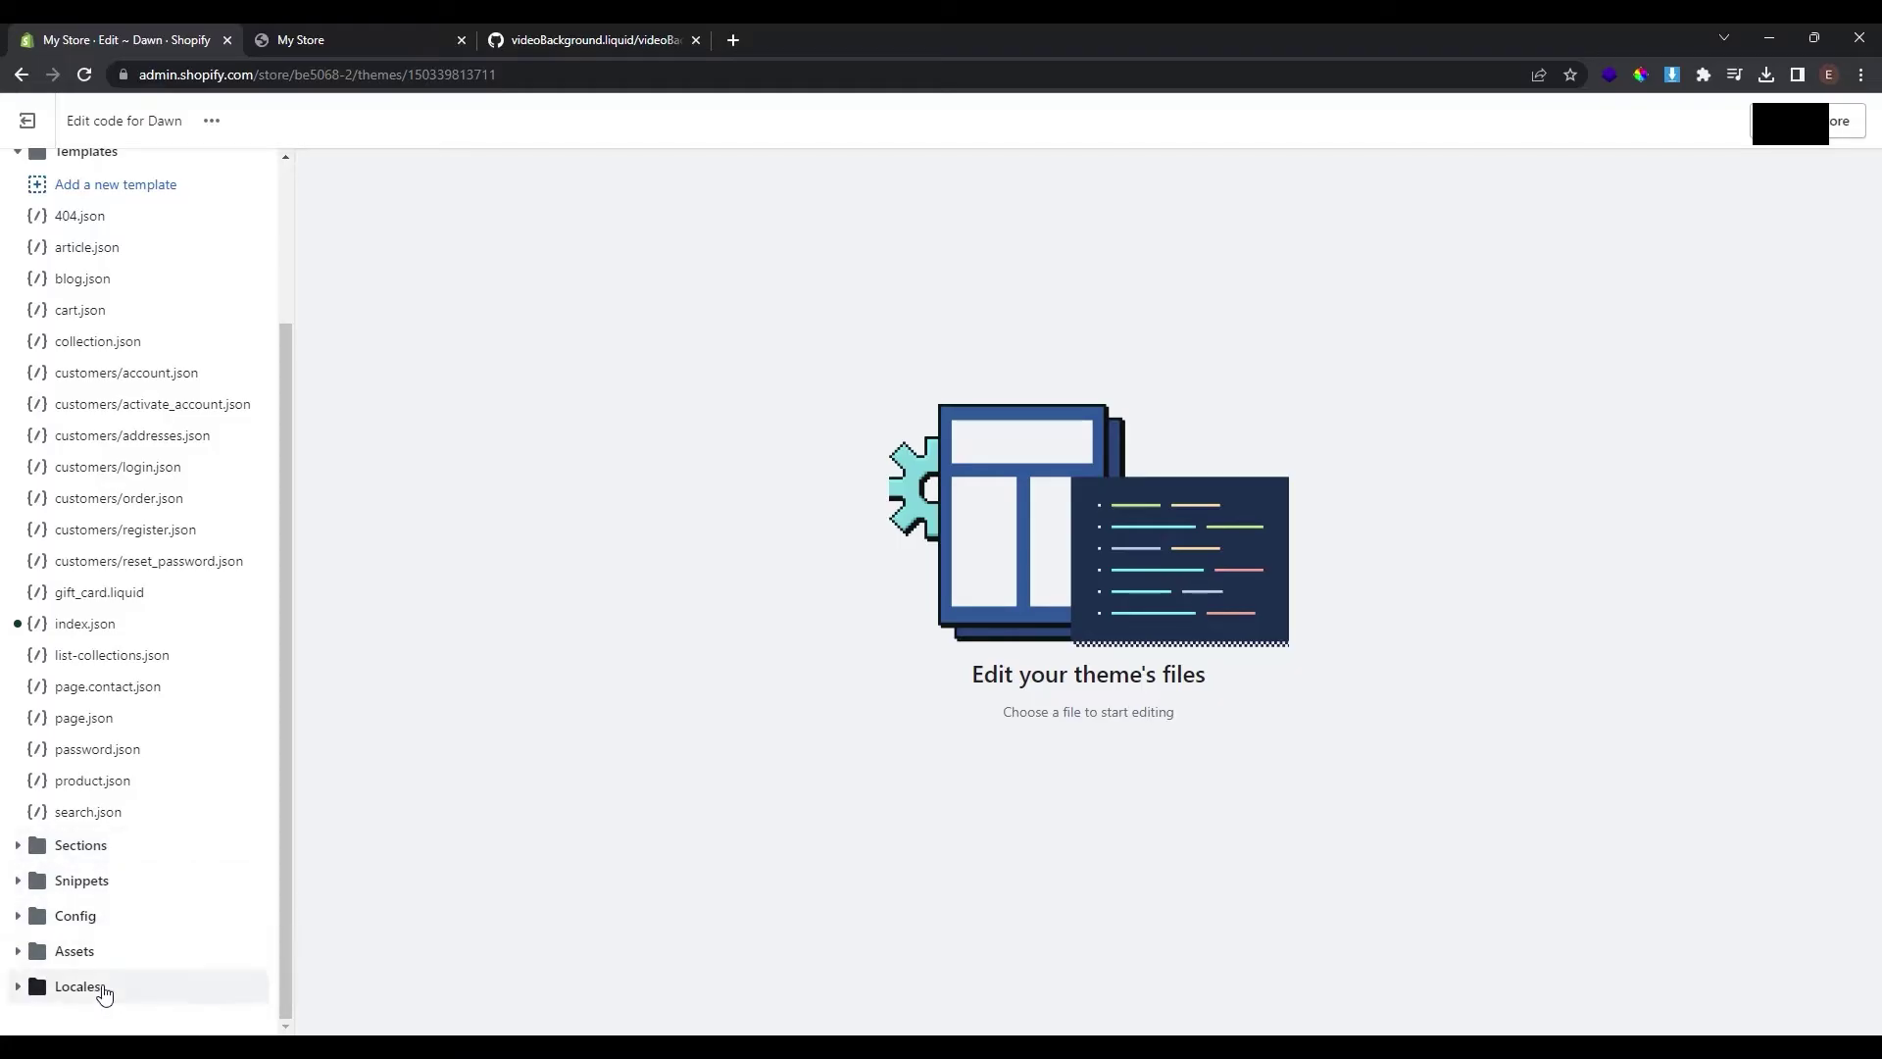
scroll(730, 792, up, 2)
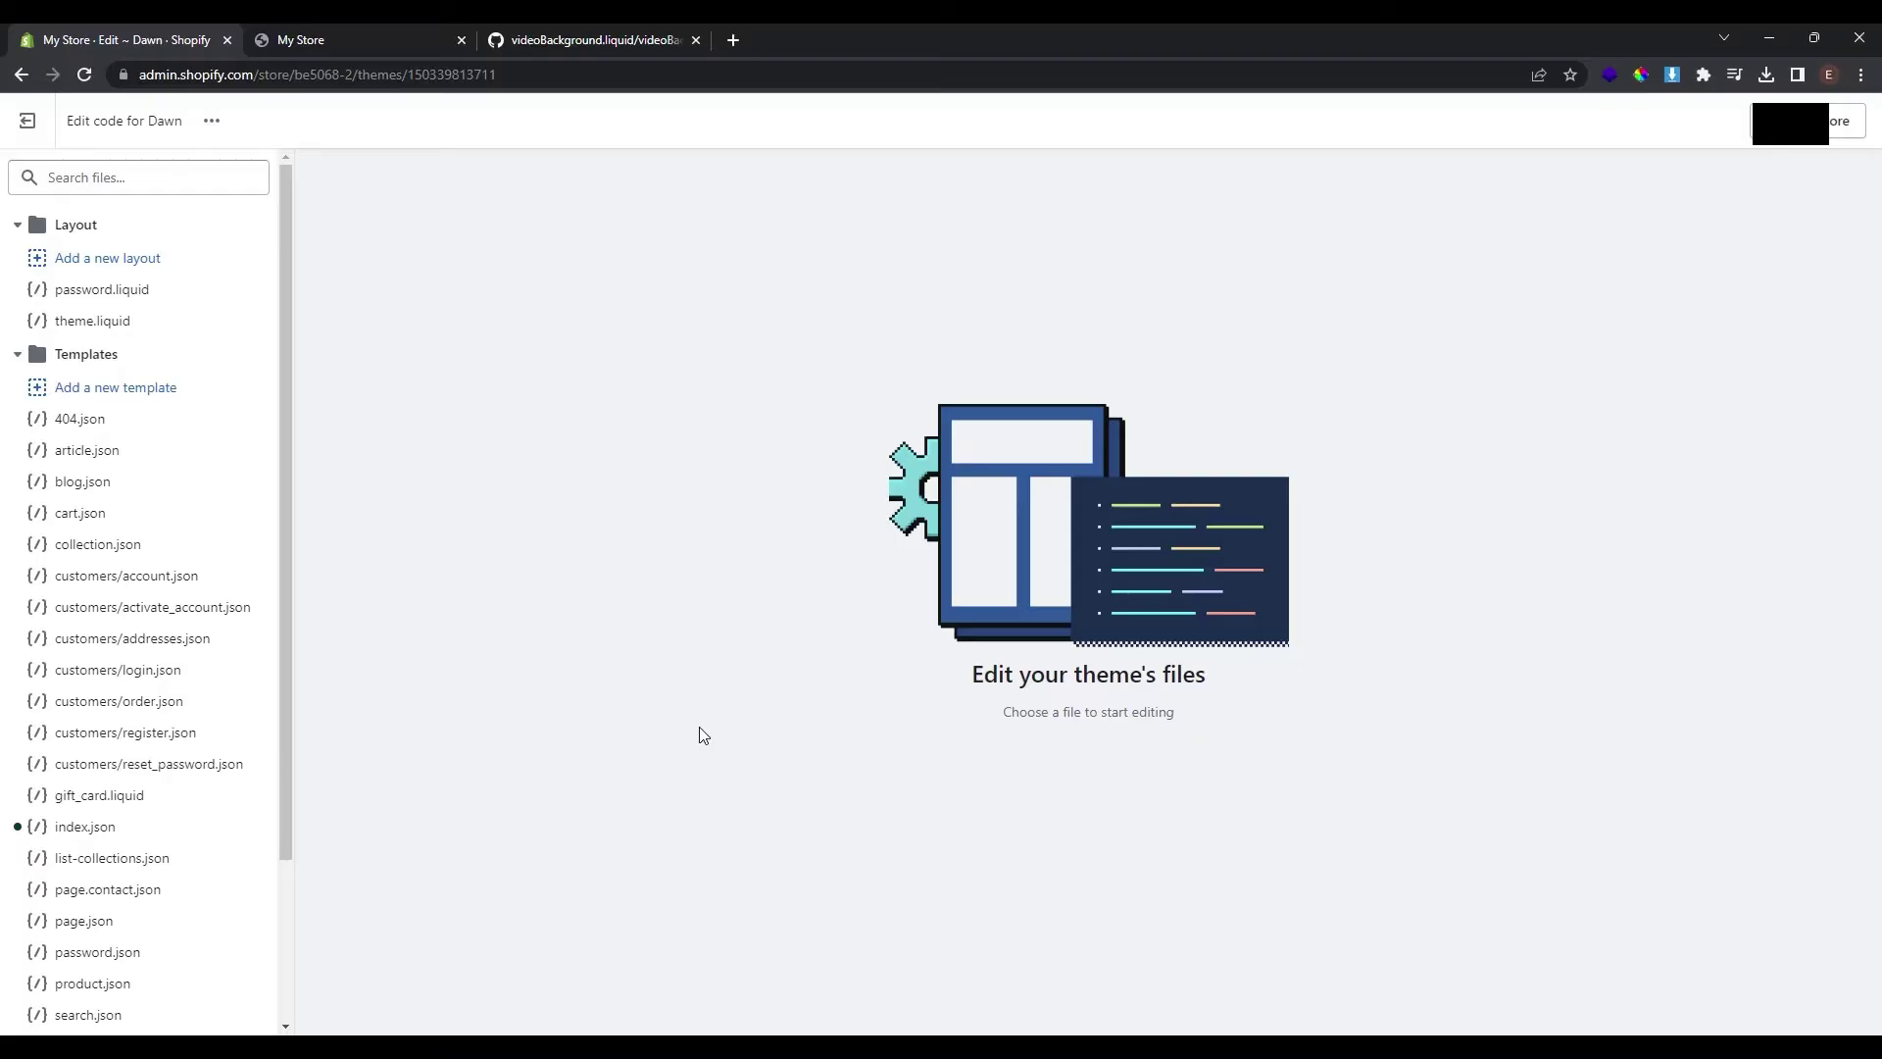
Step: Expand the Sections folder and look through its .liquid section files
scroll(160, 481, down, 2)
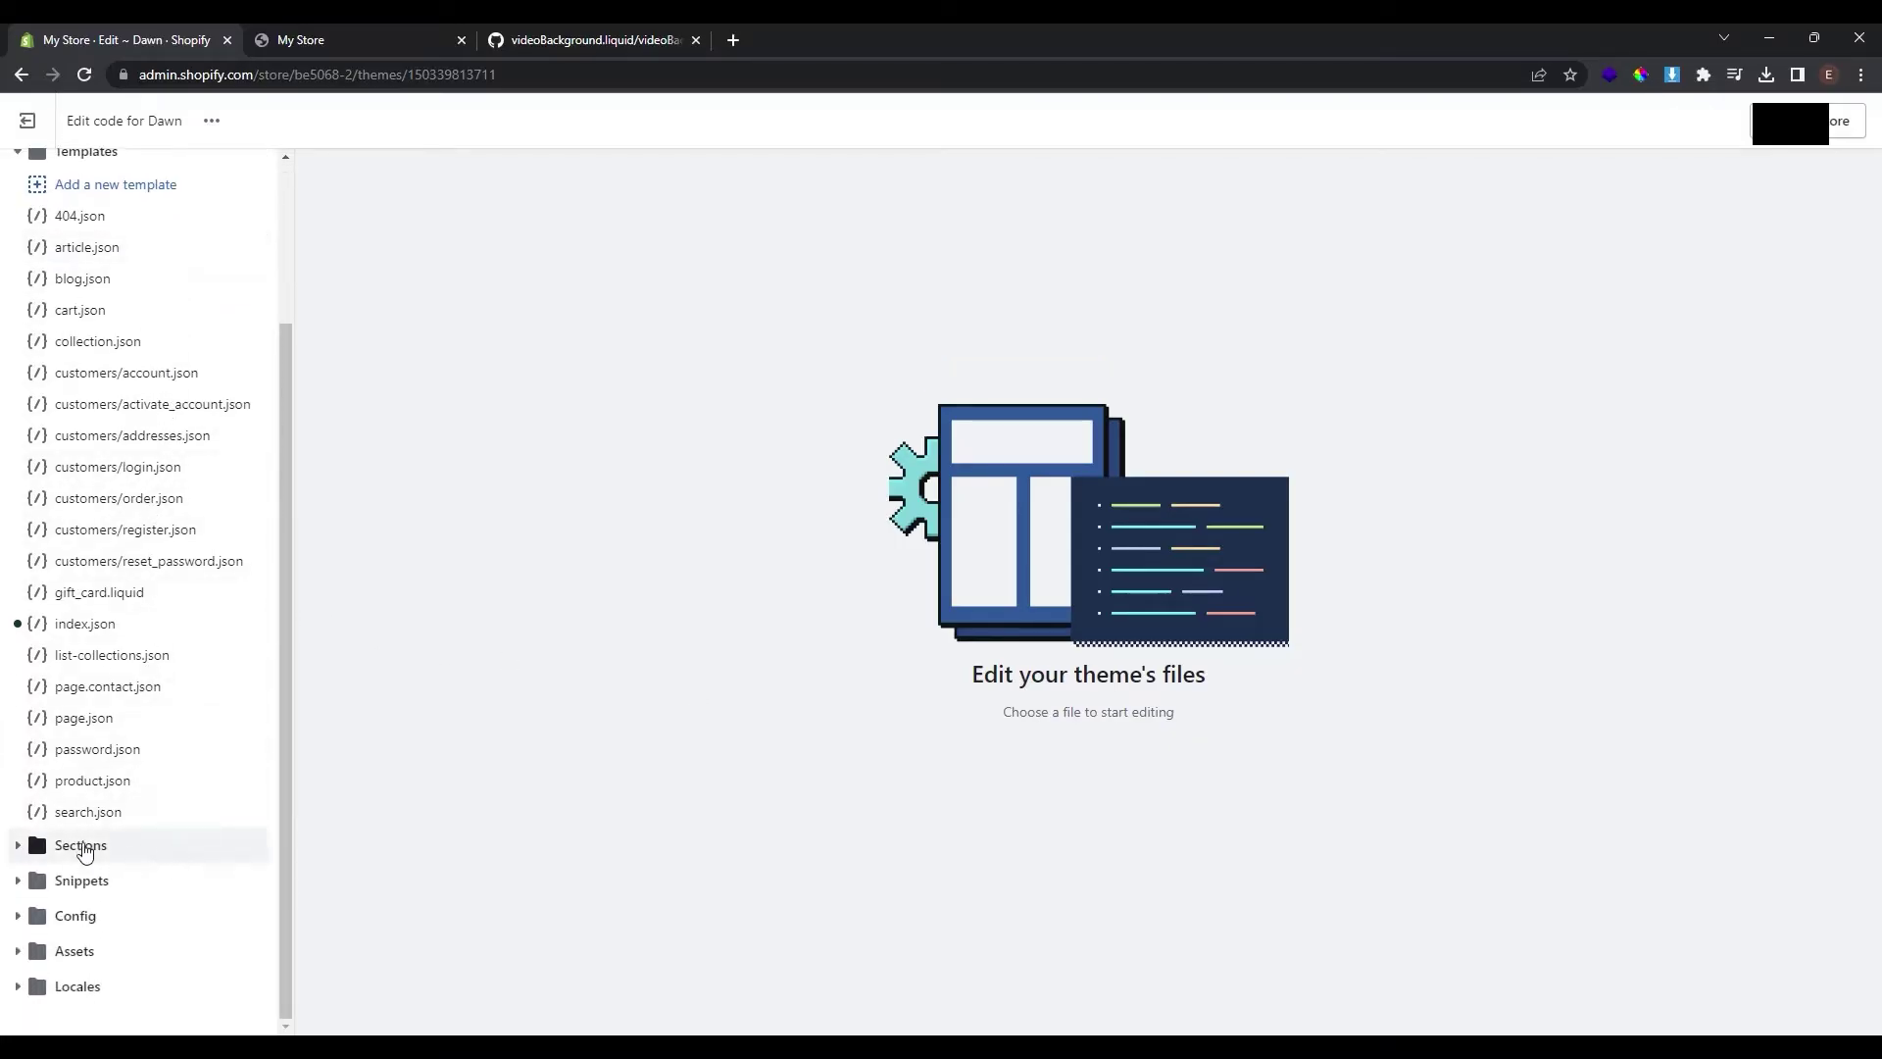
click(101, 843)
scroll(193, 475, down, 4)
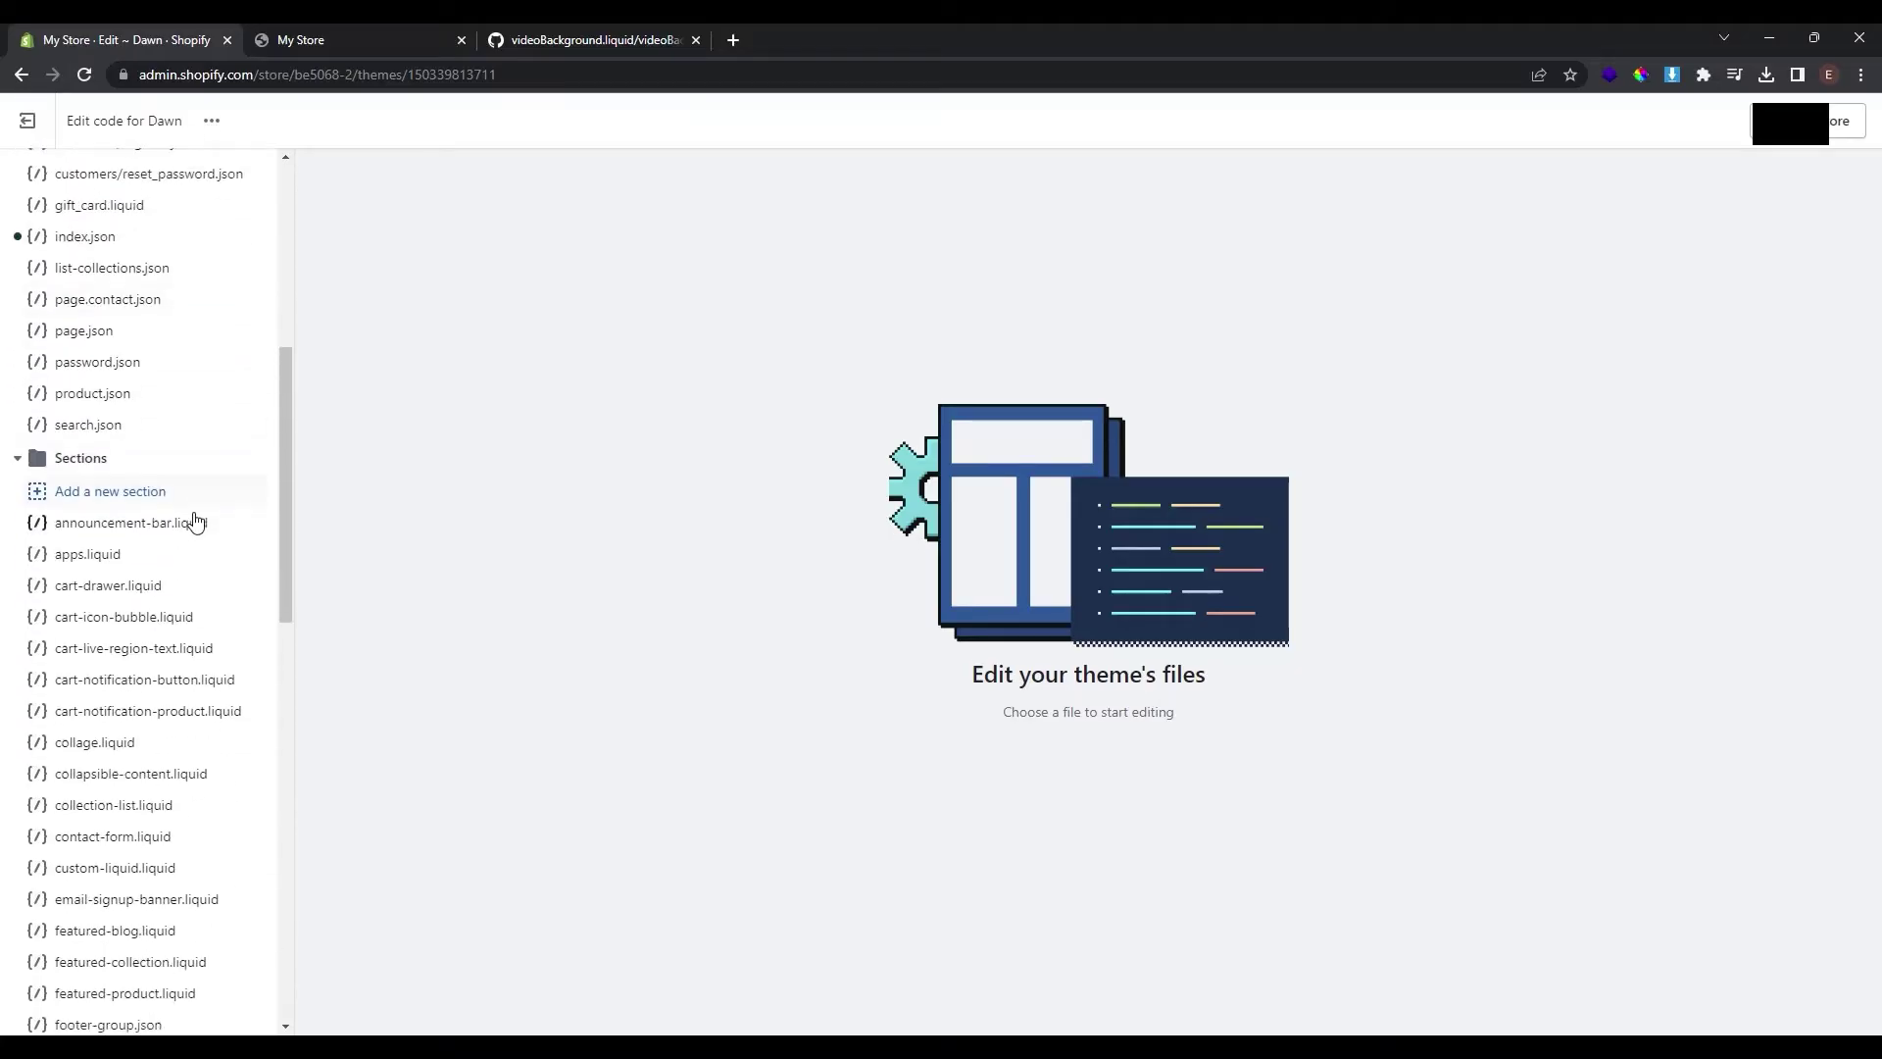
scroll(196, 574, down, 9)
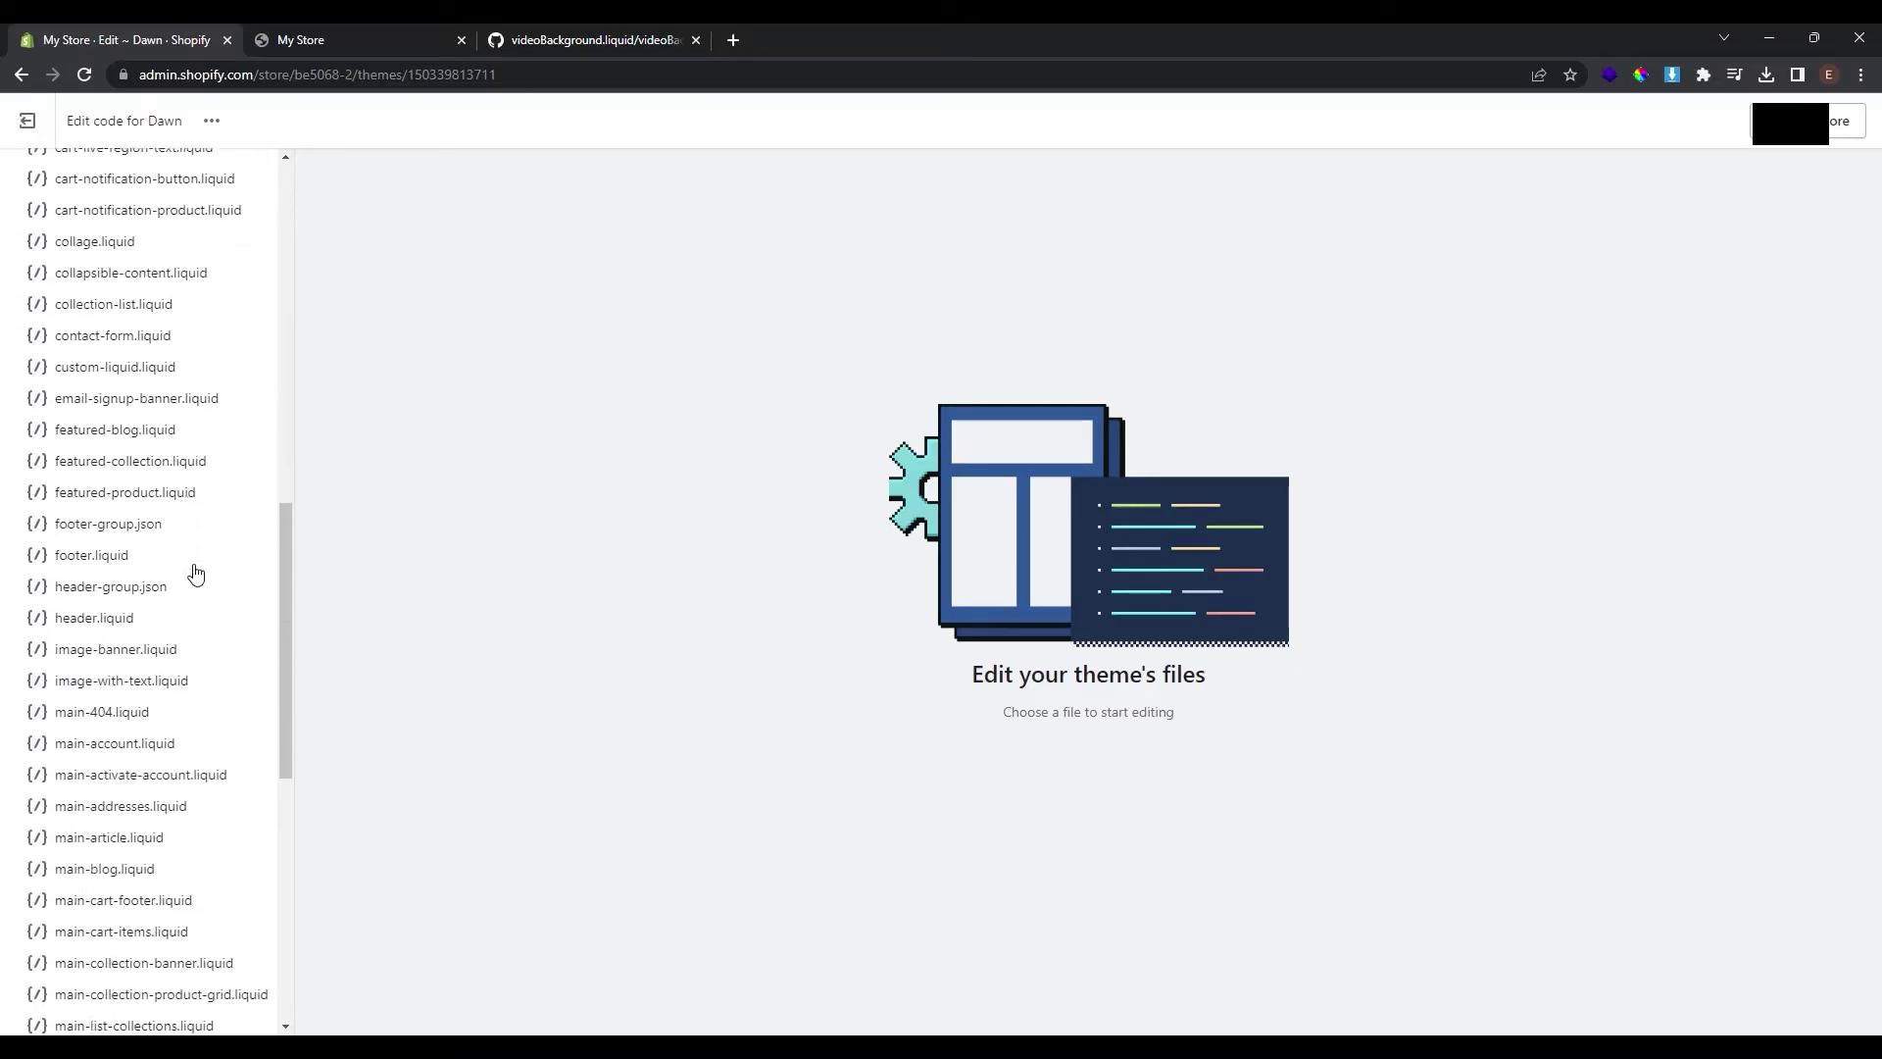
scroll(196, 573, down, 4)
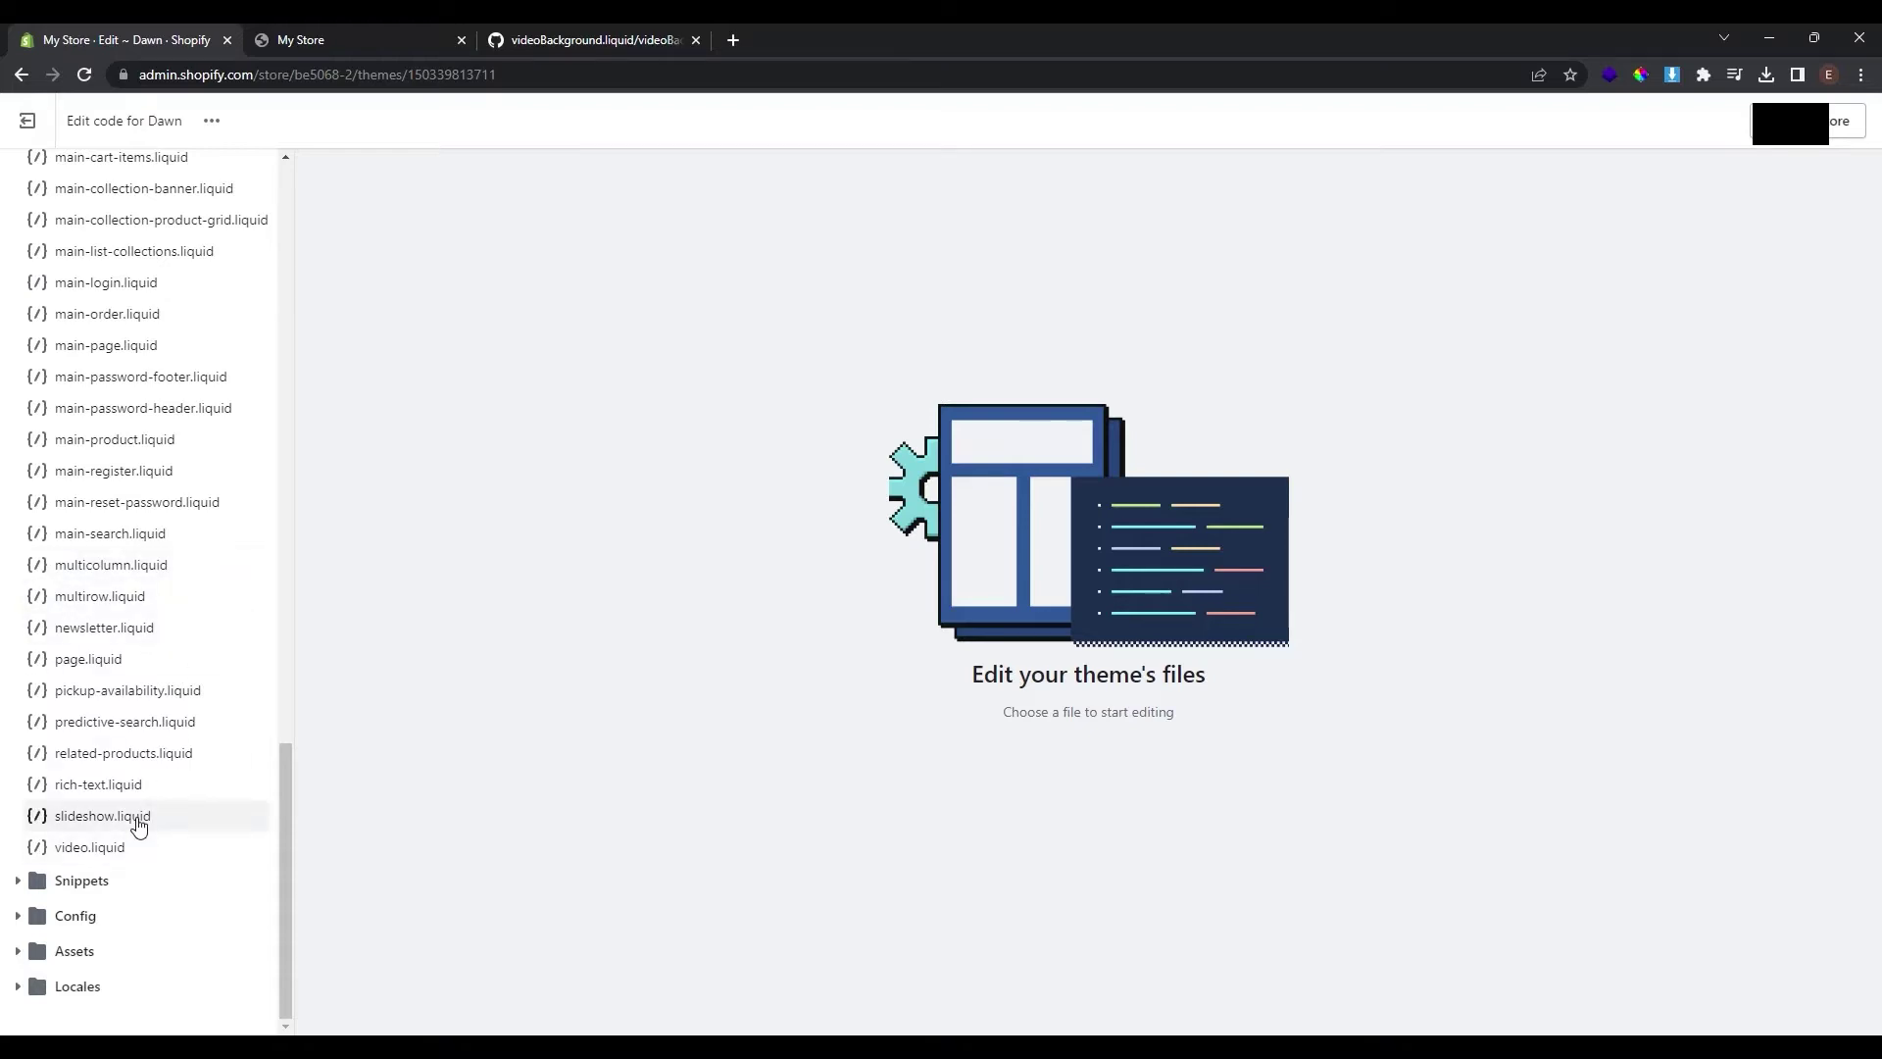
scroll(128, 470, up, 11)
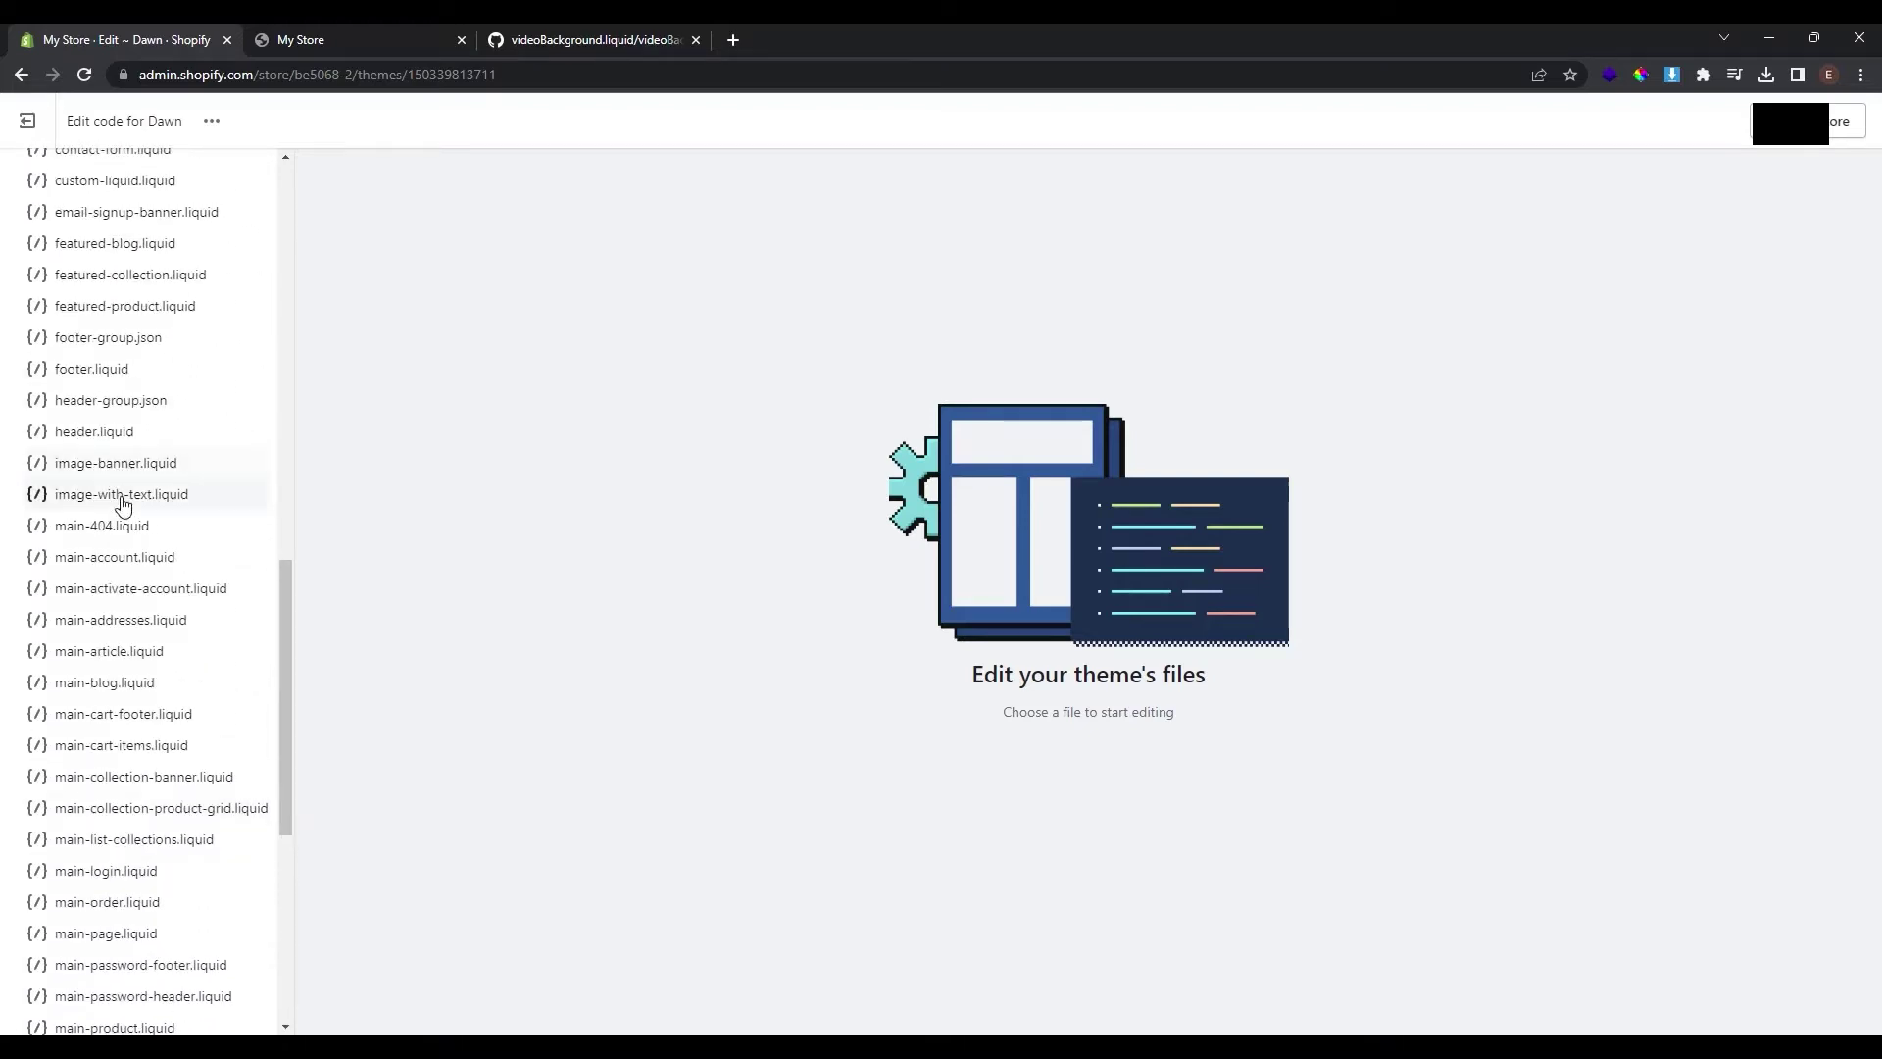
scroll(135, 567, up, 1)
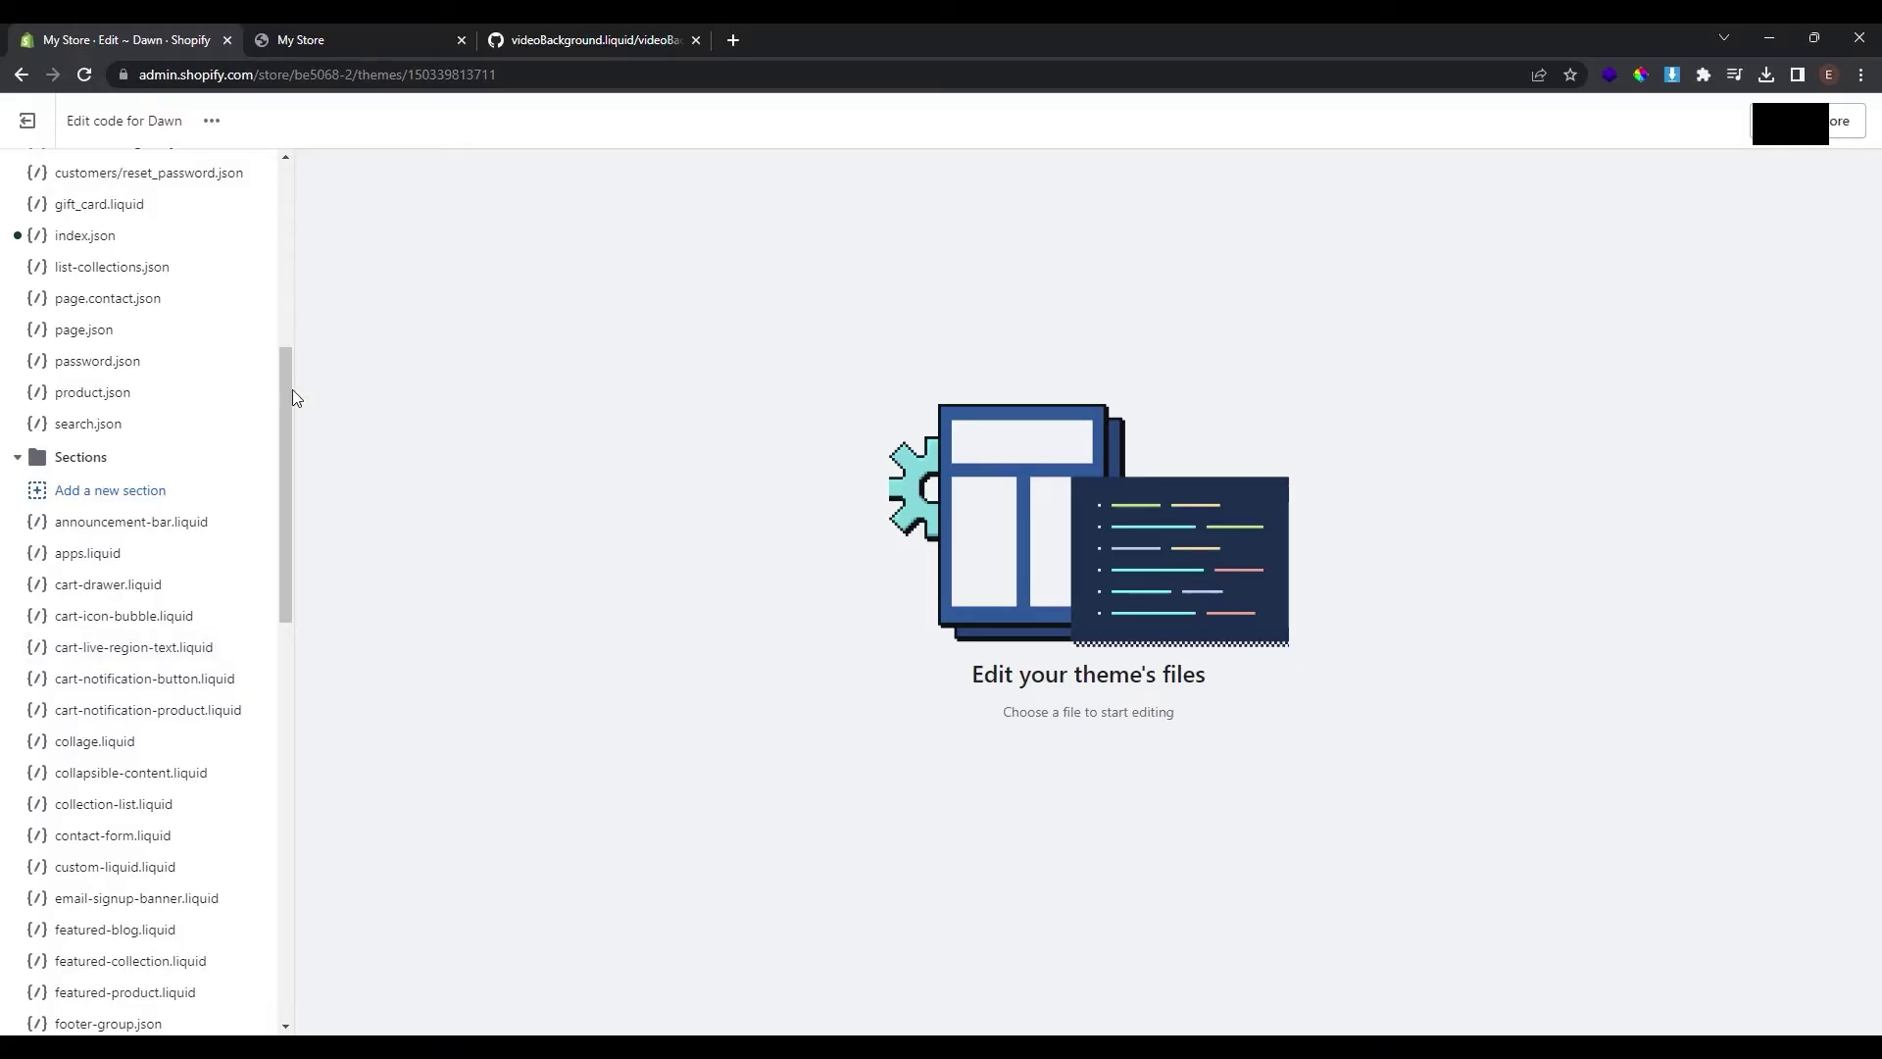
Step: Create a new liquid section file named video-background
click(158, 505)
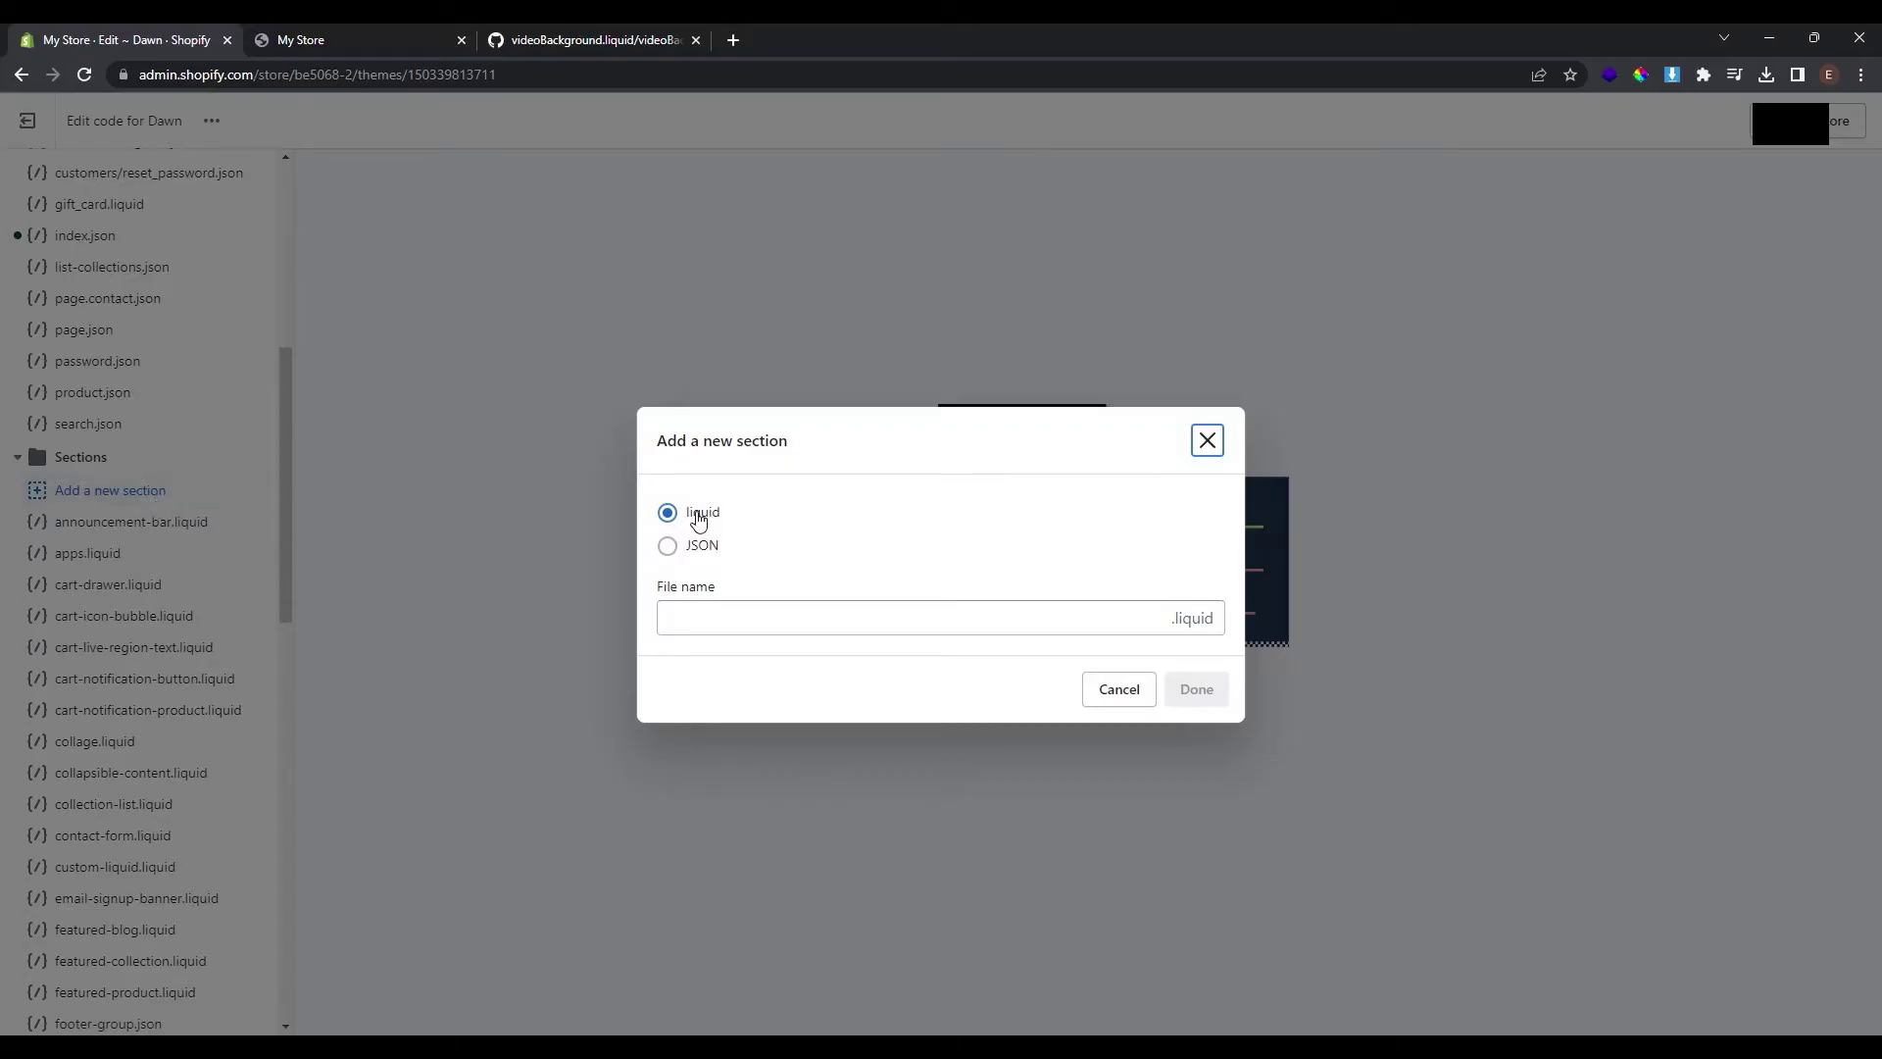
click(809, 618)
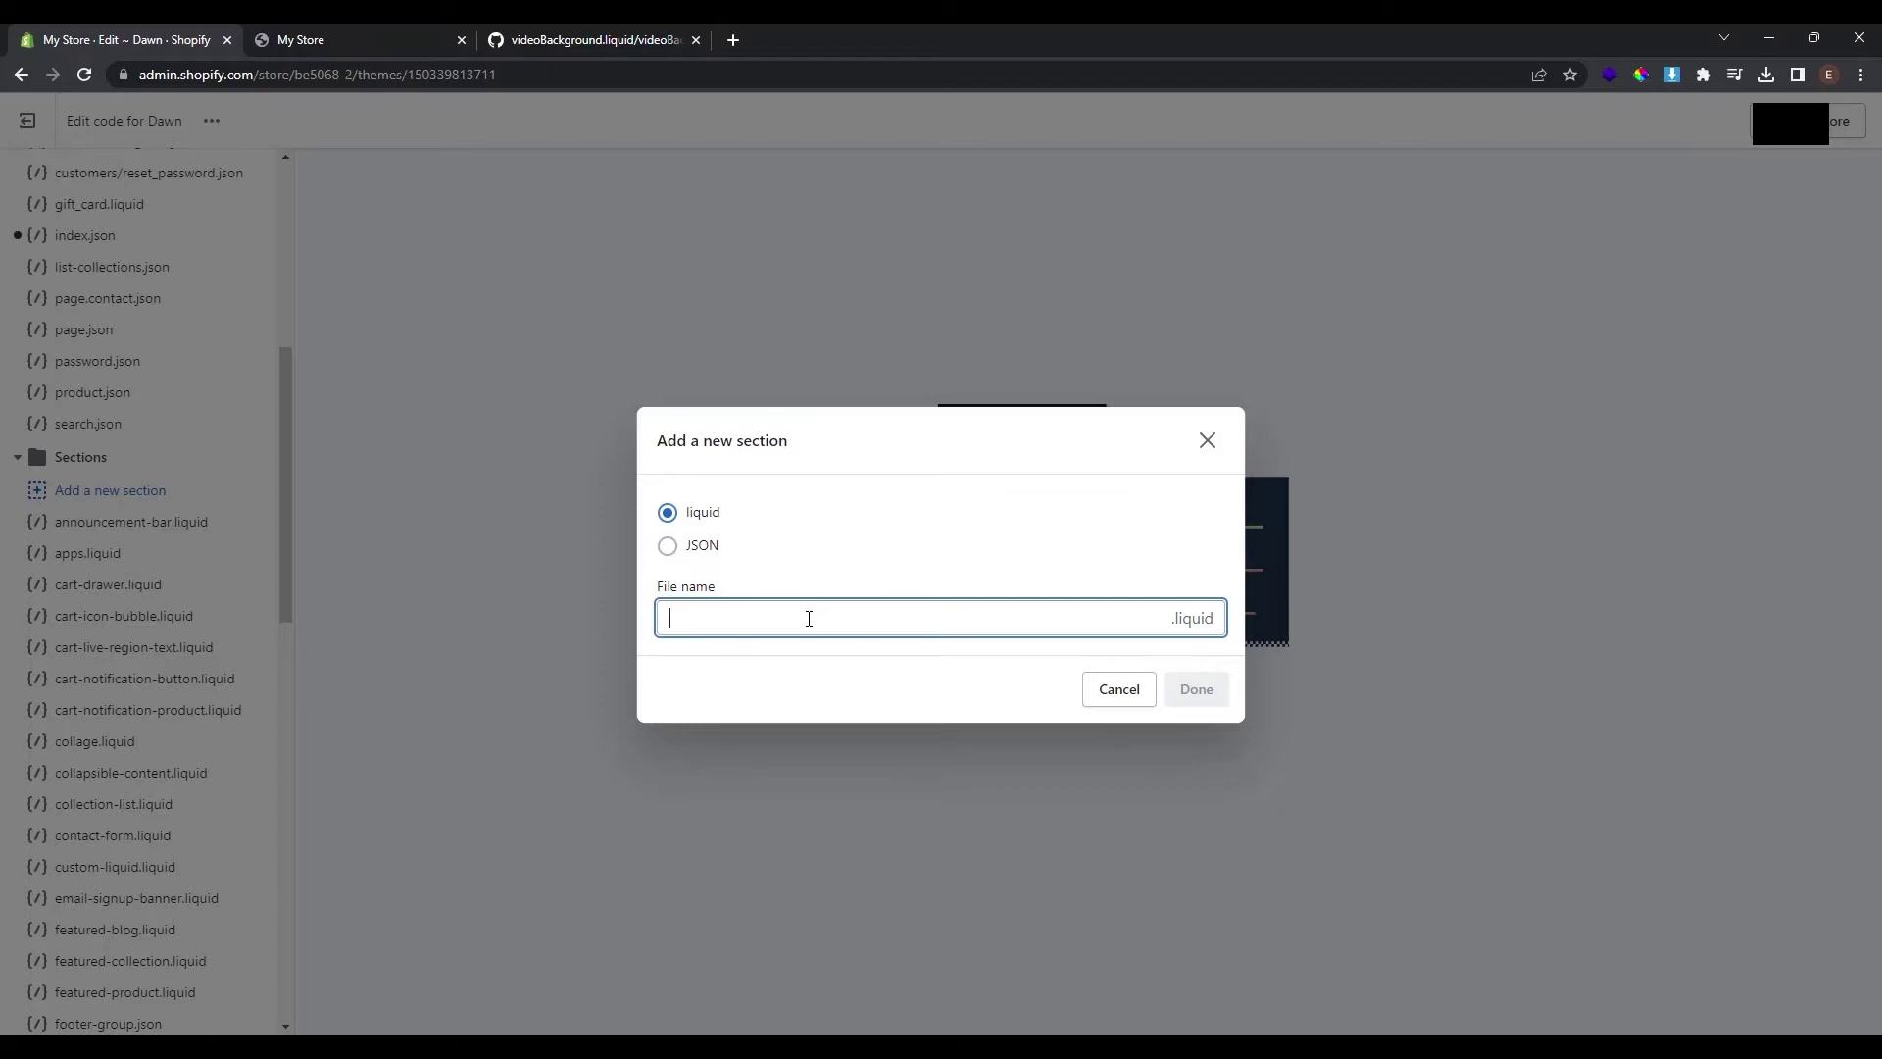
text(video-background)
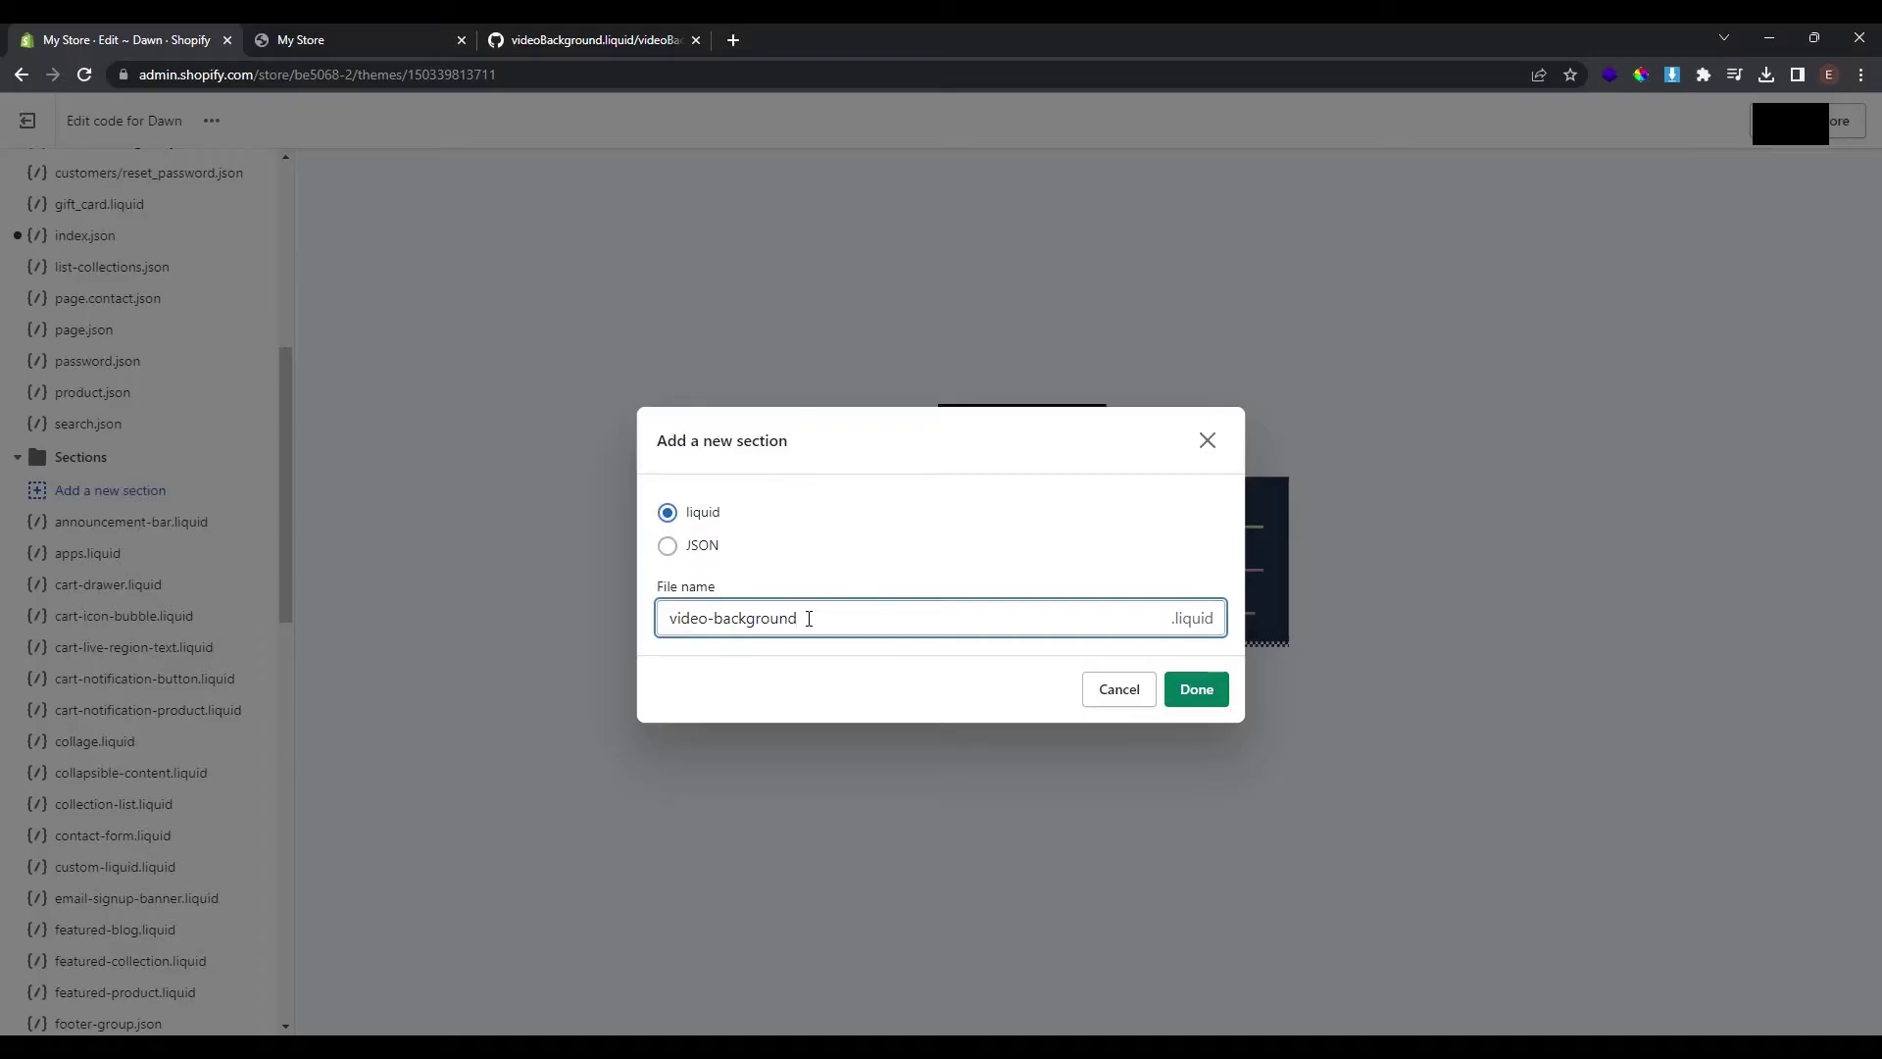
click(1205, 694)
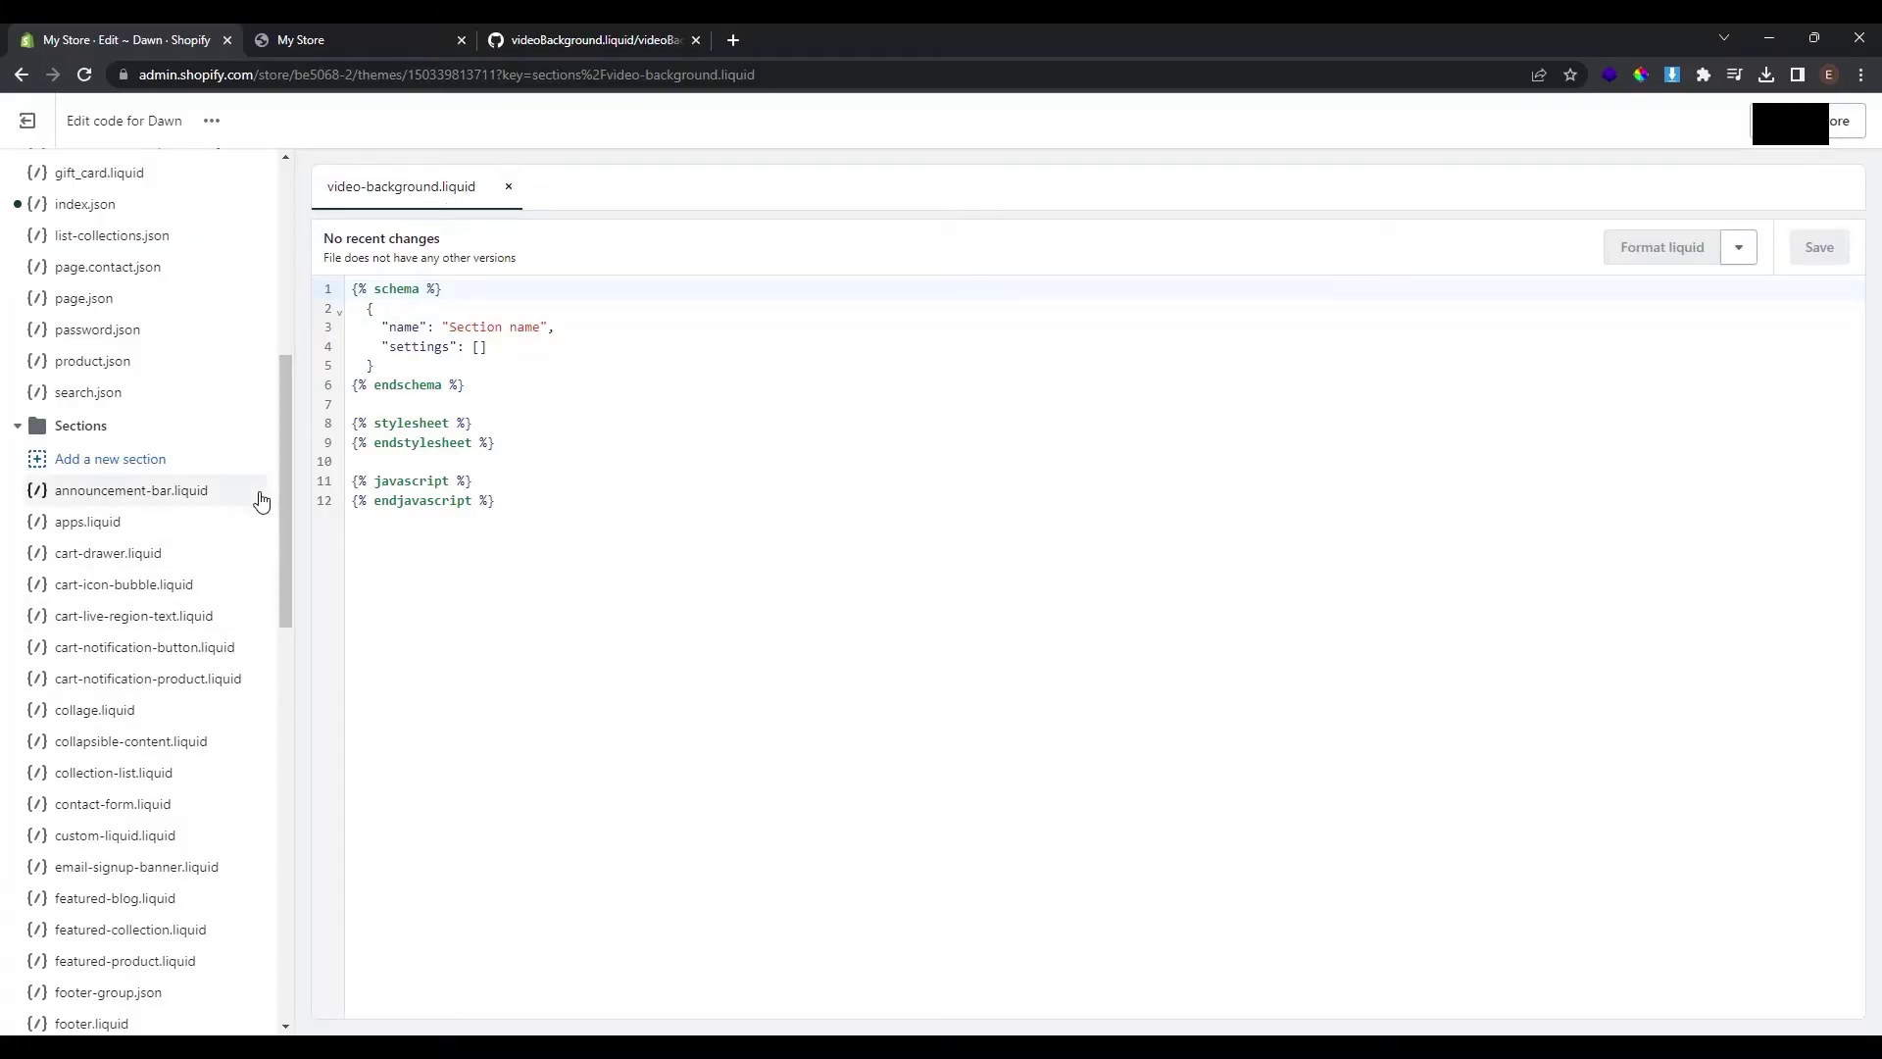
Step: Select and delete all the default starter code in video-background.liquid
scroll(208, 518, down, 6)
scroll(207, 517, down, 7)
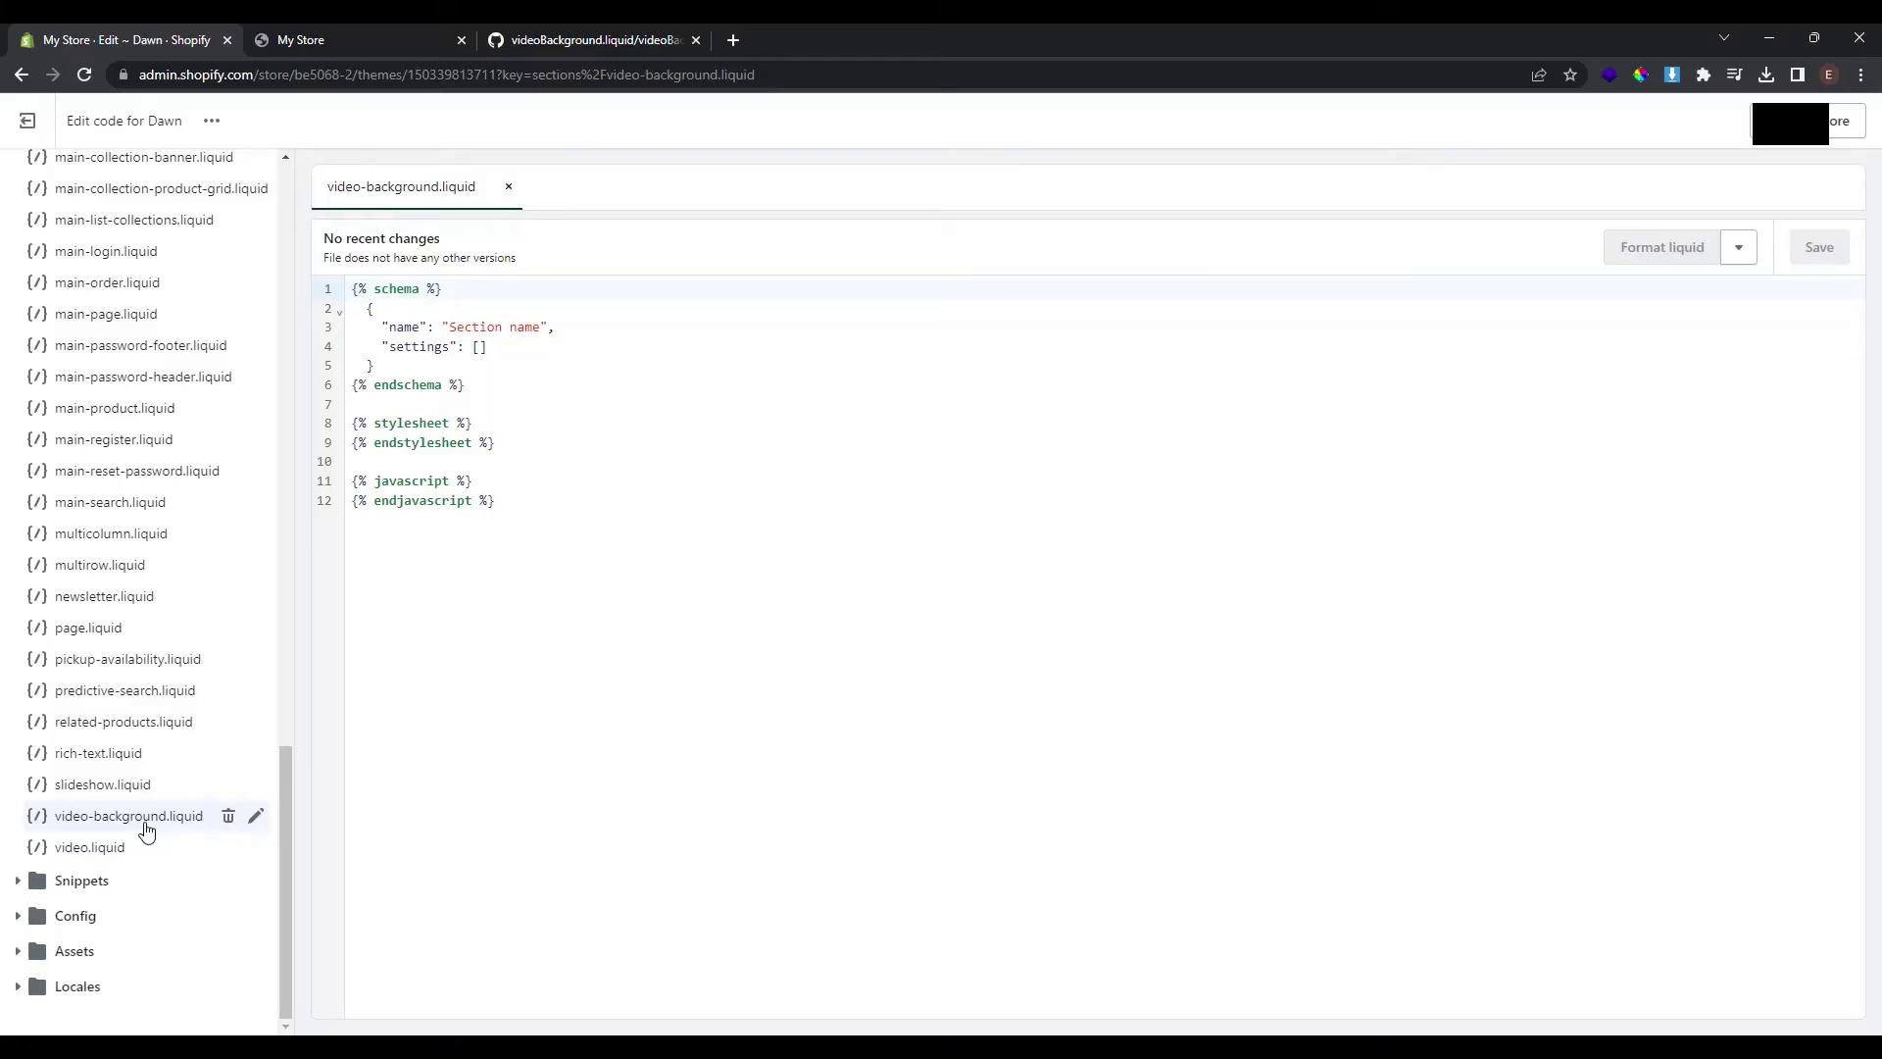
click(544, 504)
drag(544, 503, 348, 286)
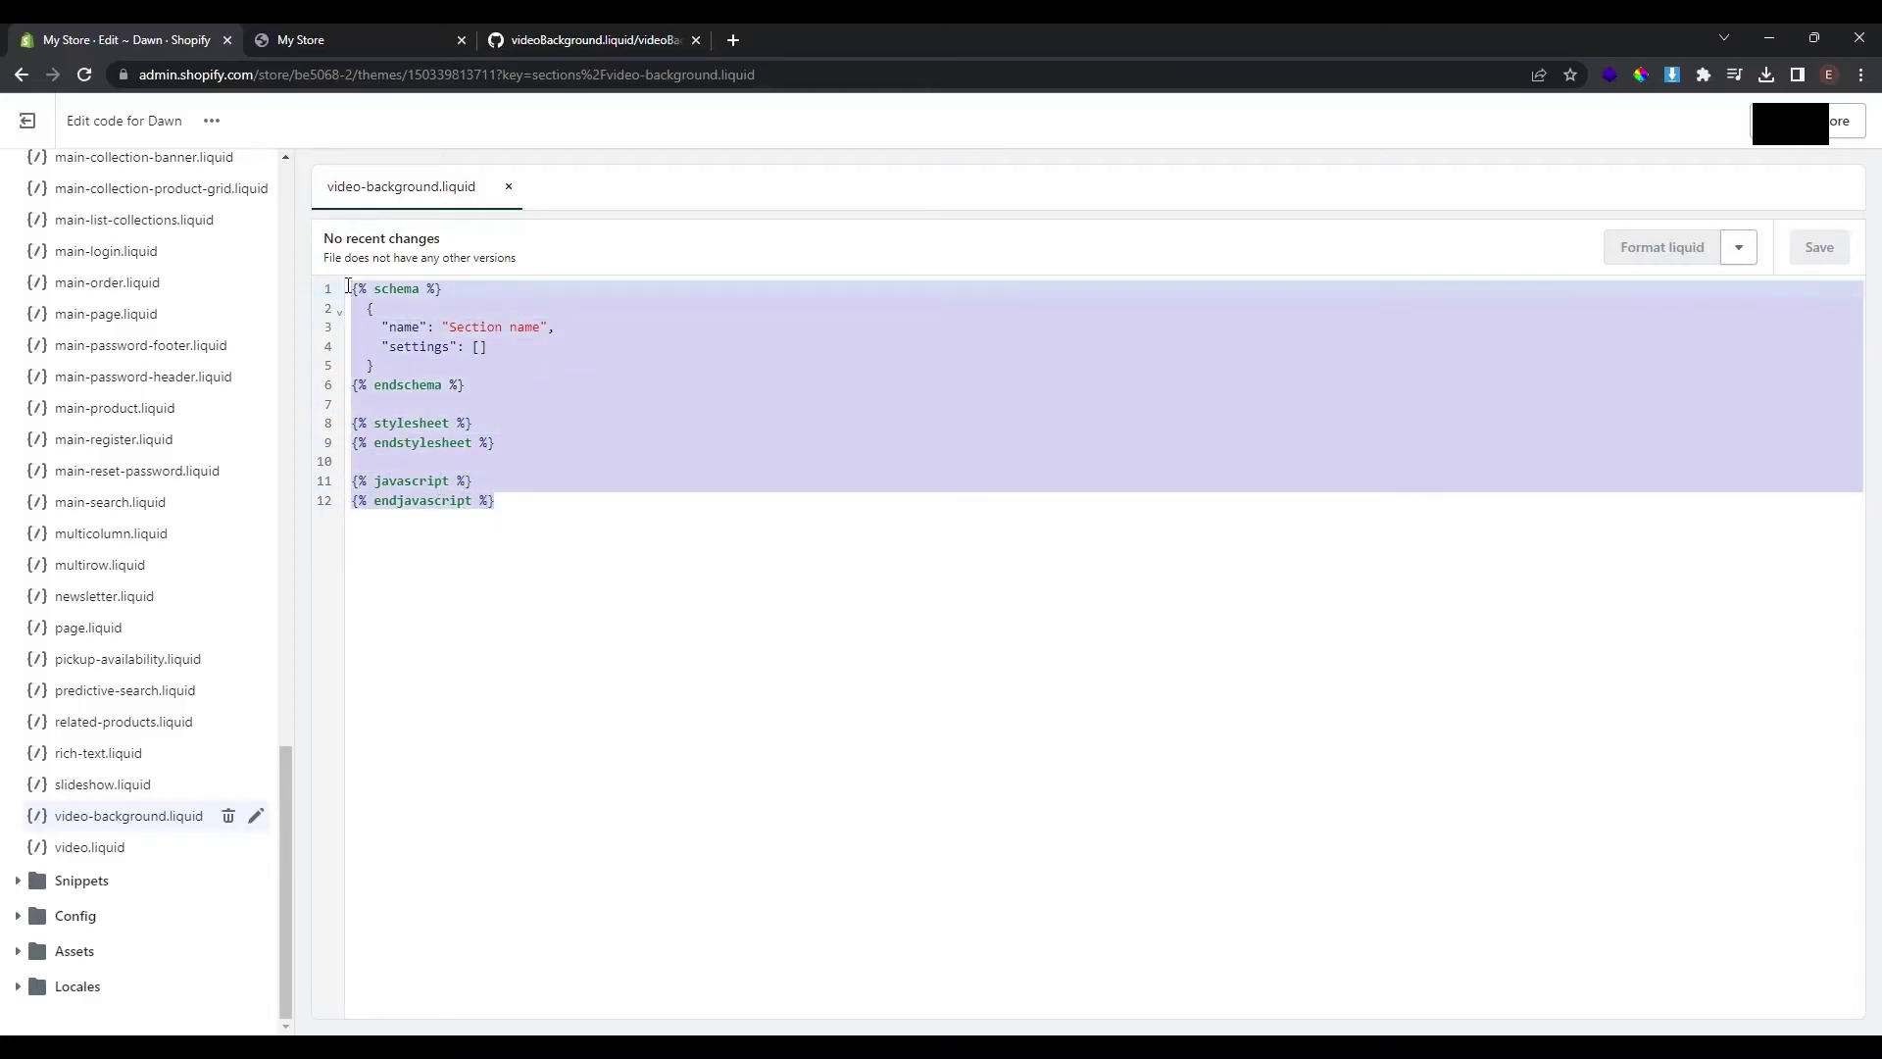
key(BackSpace)
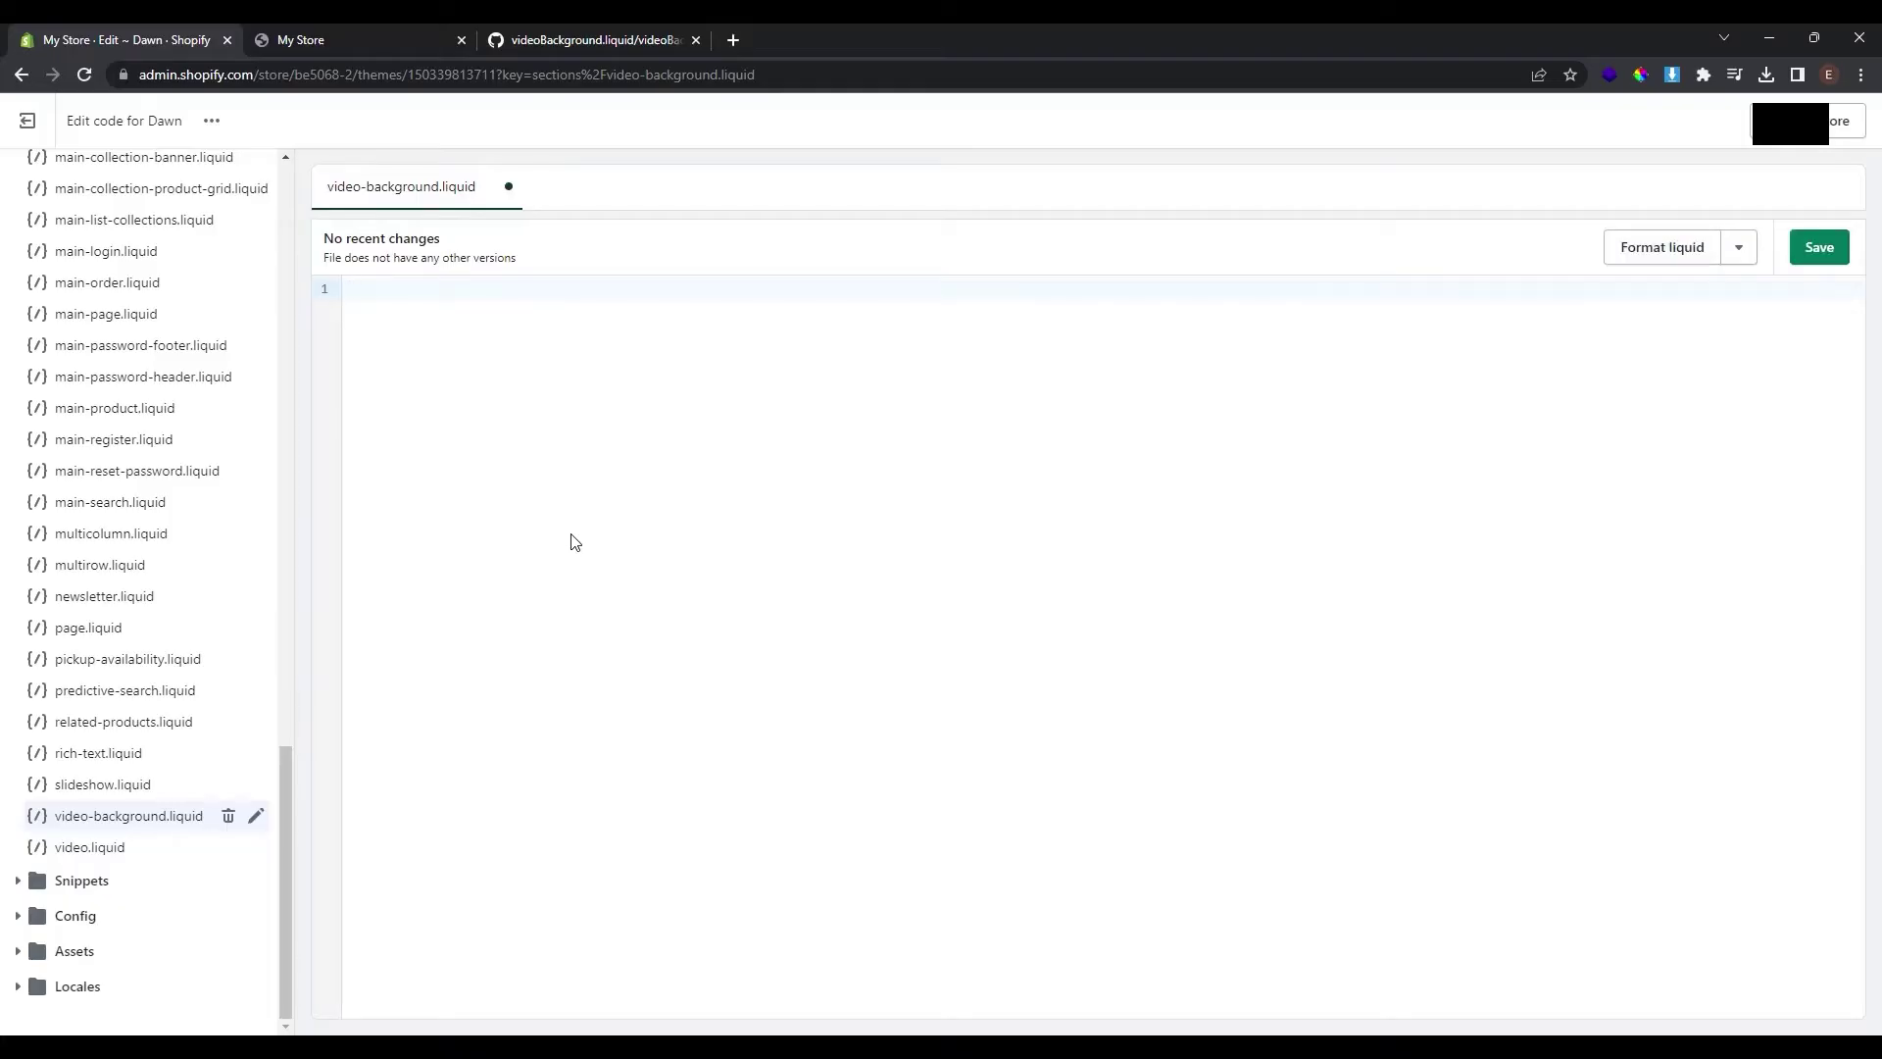
Step: On GitHub, select and copy all 442 lines of the videoBackground.liquid source
click(585, 37)
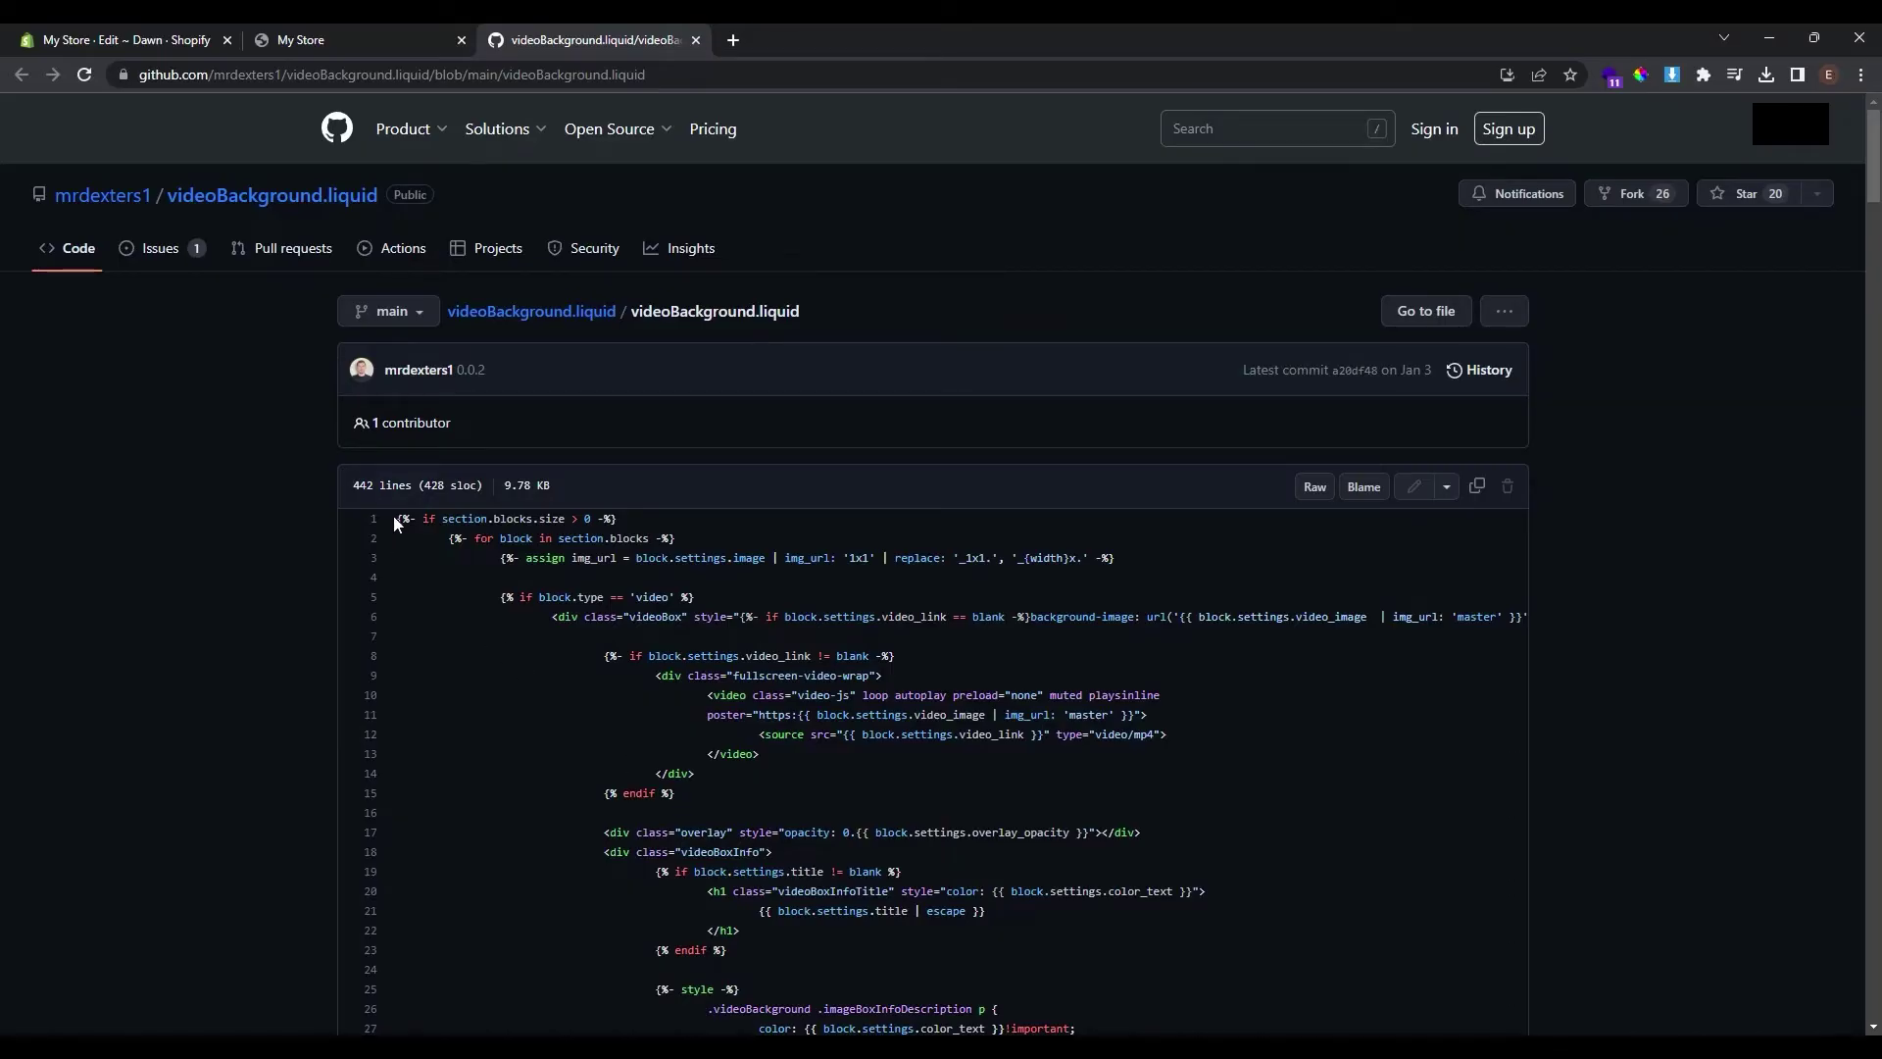
drag(397, 519, 526, 858)
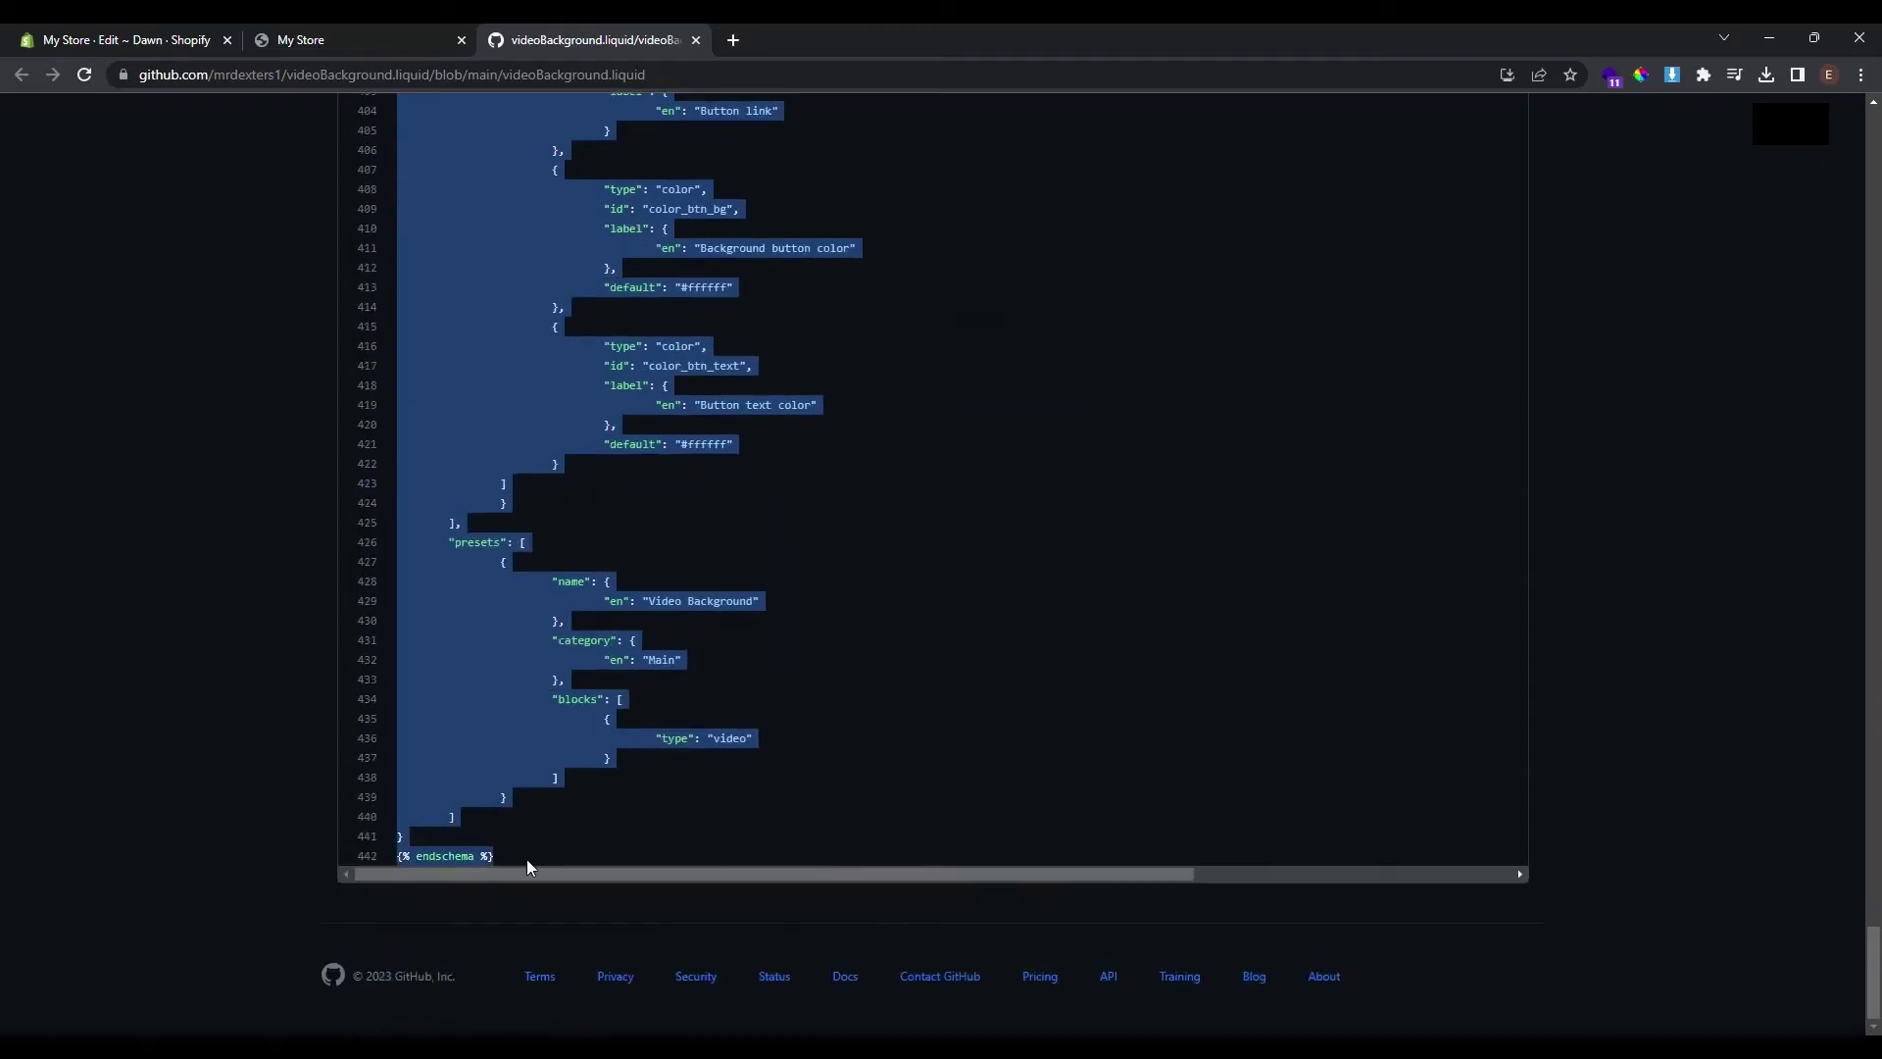
right_click(553, 713)
click(608, 730)
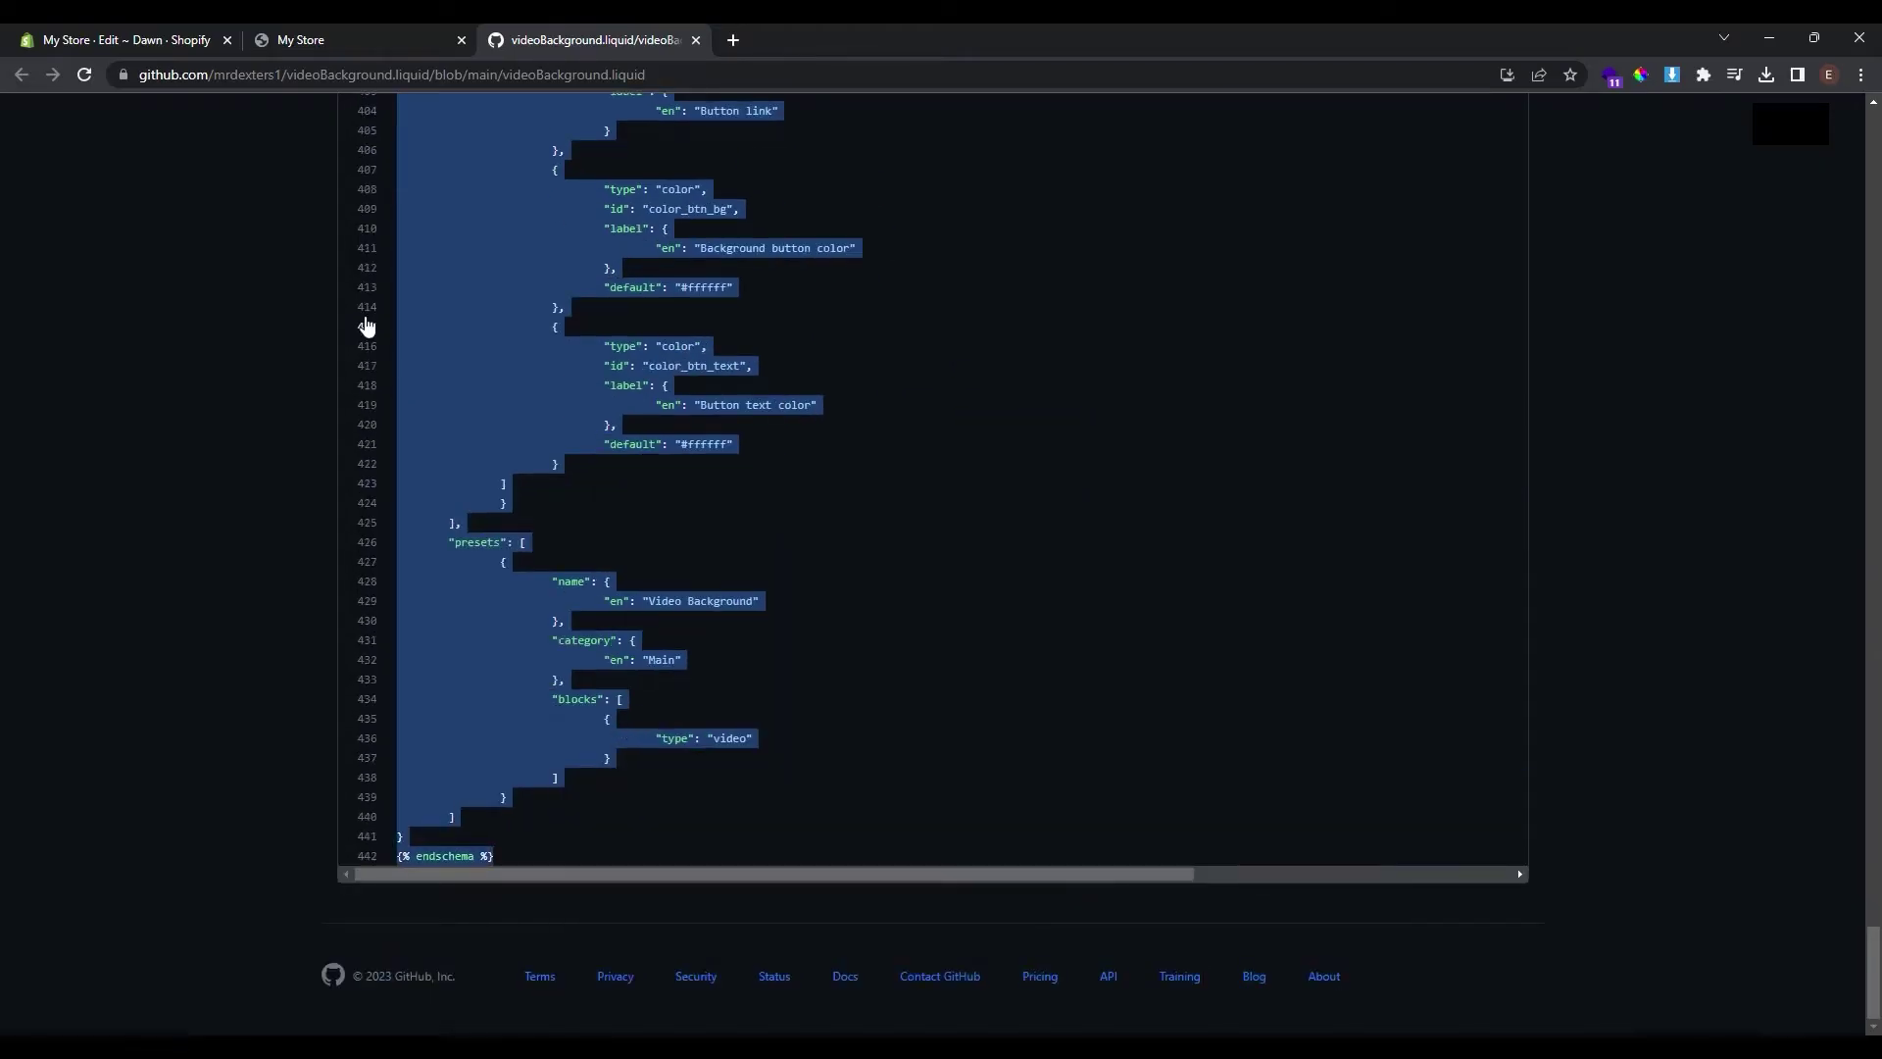
Step: Paste the copied Video Background code into video-background.liquid and save the file
click(157, 33)
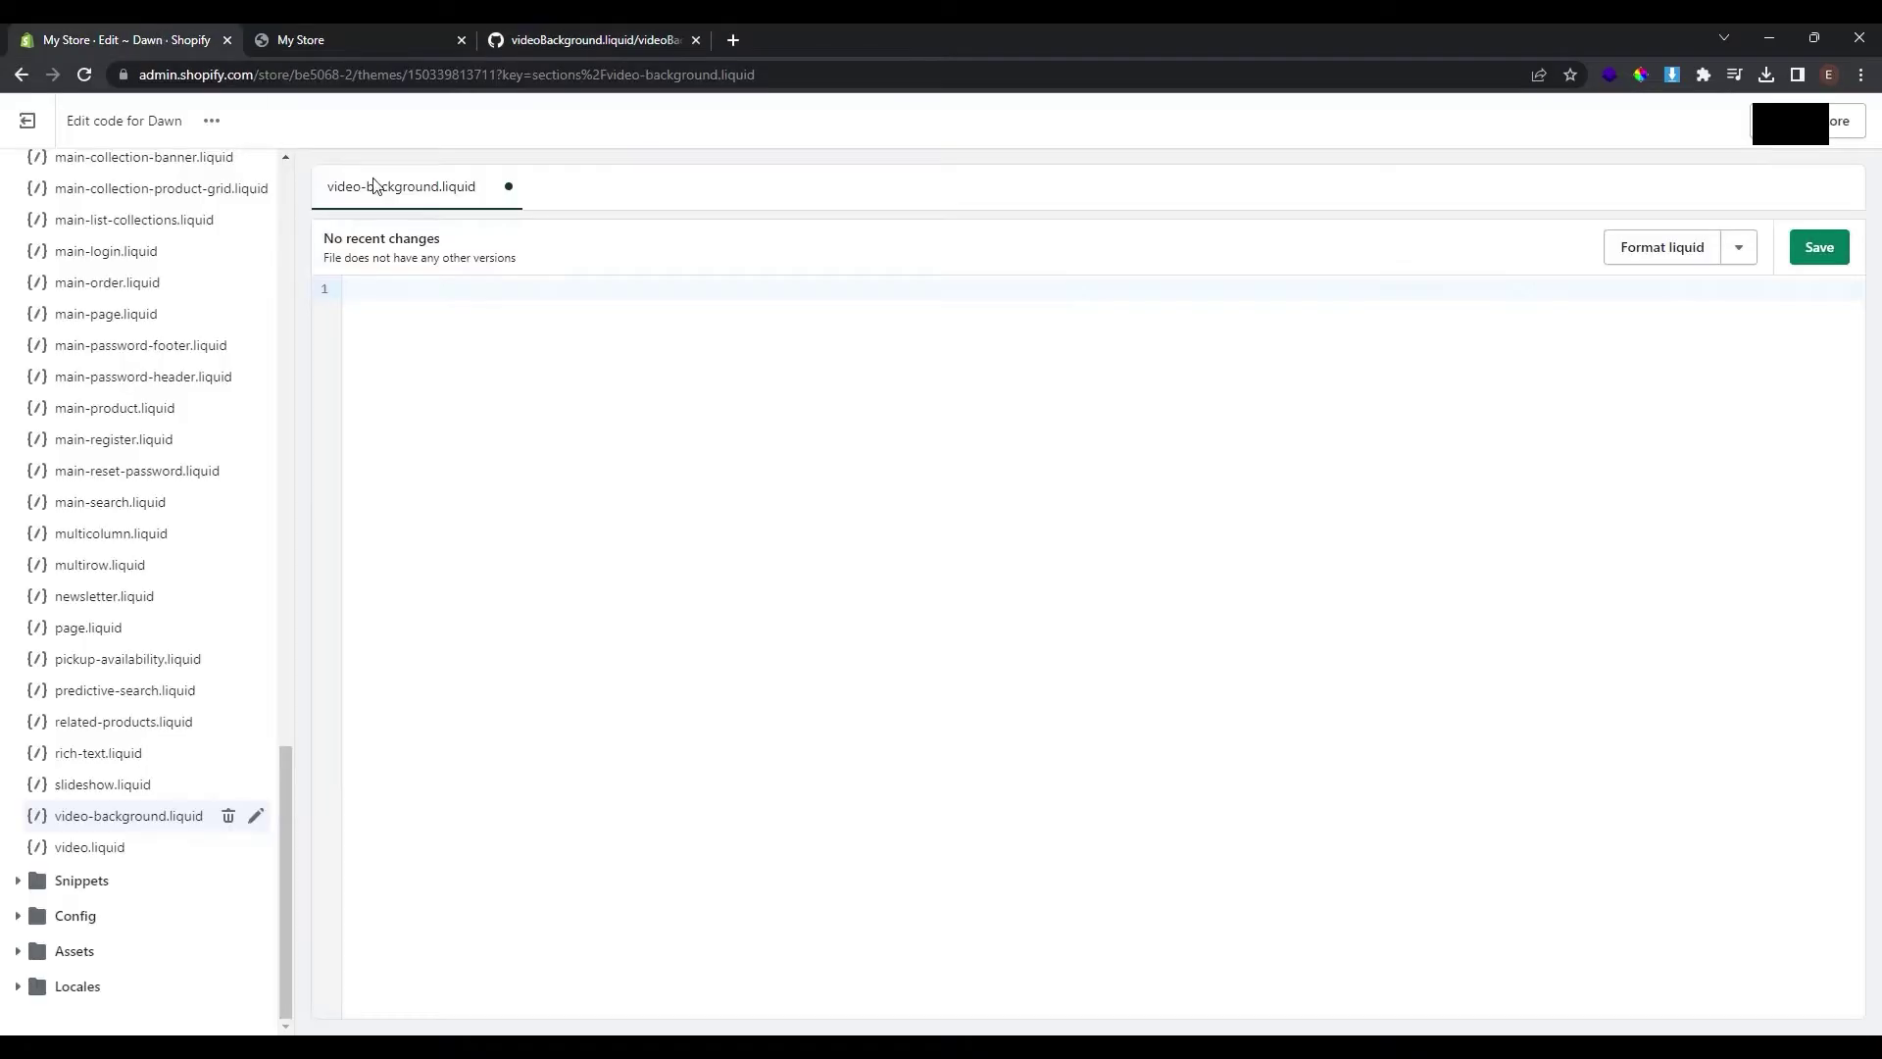
right_click(409, 292)
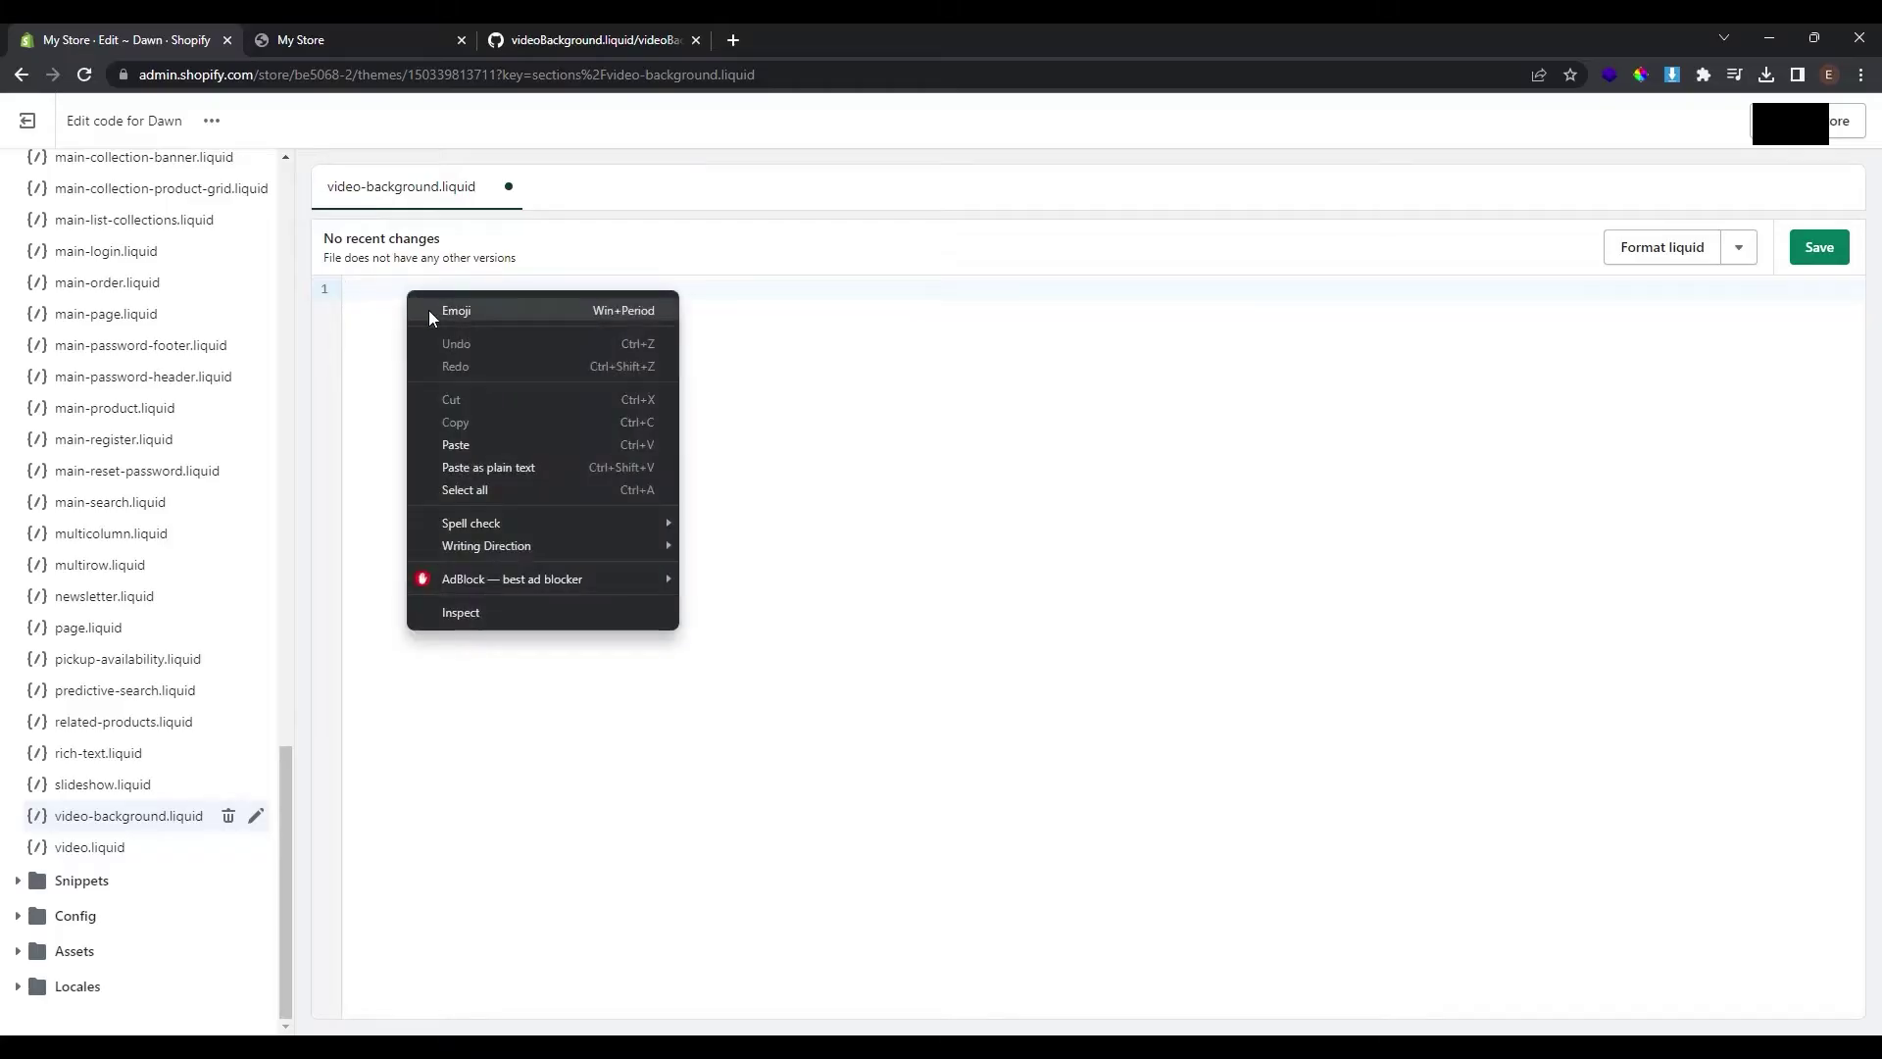
click(500, 445)
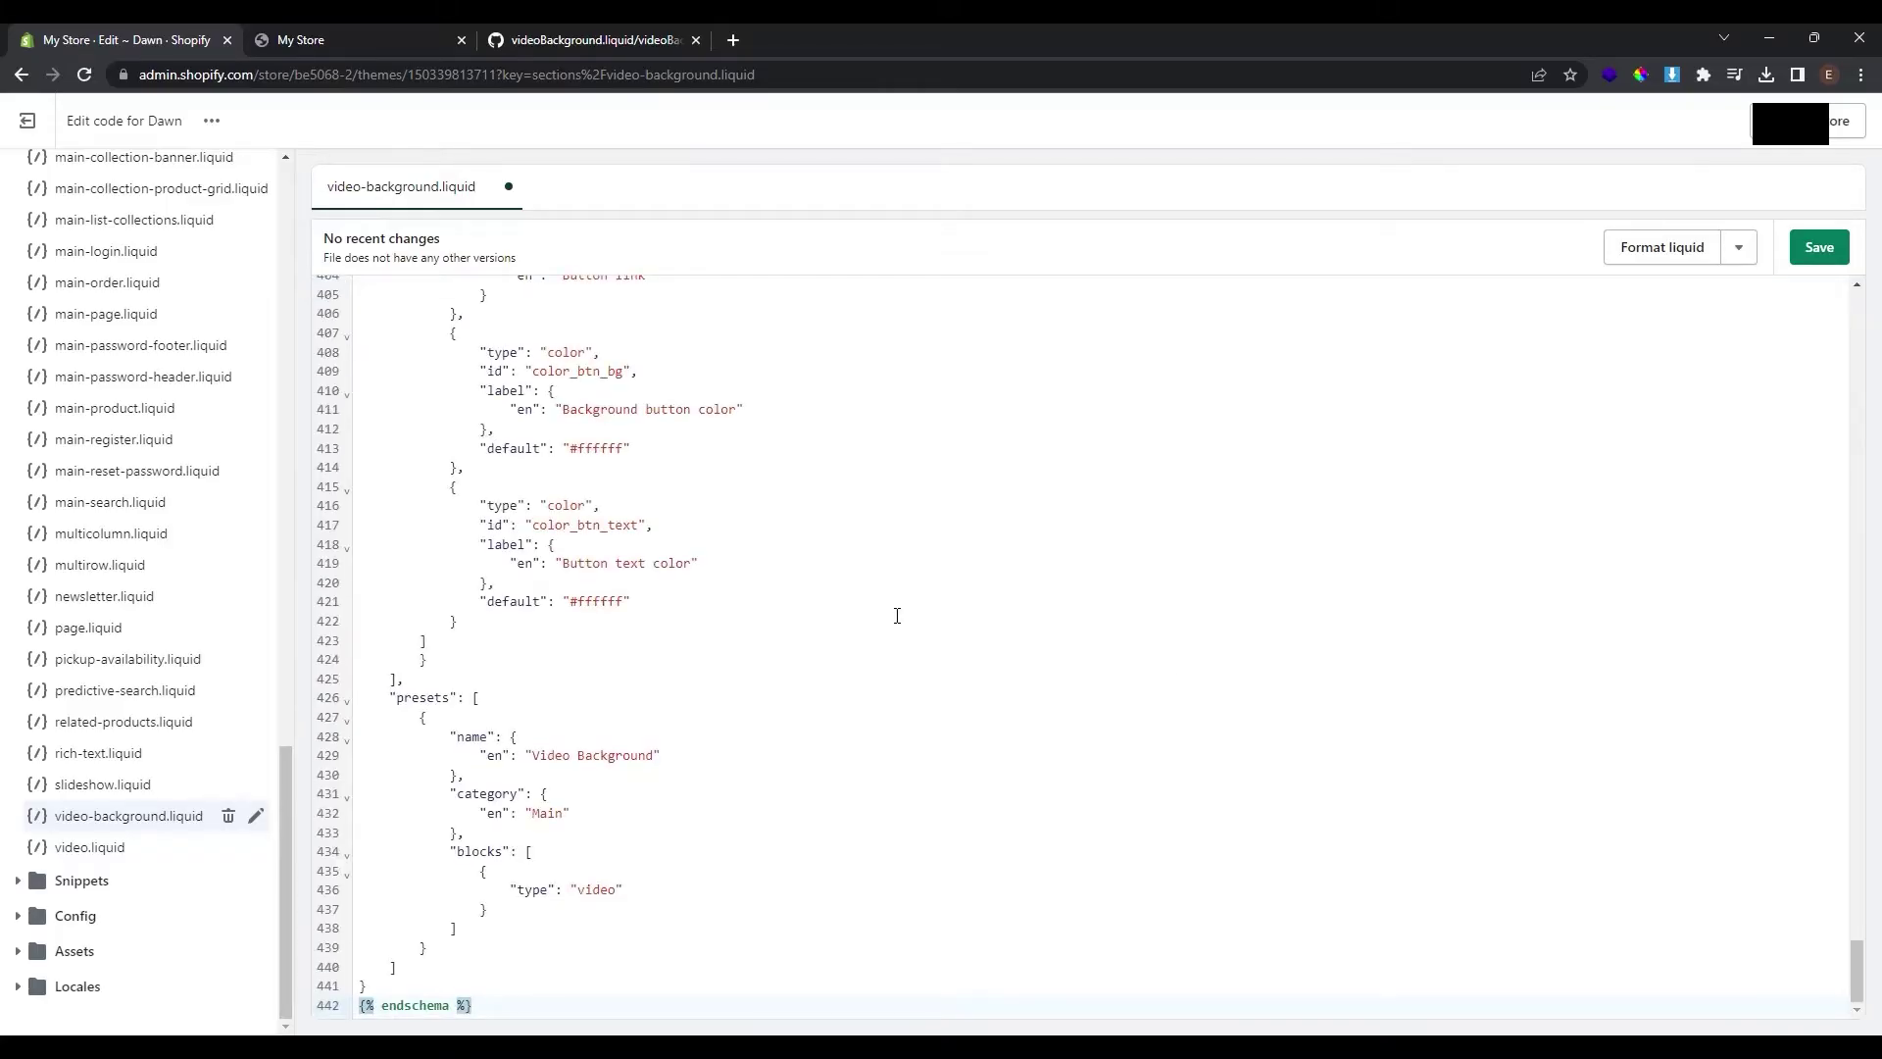
scroll(896, 615, up, 20)
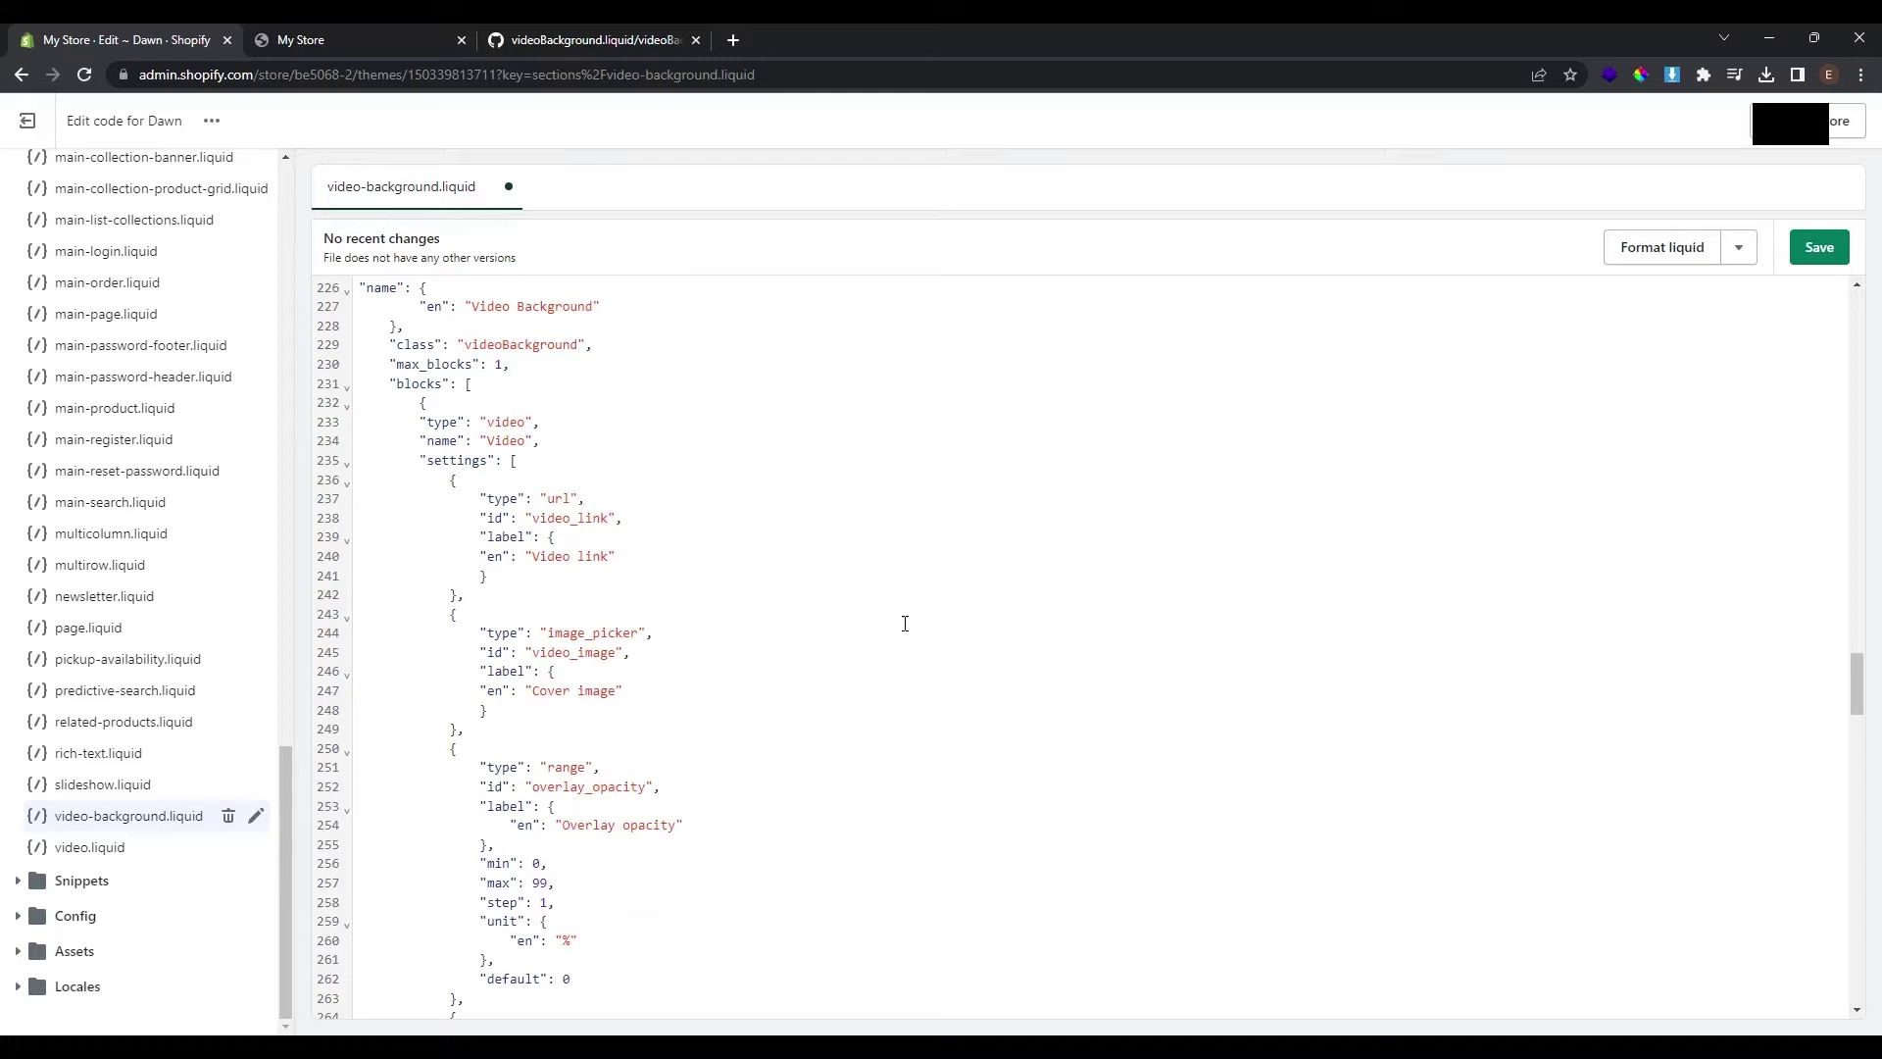
click(1822, 252)
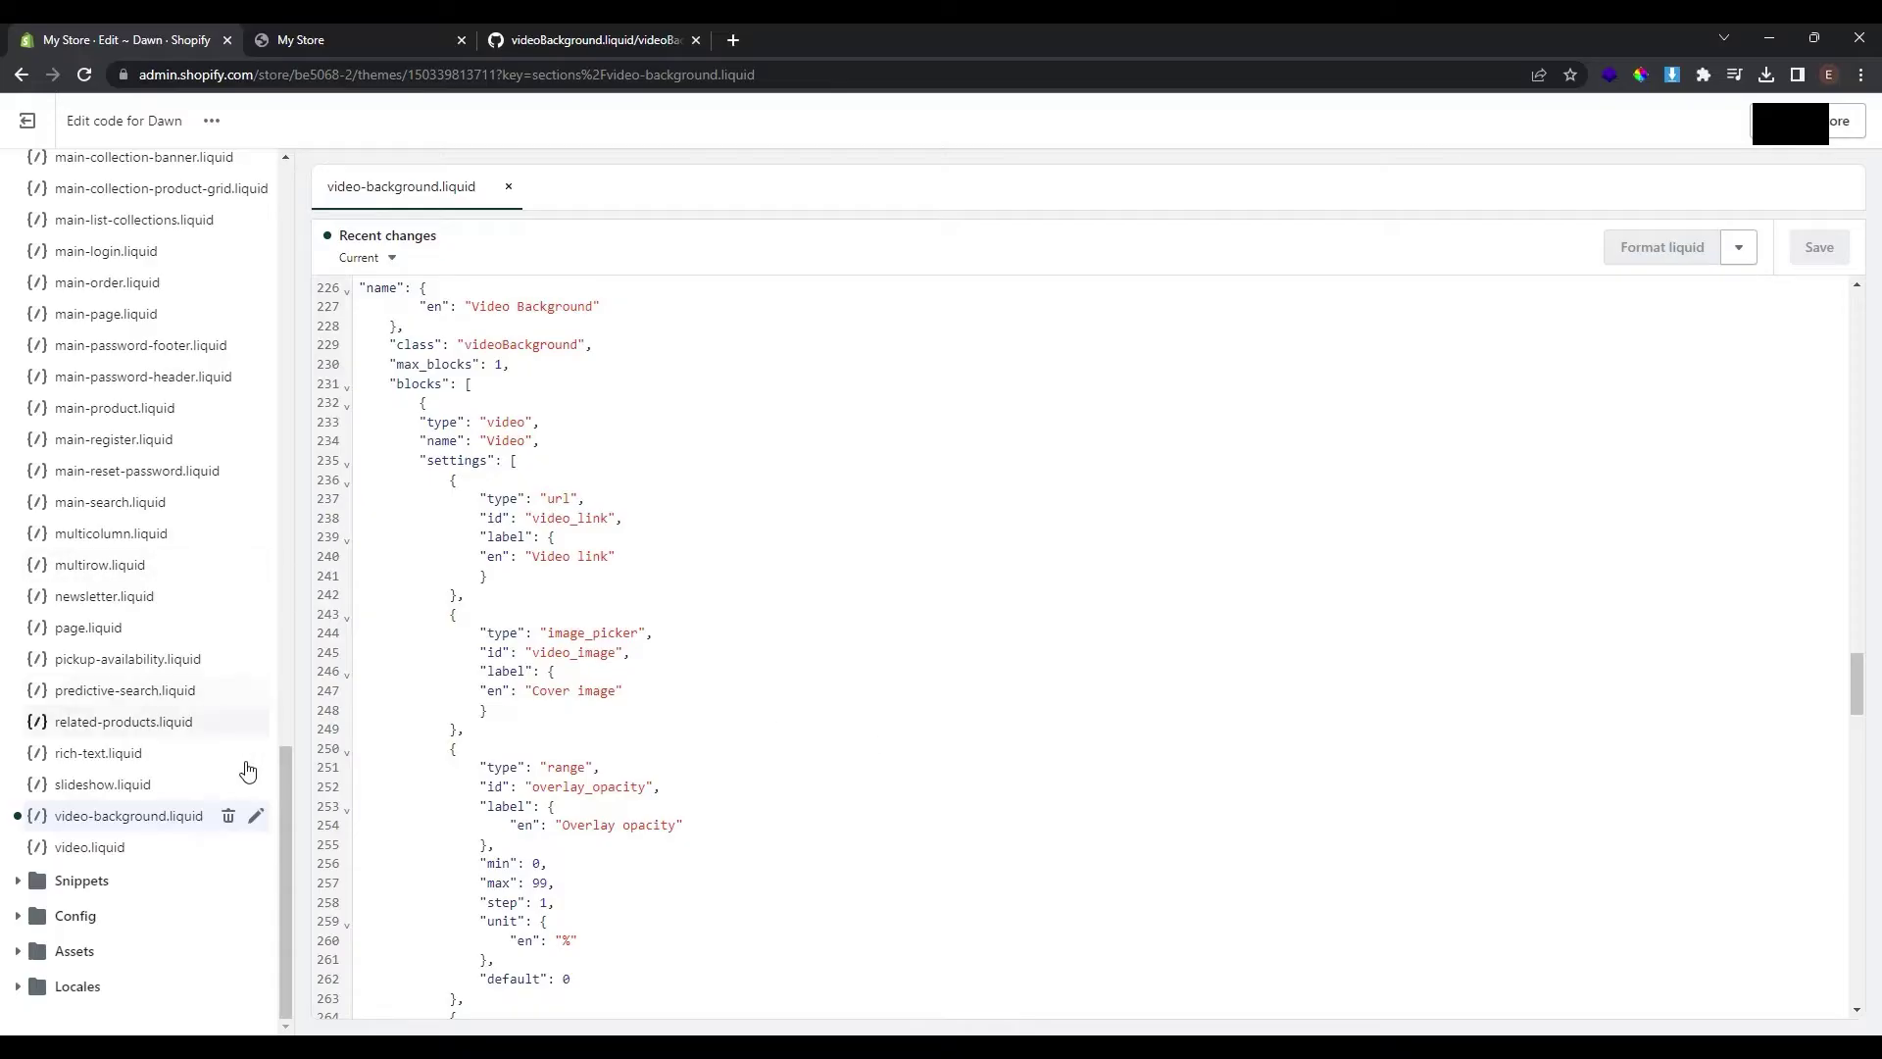
scroll(210, 735, up, 7)
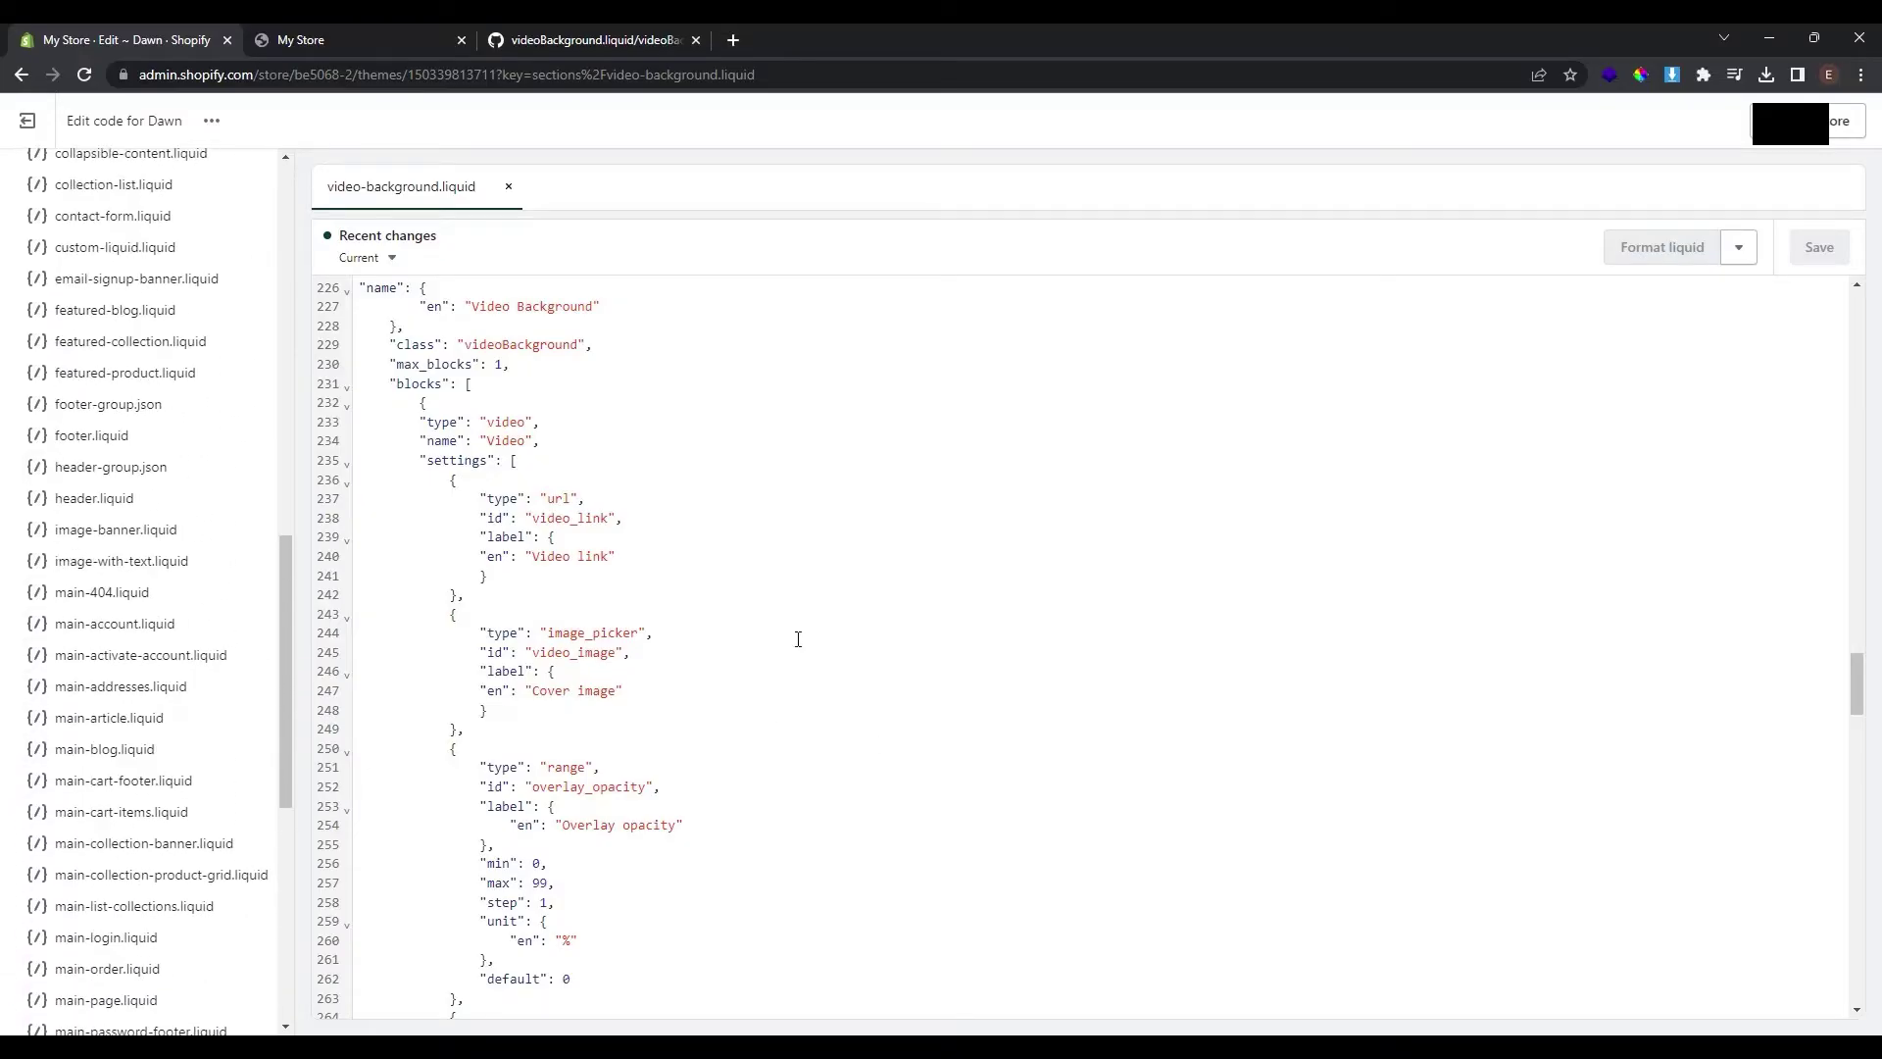
Step: Reopen the Dawn customizer and add the new Video Background section to the home page template
click(41, 121)
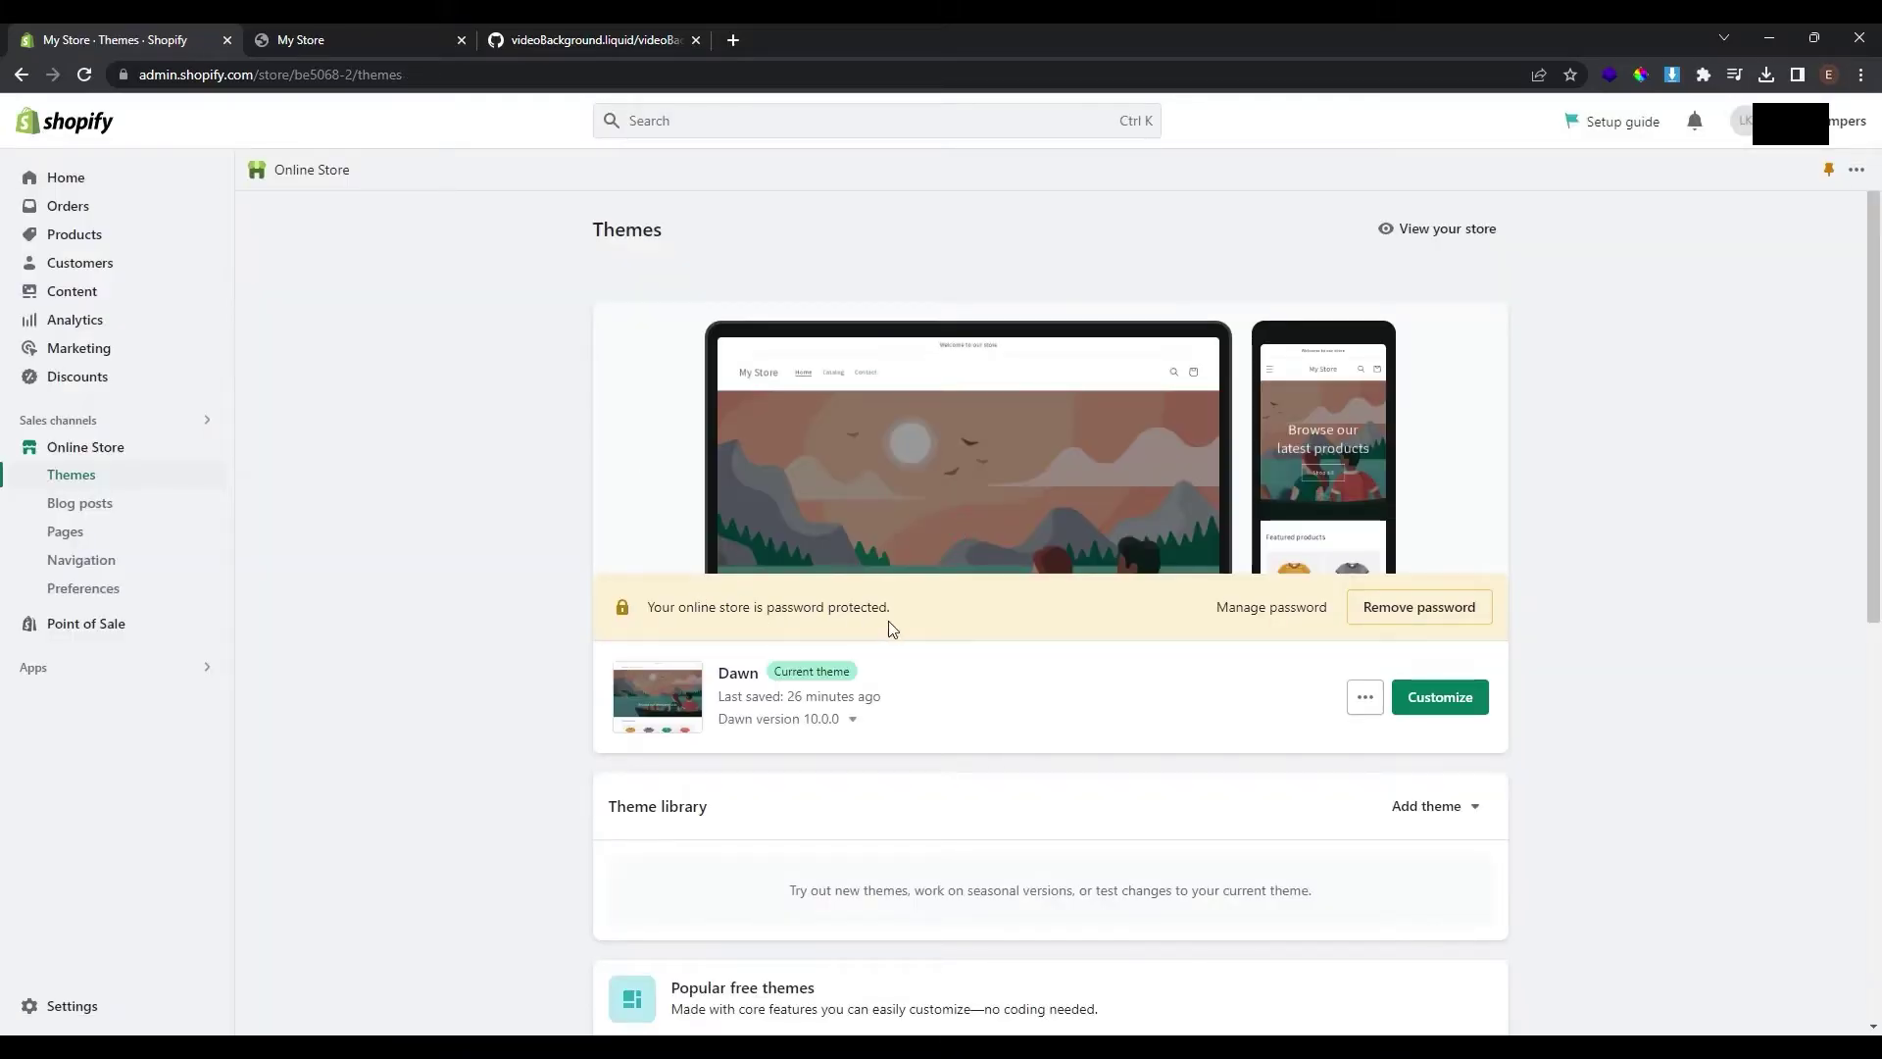
click(1440, 697)
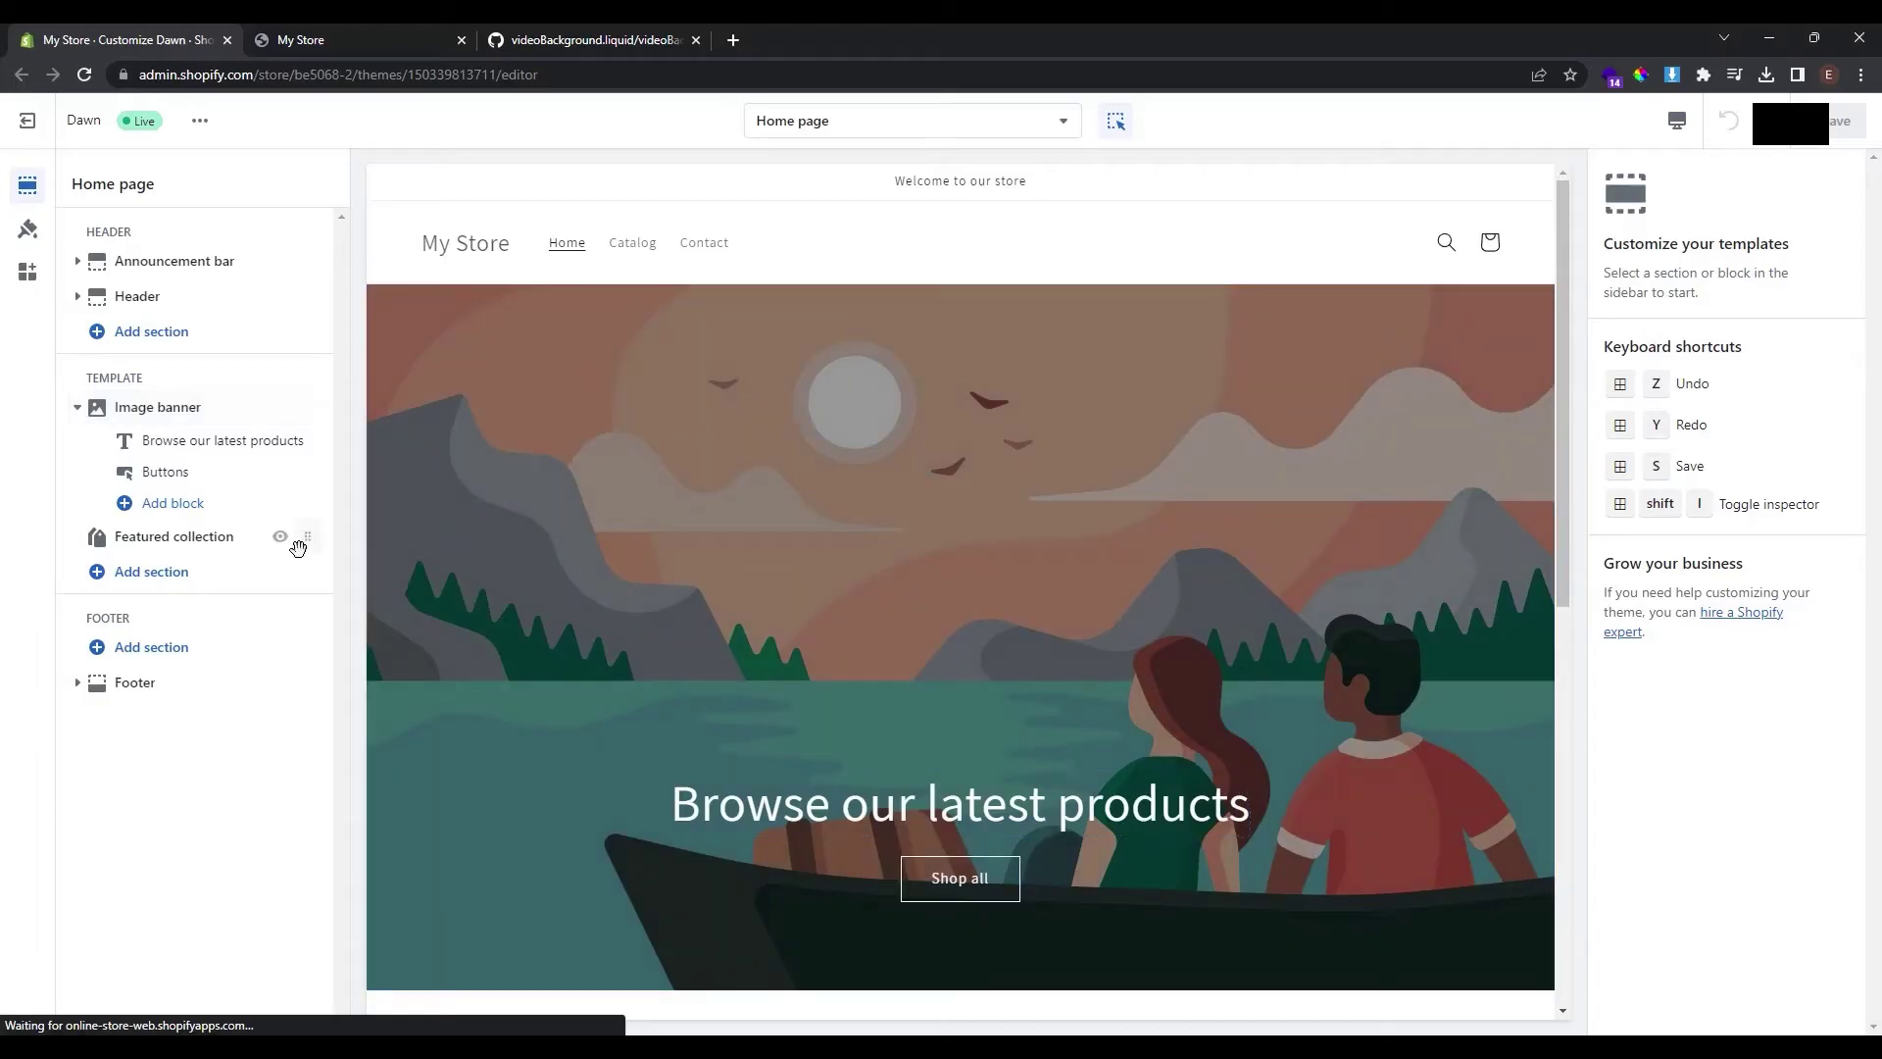
click(170, 579)
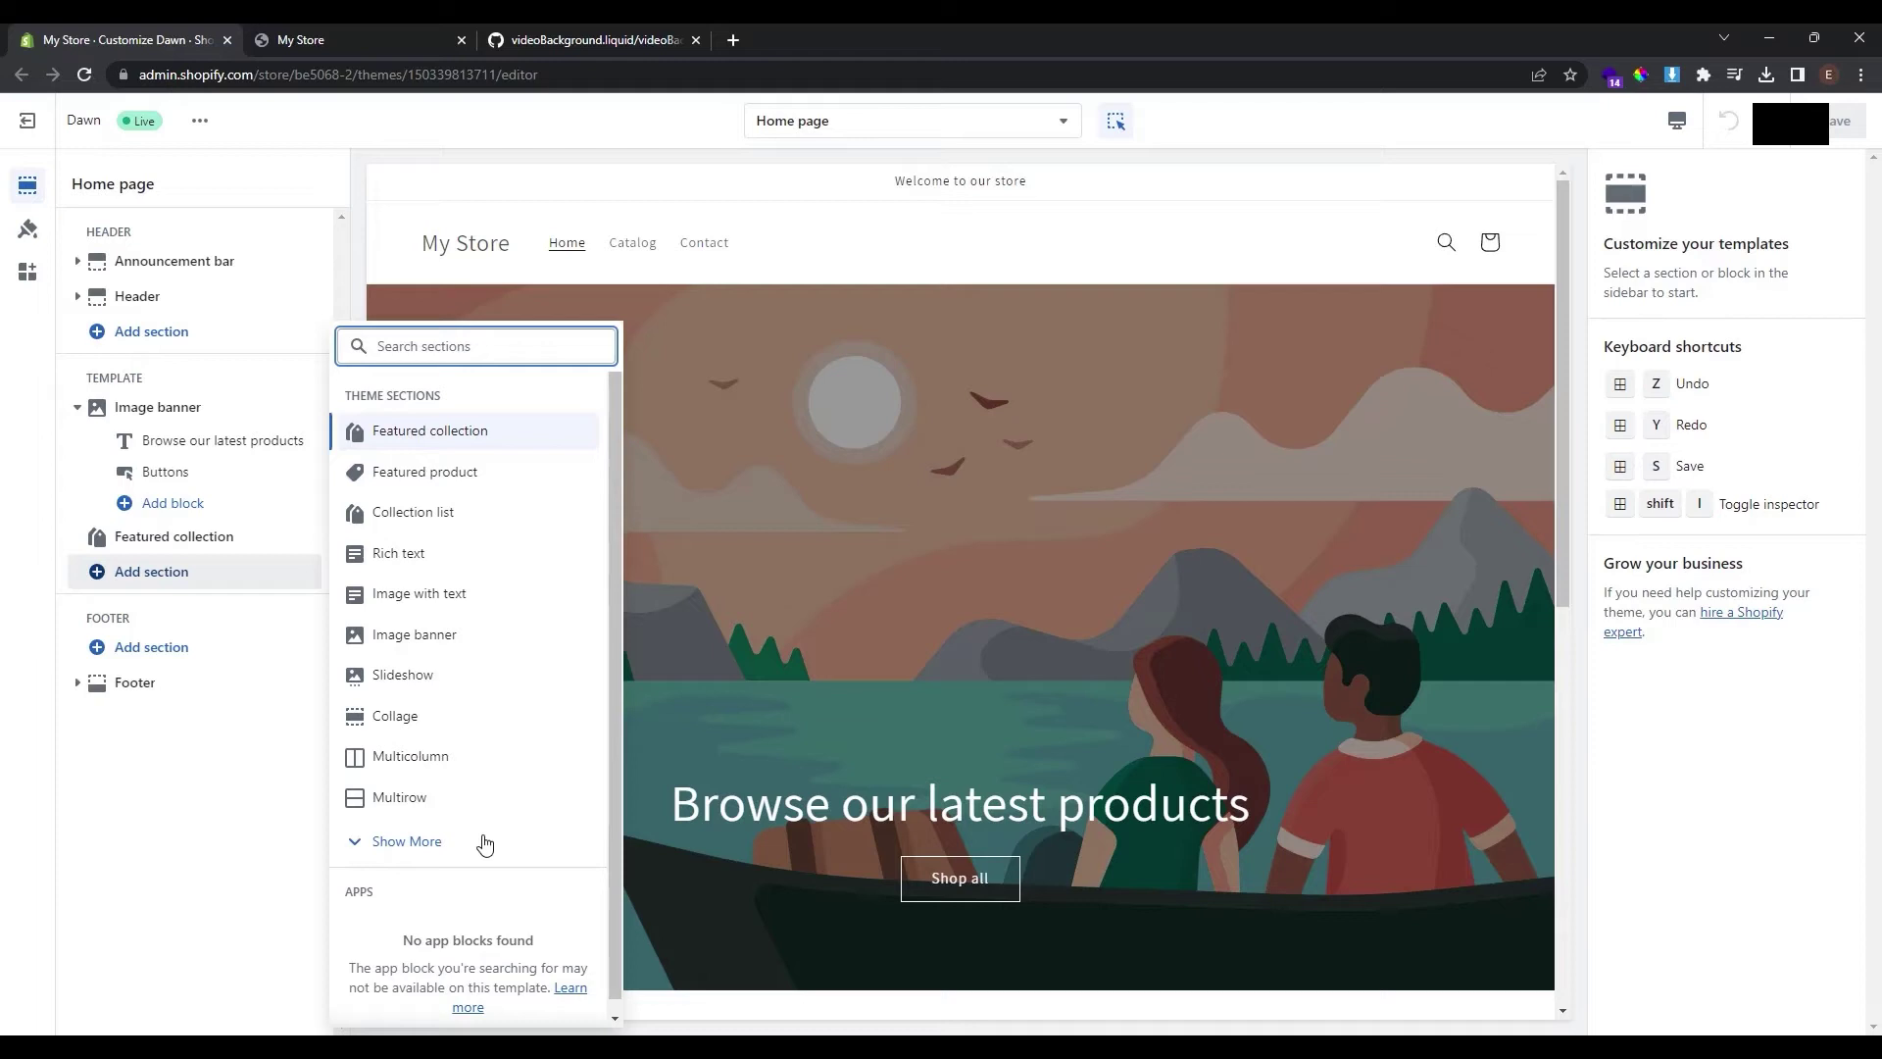
click(426, 847)
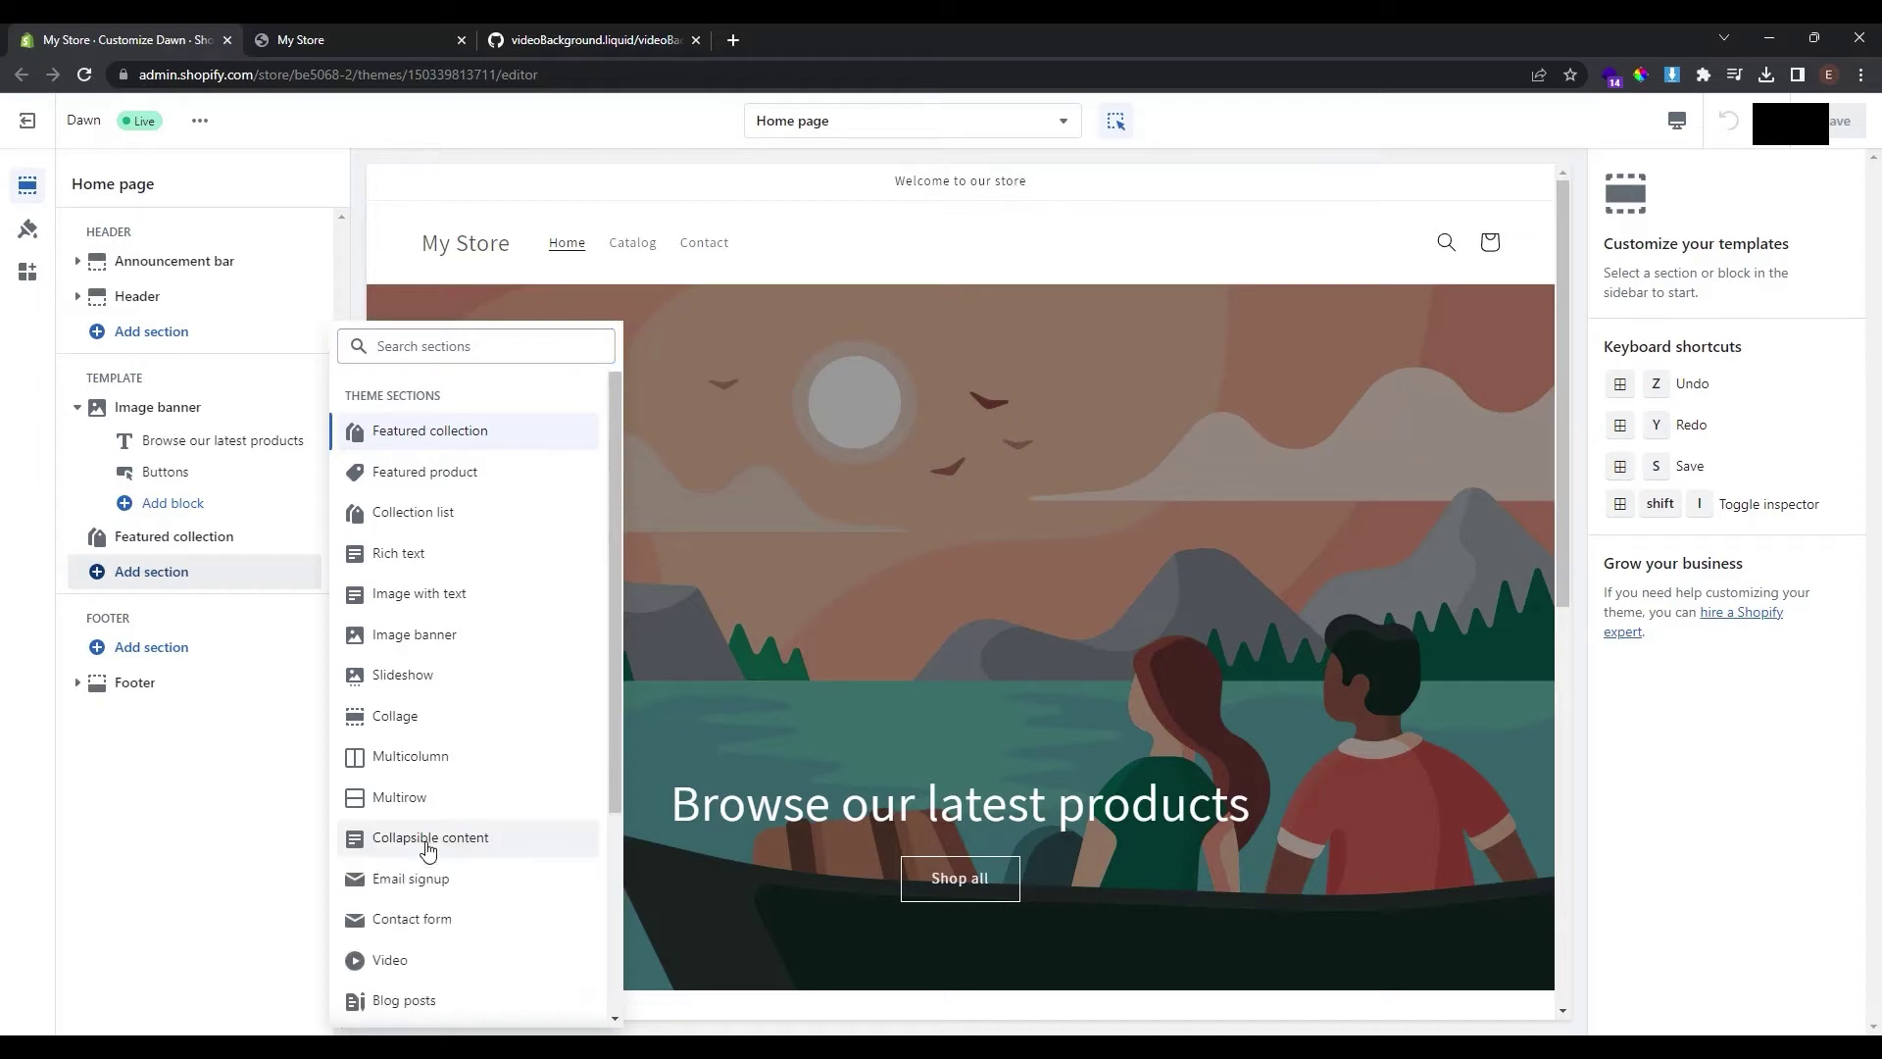
scroll(454, 622, down, 3)
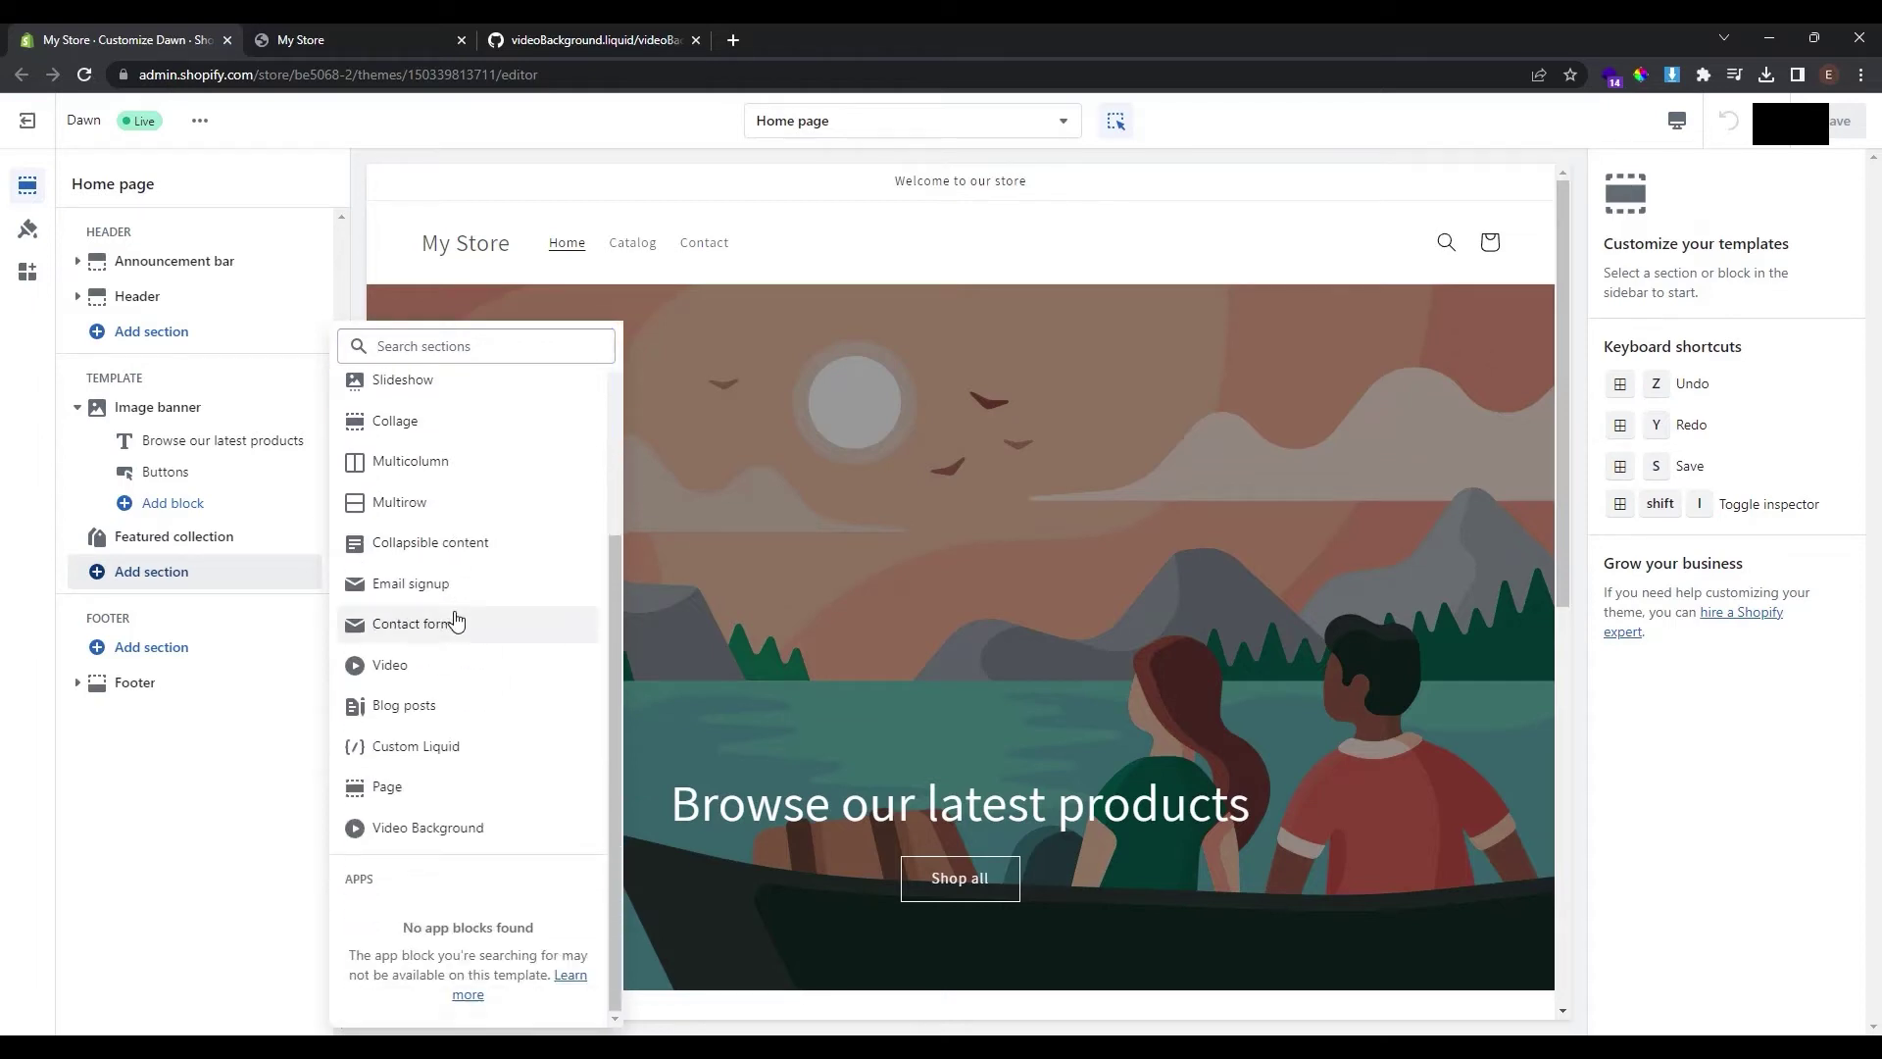
click(435, 833)
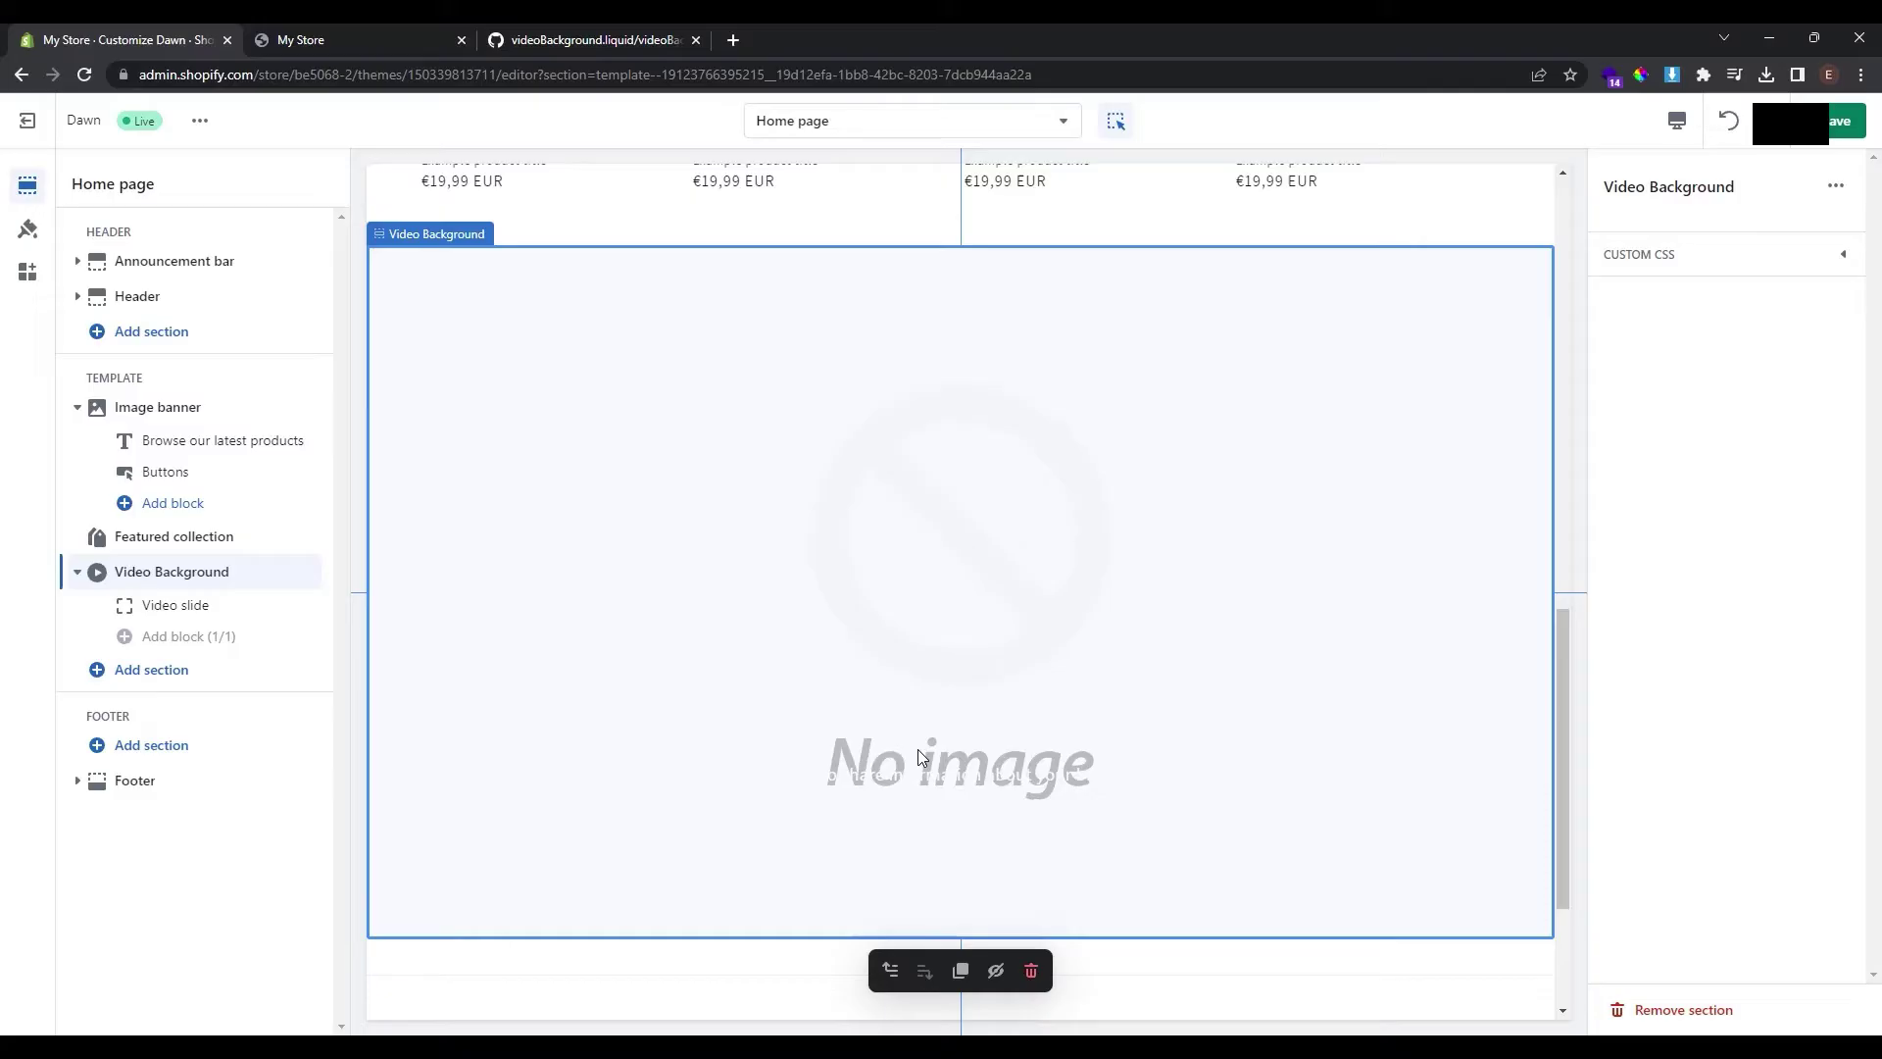
Step: Drag the Video Background section to the top of the template, above Image banner
scroll(918, 749, down, 1)
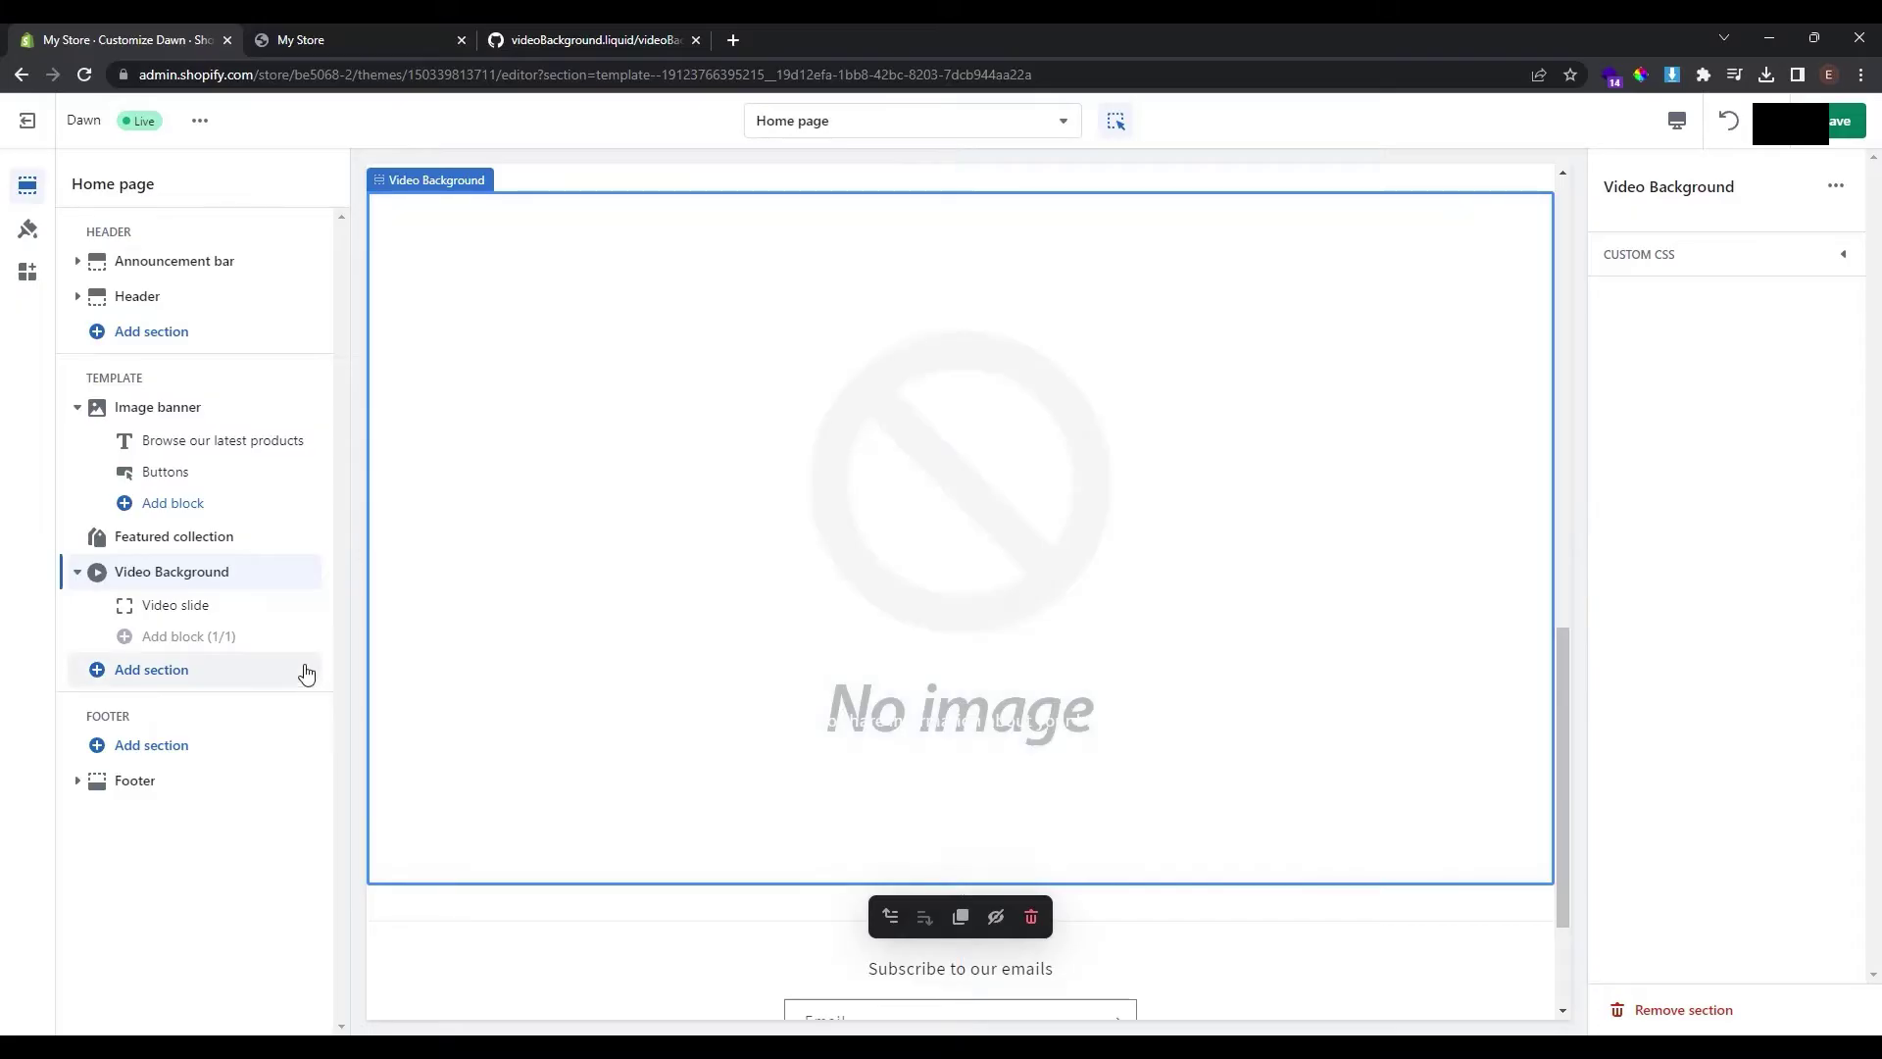
mouse_move(305, 574)
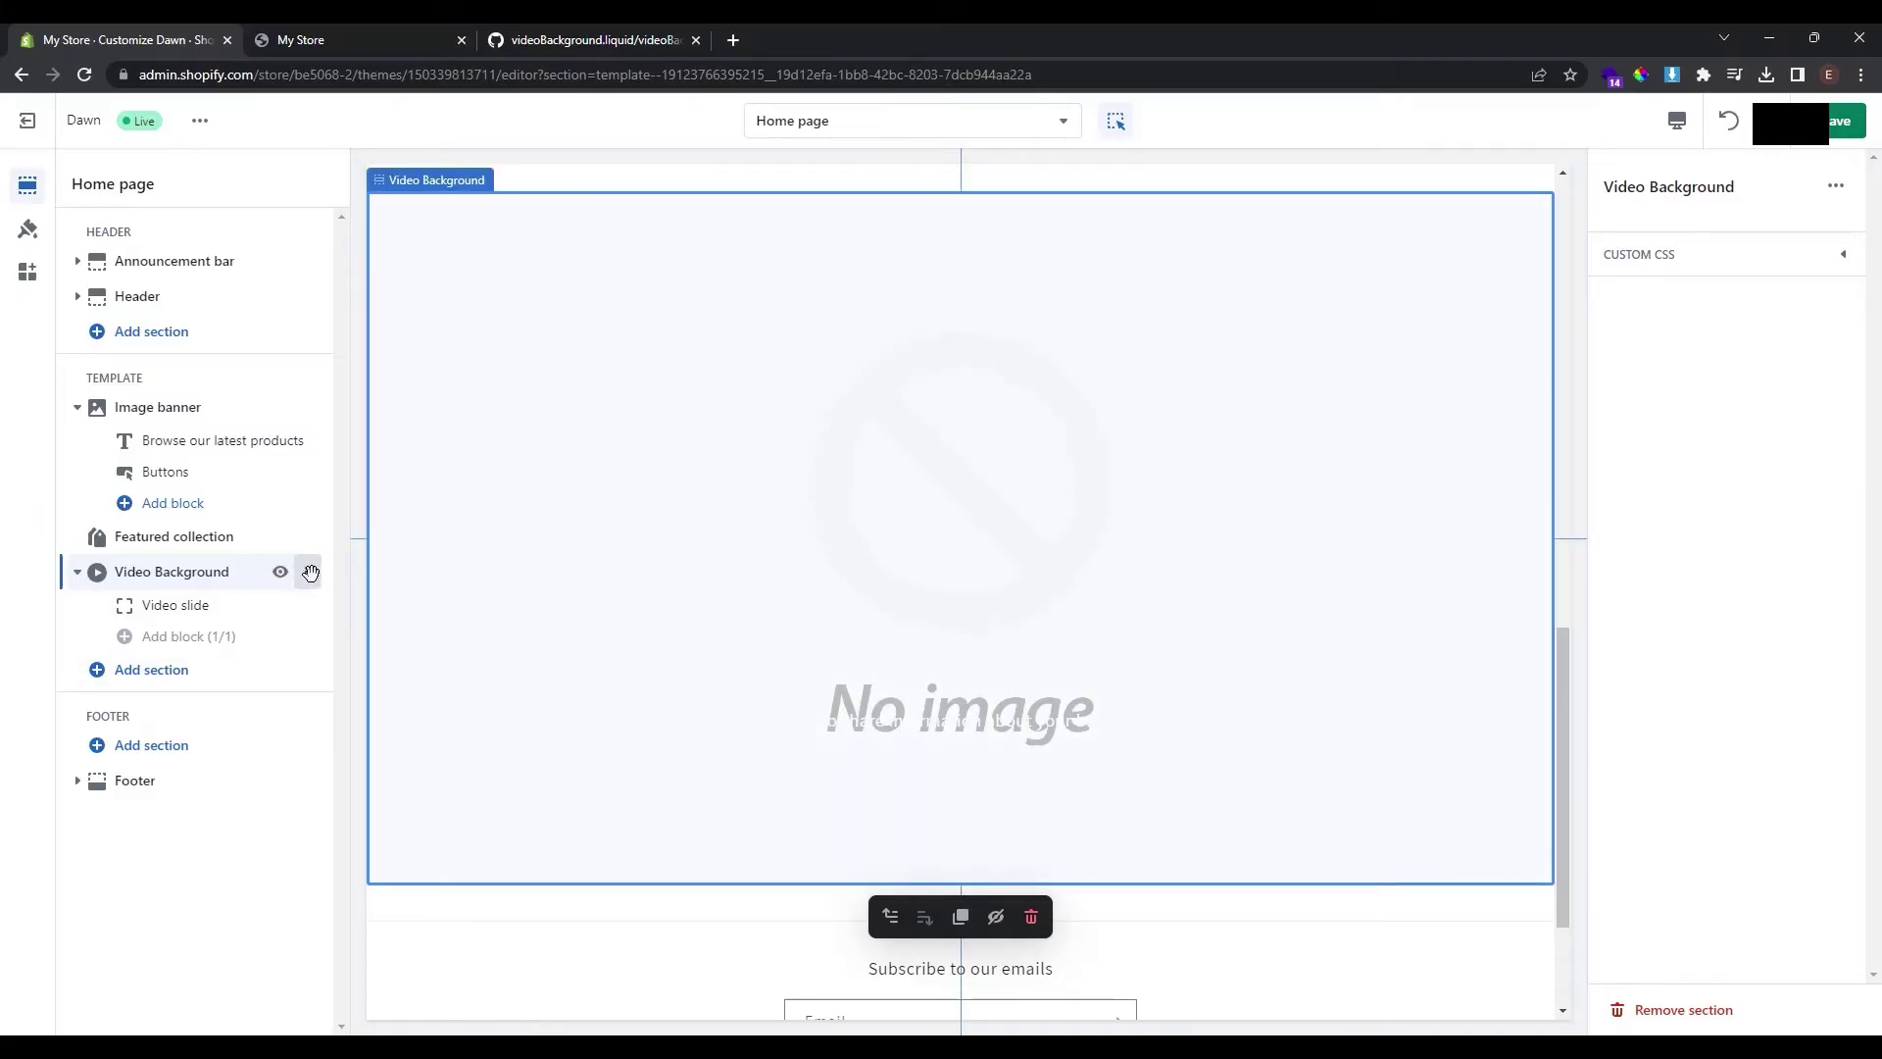
drag(310, 572, 171, 404)
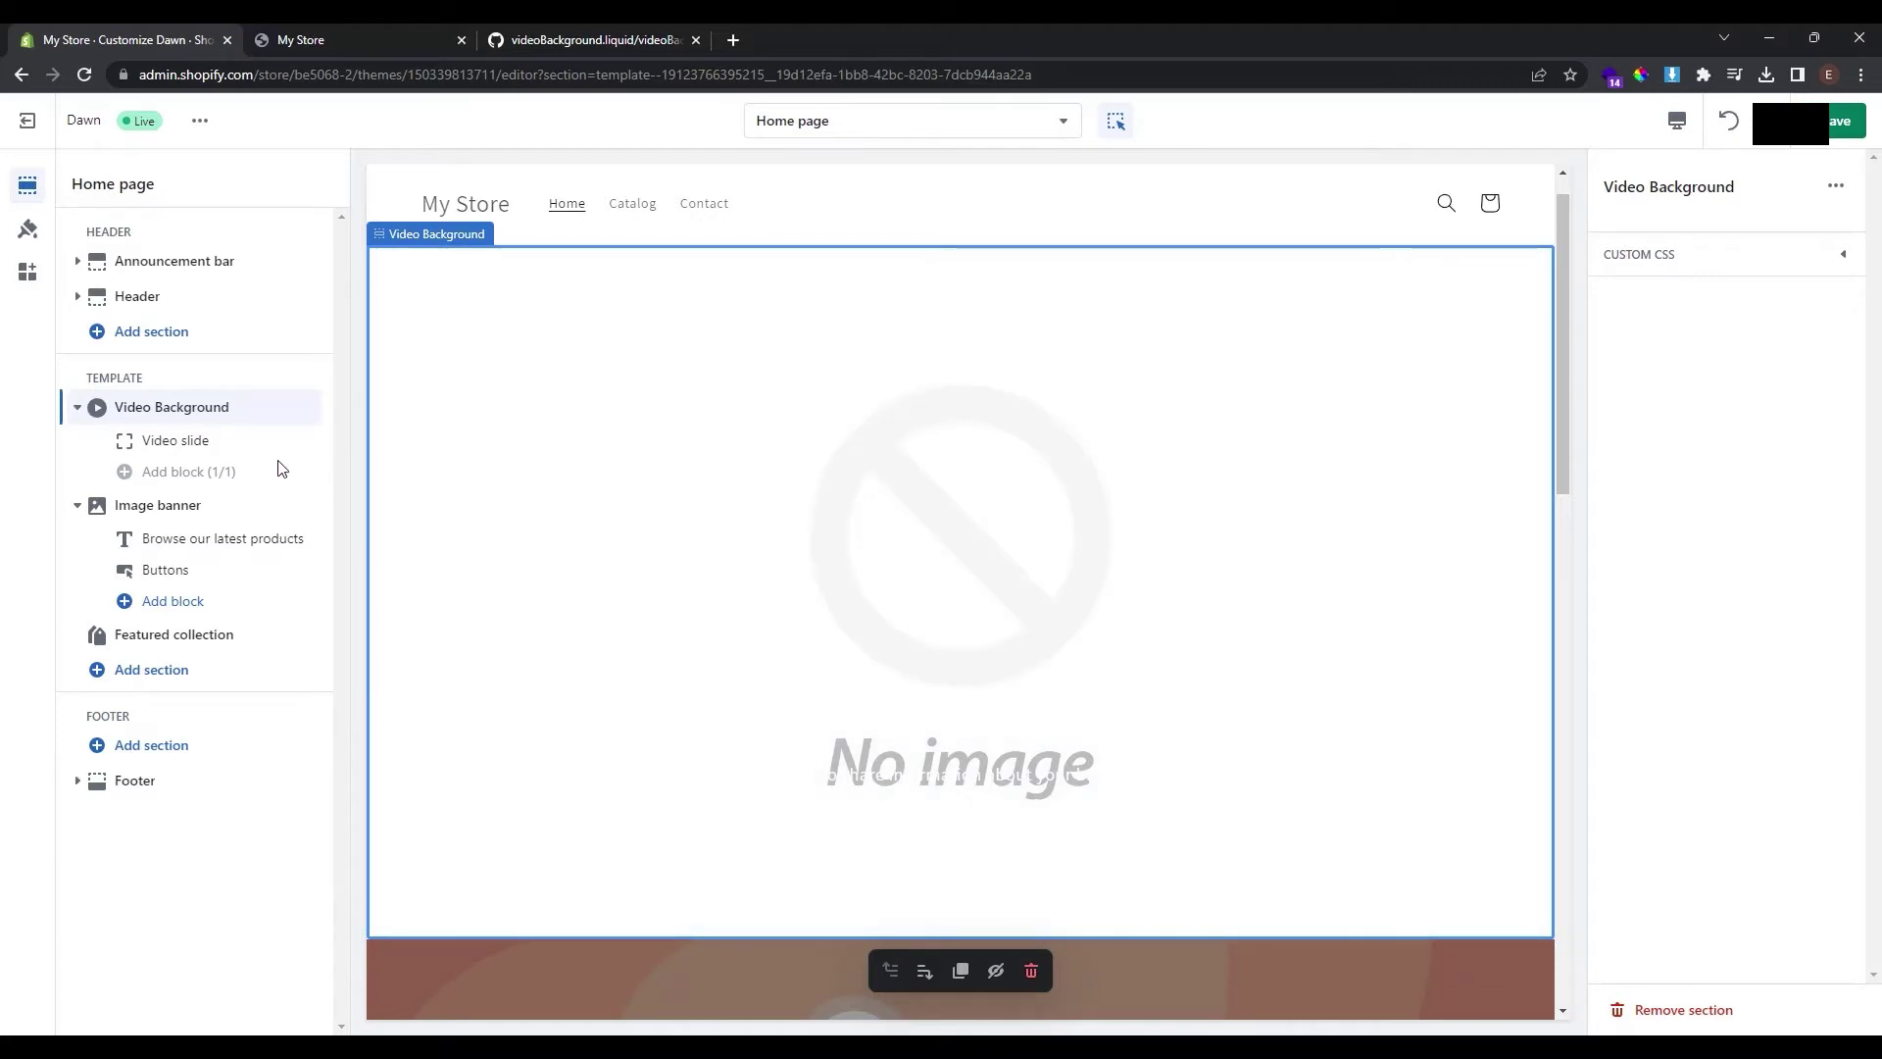
Step: Open the Video slide block and review its video link, cover image and heading settings
click(186, 446)
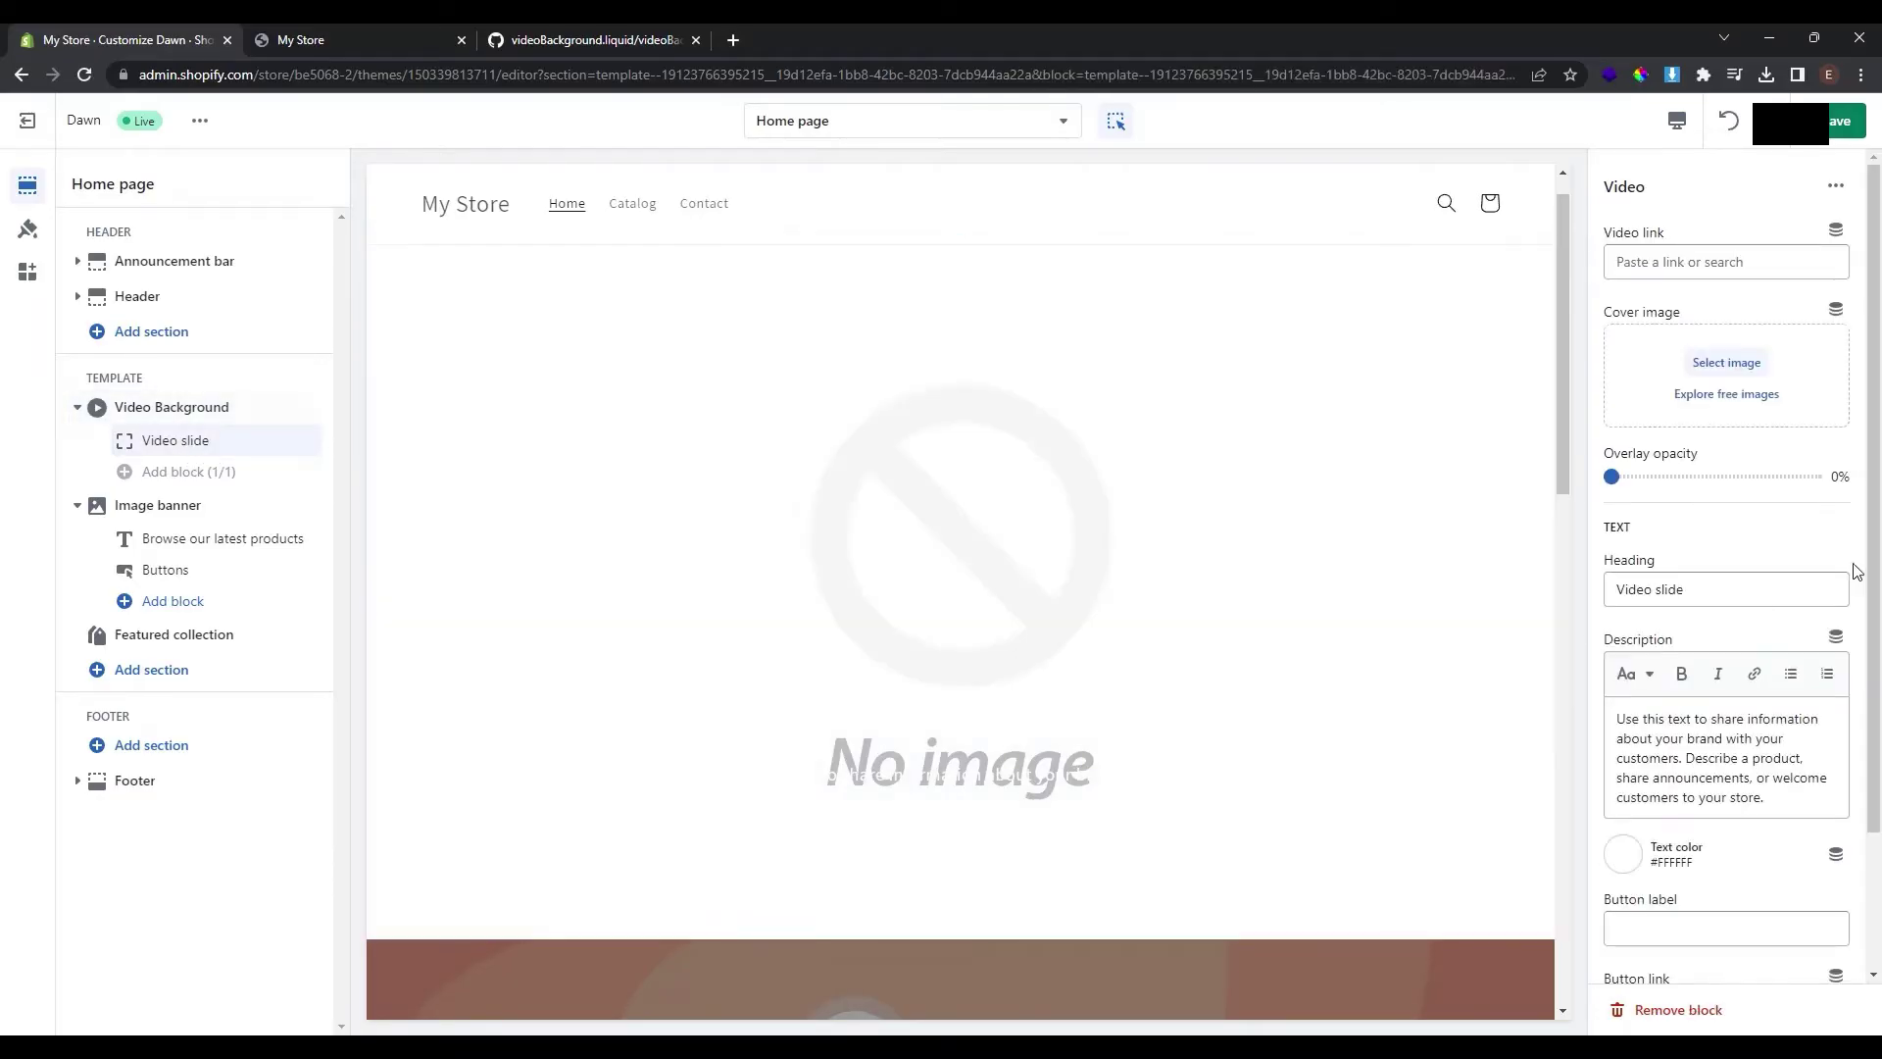
scroll(1772, 408, down, 2)
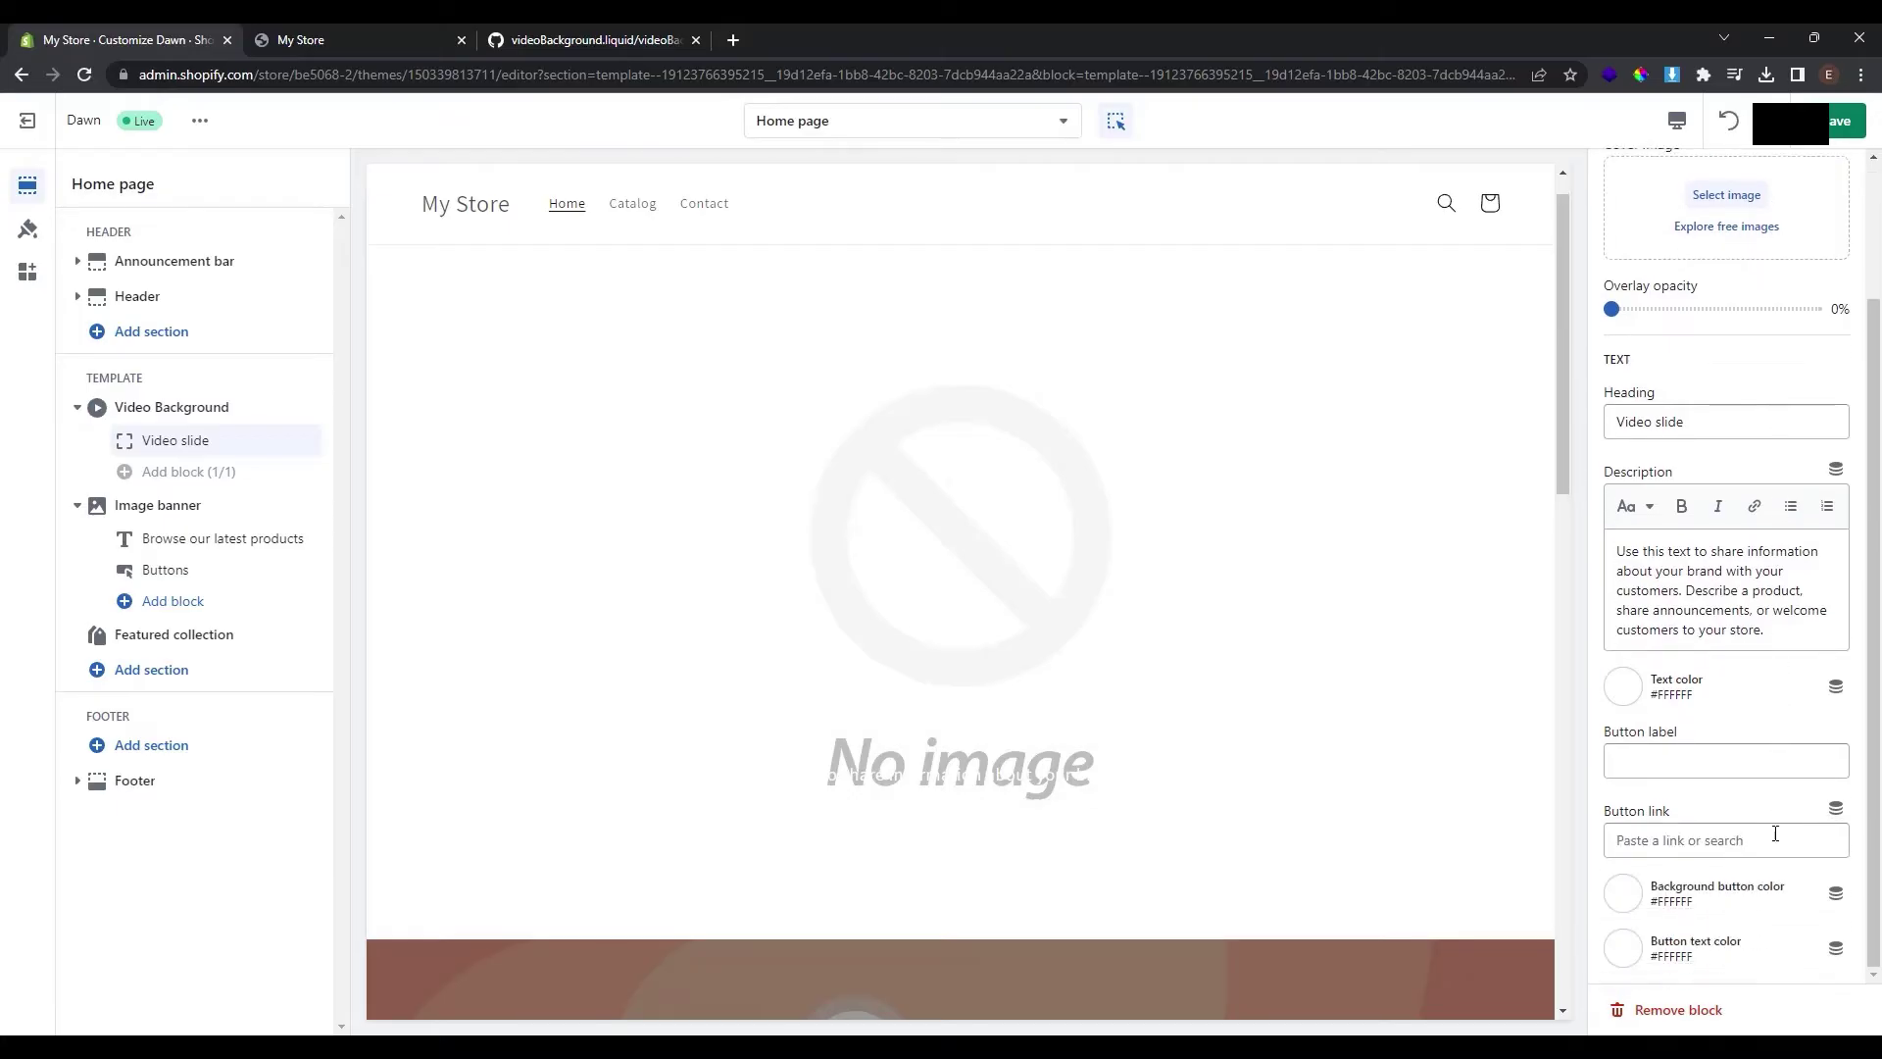
scroll(1777, 835, up, 2)
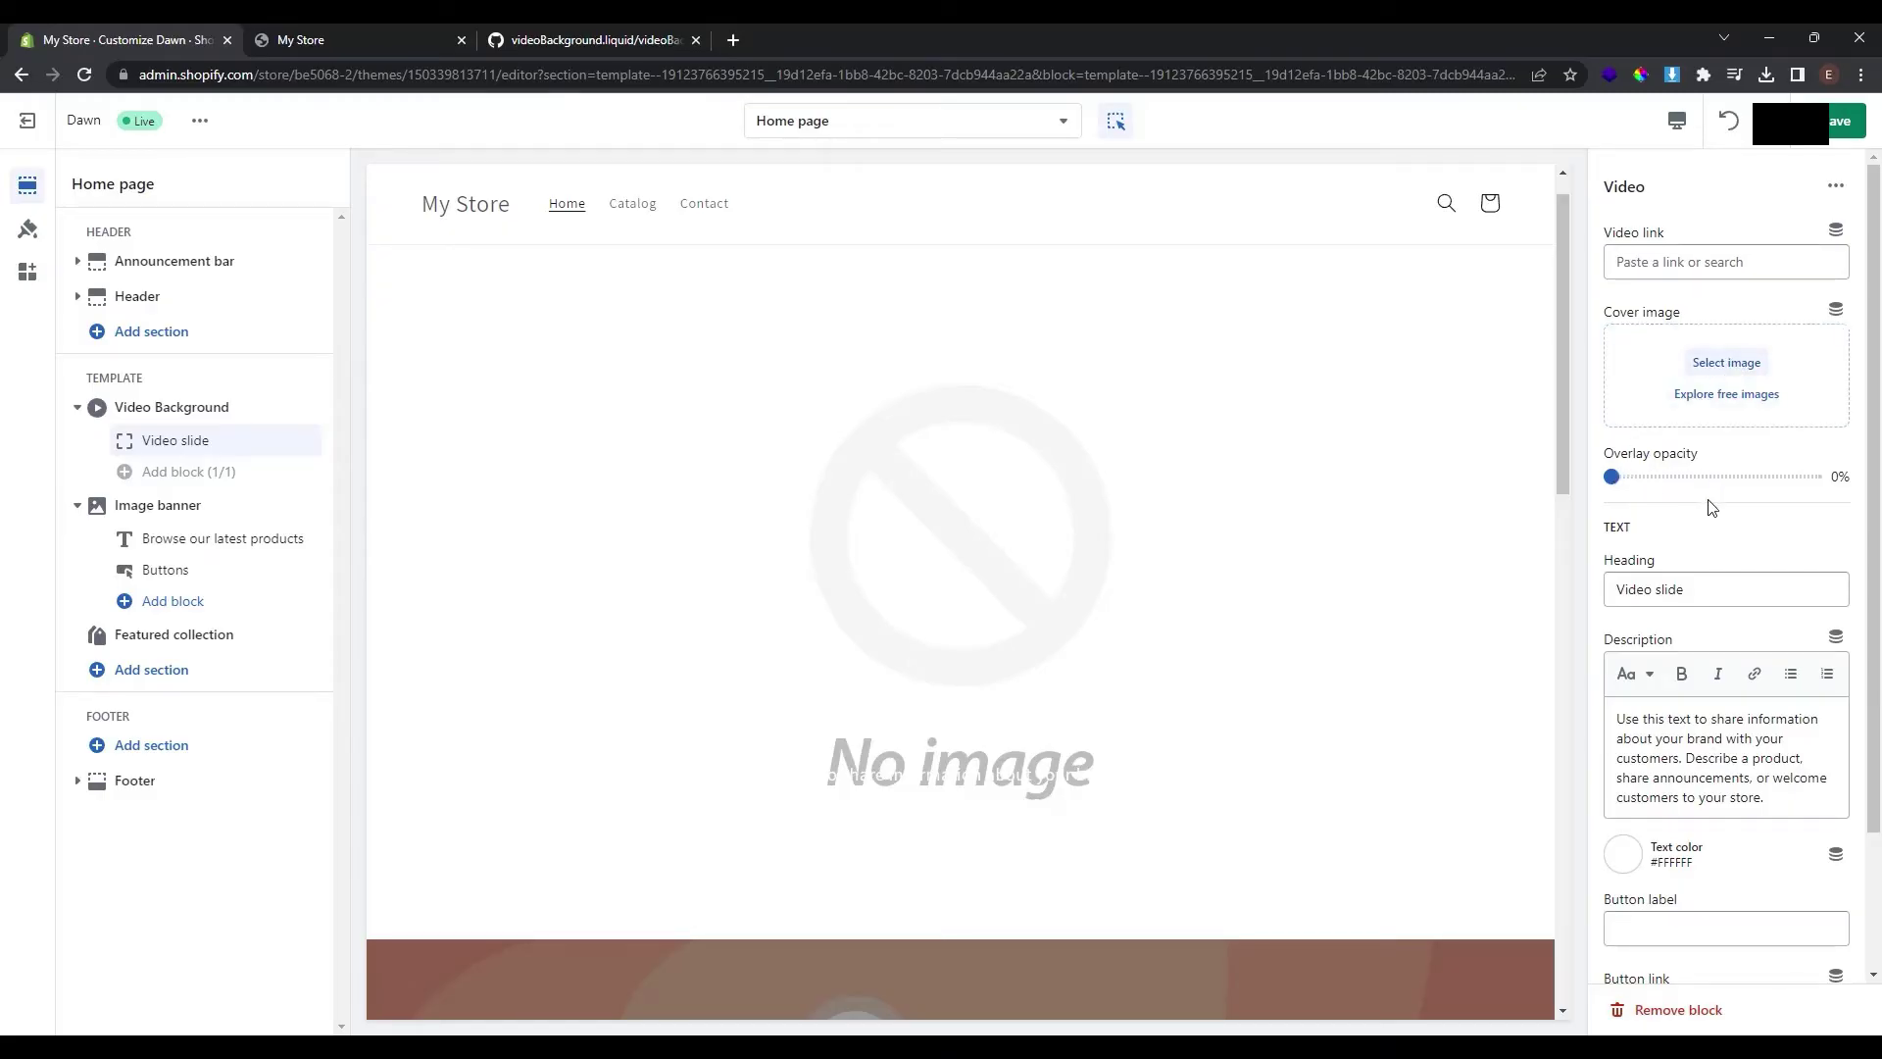
scroll(1713, 502, down, 2)
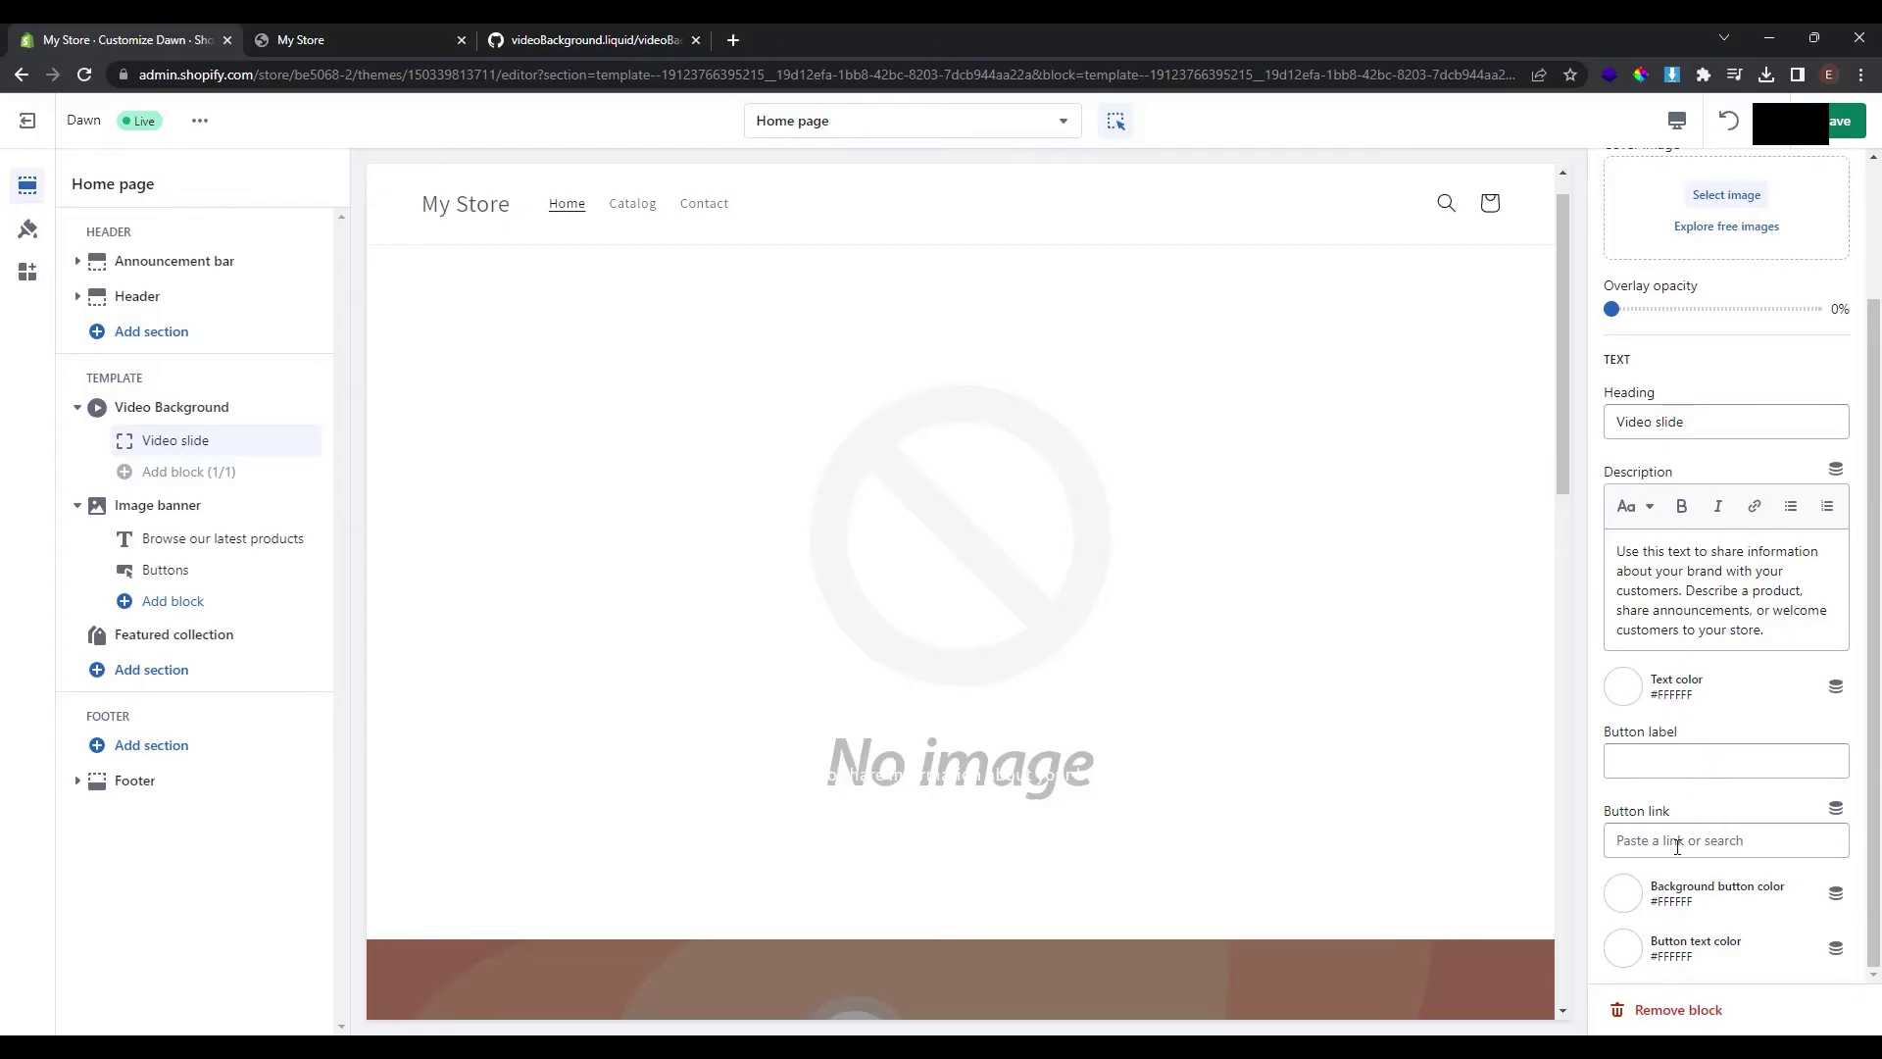
scroll(1673, 193, up, 3)
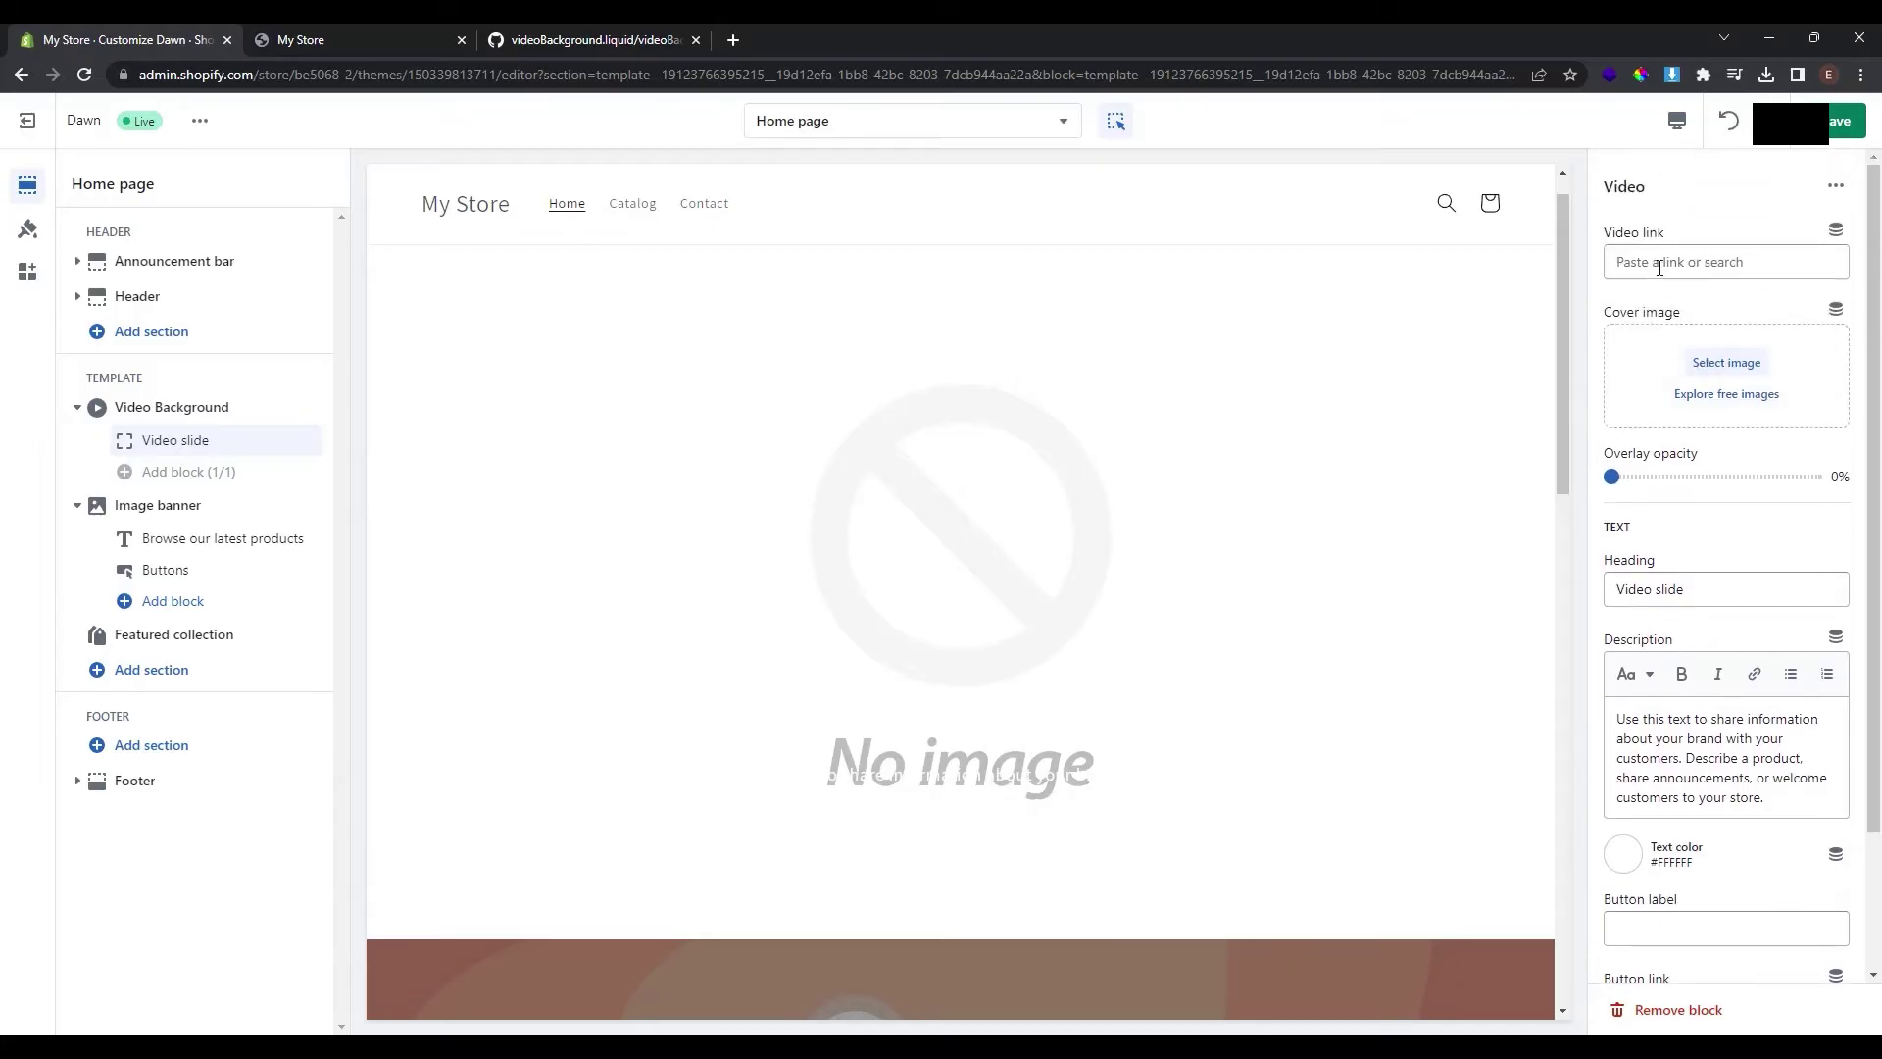
Step: Save the Dawn theme customizations with Ctrl+S and return to the Themes page
click(1659, 267)
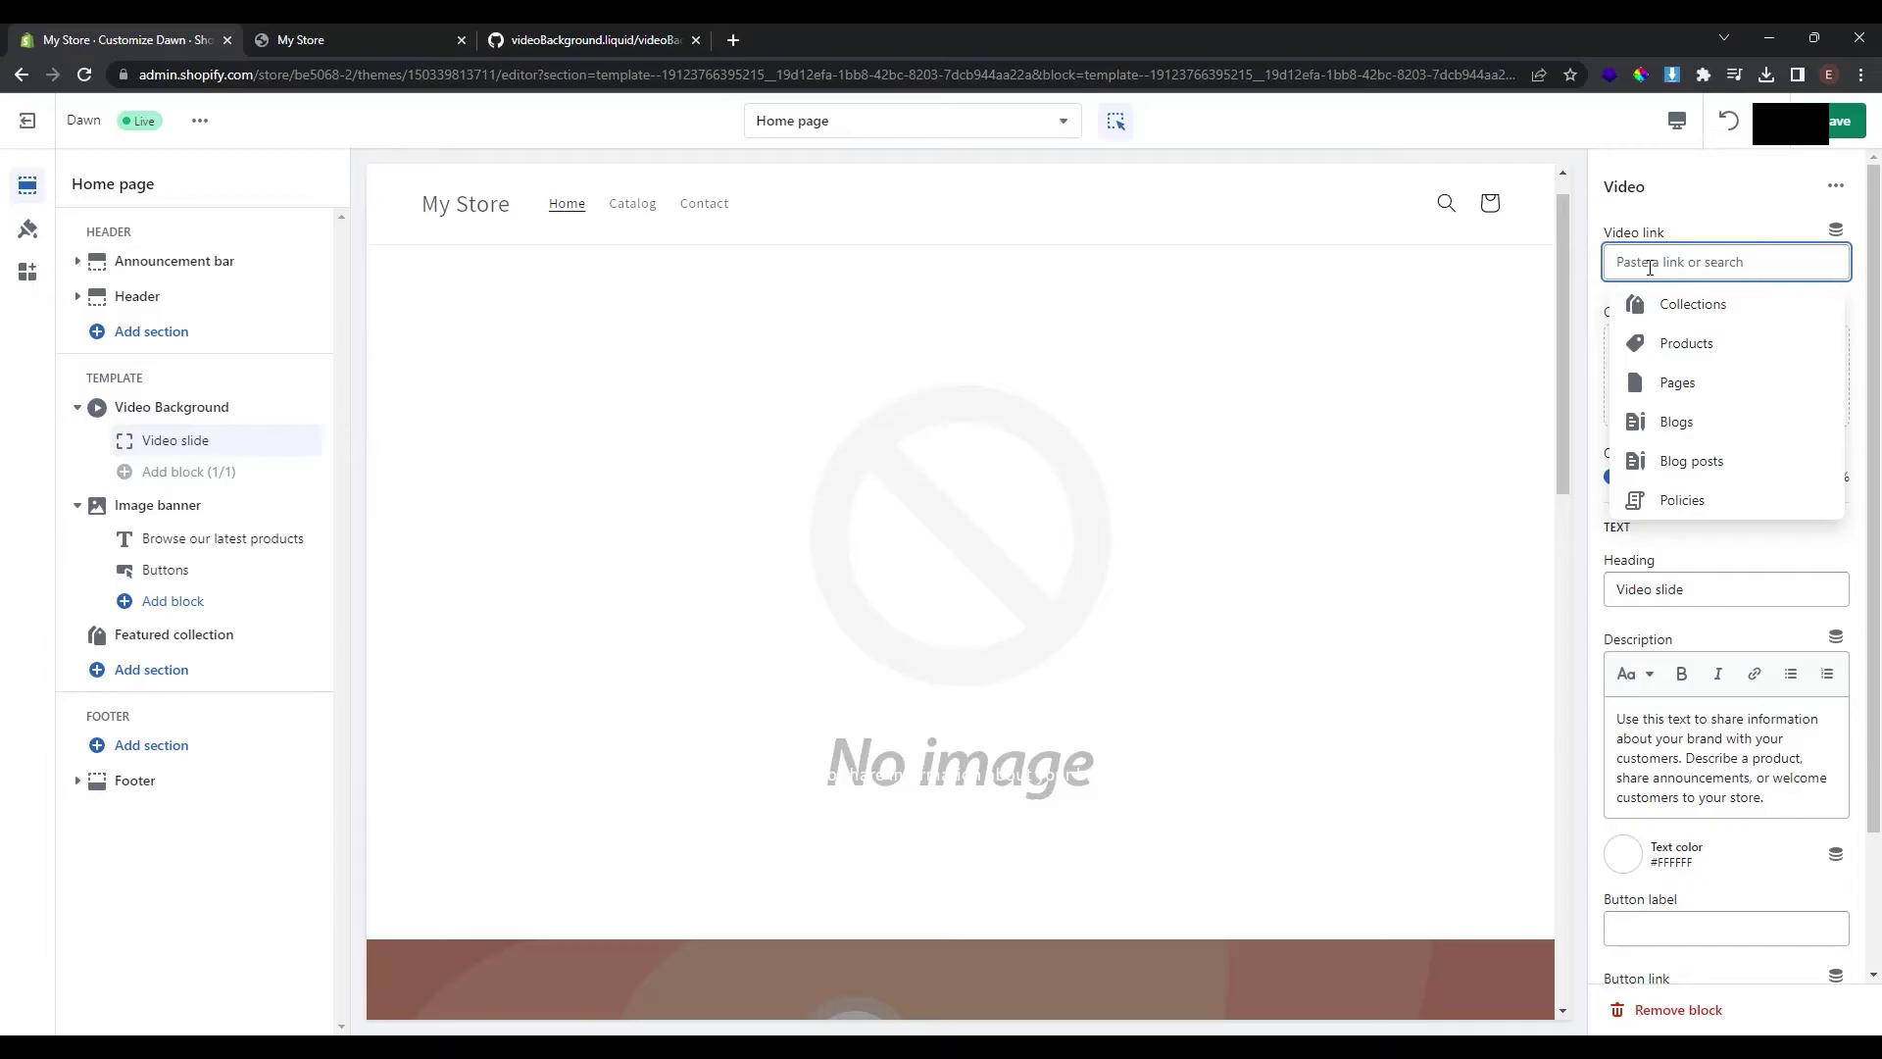
key(ctrl+s)
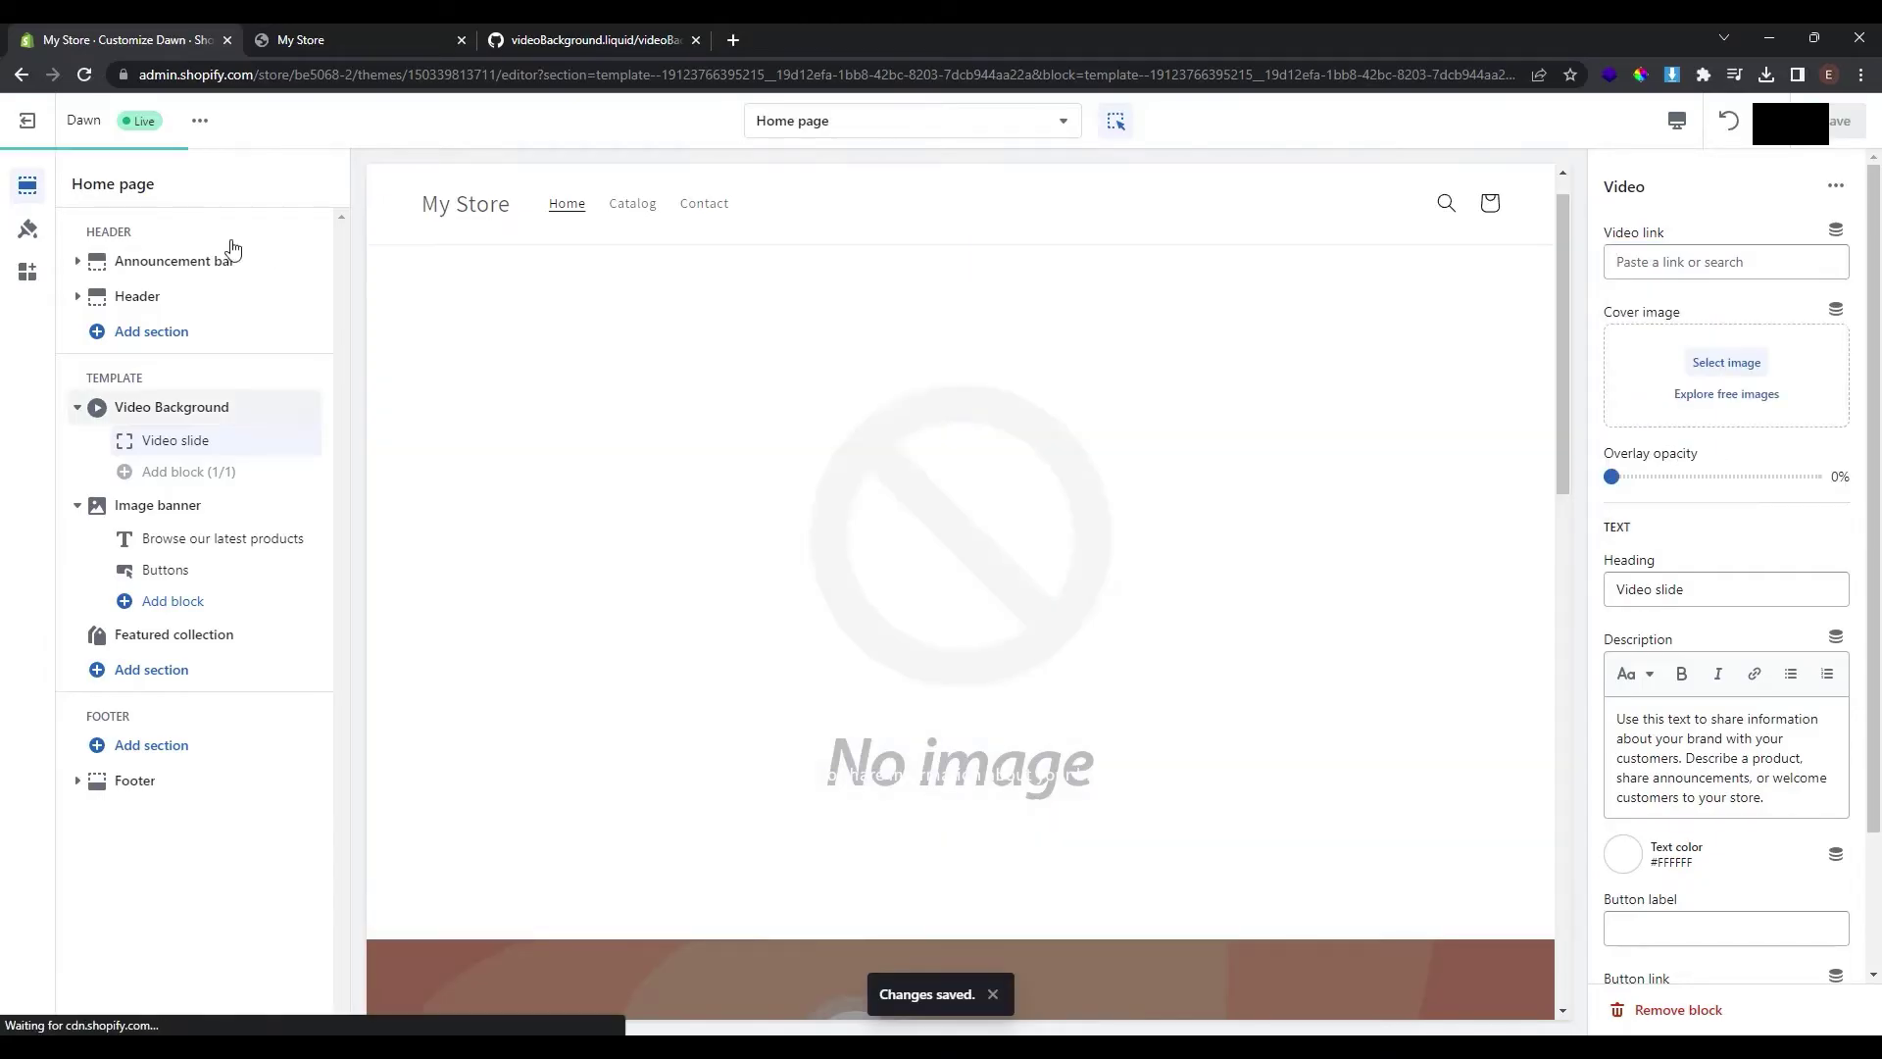
click(28, 126)
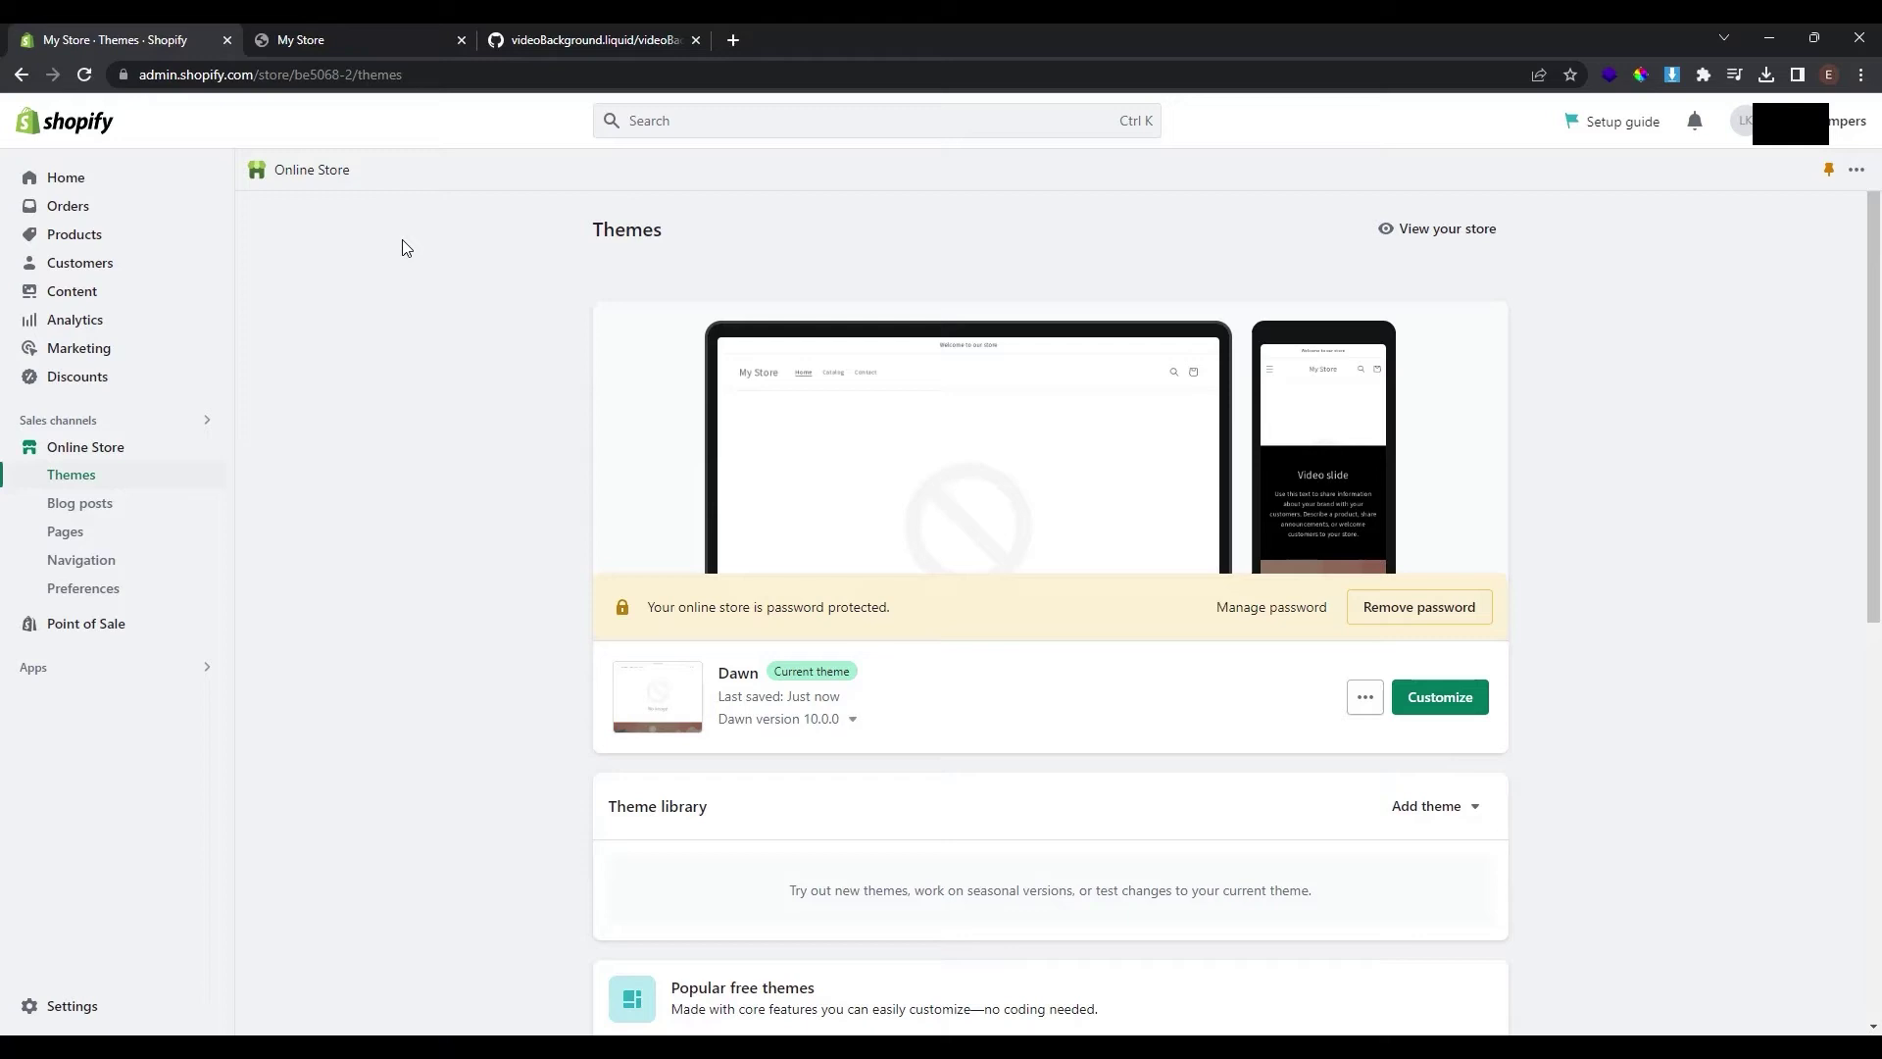
Step: Copy the link of the uploaded bcgrndvid MP4 from Content > Files
click(112, 294)
click(92, 349)
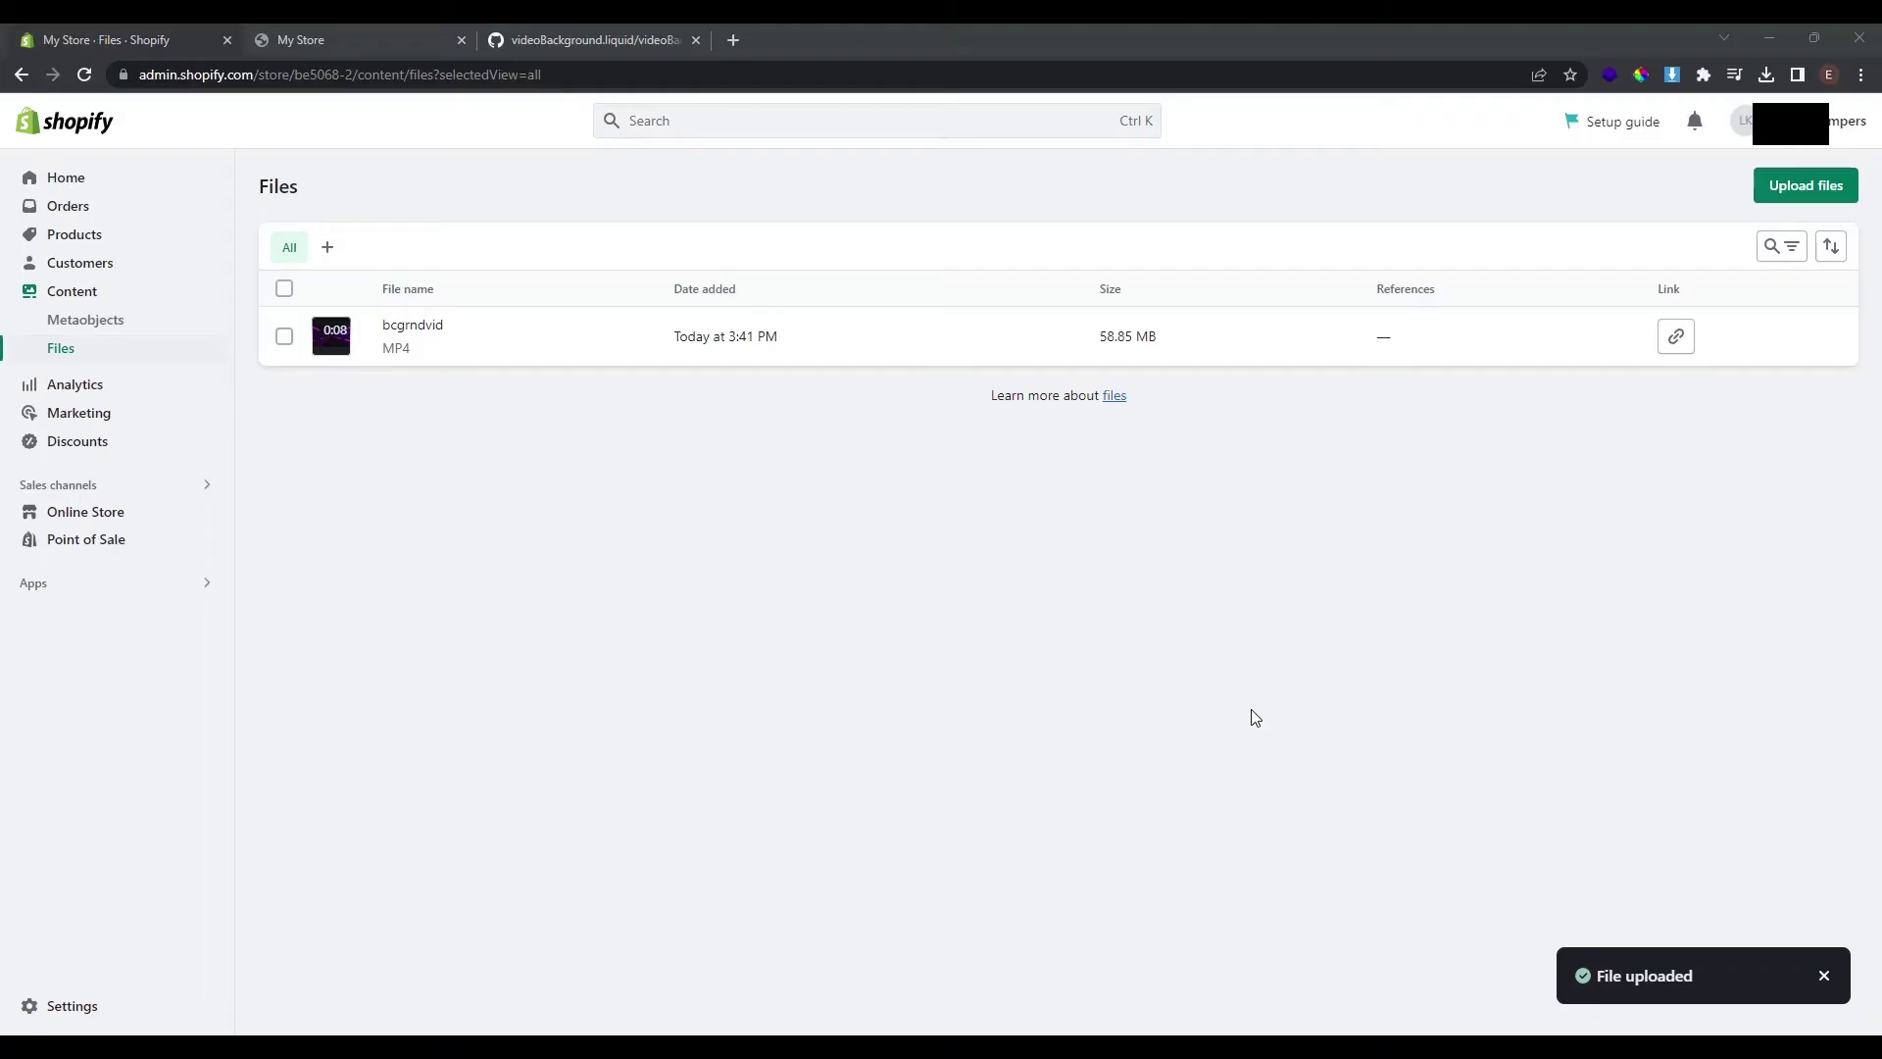
click(1671, 340)
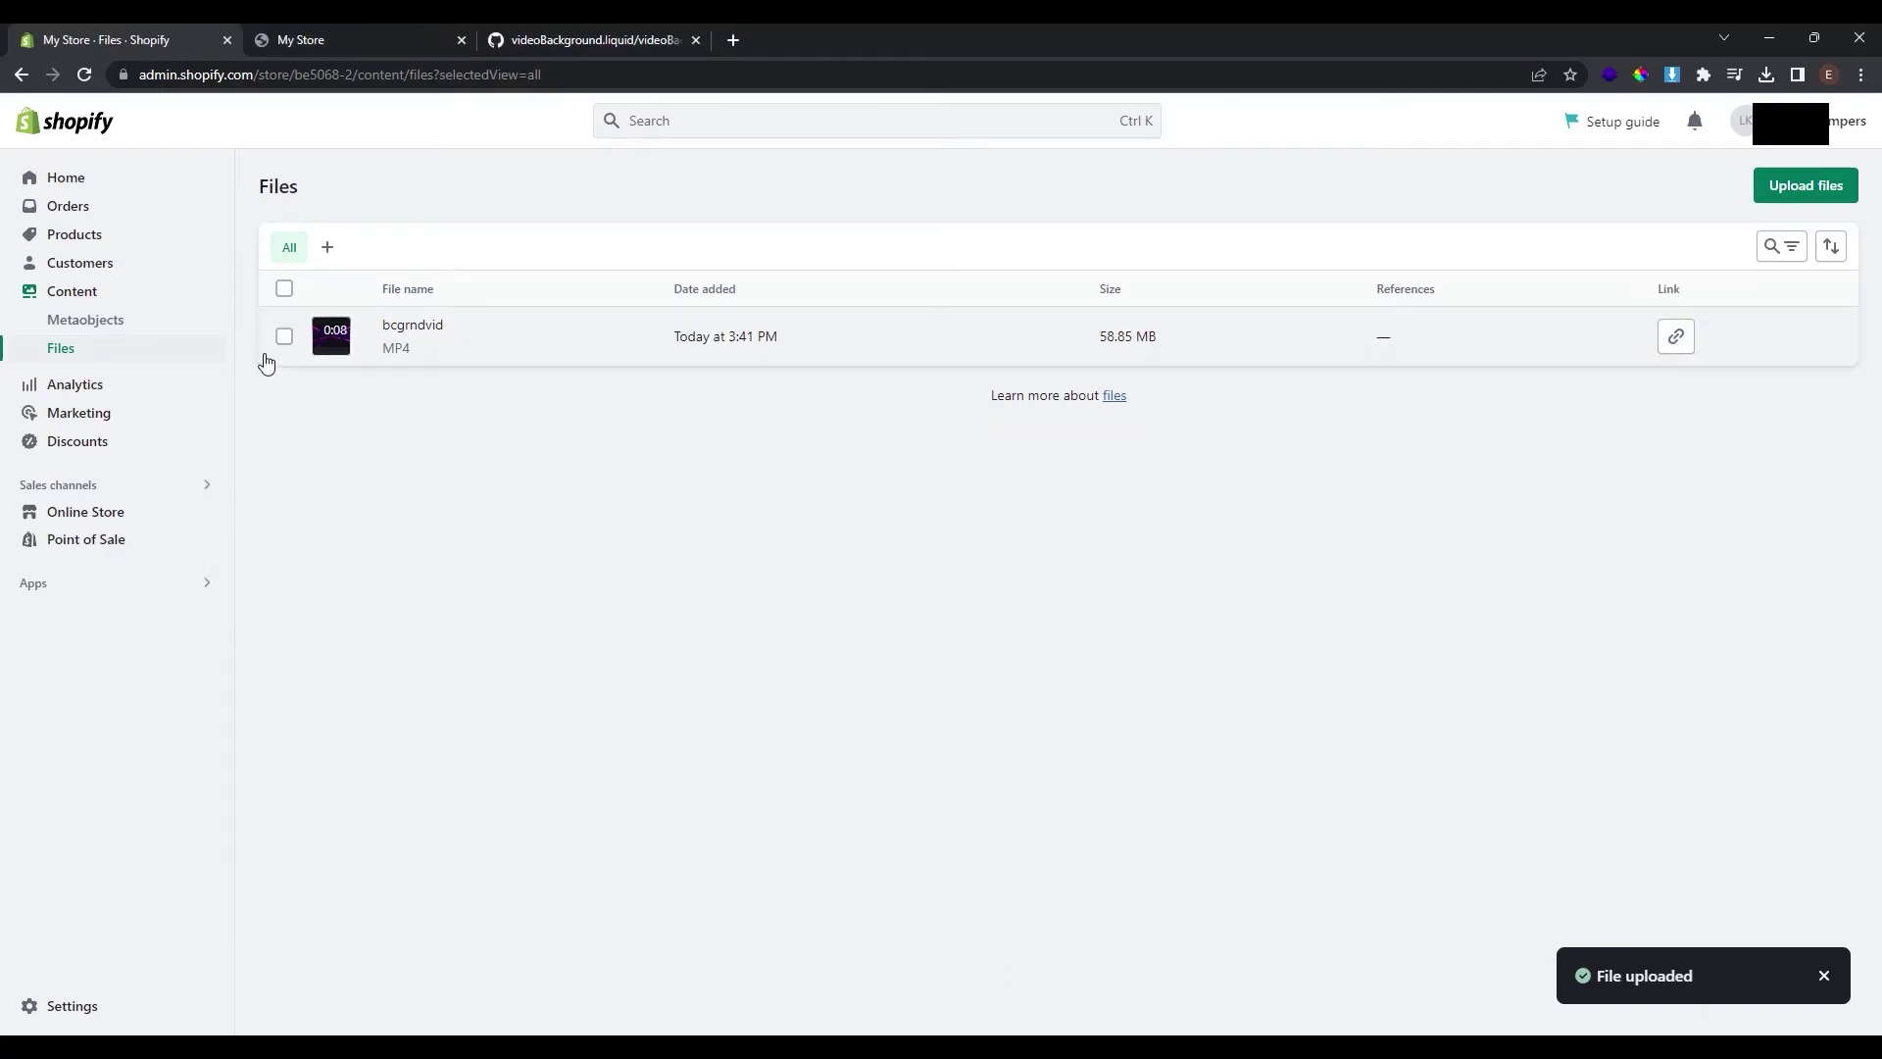
Step: Open the Dawn theme editor on the Video slide block's settings
click(102, 518)
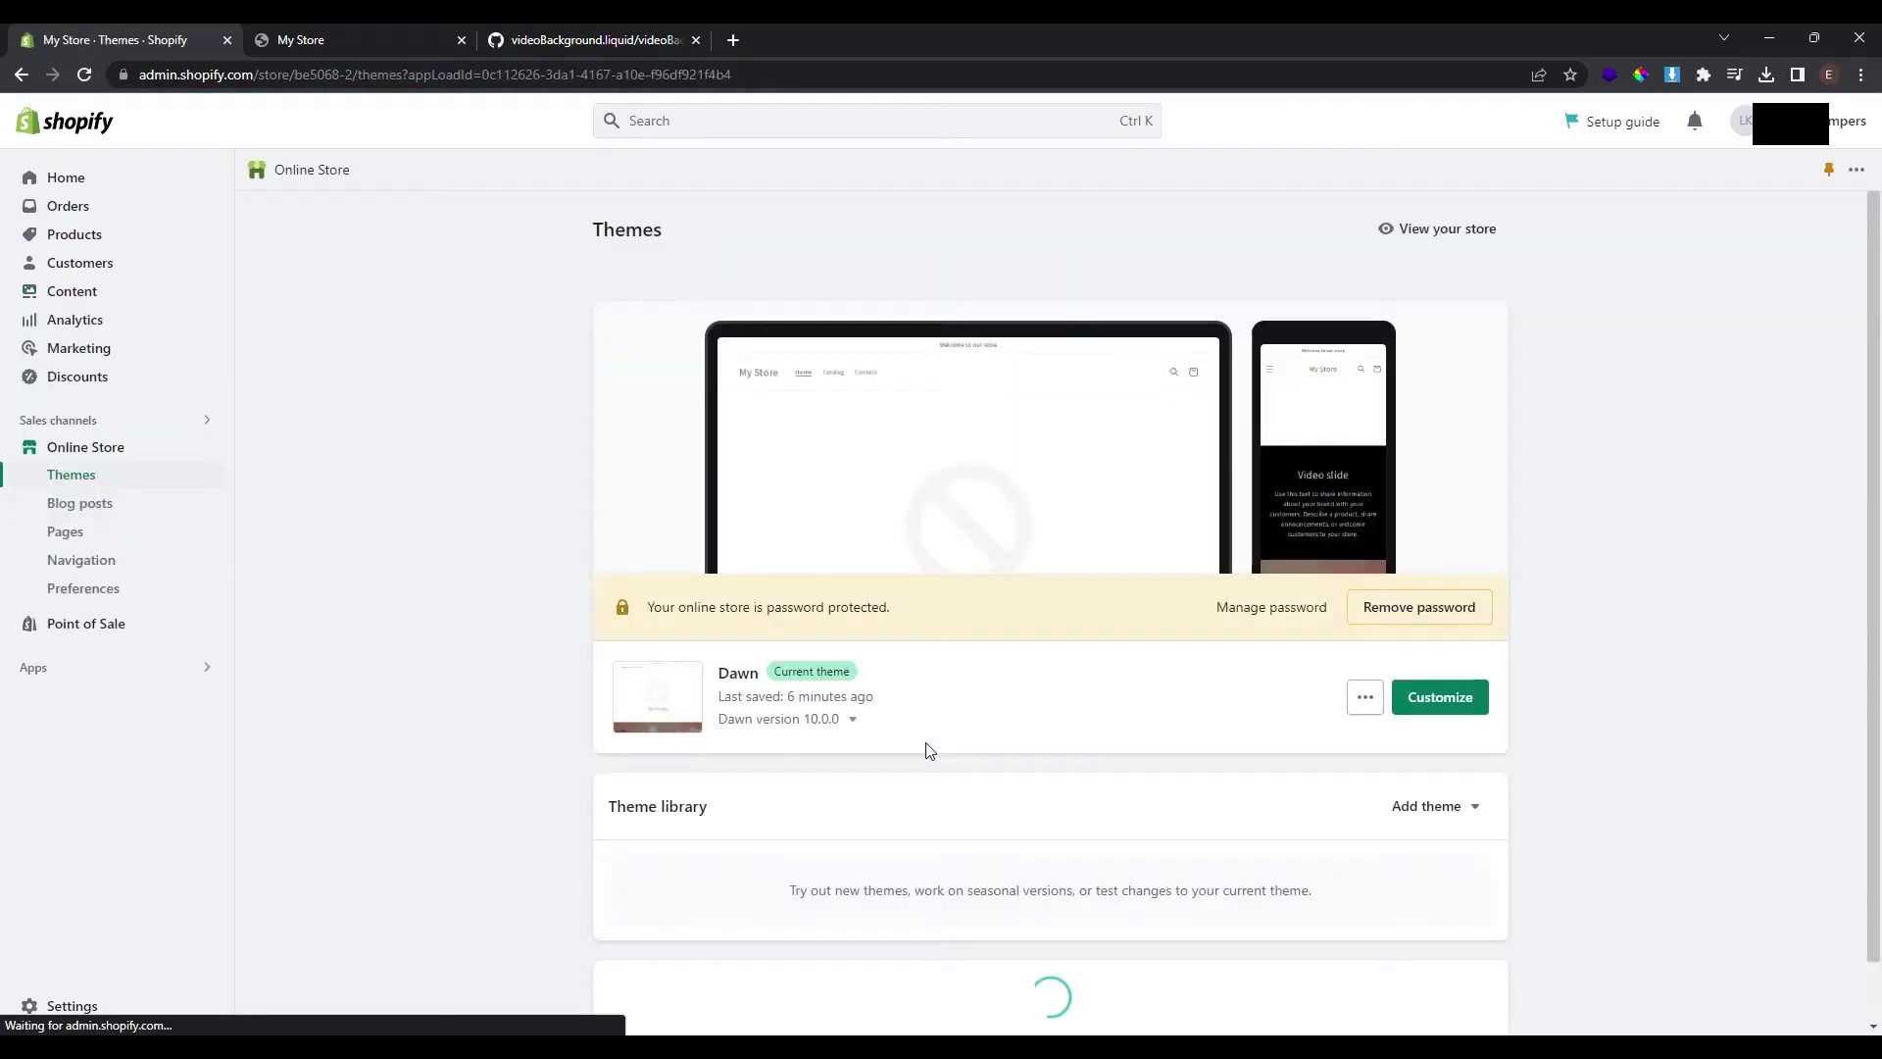
click(1442, 698)
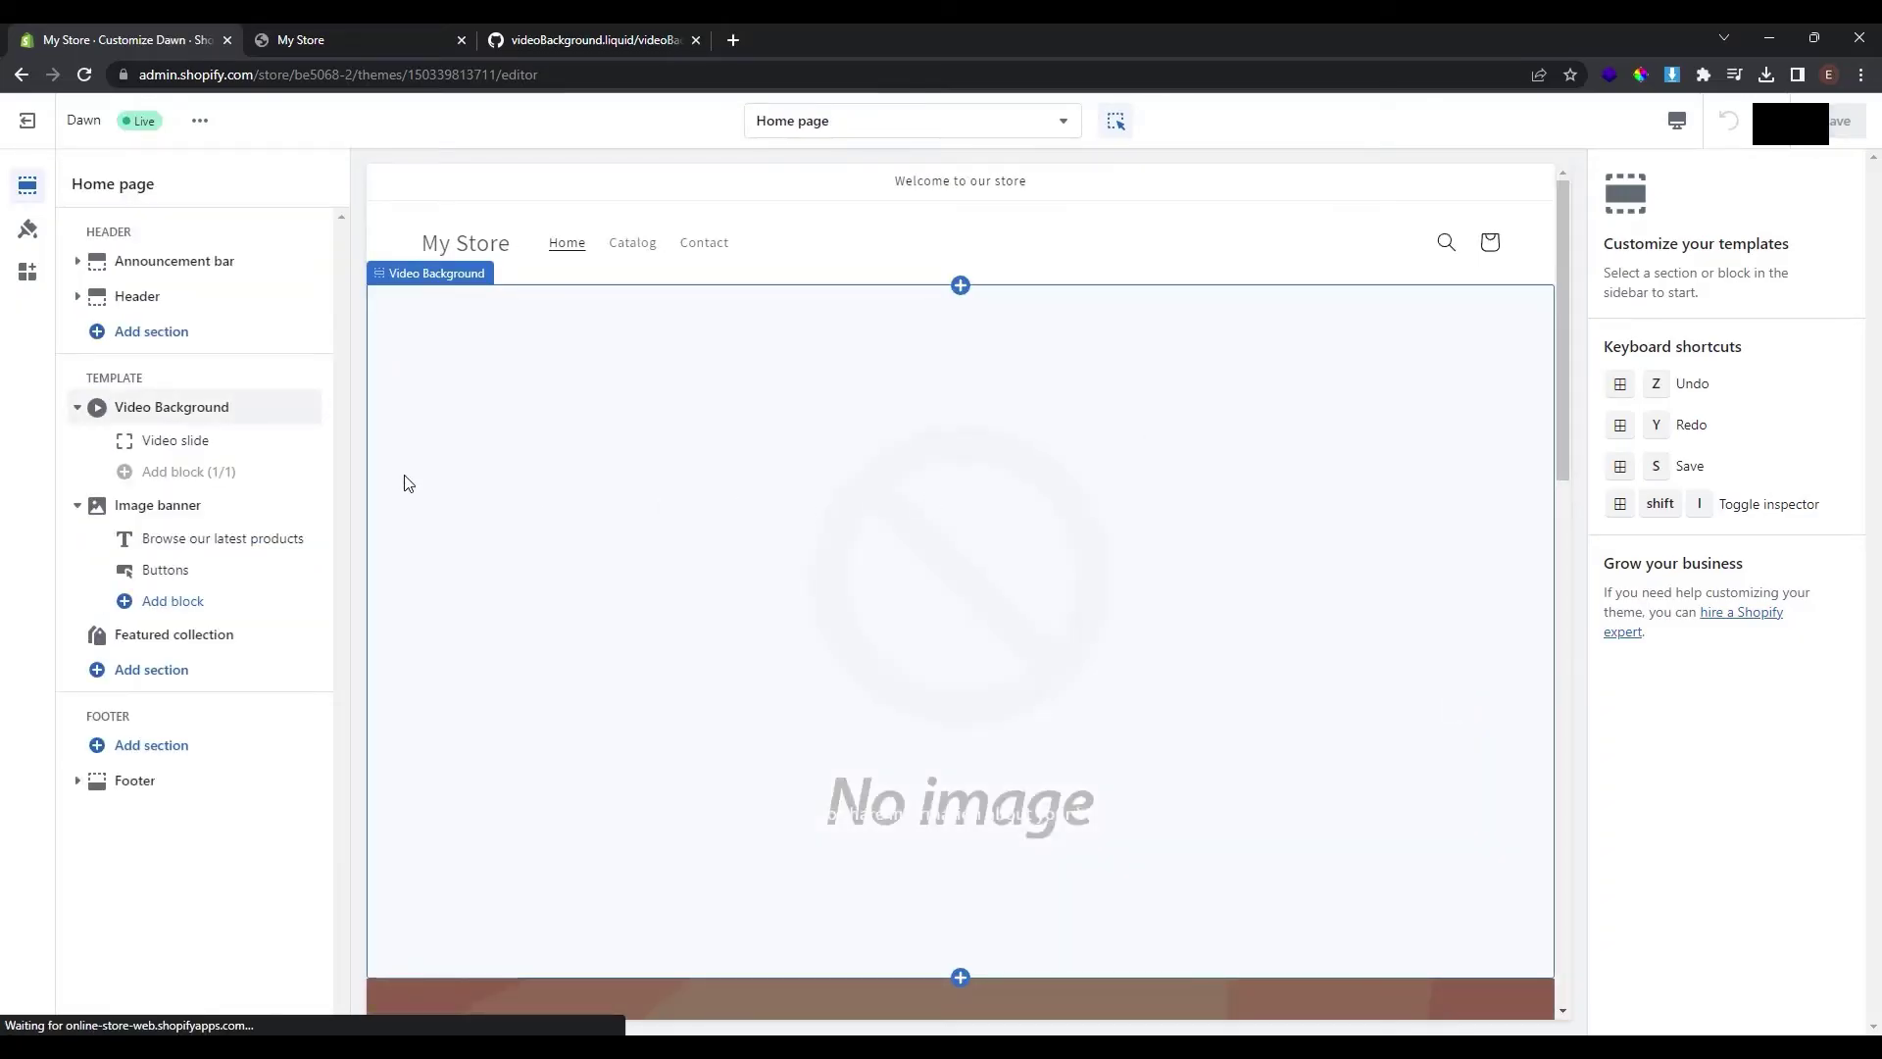
click(201, 449)
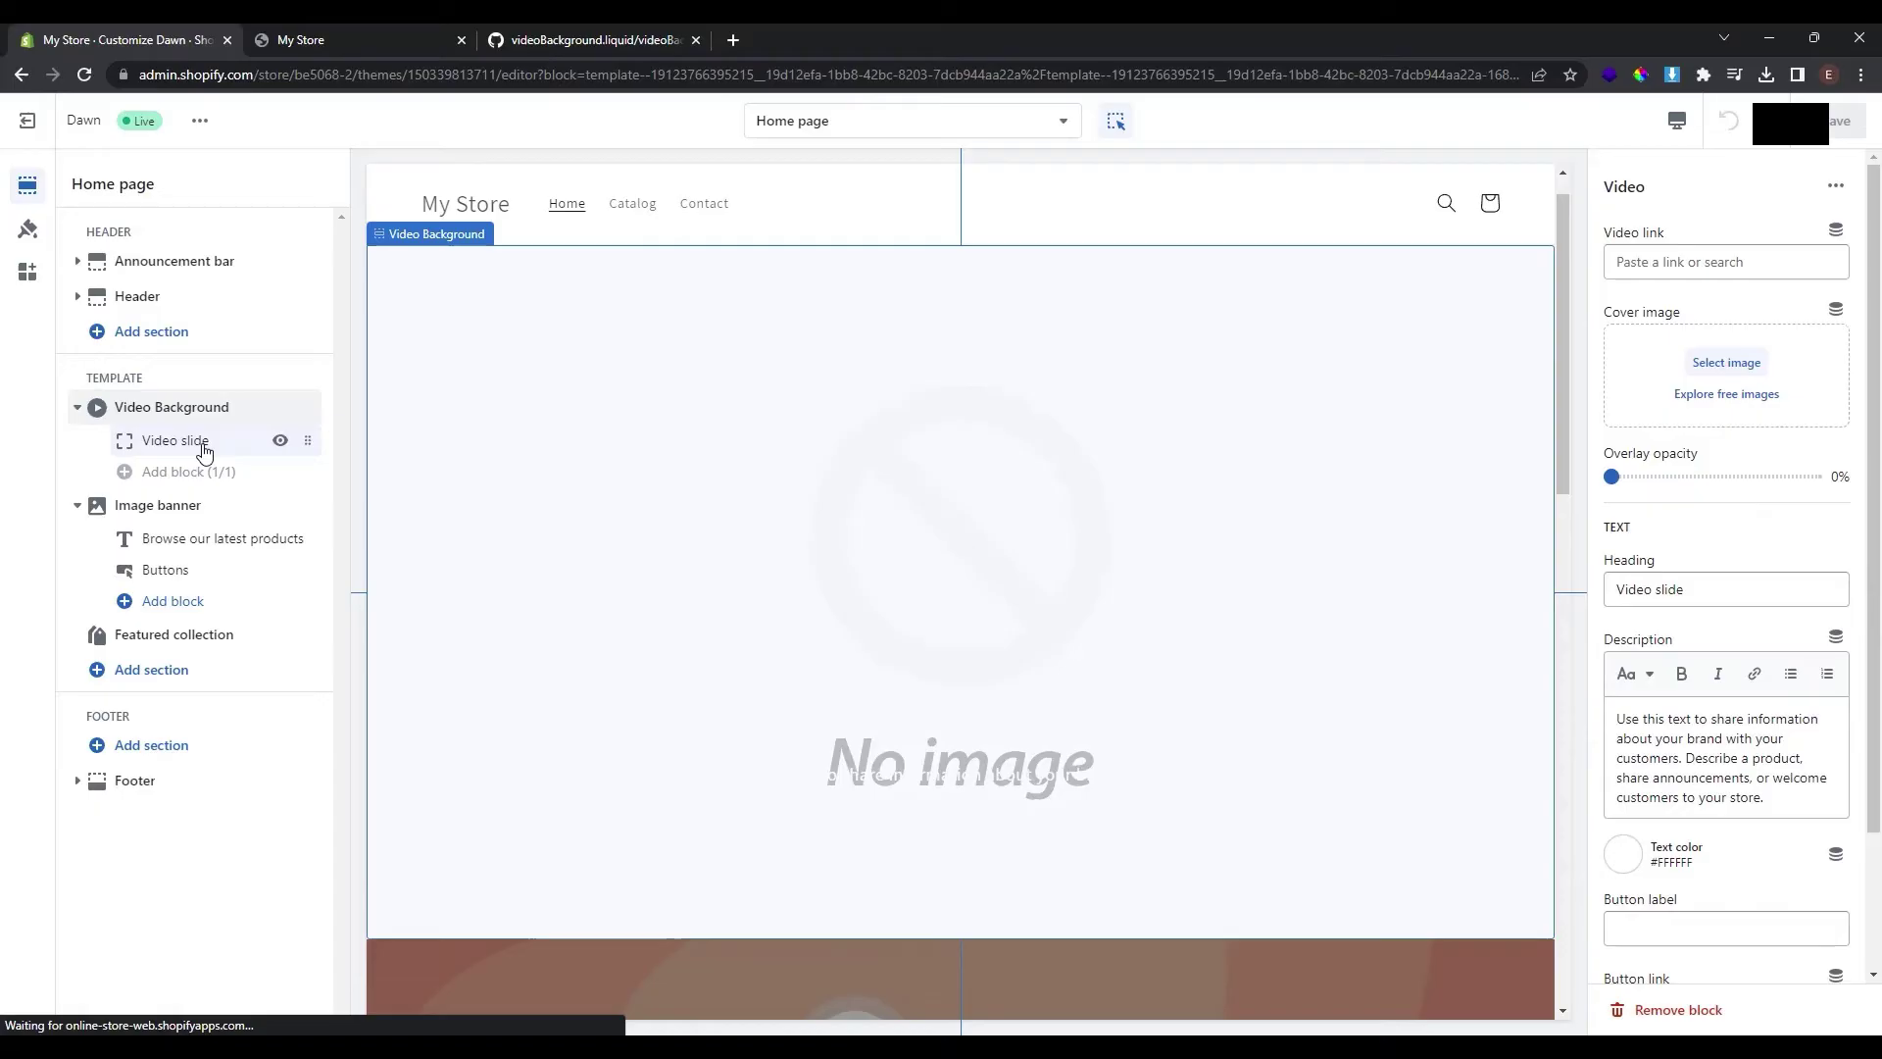
Step: Paste the copied bcgrndvid video URL into the Video slide's Video link field
click(1680, 262)
right_click(1680, 262)
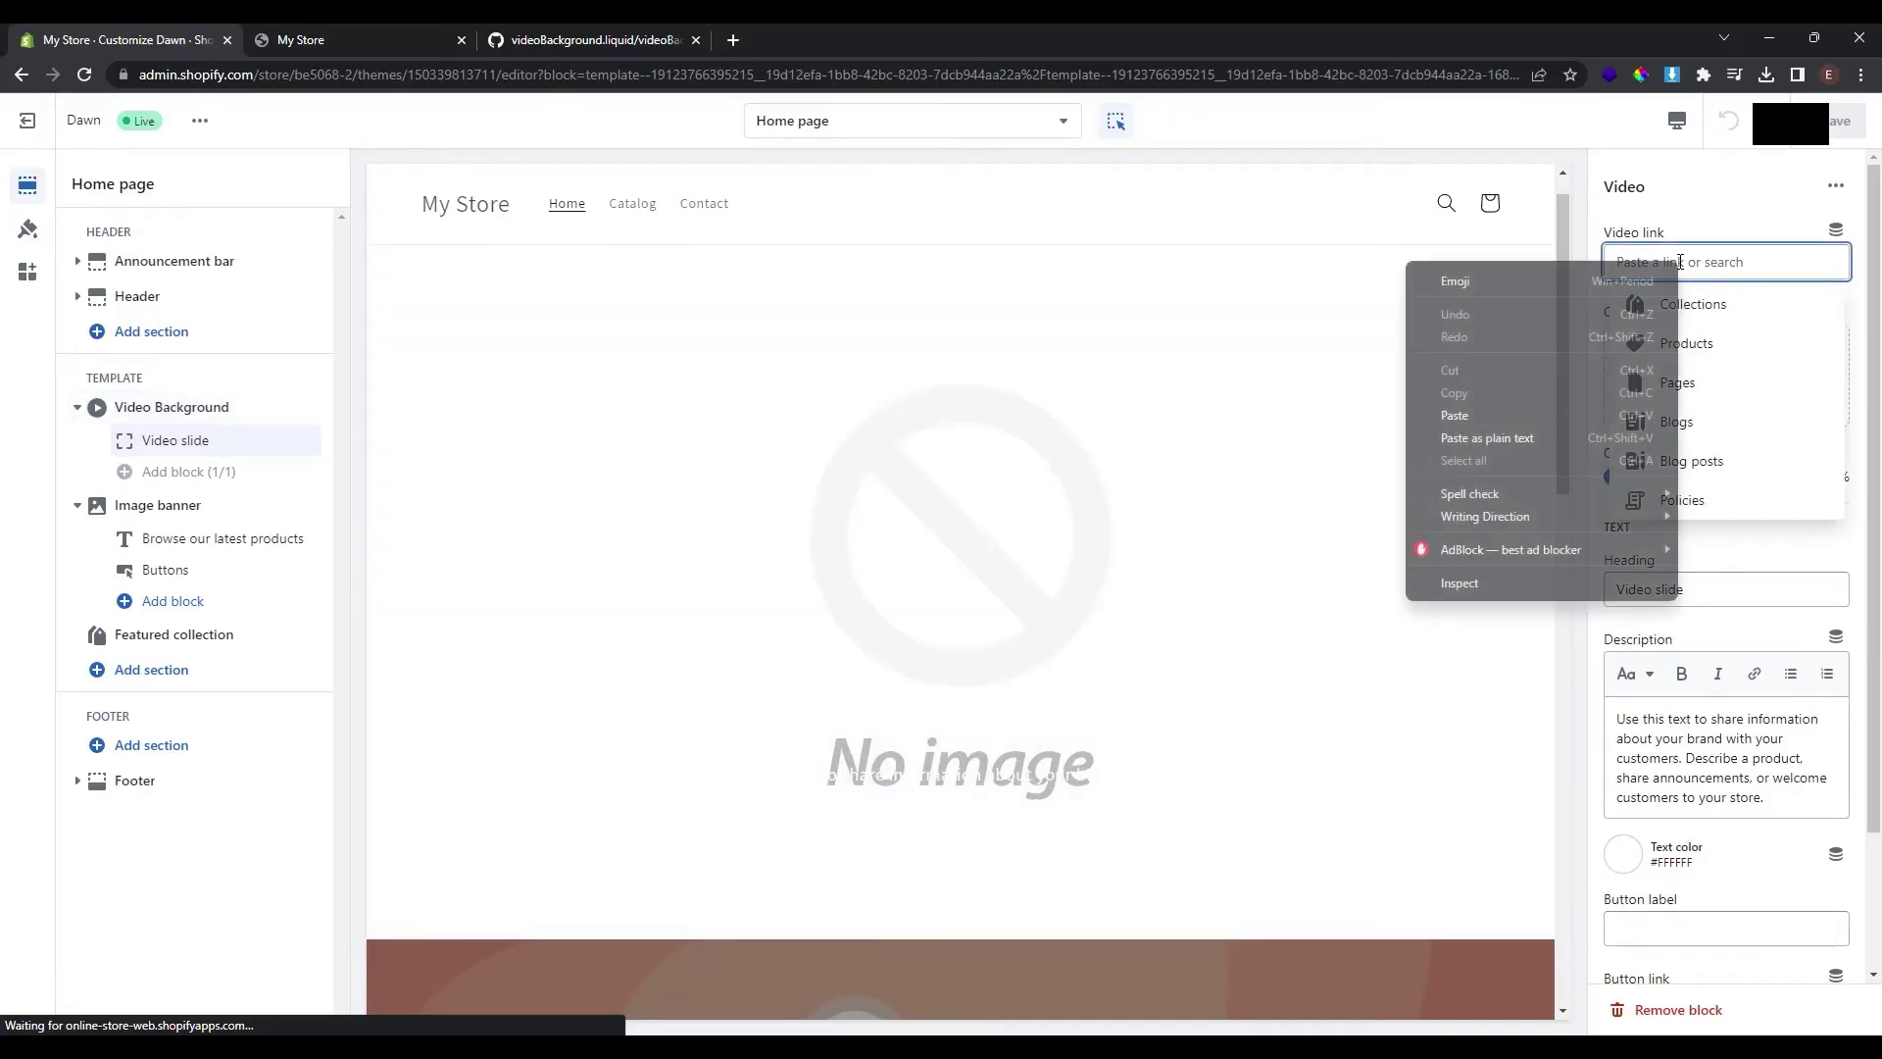
click(1511, 408)
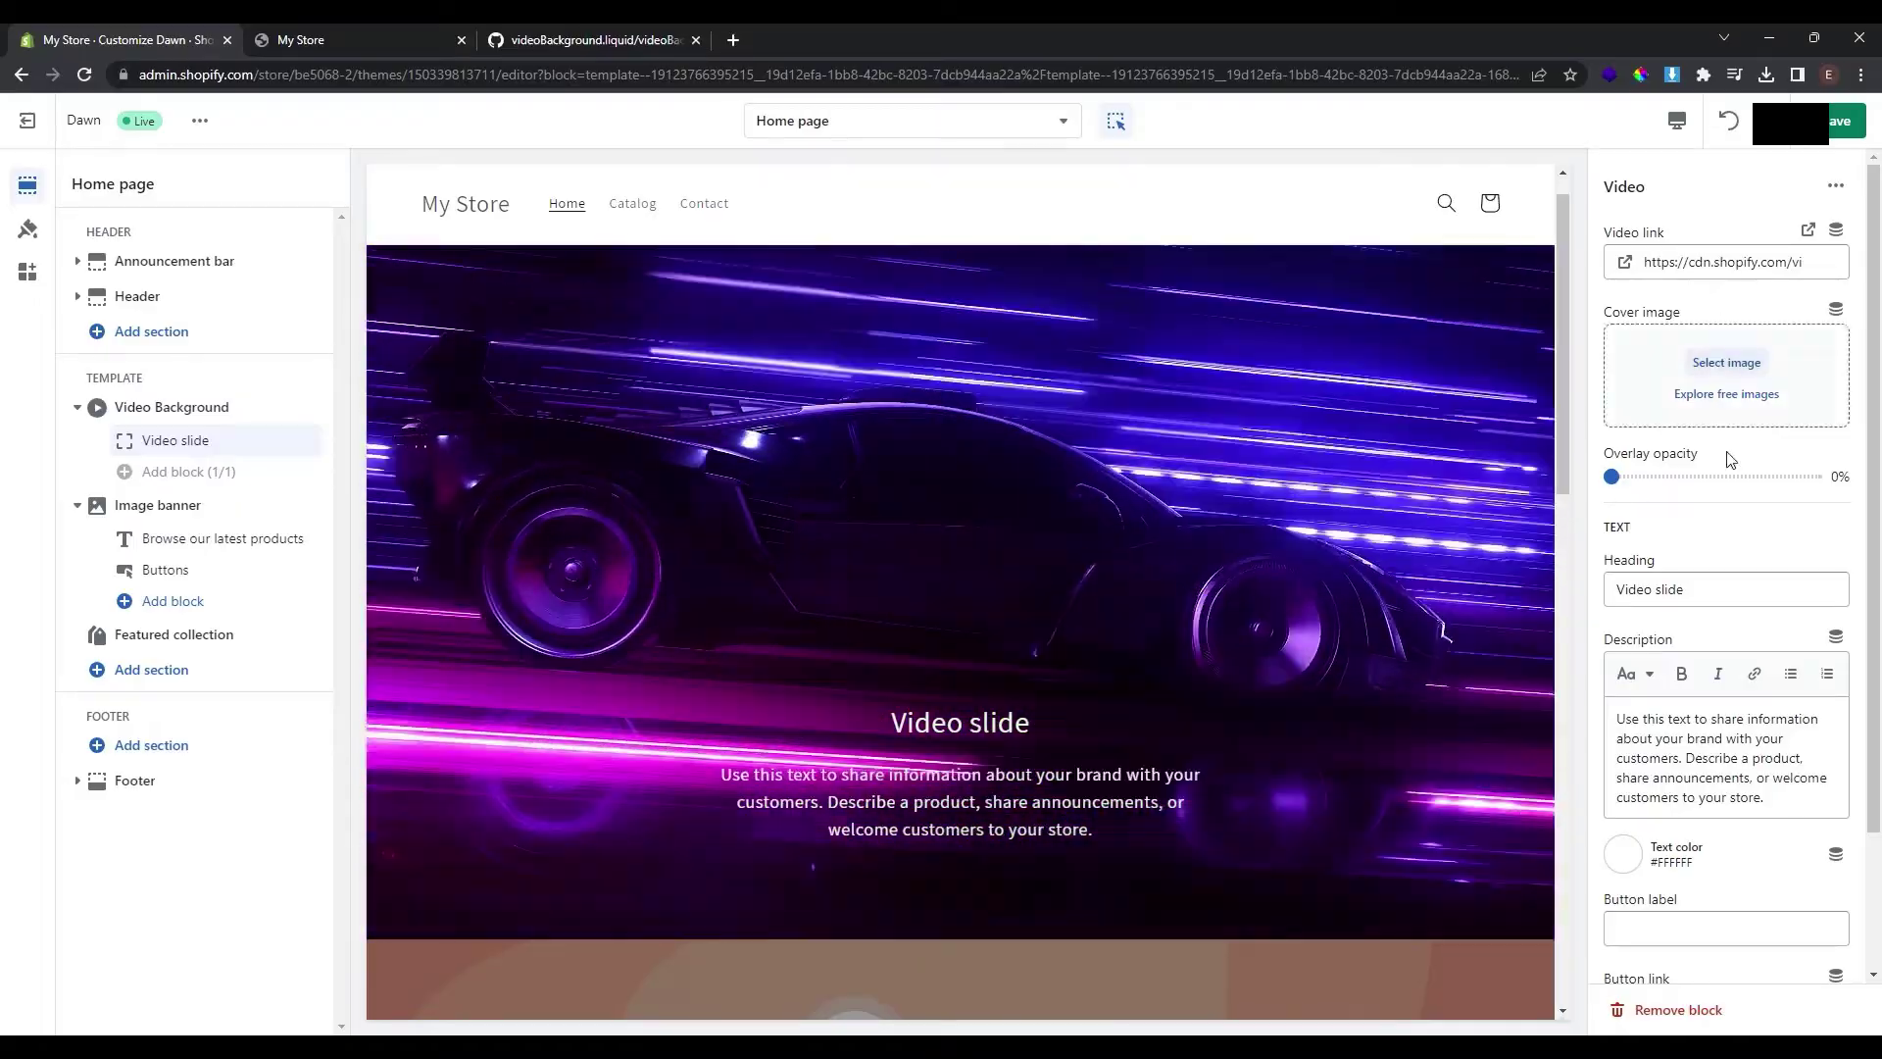
drag(1713, 588, 1590, 597)
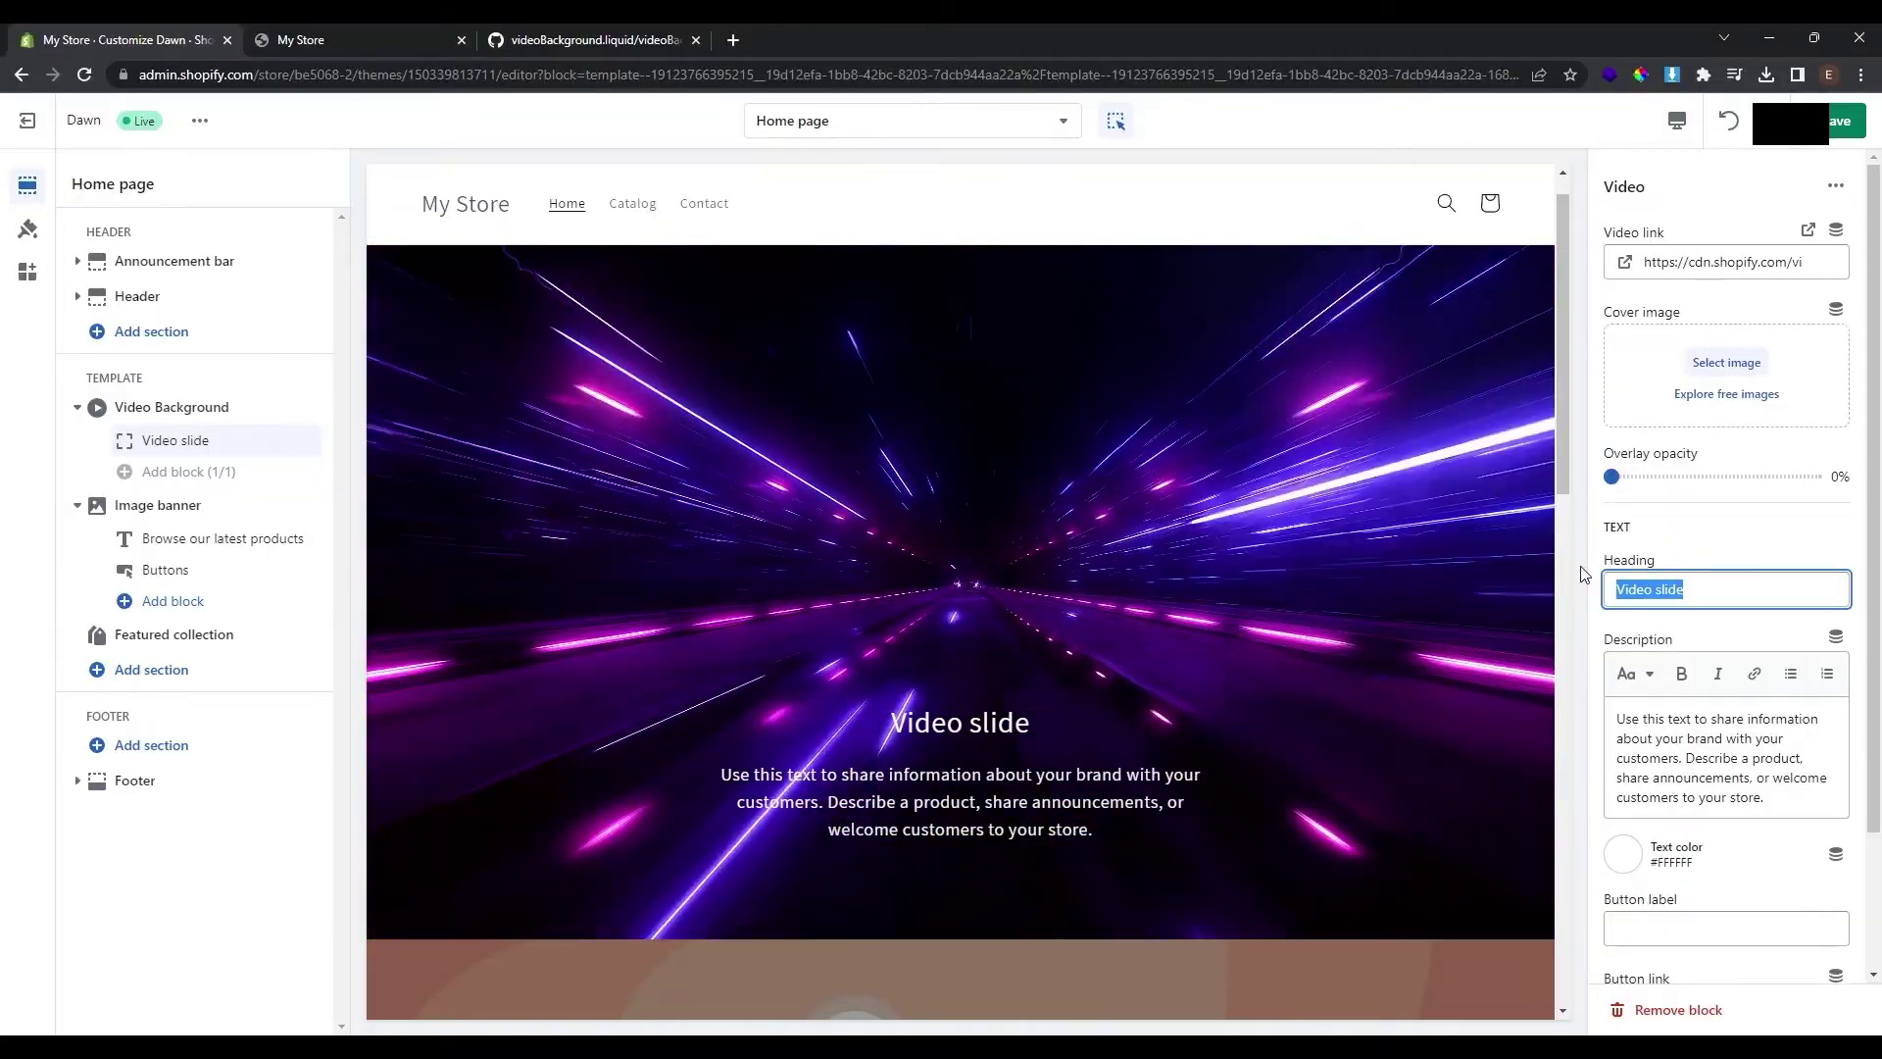
Step: Change the Video slide heading to 'Find The Best Cars For Your Kids'
text(Fi)
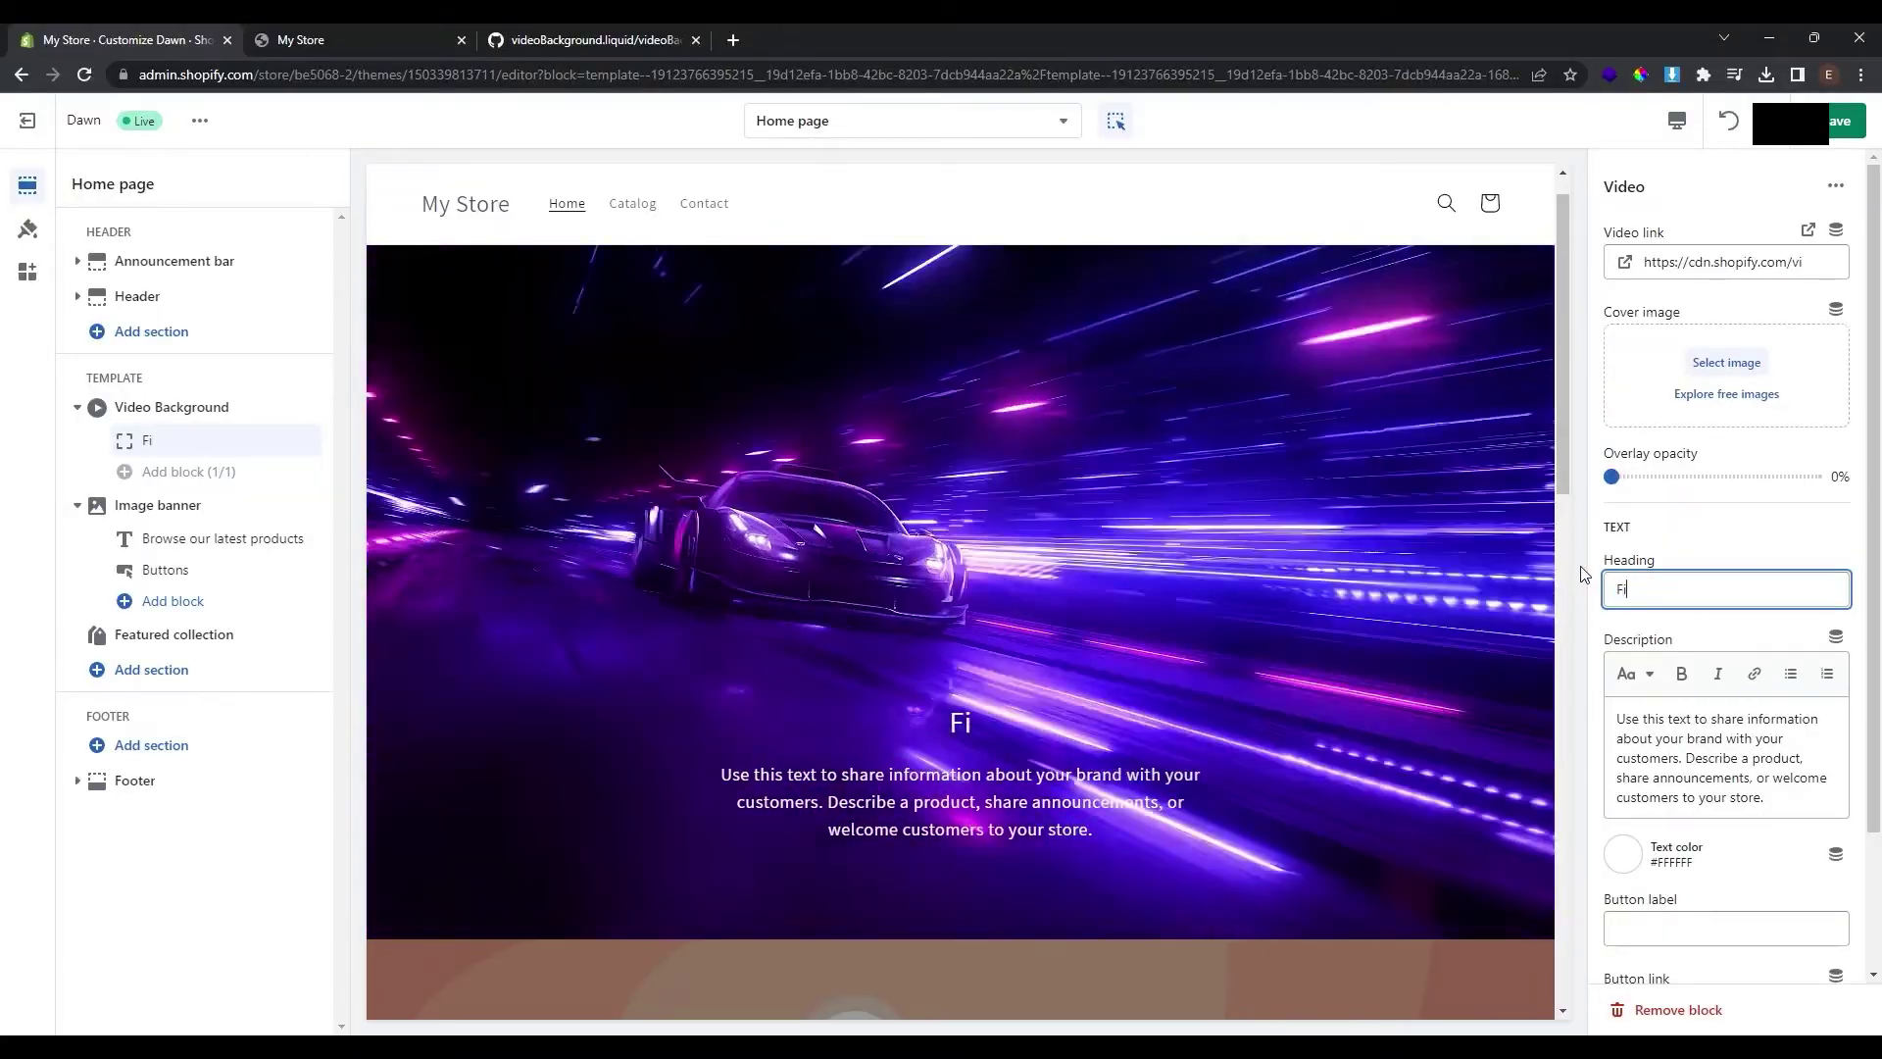
text(nd The Best Cars )
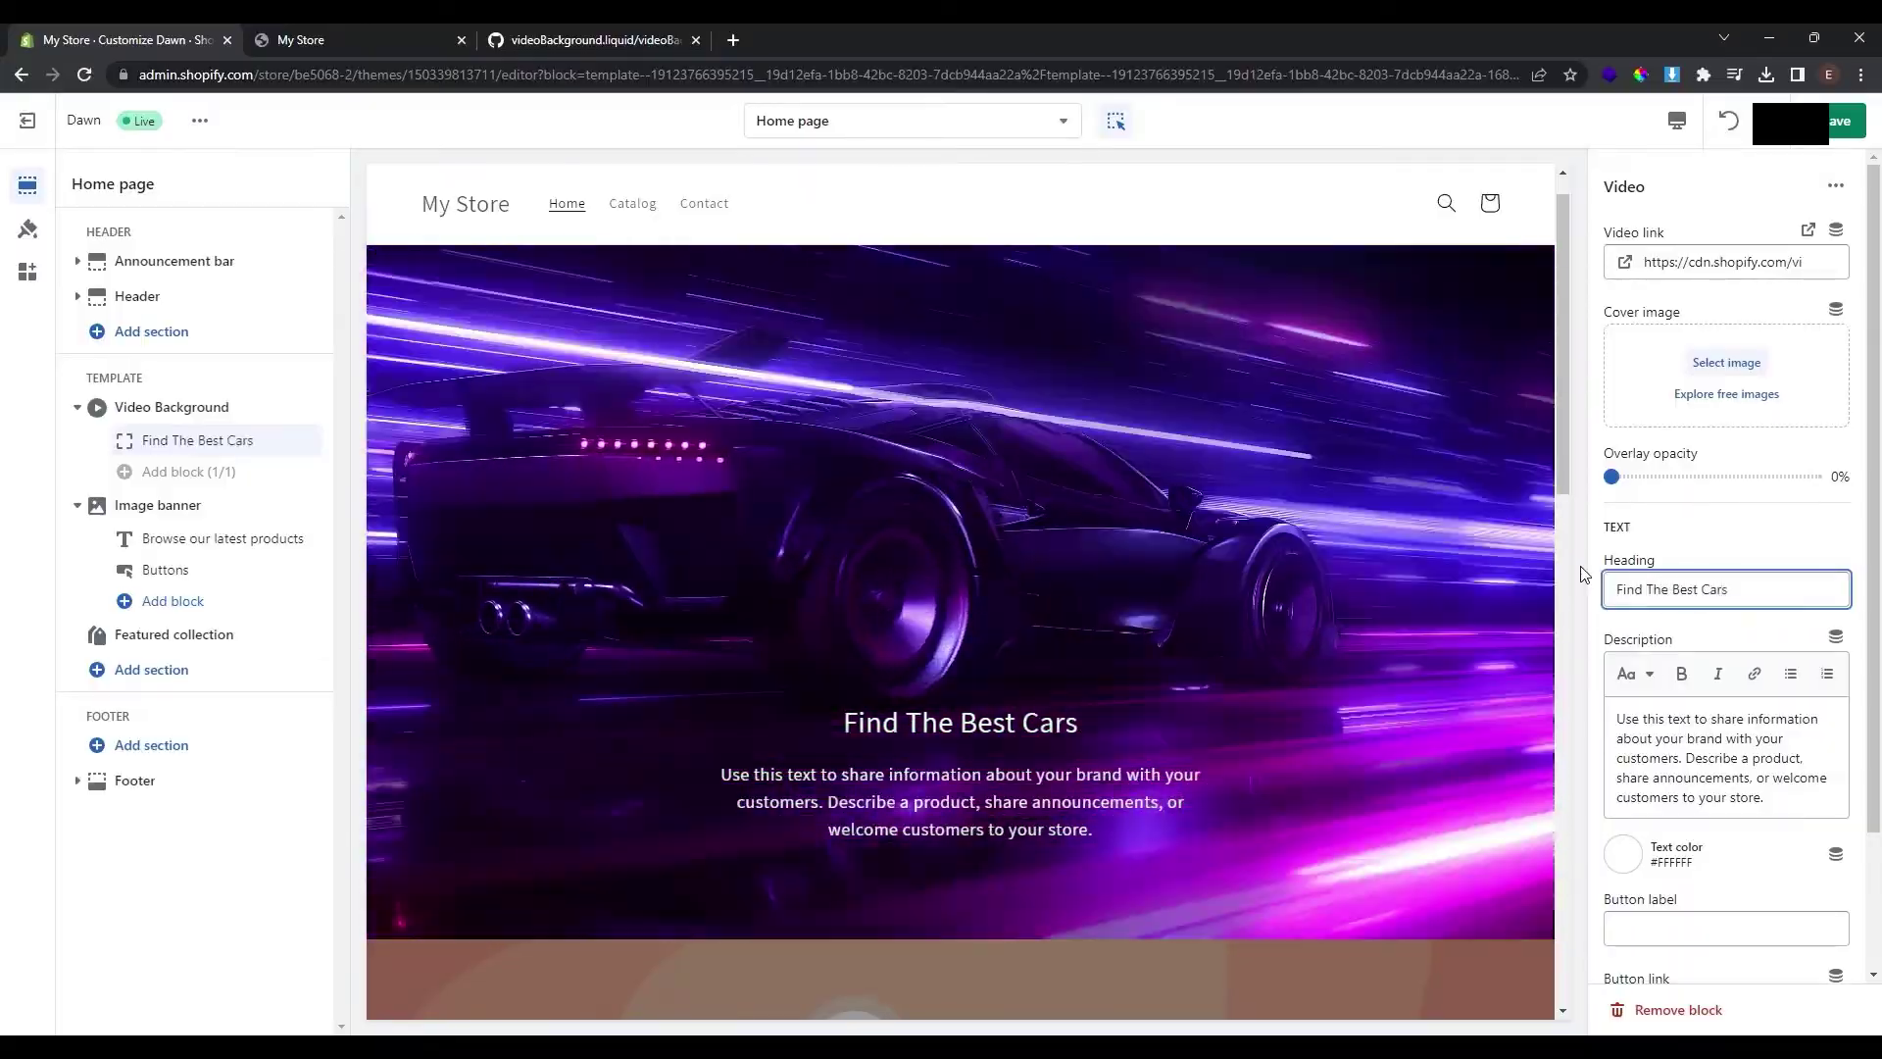
text(For Your Kids)
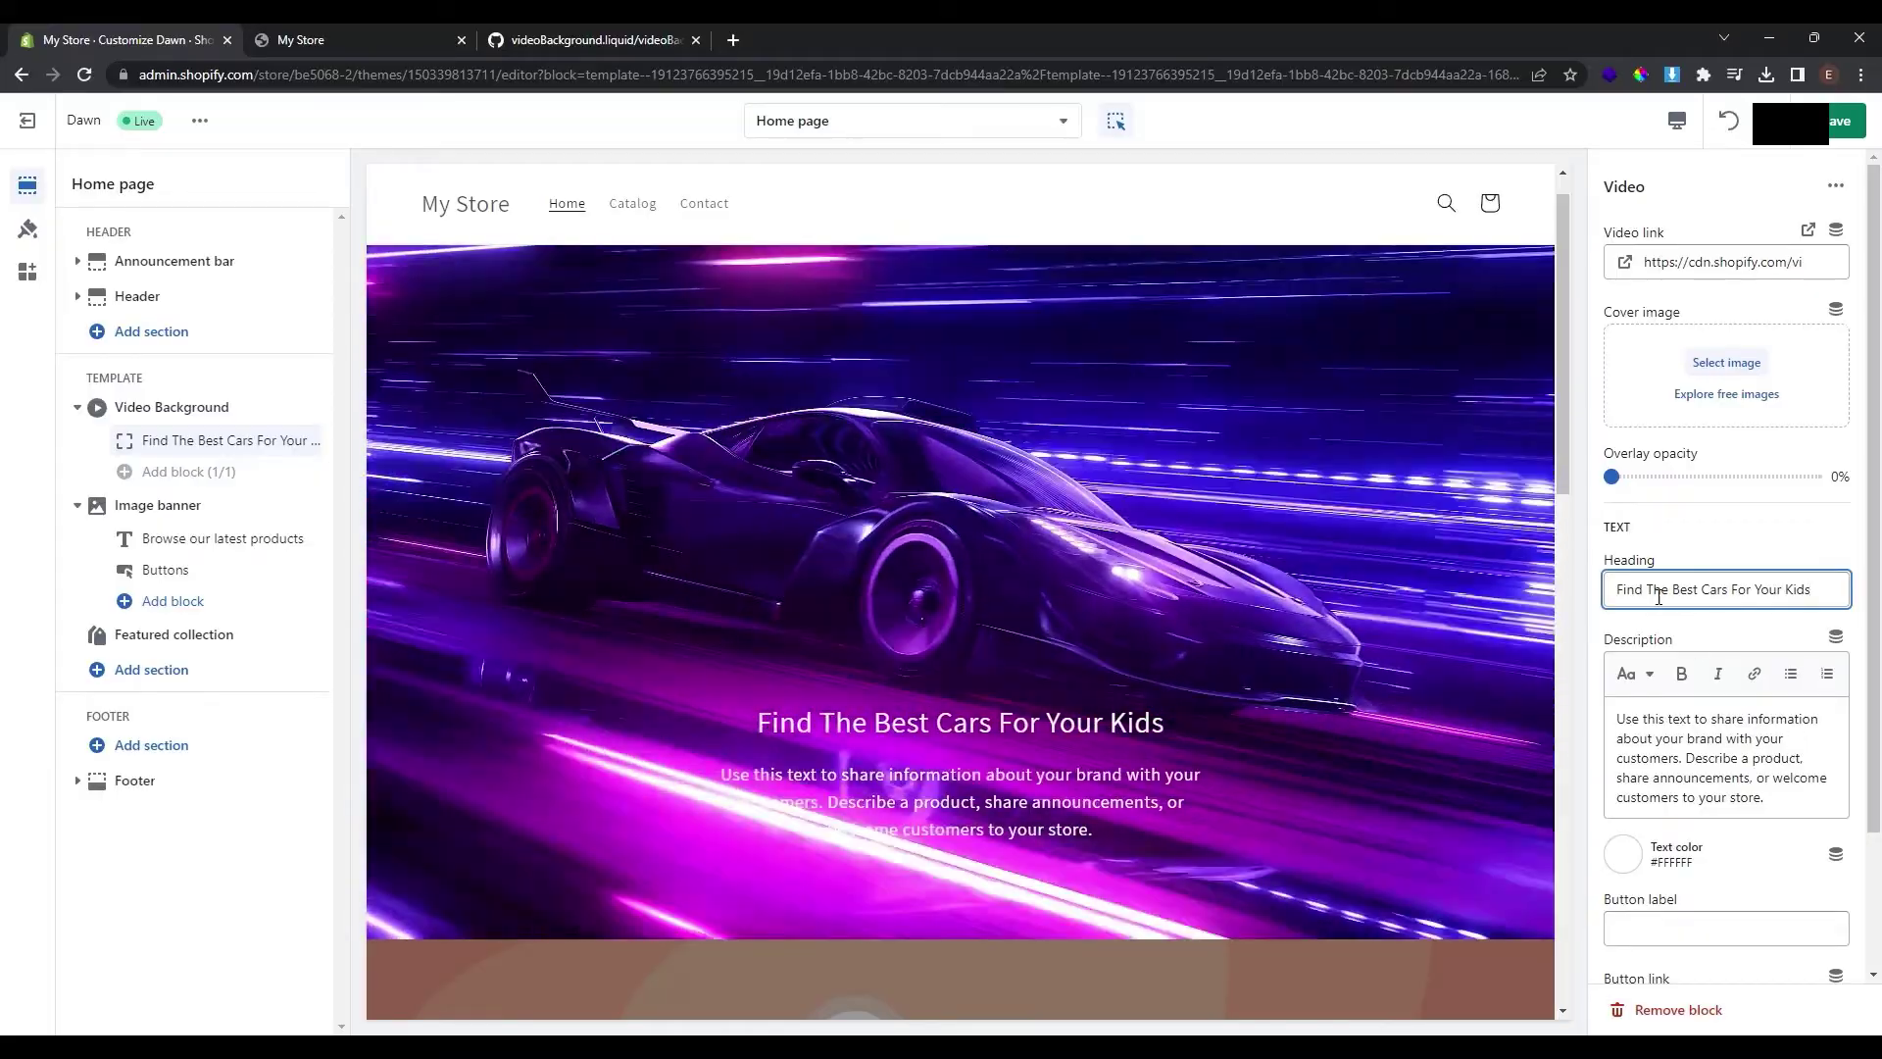
scroll(1794, 745, down, 2)
triple_click(1807, 637)
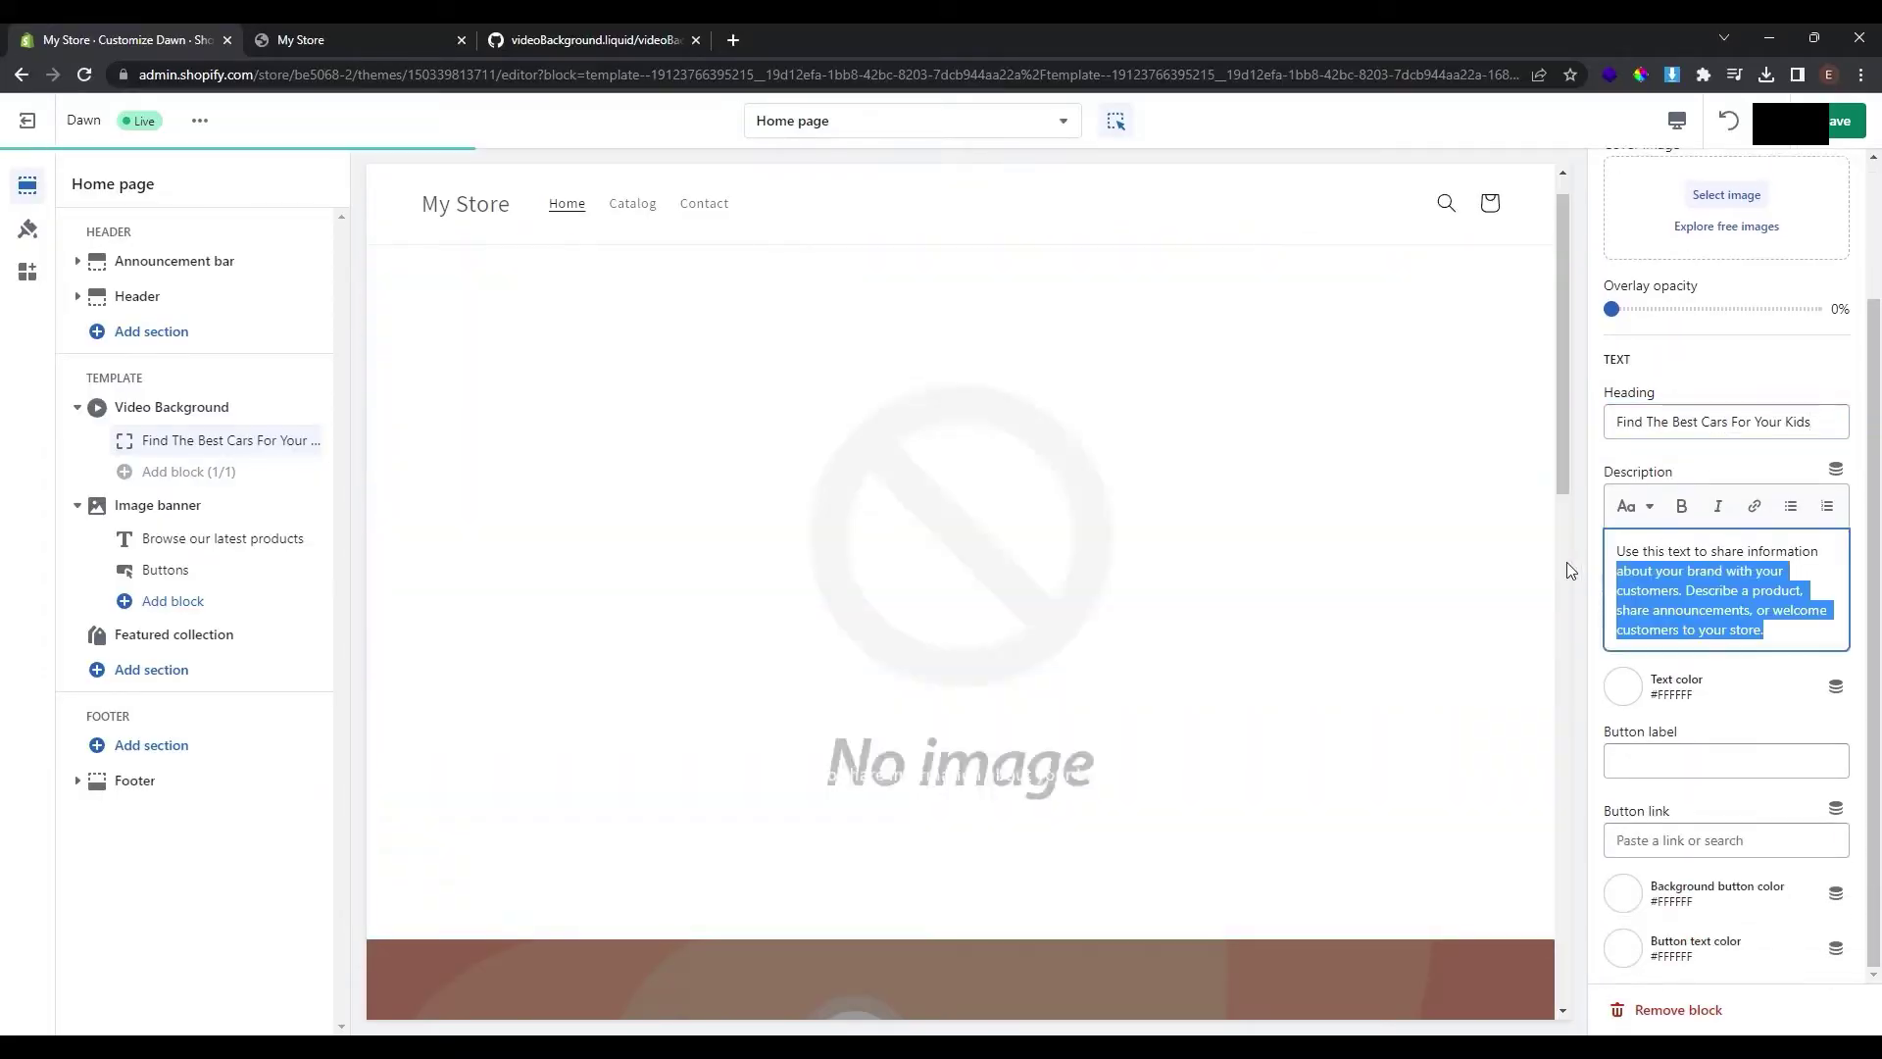
click(1785, 638)
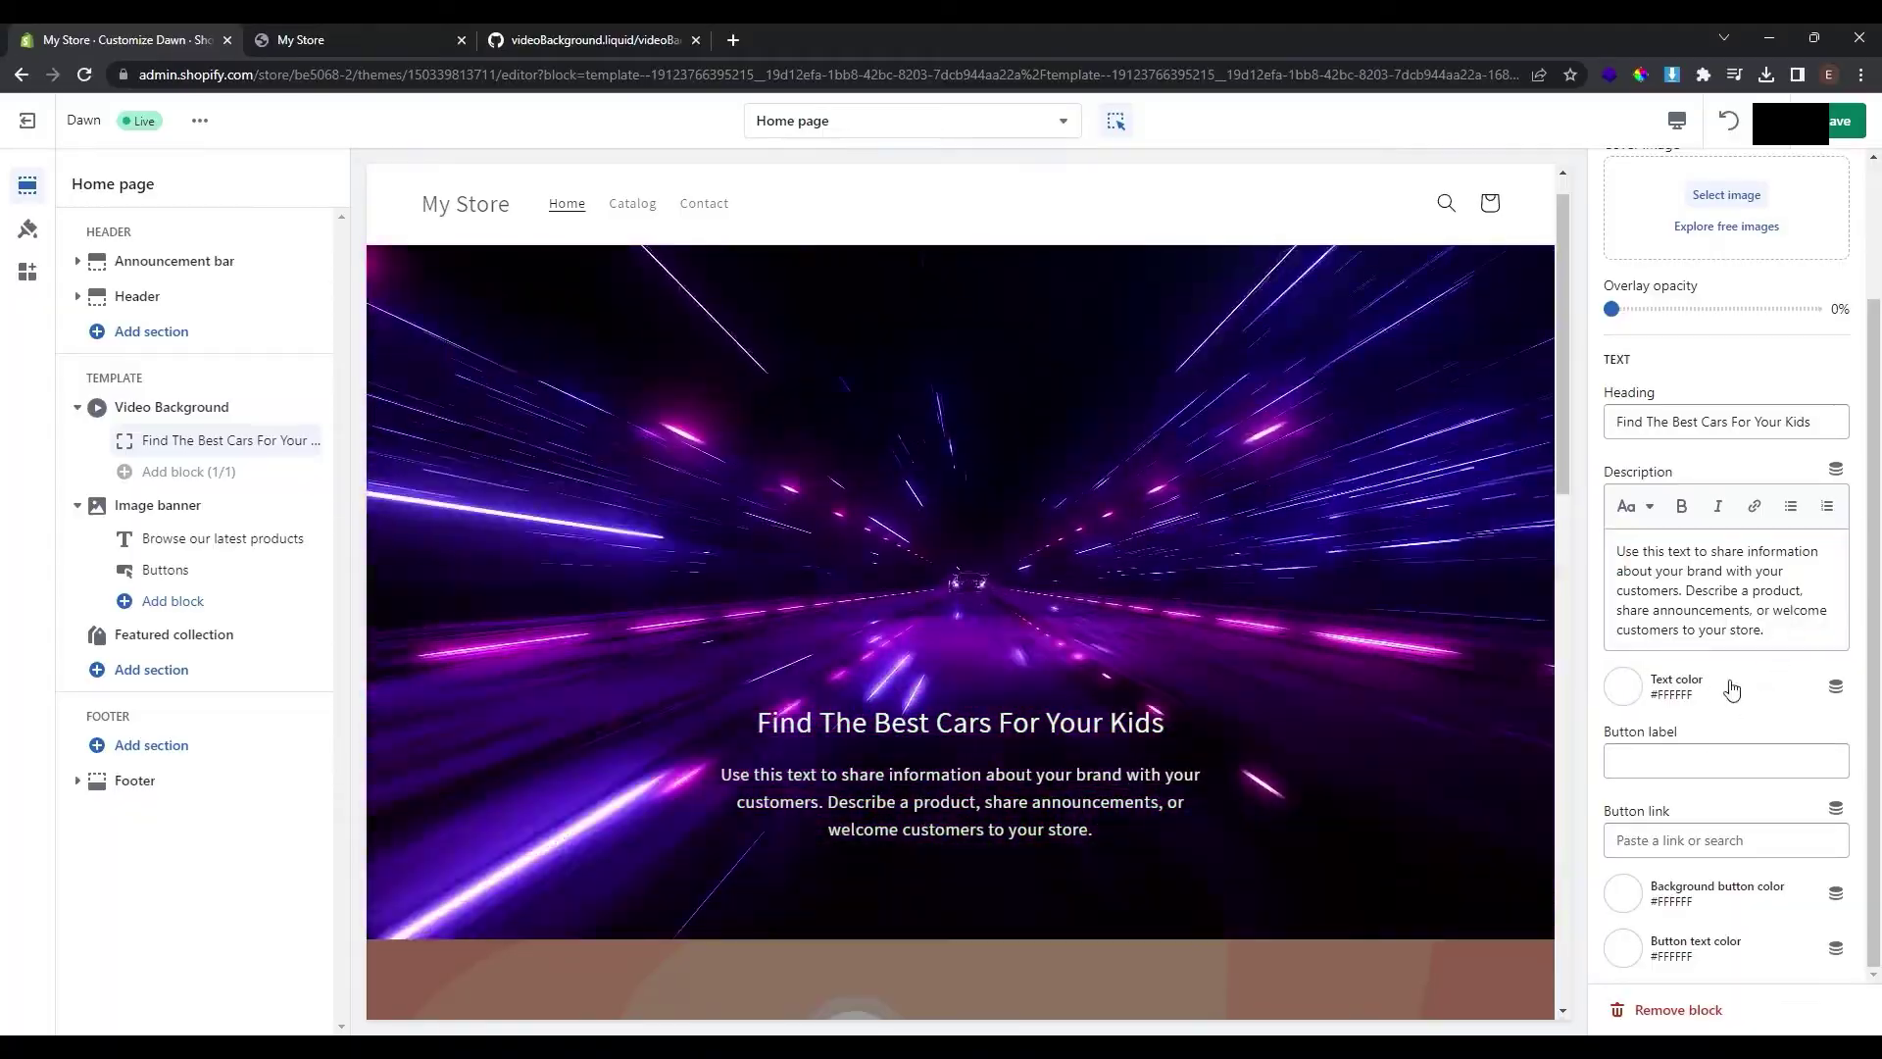
Step: Label the hero button 'Visit The Shop' and link it to All products
click(1718, 761)
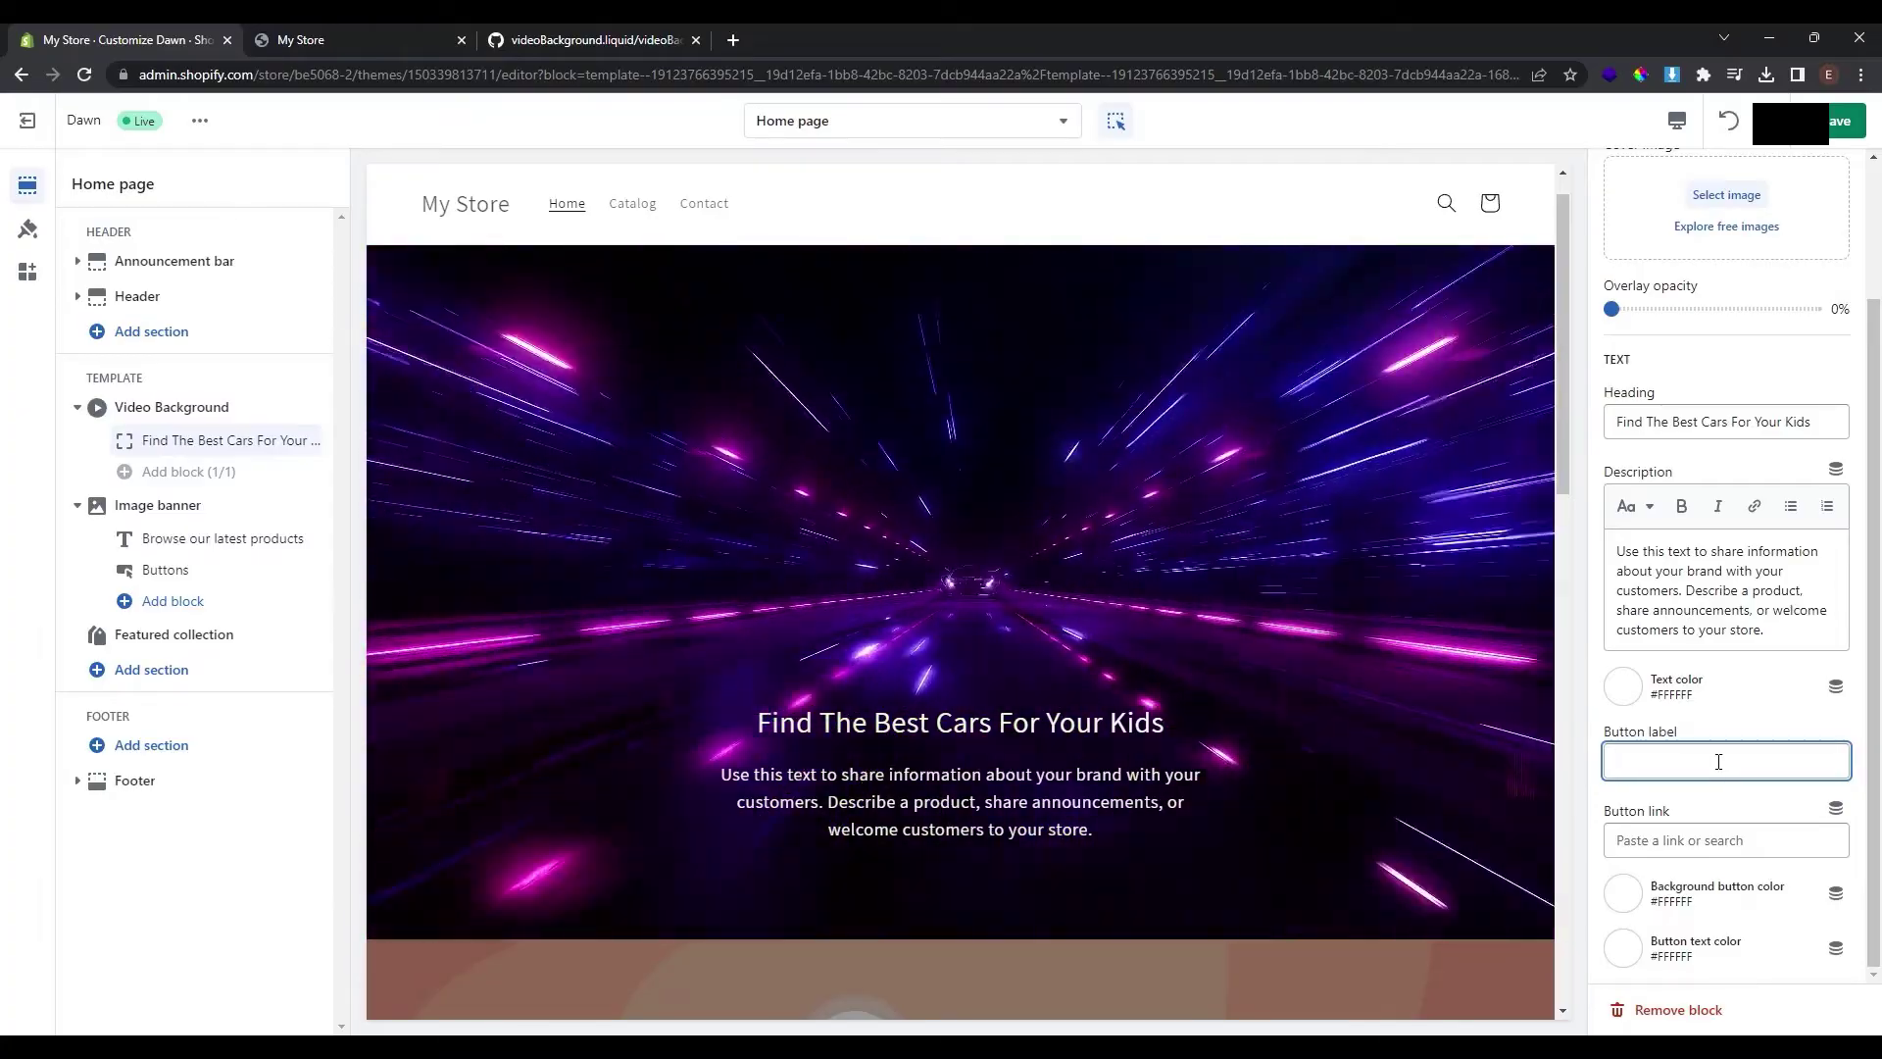
text(V)
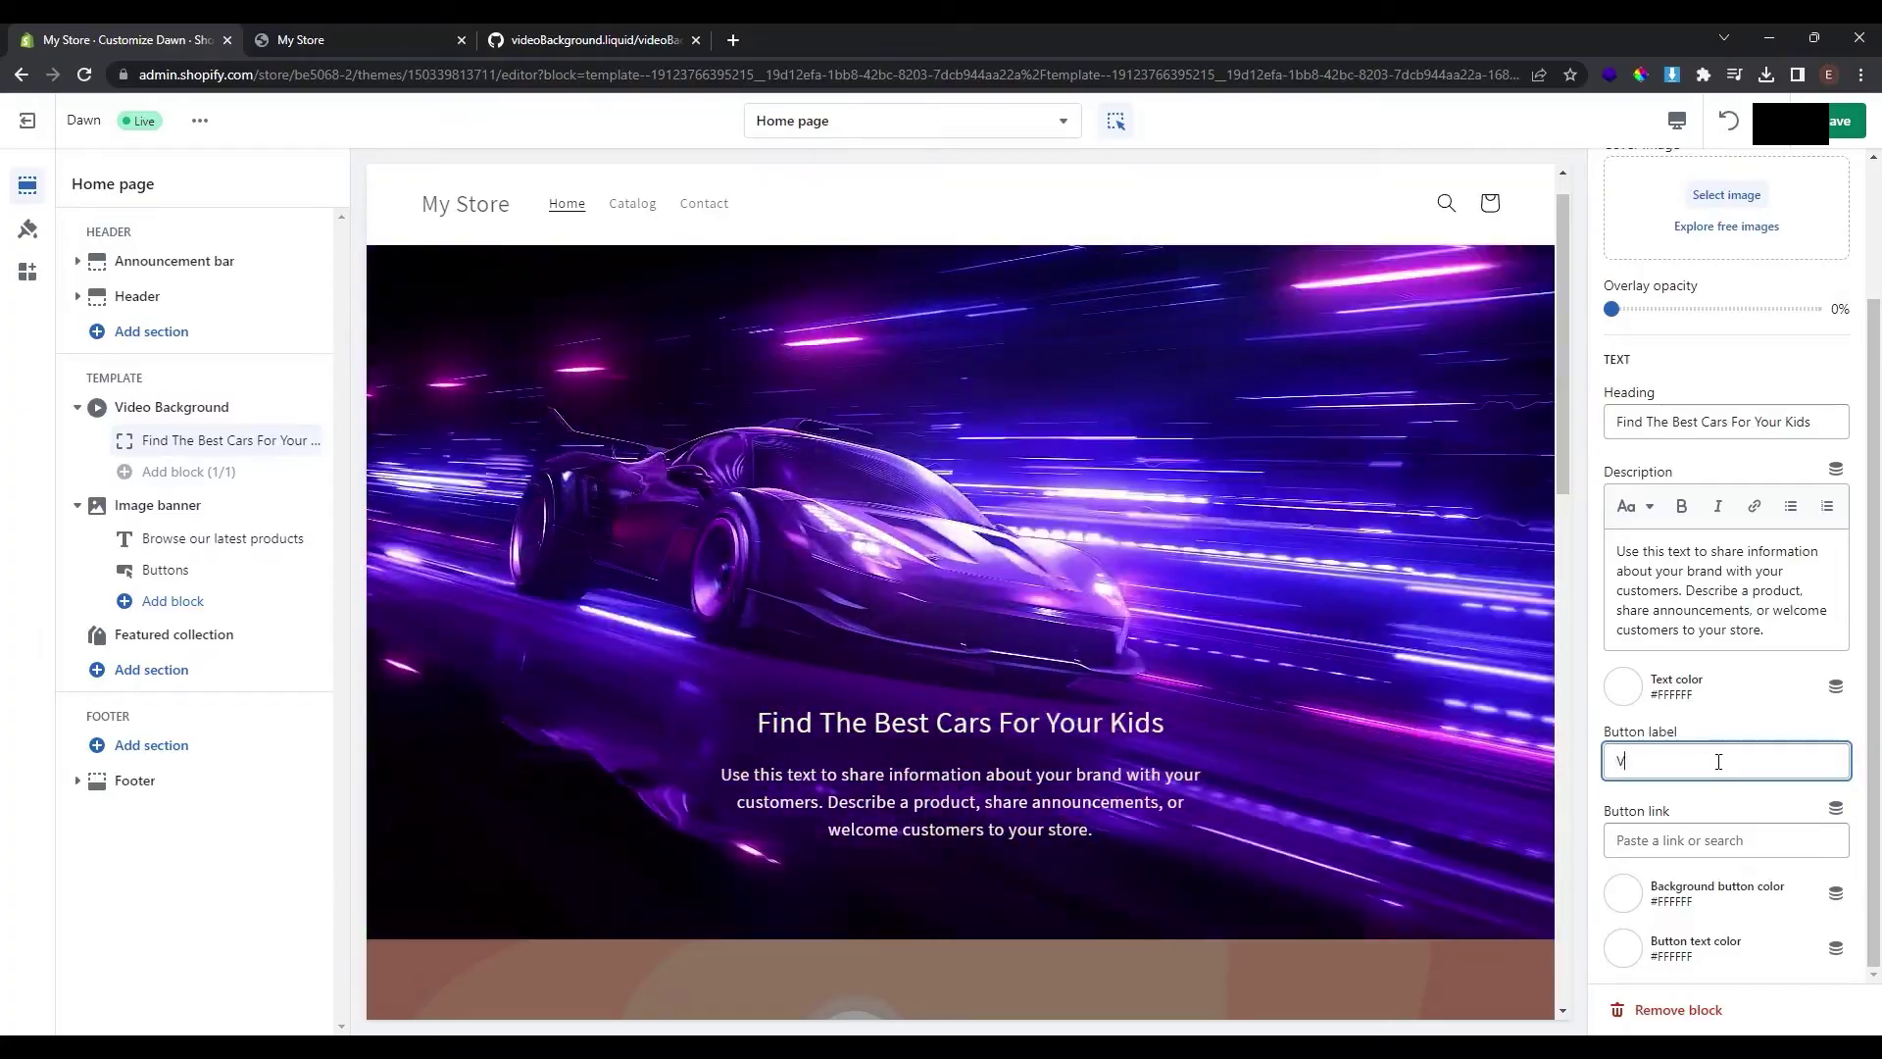
text(isit The Sh)
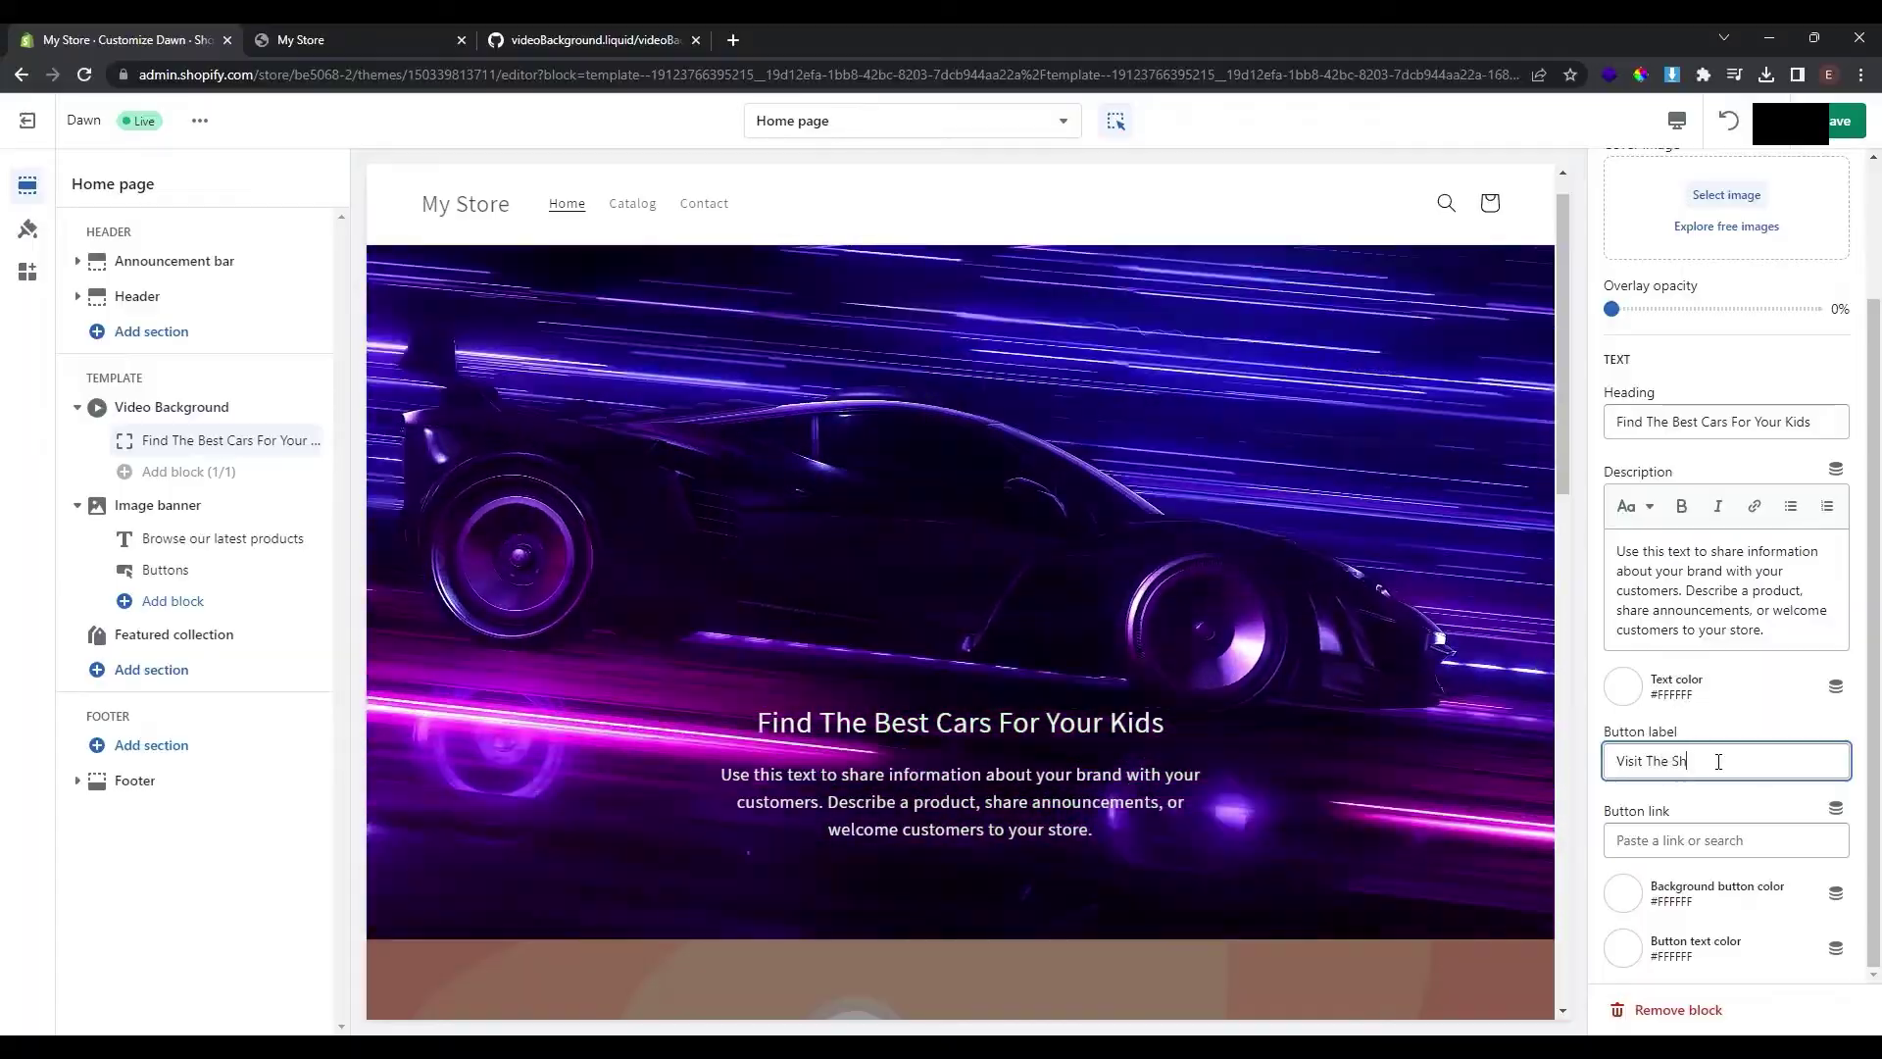
text(op)
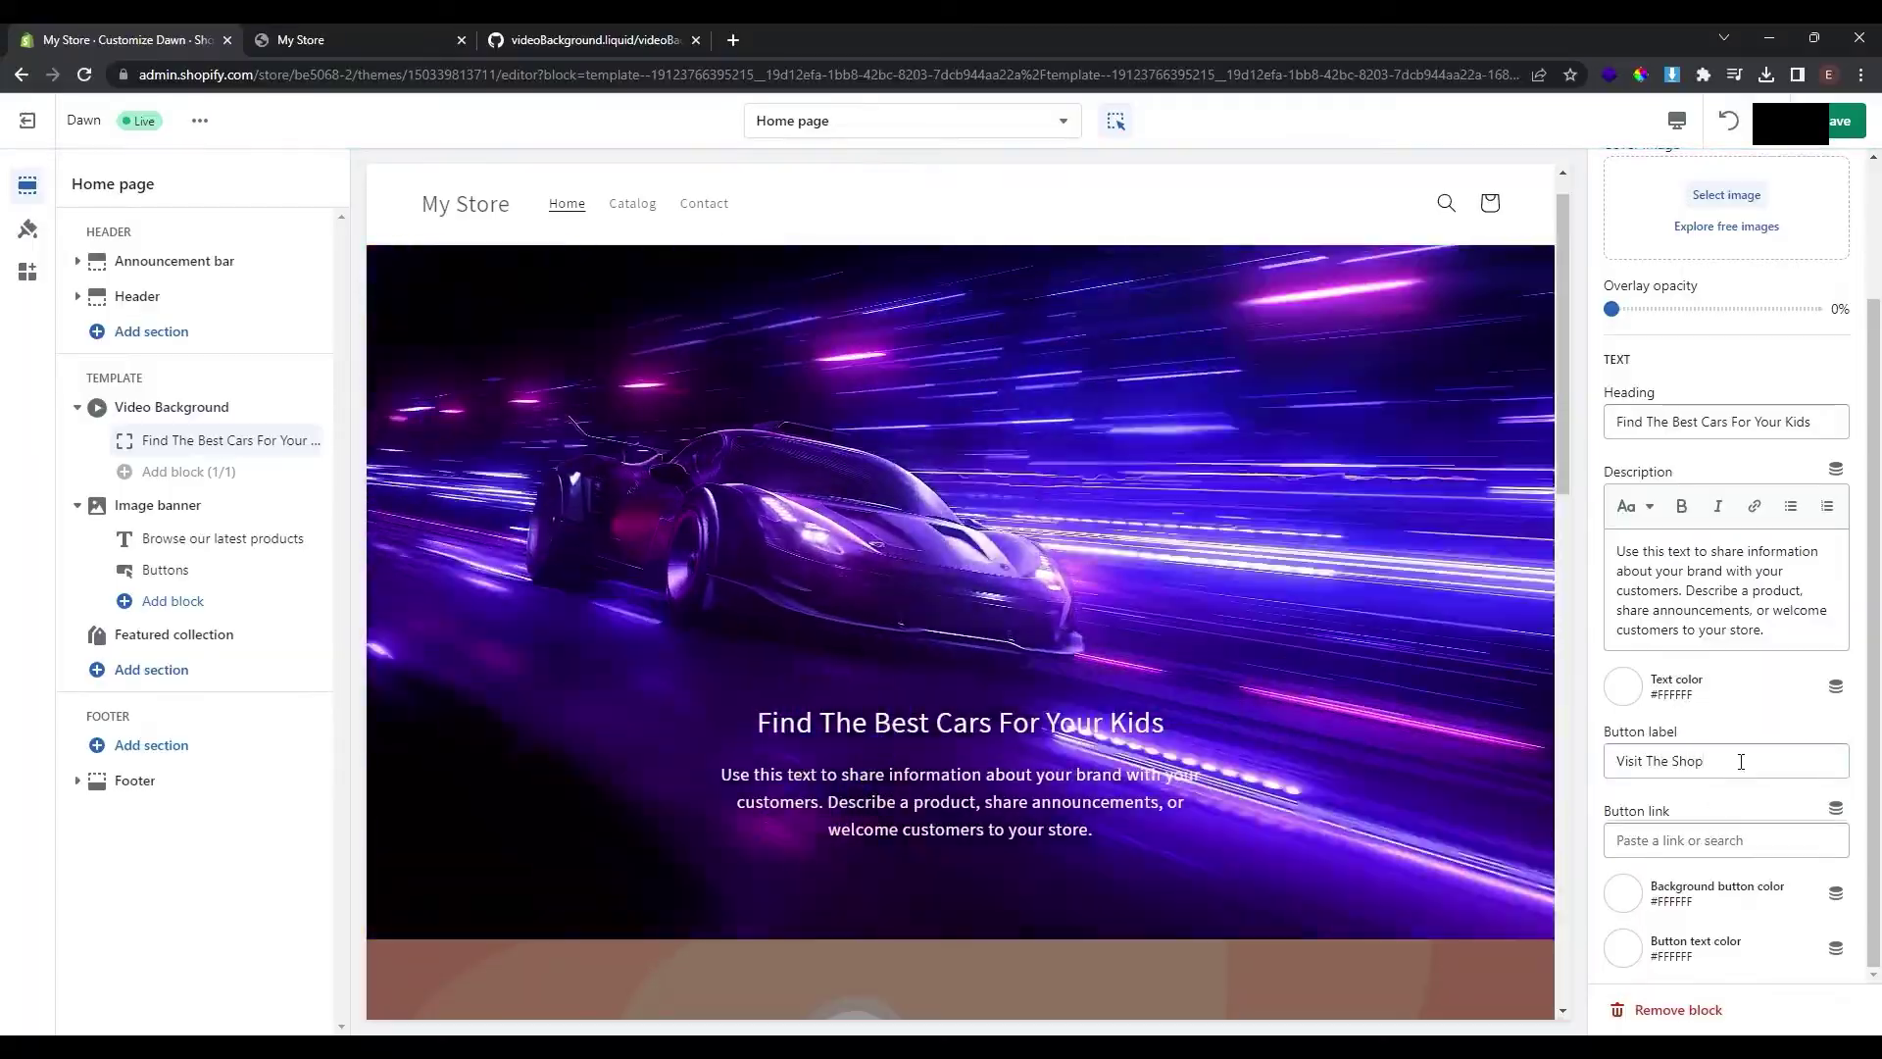
click(1693, 836)
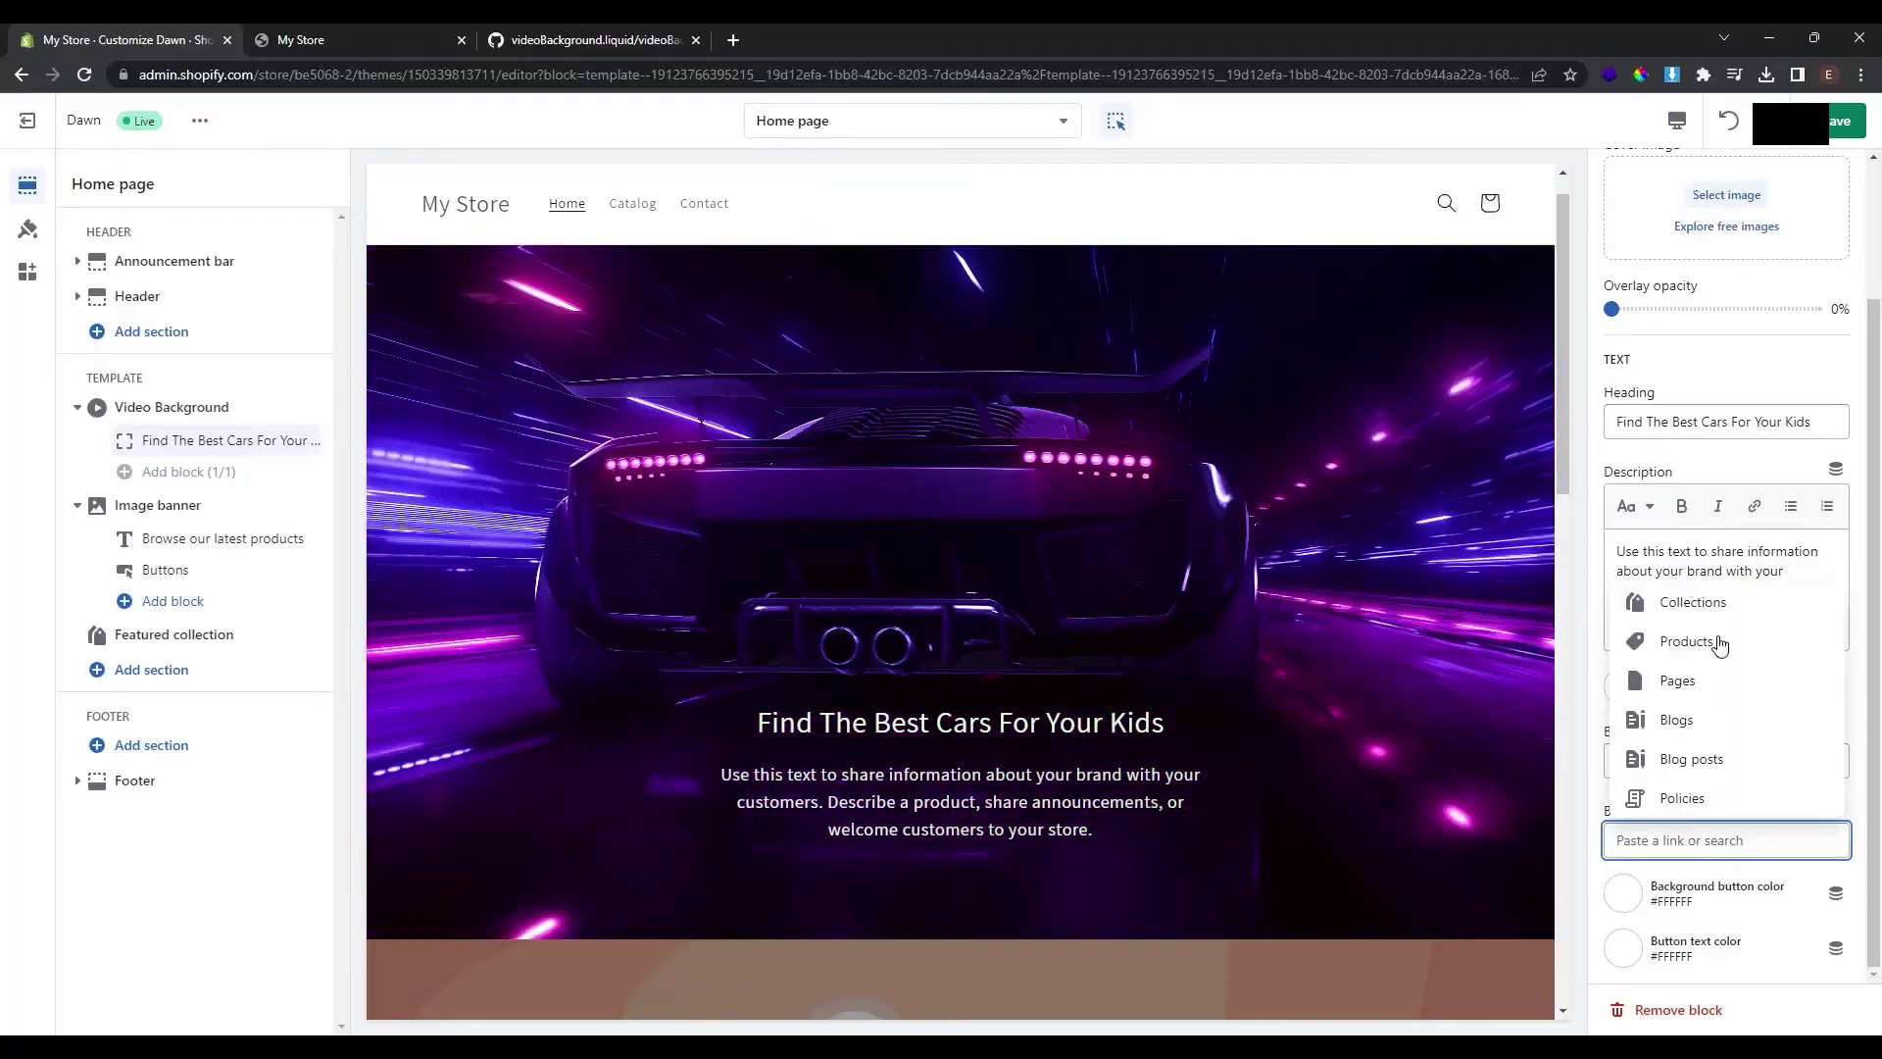
click(1717, 642)
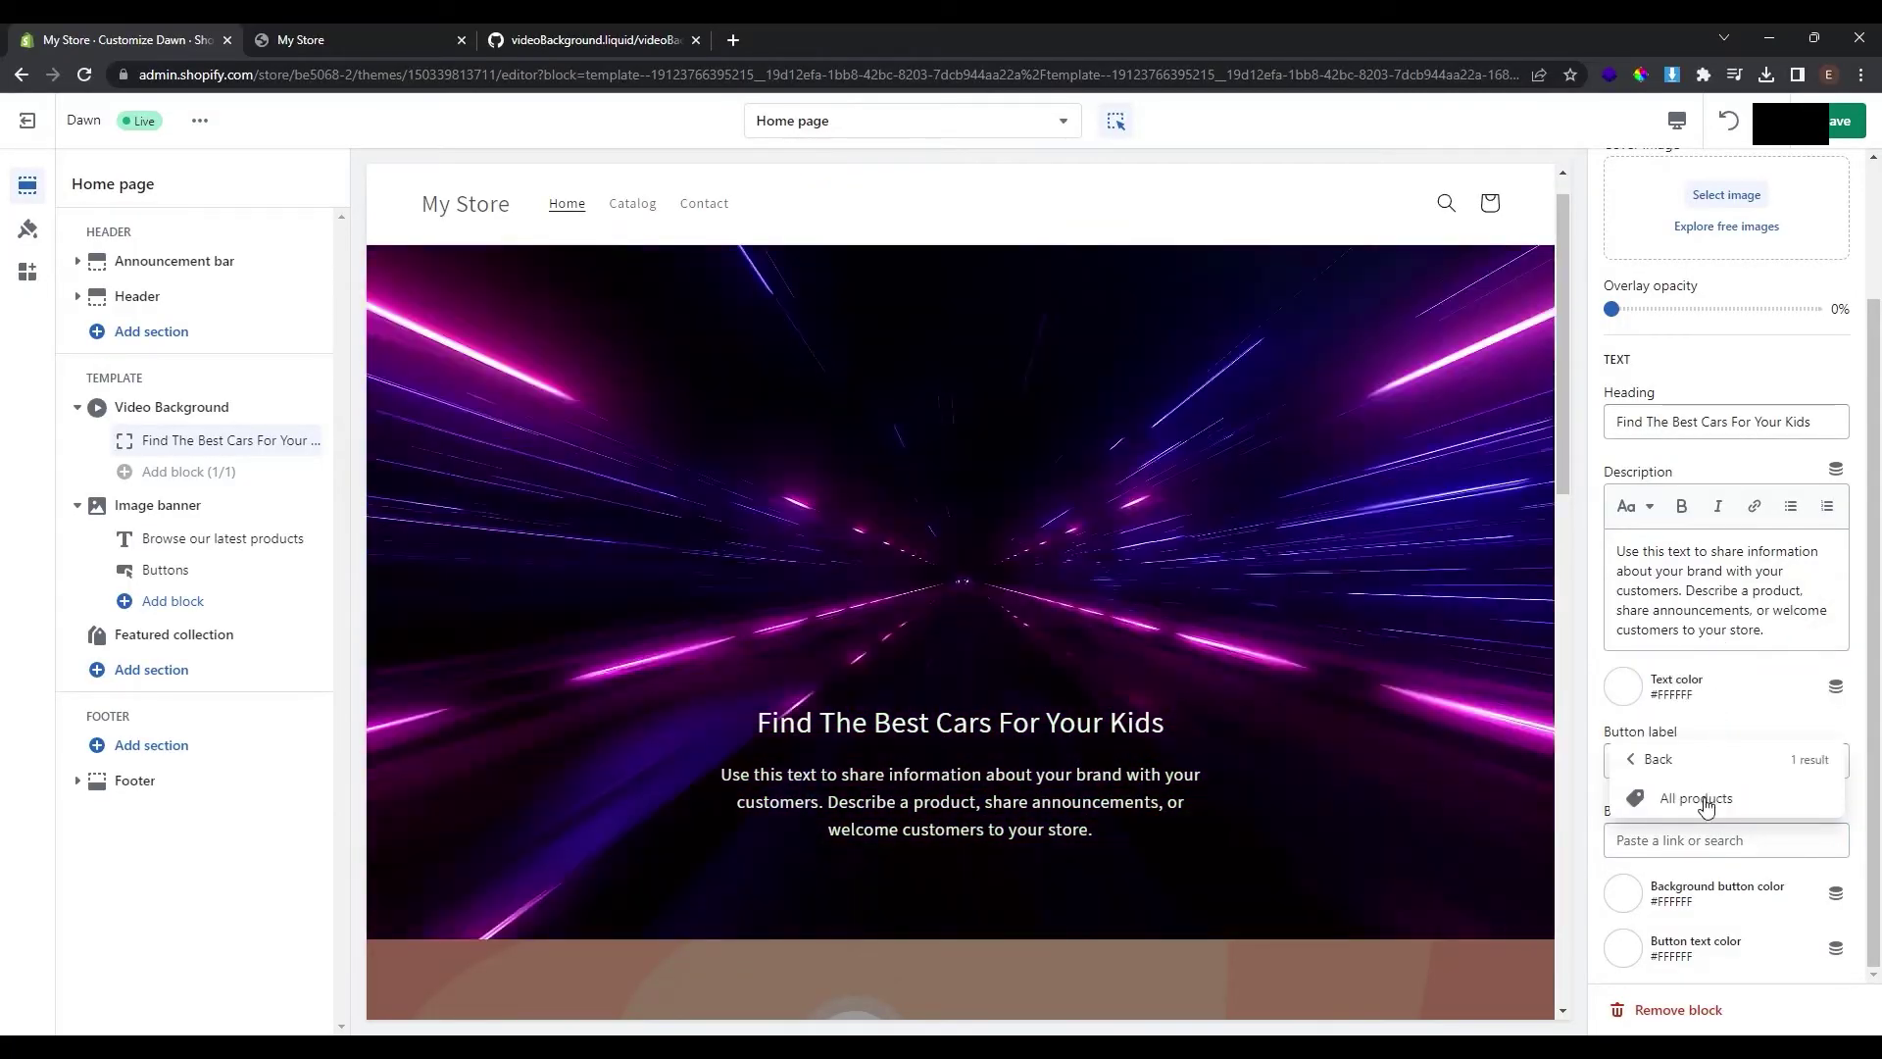
click(1703, 799)
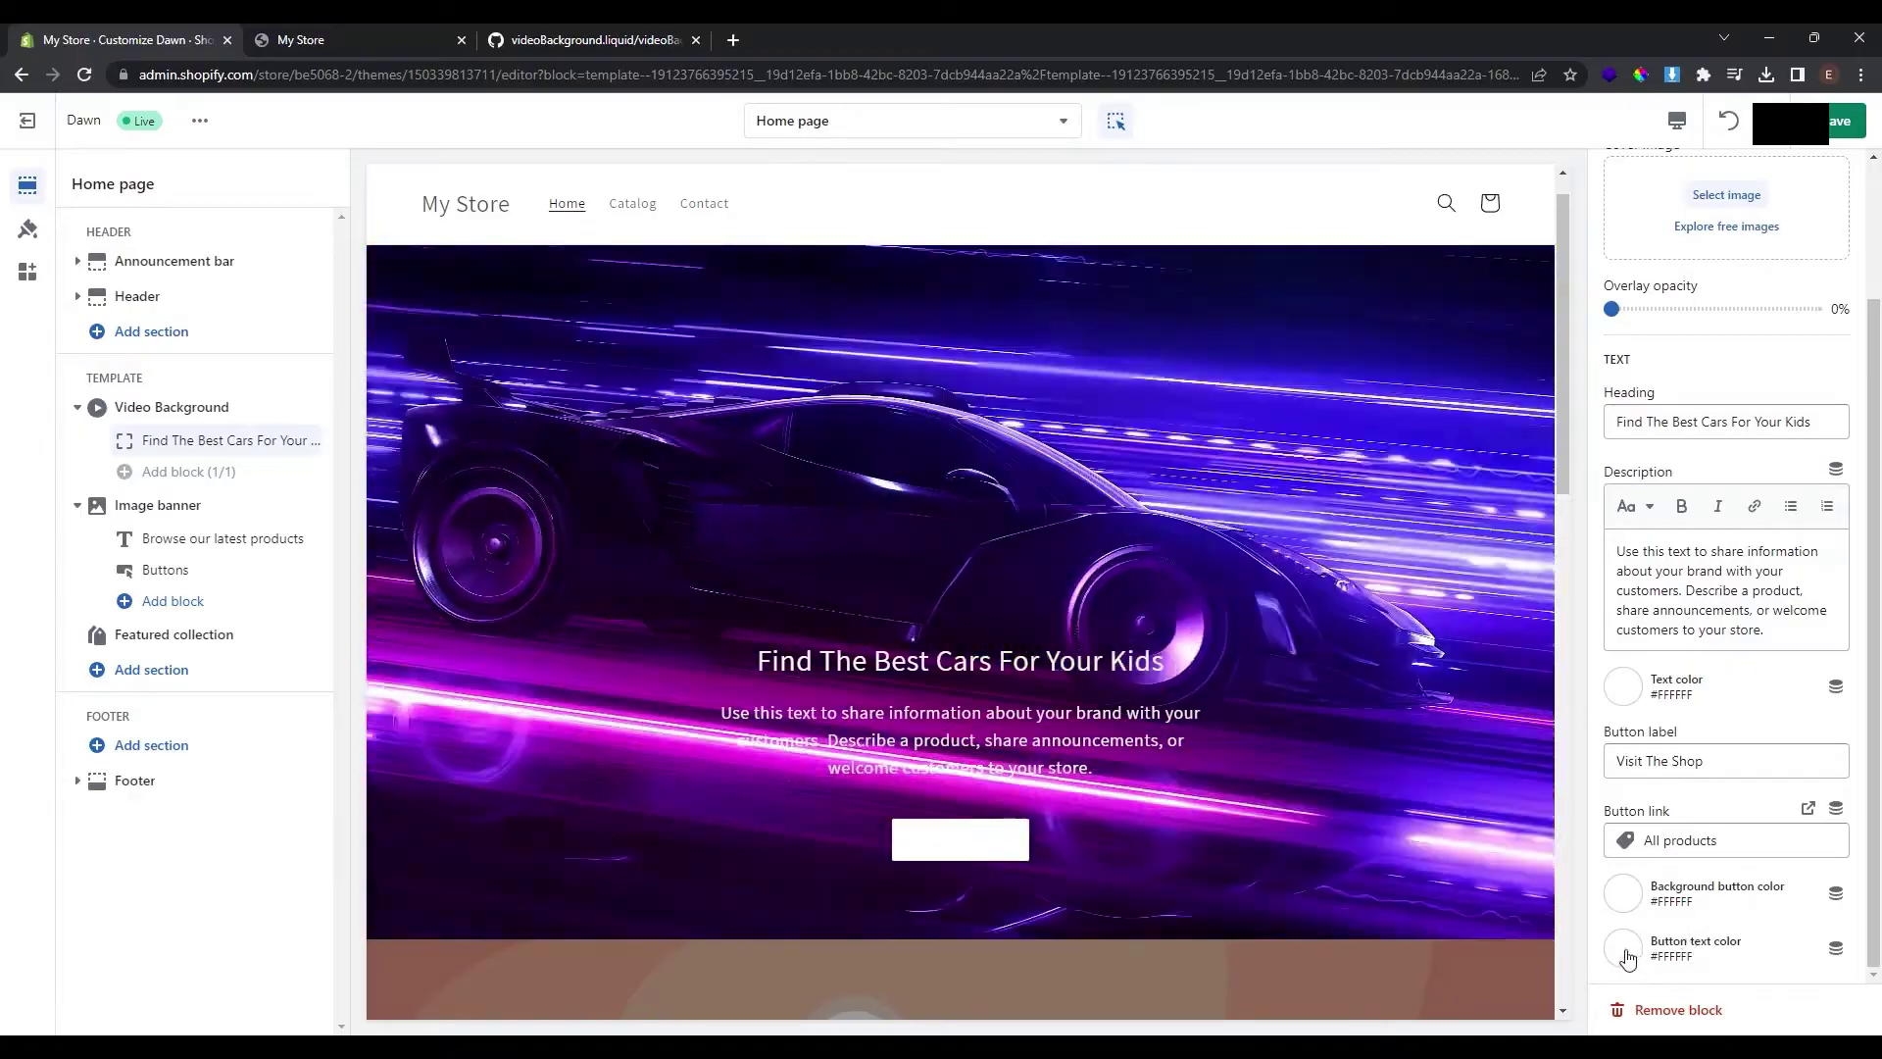
Step: Set the button text colour to black (#000000)
click(1625, 953)
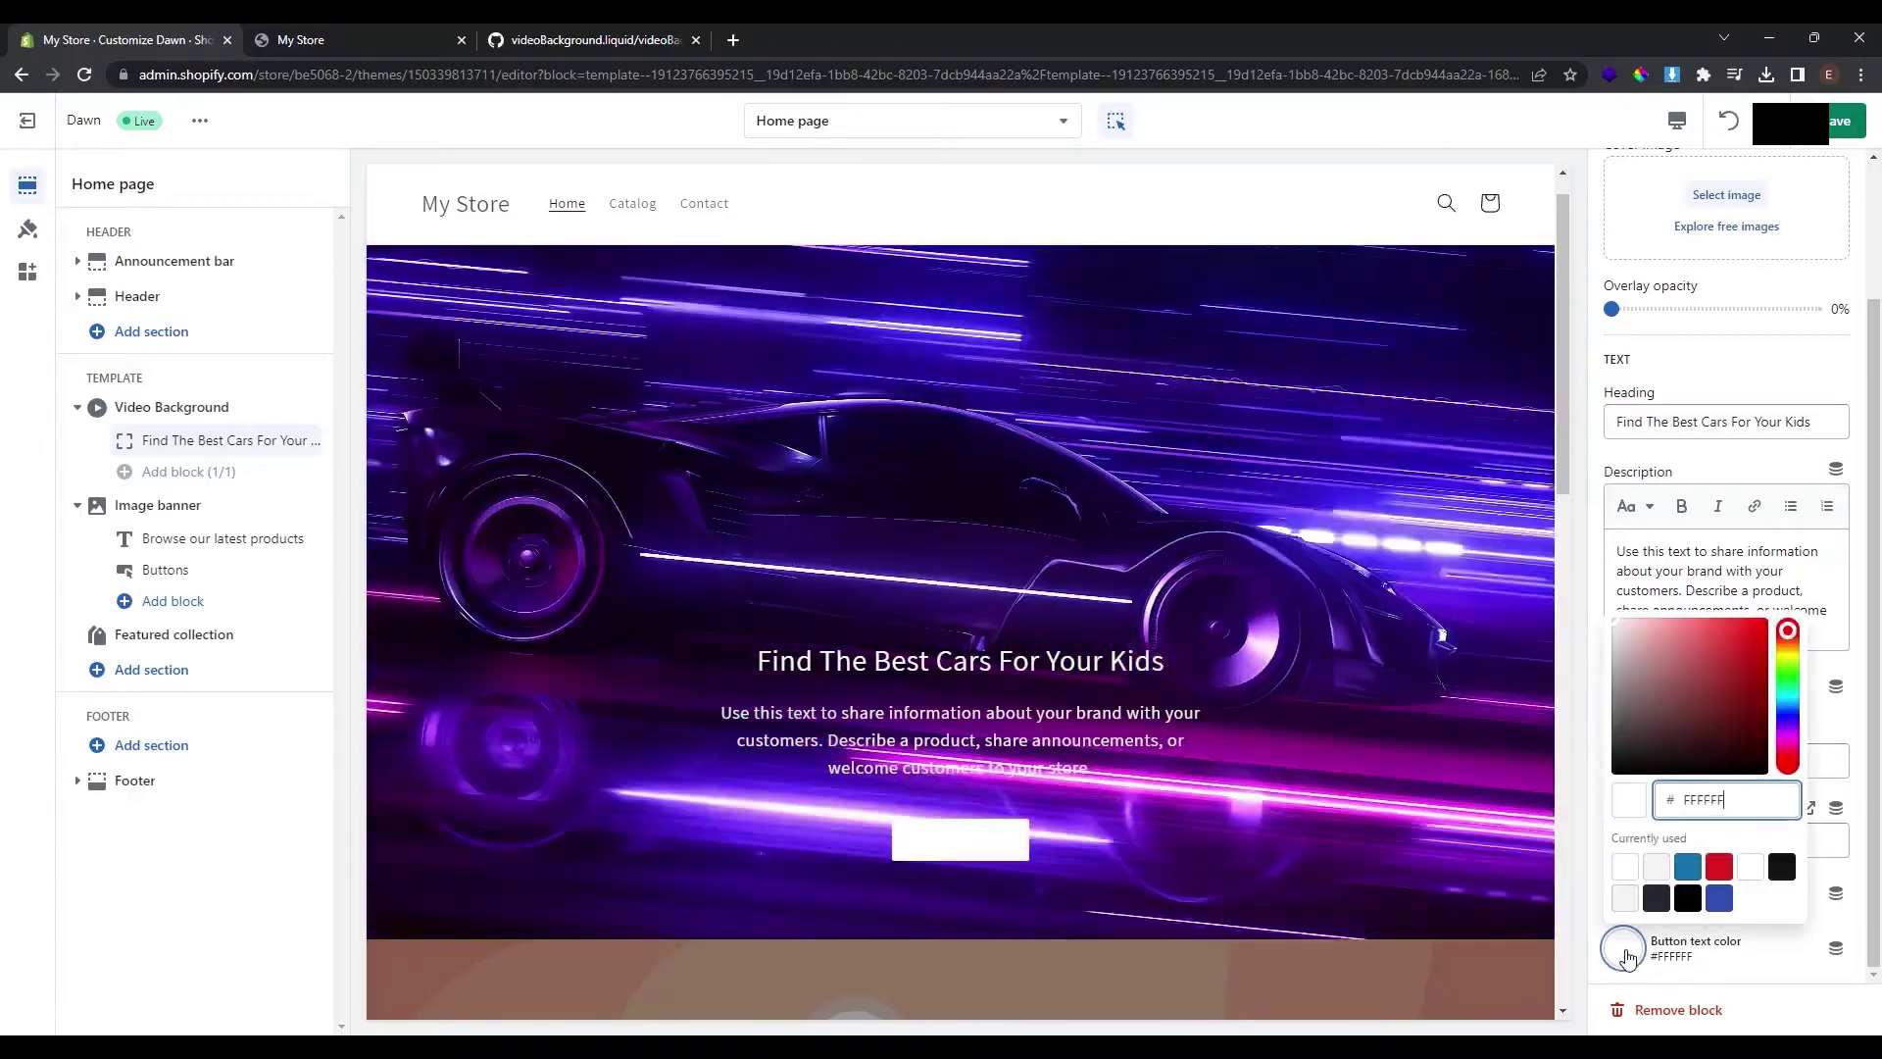
drag(1663, 660, 1607, 796)
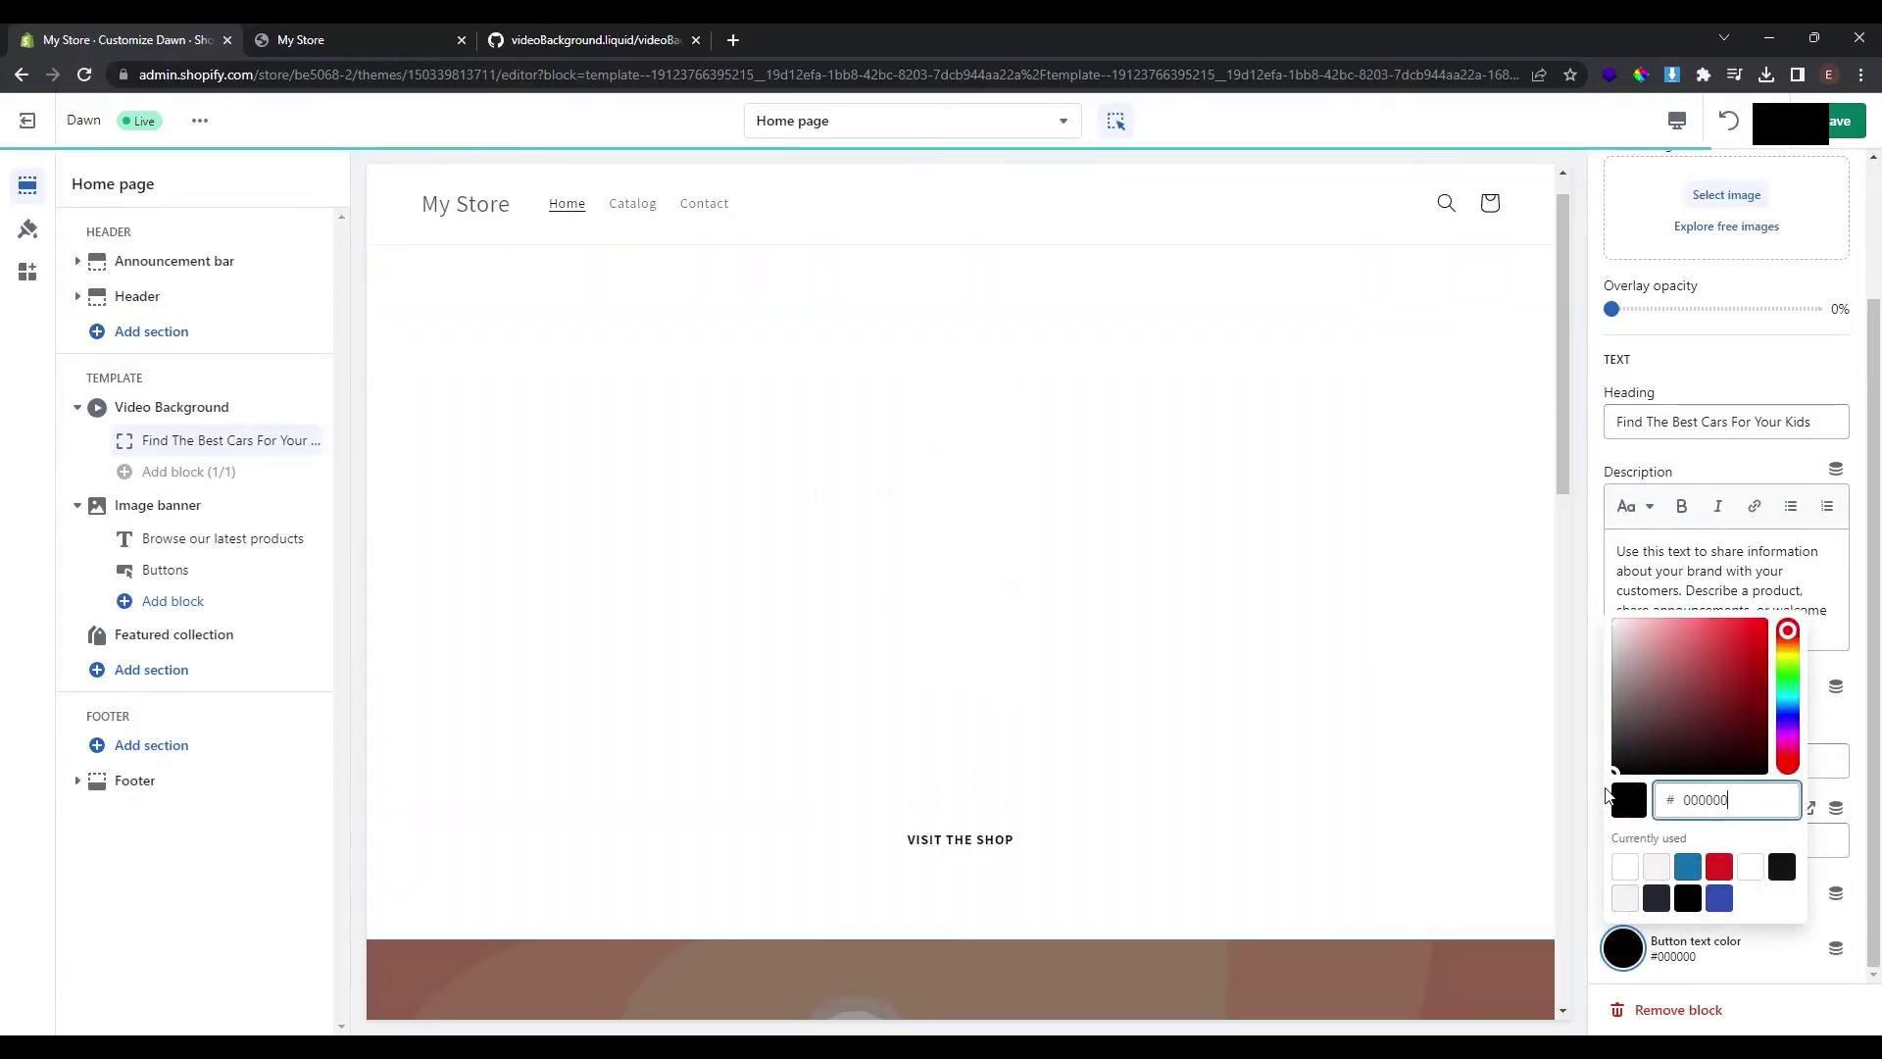
click(1743, 901)
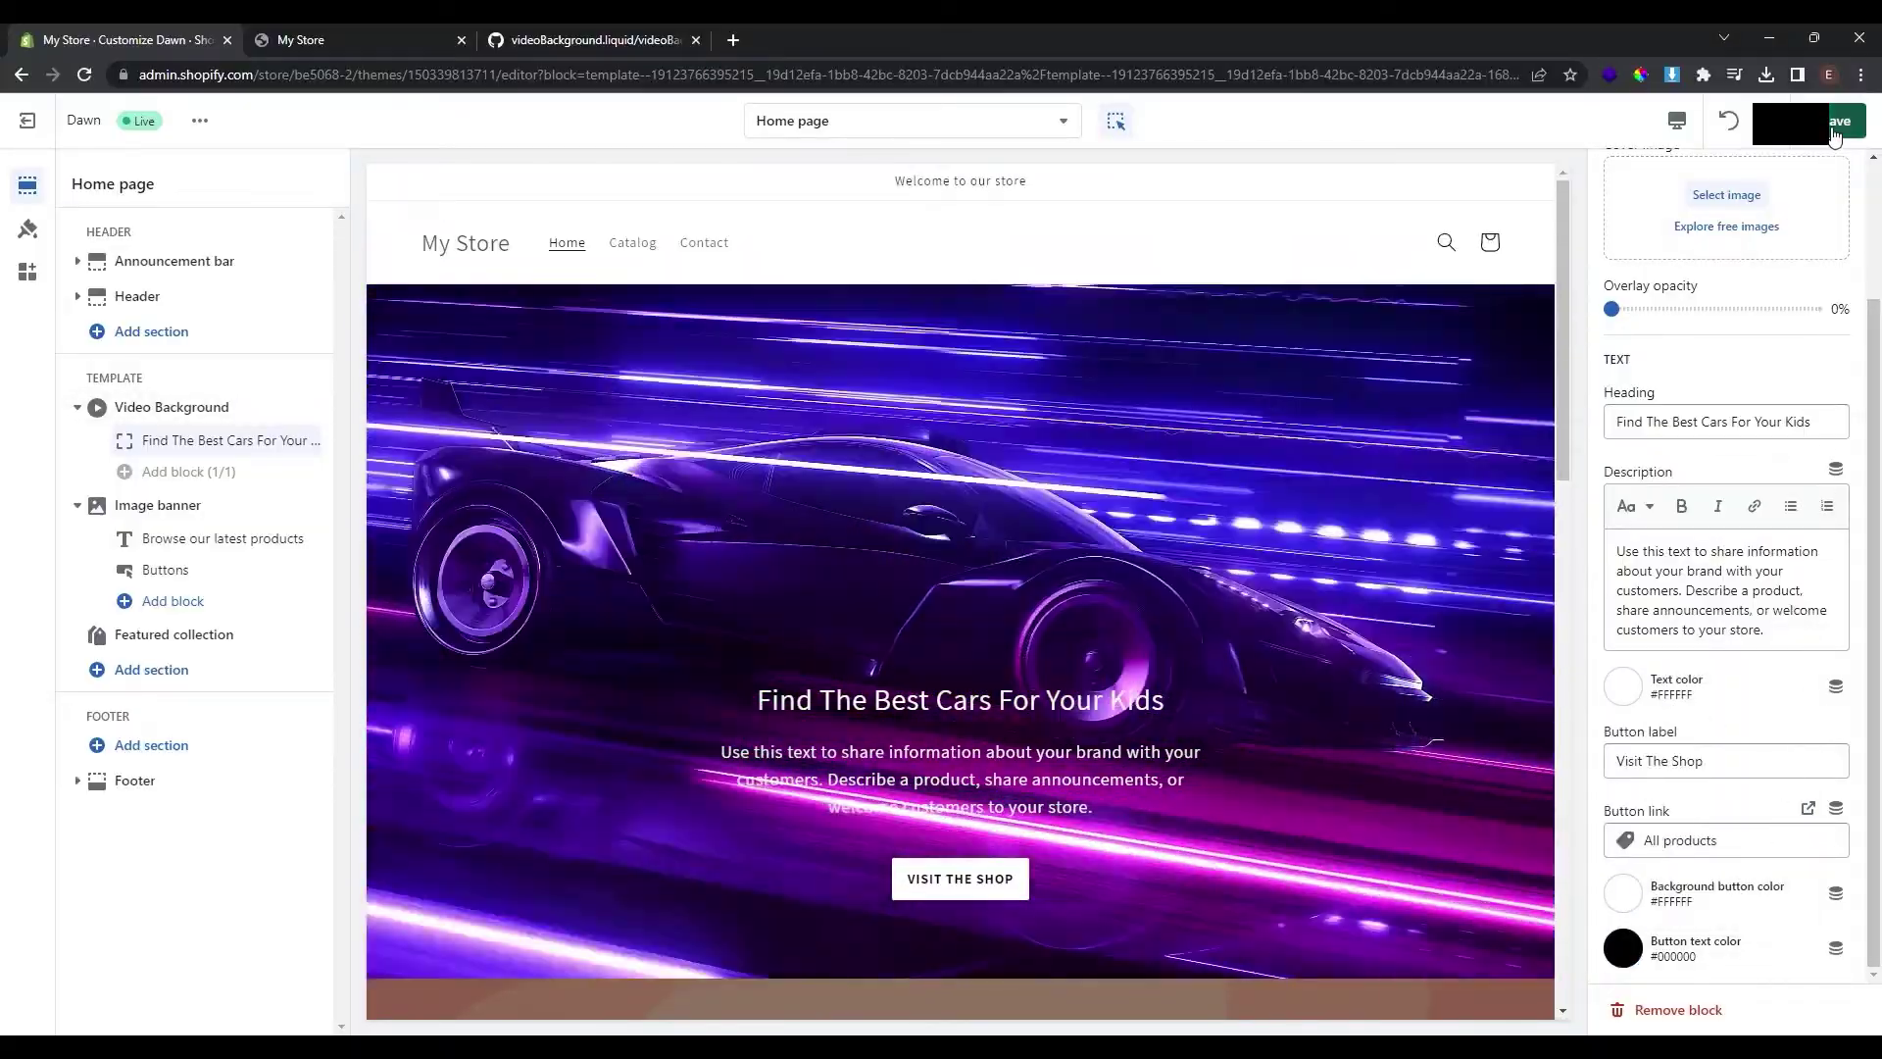
Step: Save the theme changes and view the live storefront in a new tab
click(1836, 133)
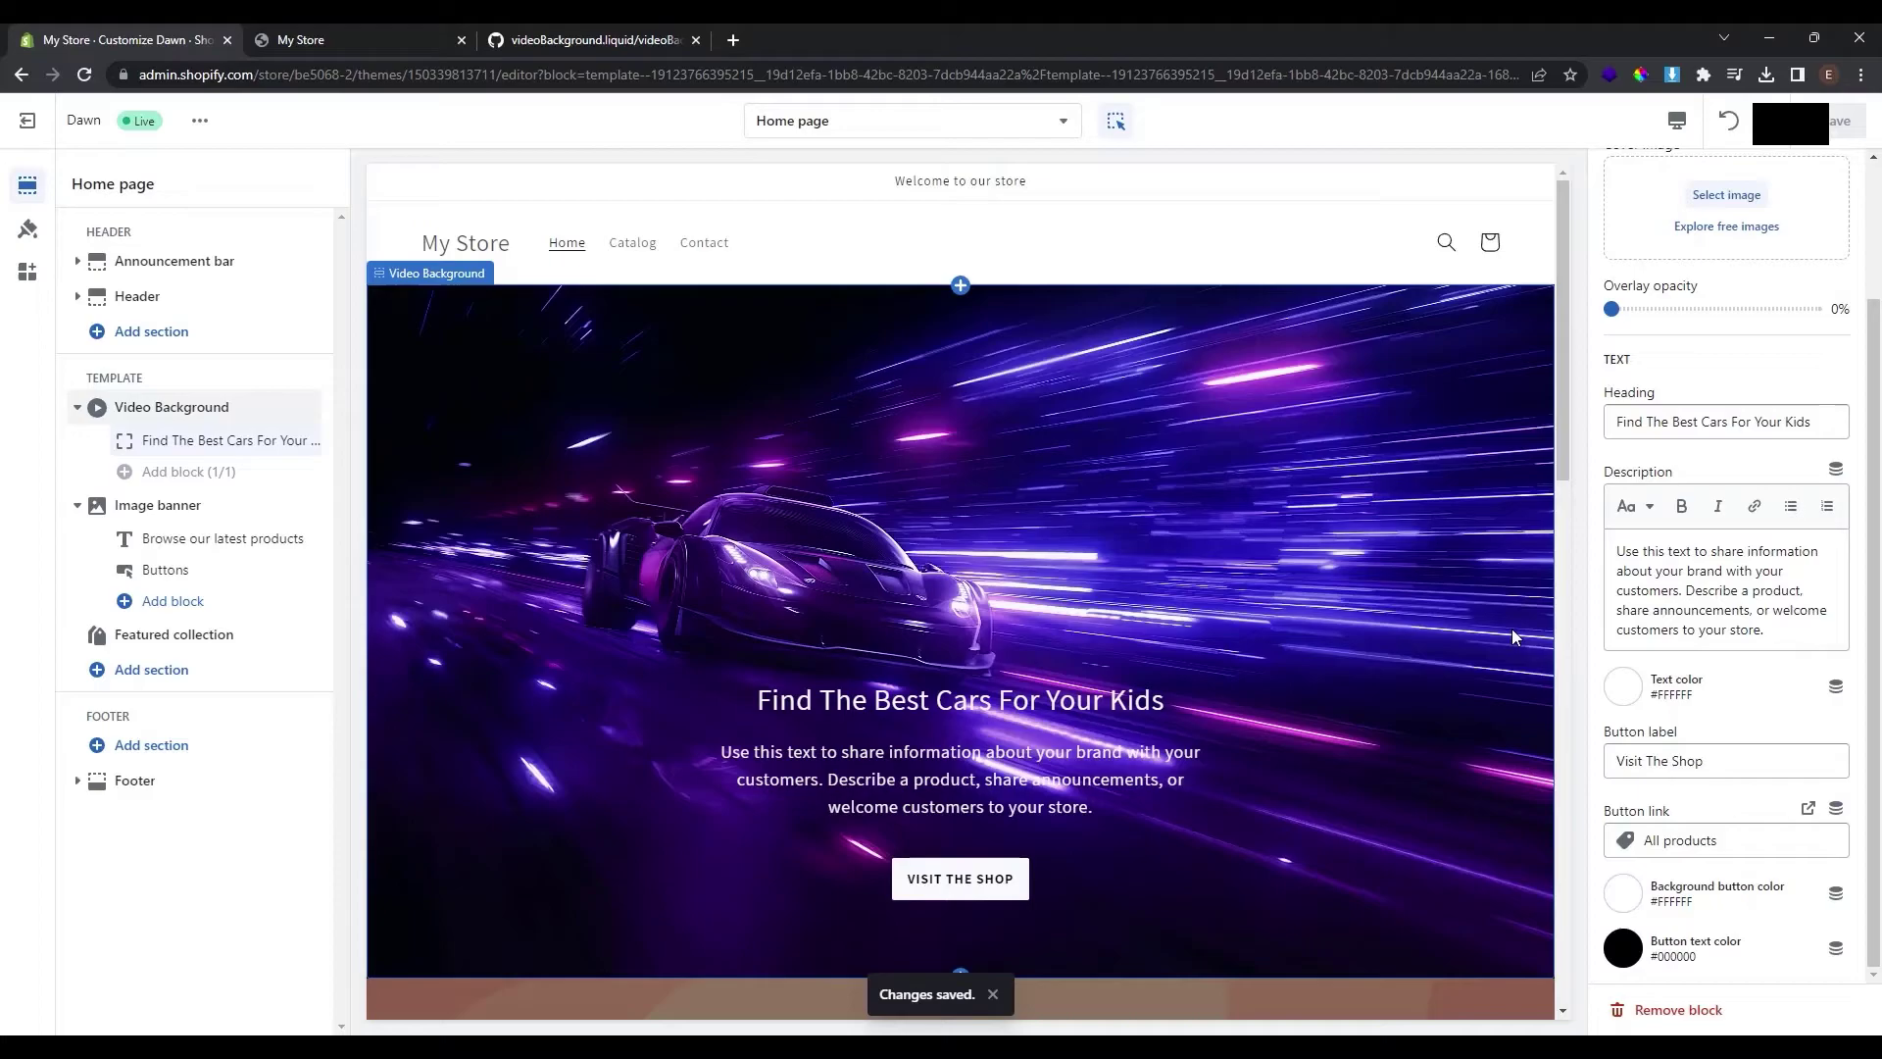
click(204, 121)
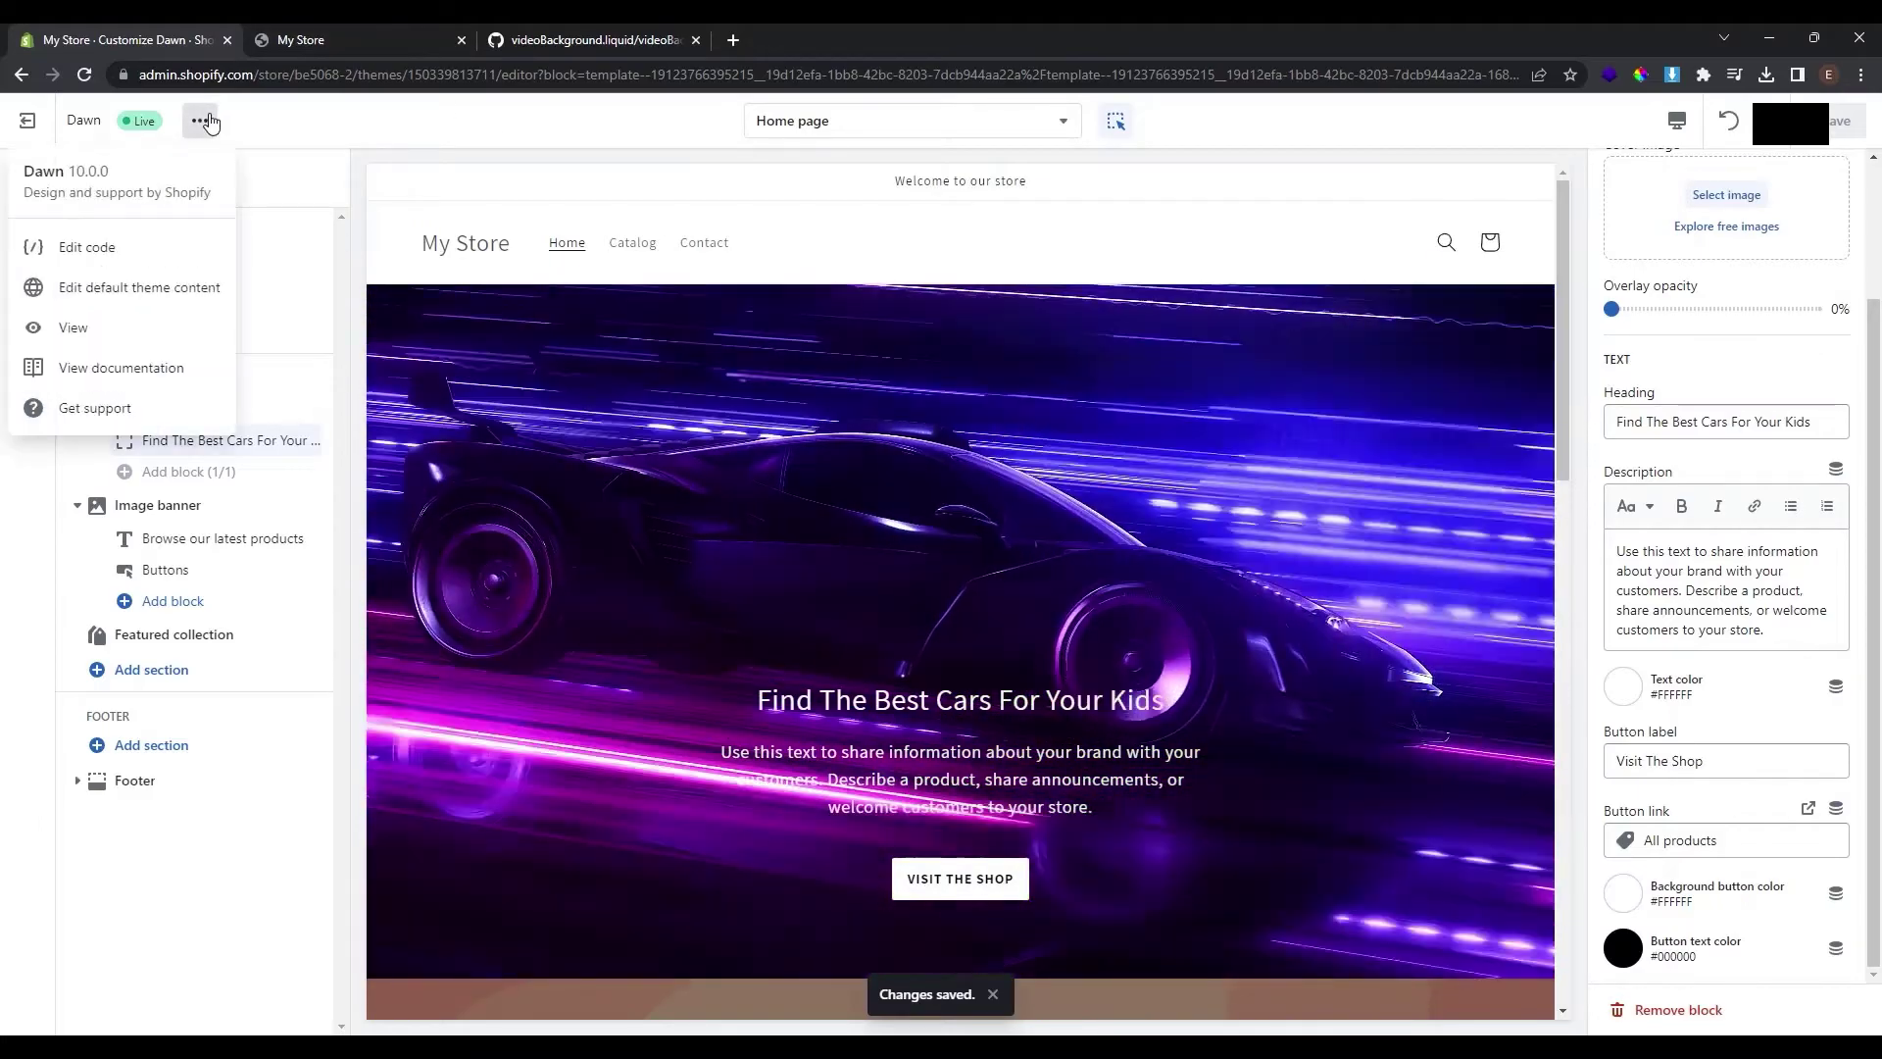
click(76, 328)
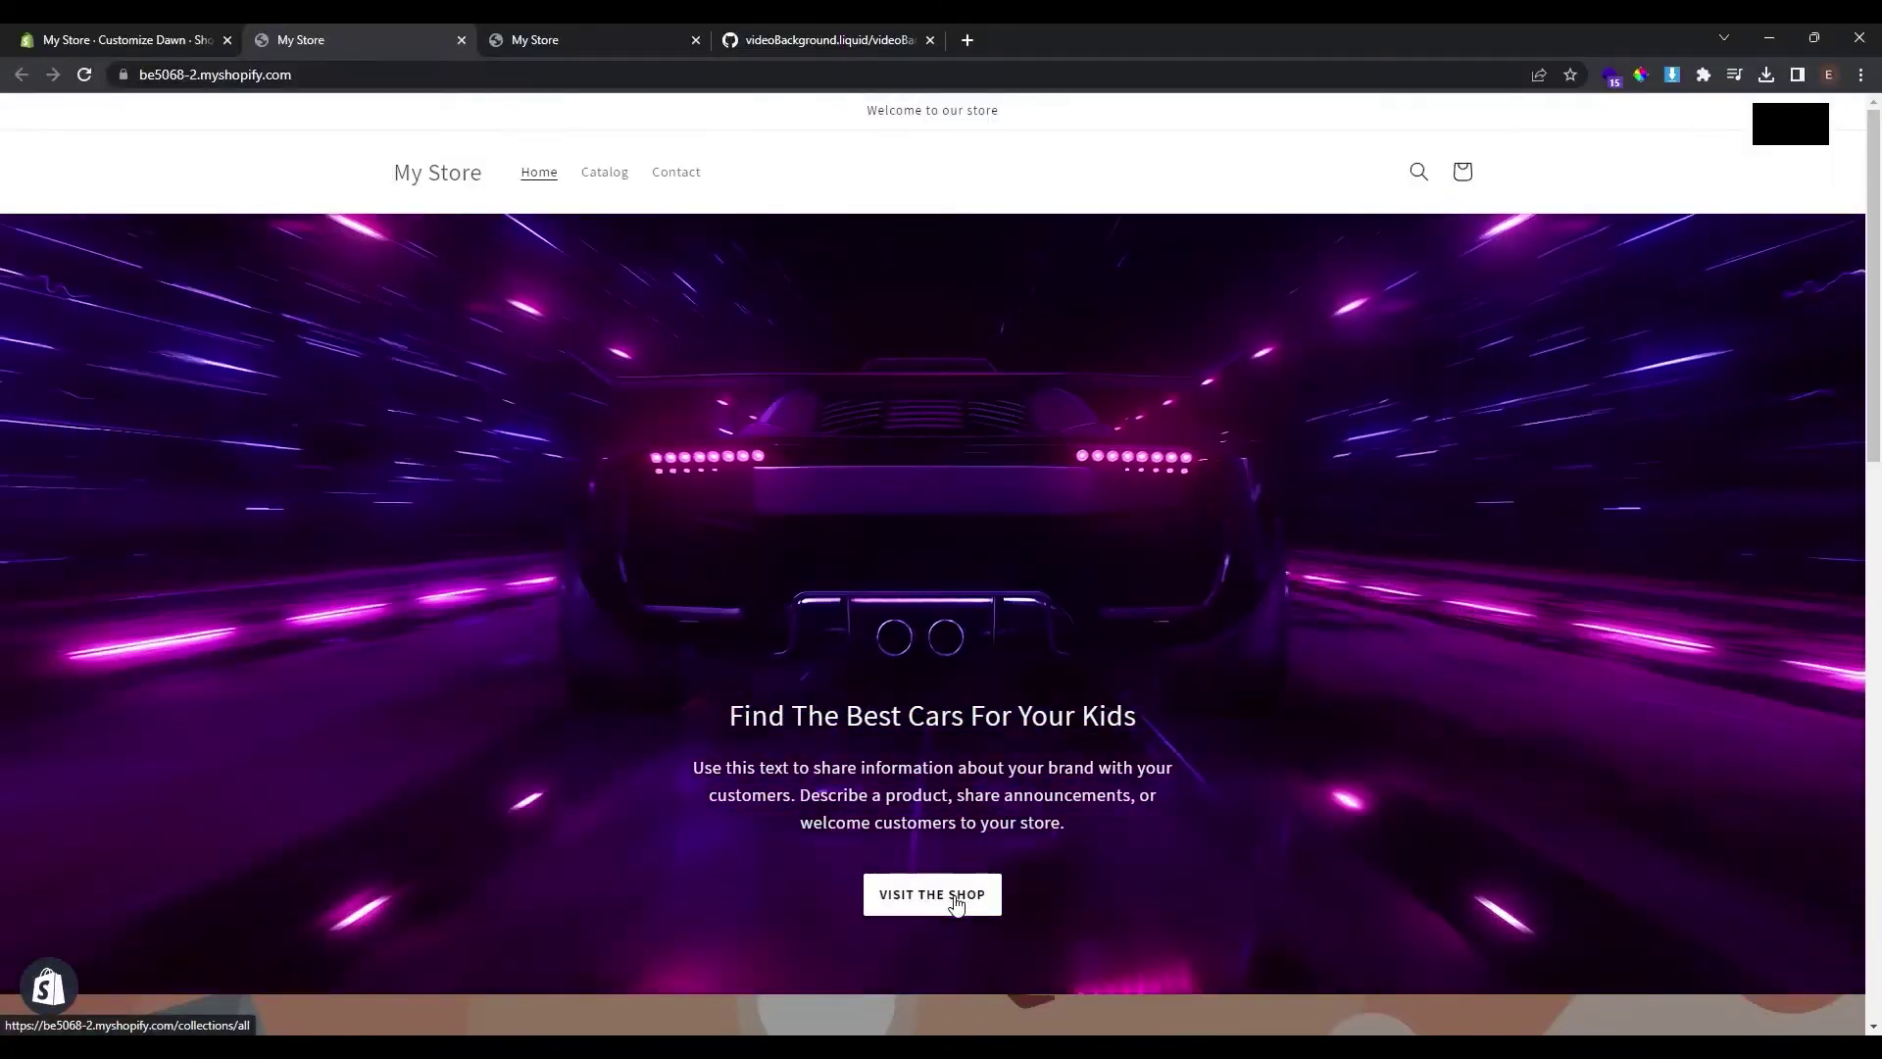
Step: Test the Visit The Shop button, then close that tab and go back to the editor
click(957, 904)
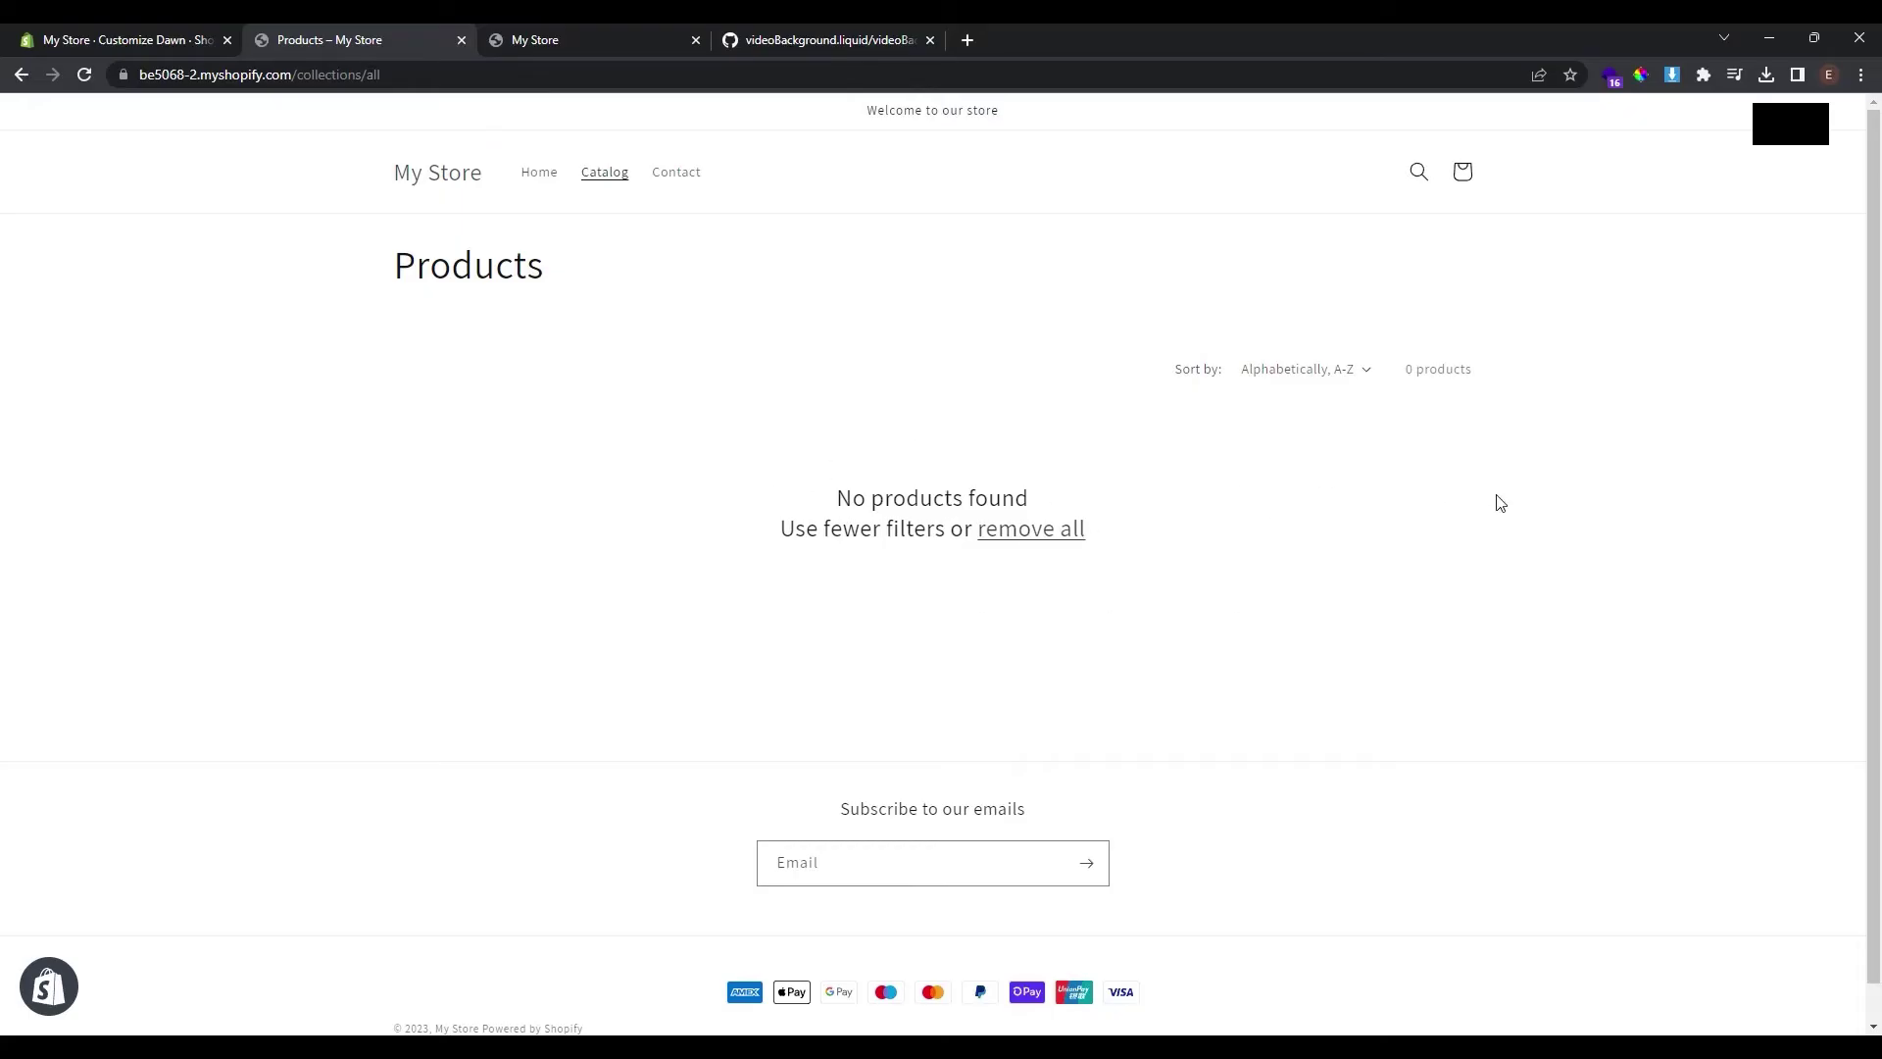
key(ctrl+w)
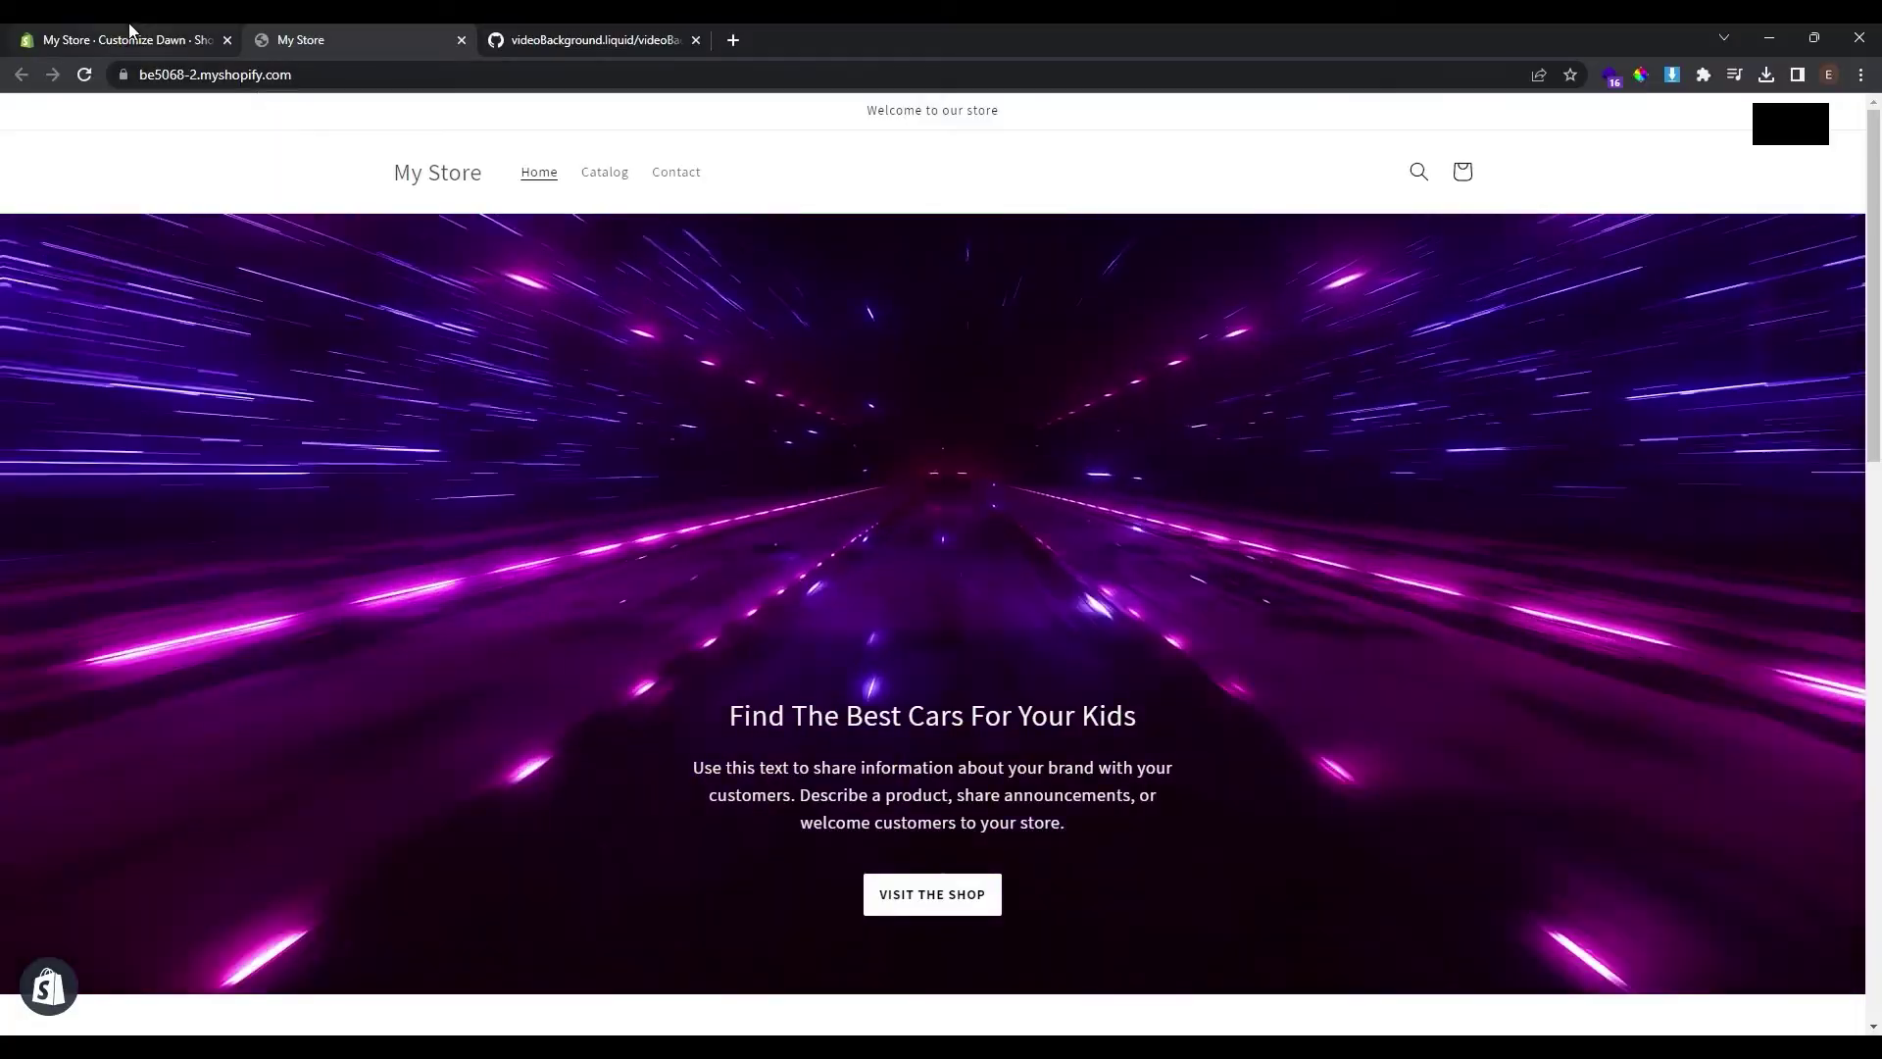
click(131, 37)
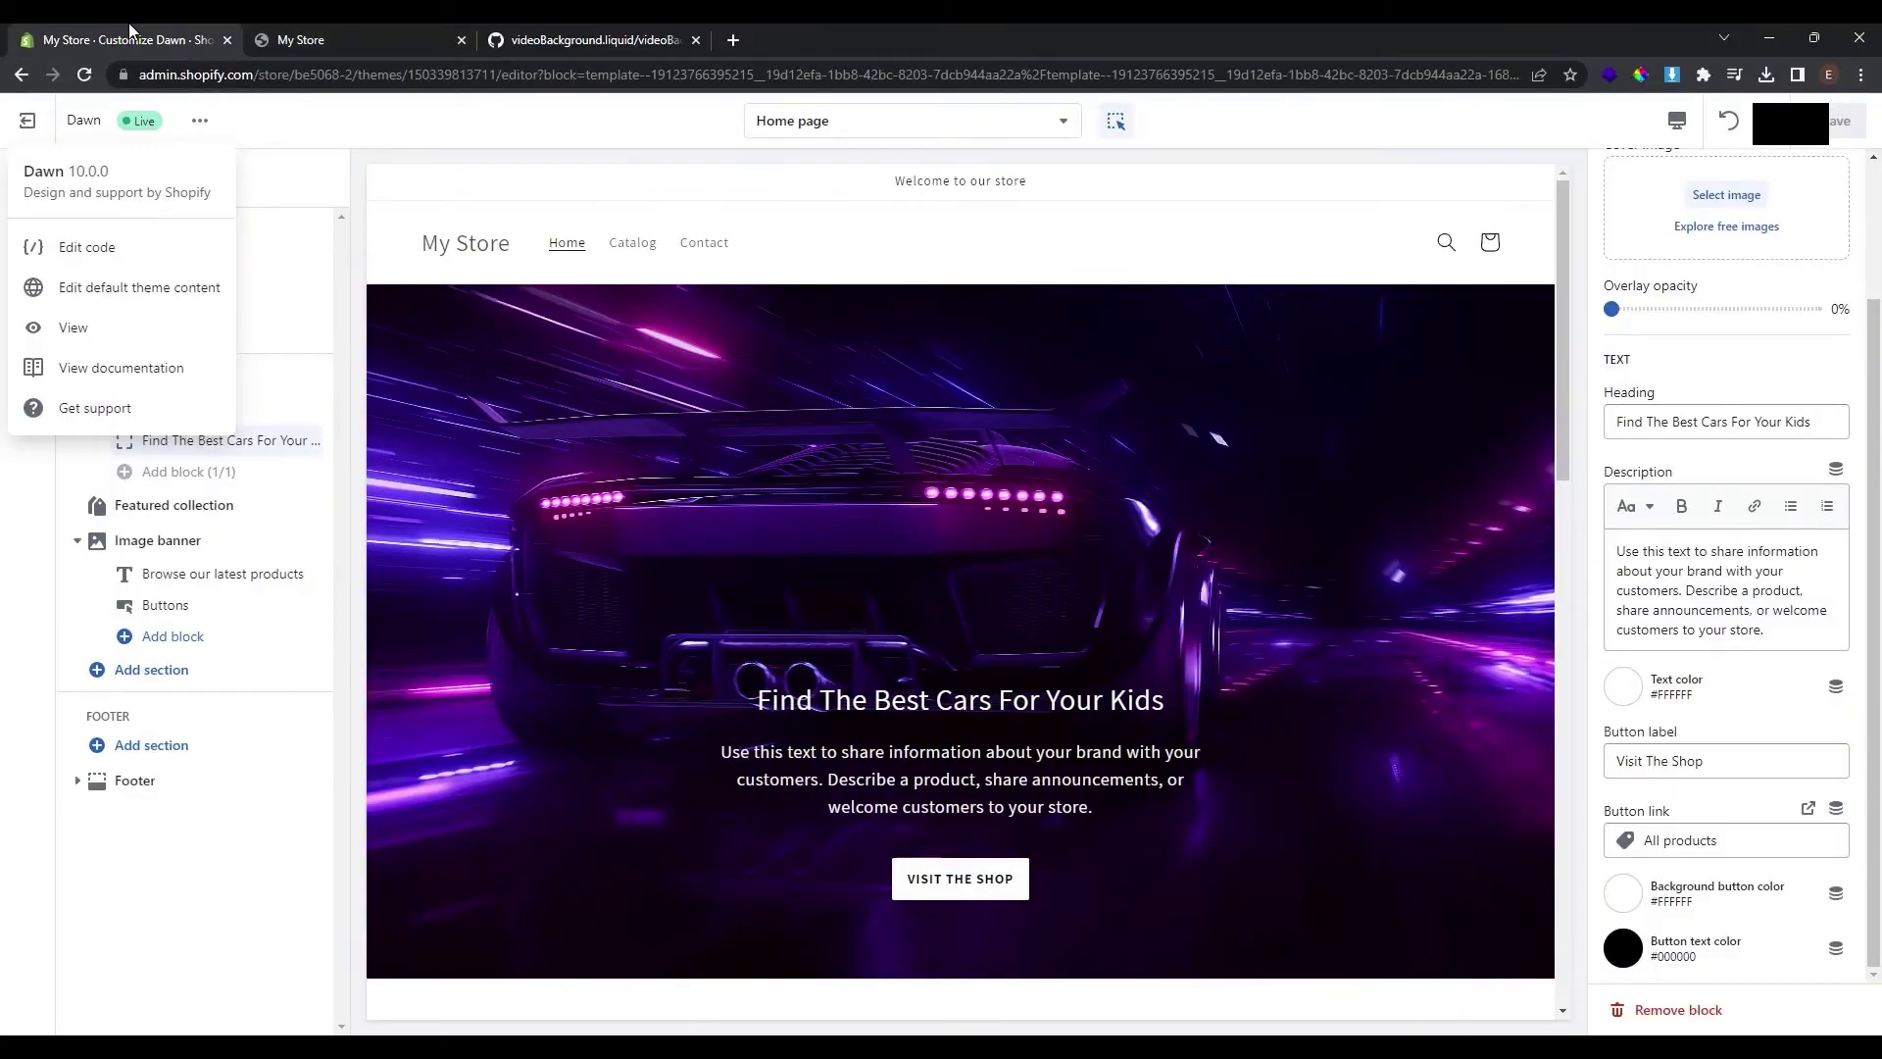
Step: Leave the theme editor and start a new product from the Products list
click(27, 120)
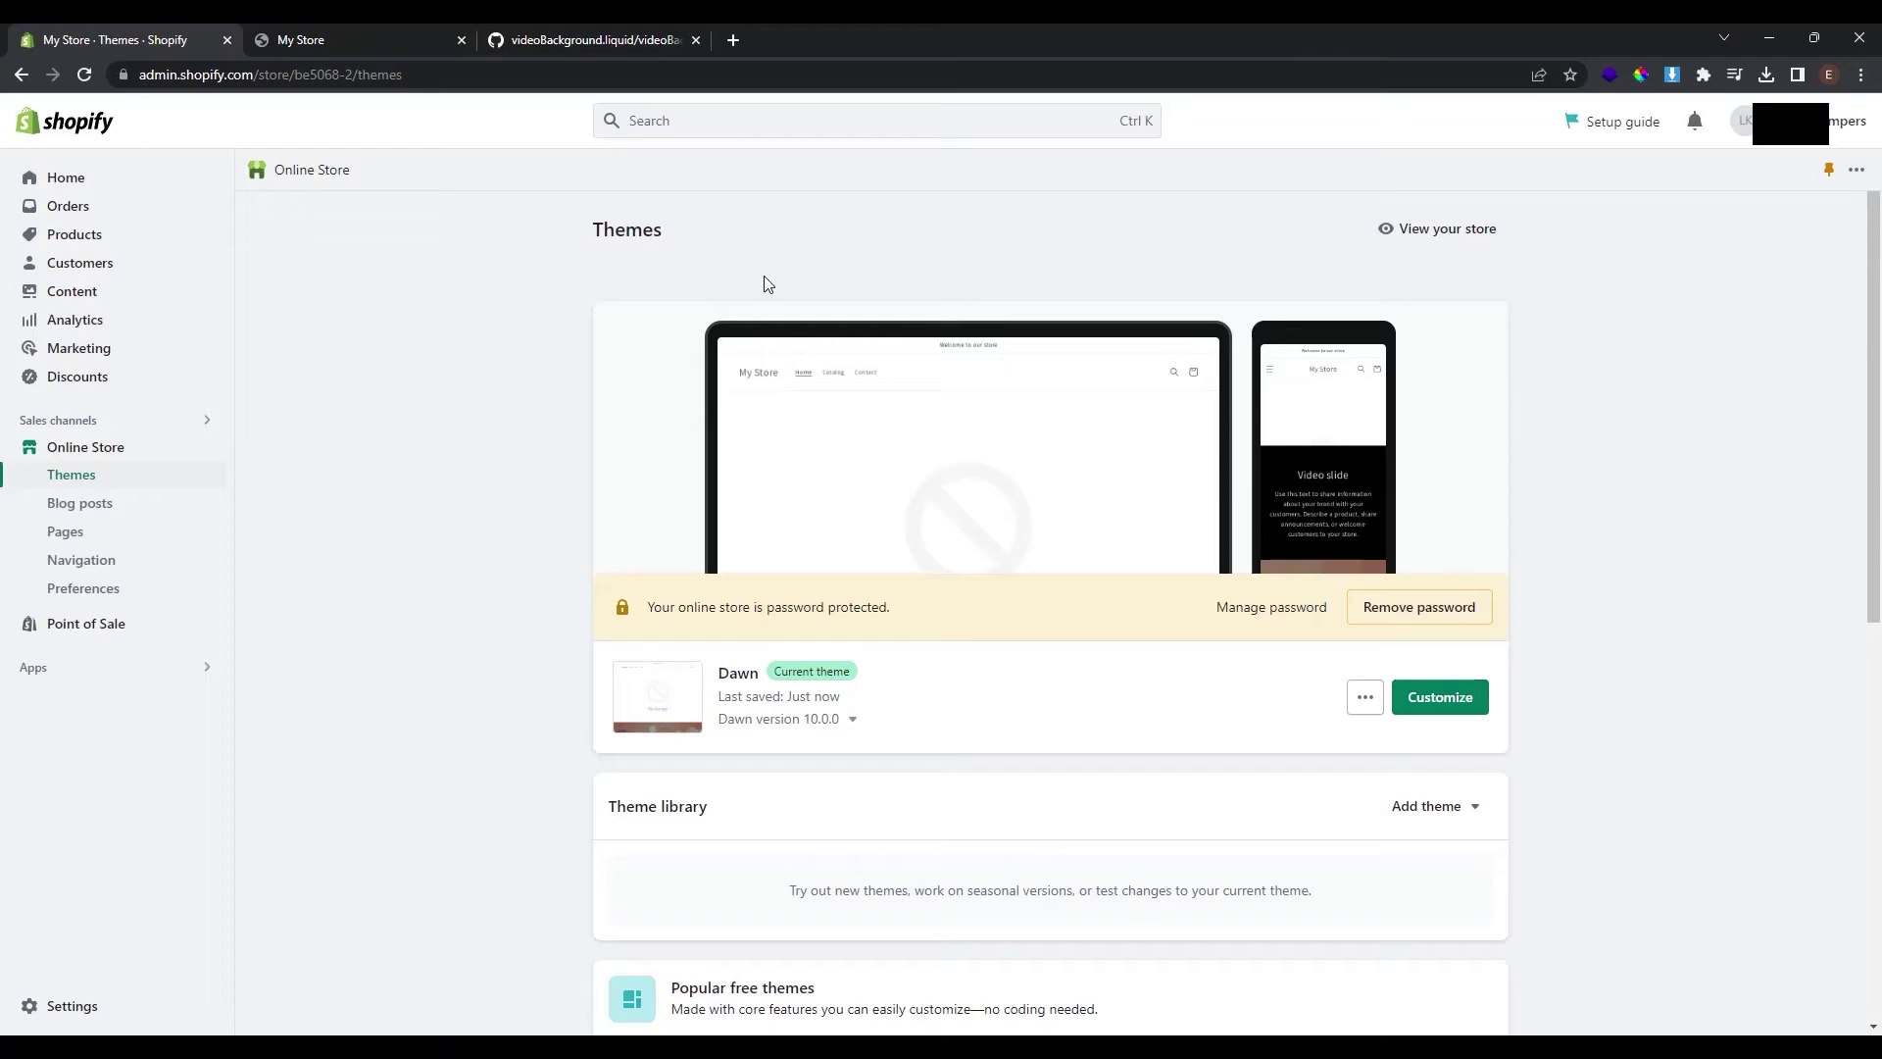
click(120, 243)
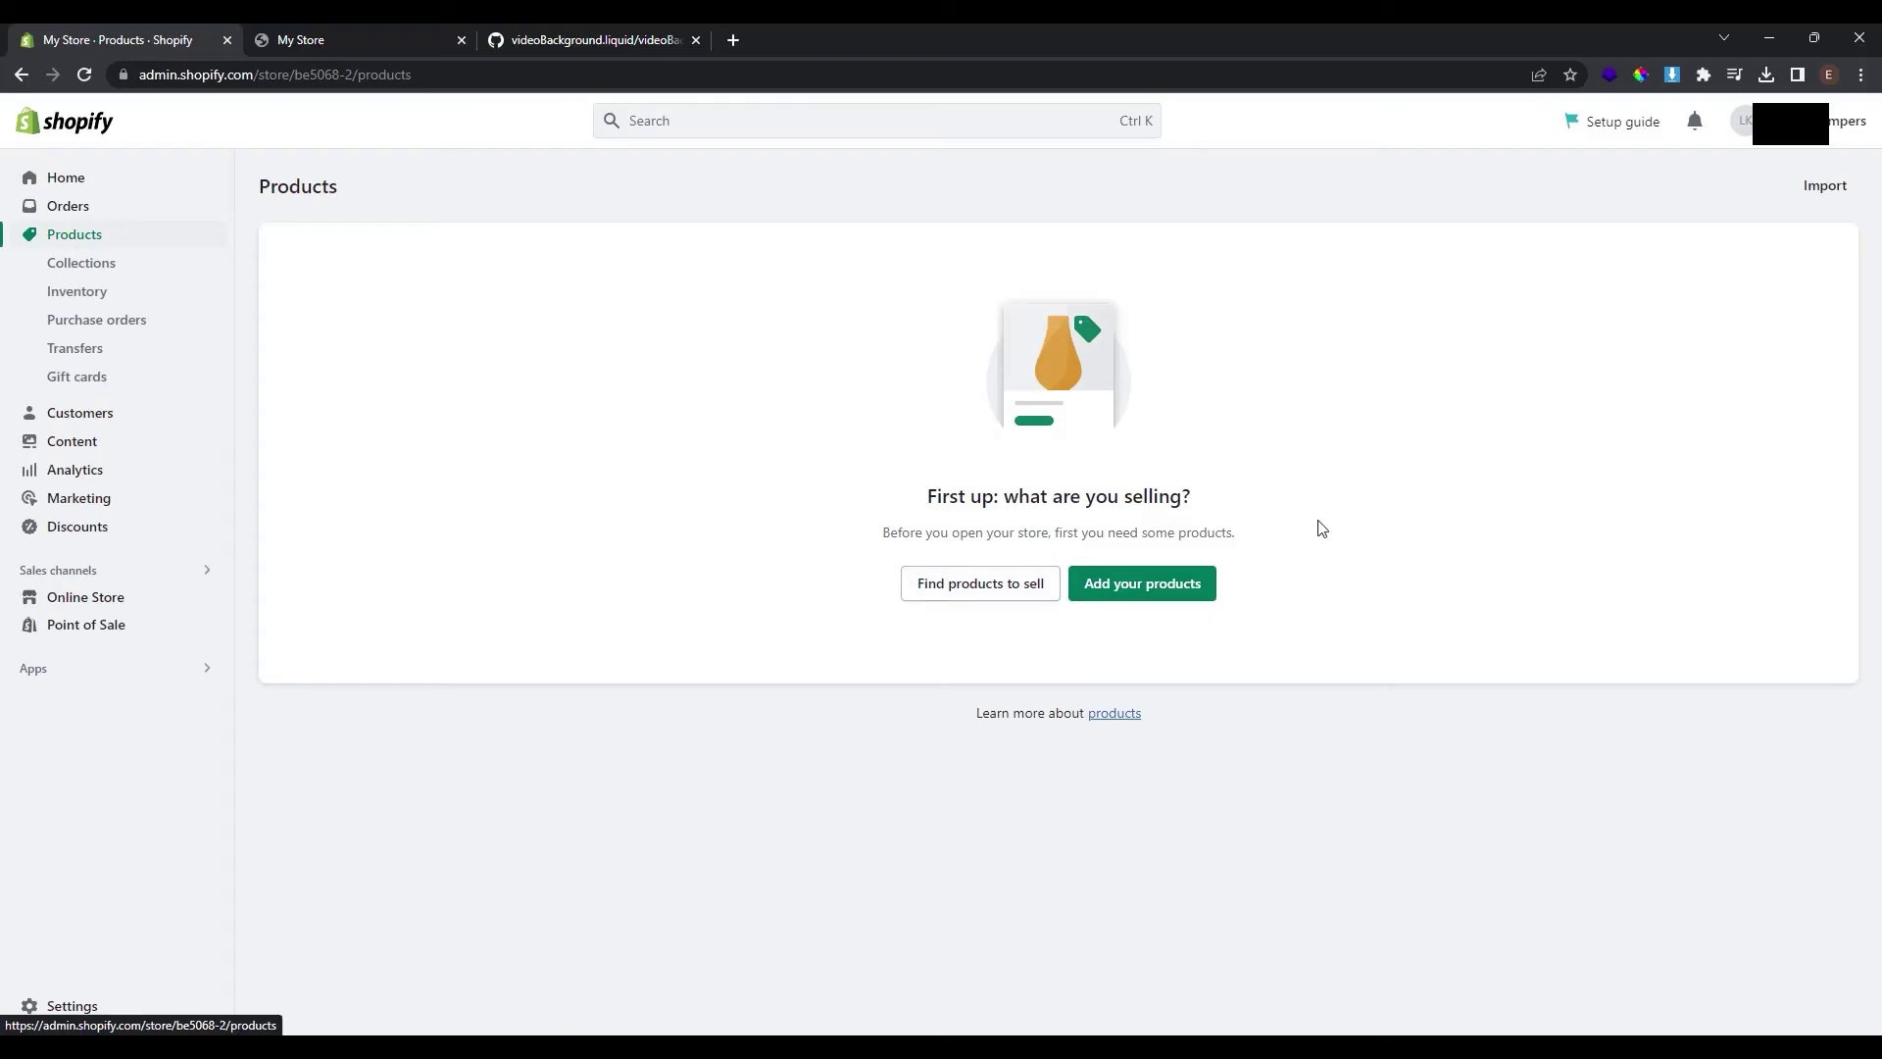
click(1197, 592)
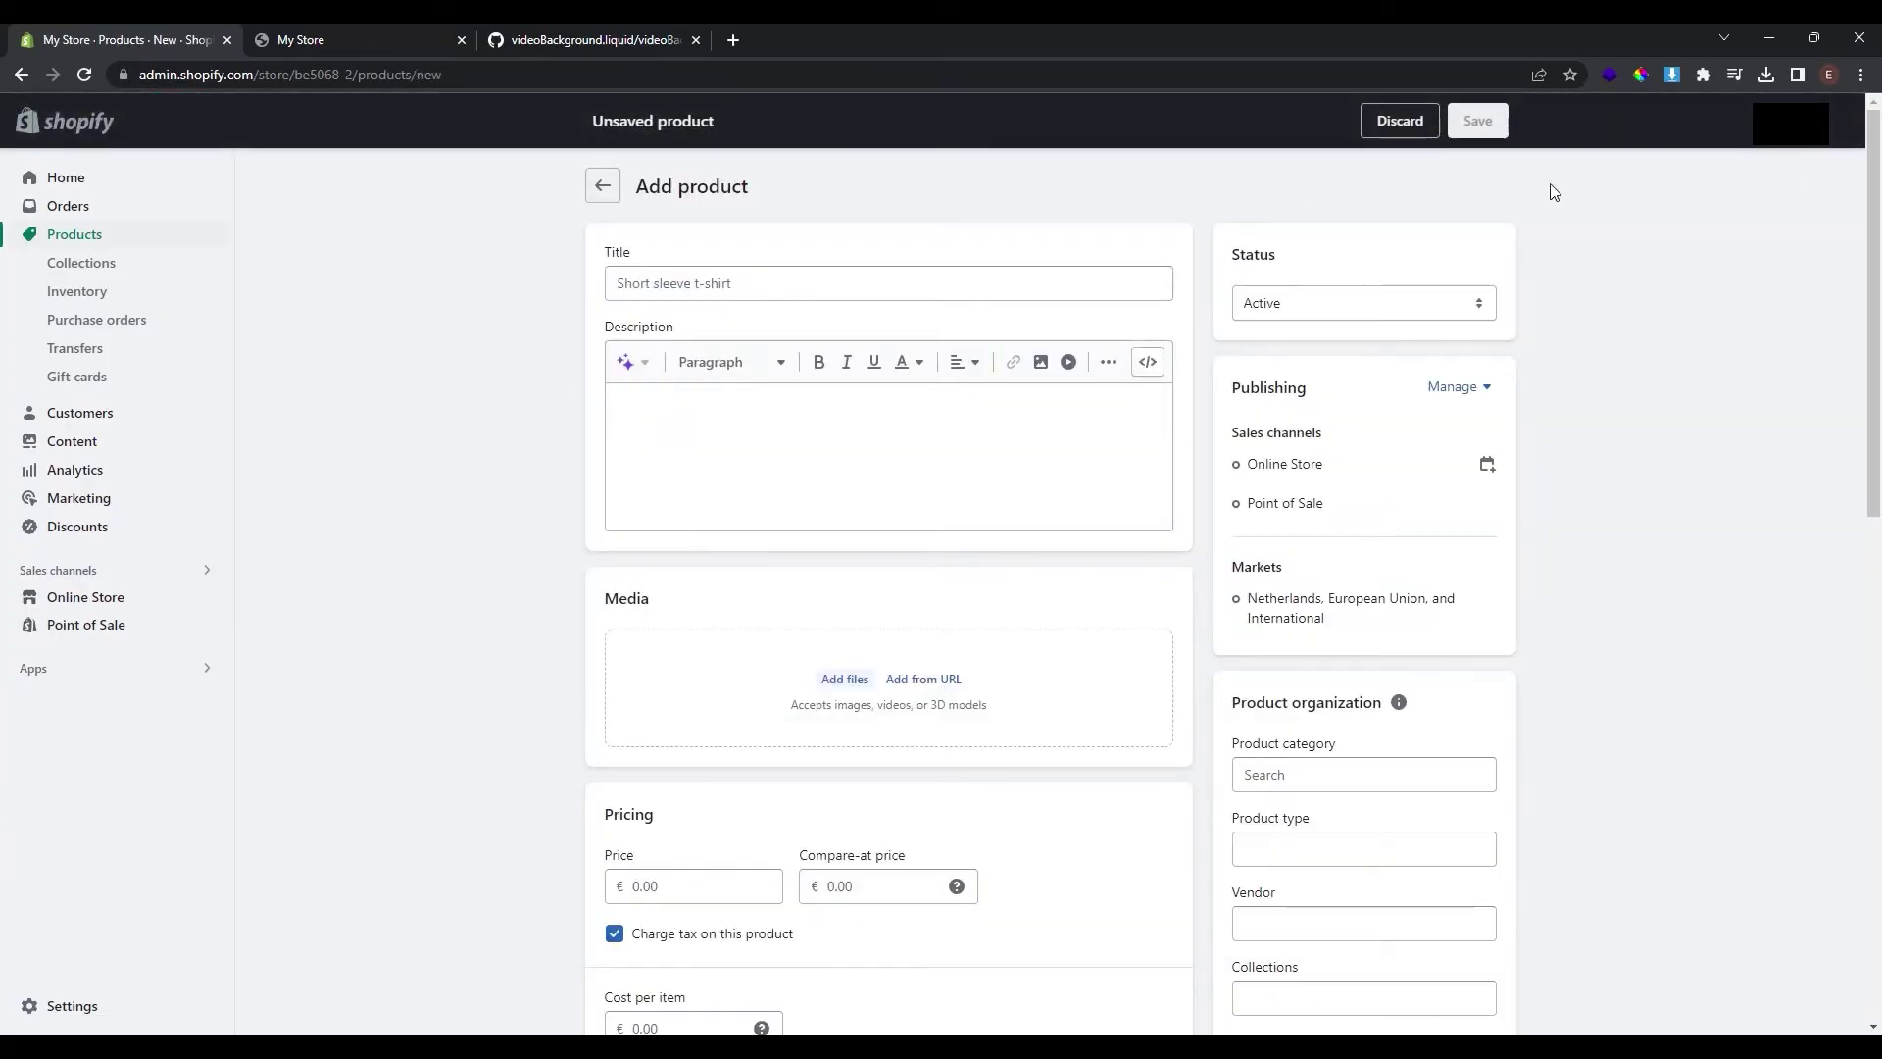
scroll(1151, 647, down, 9)
scroll(1151, 647, up, 9)
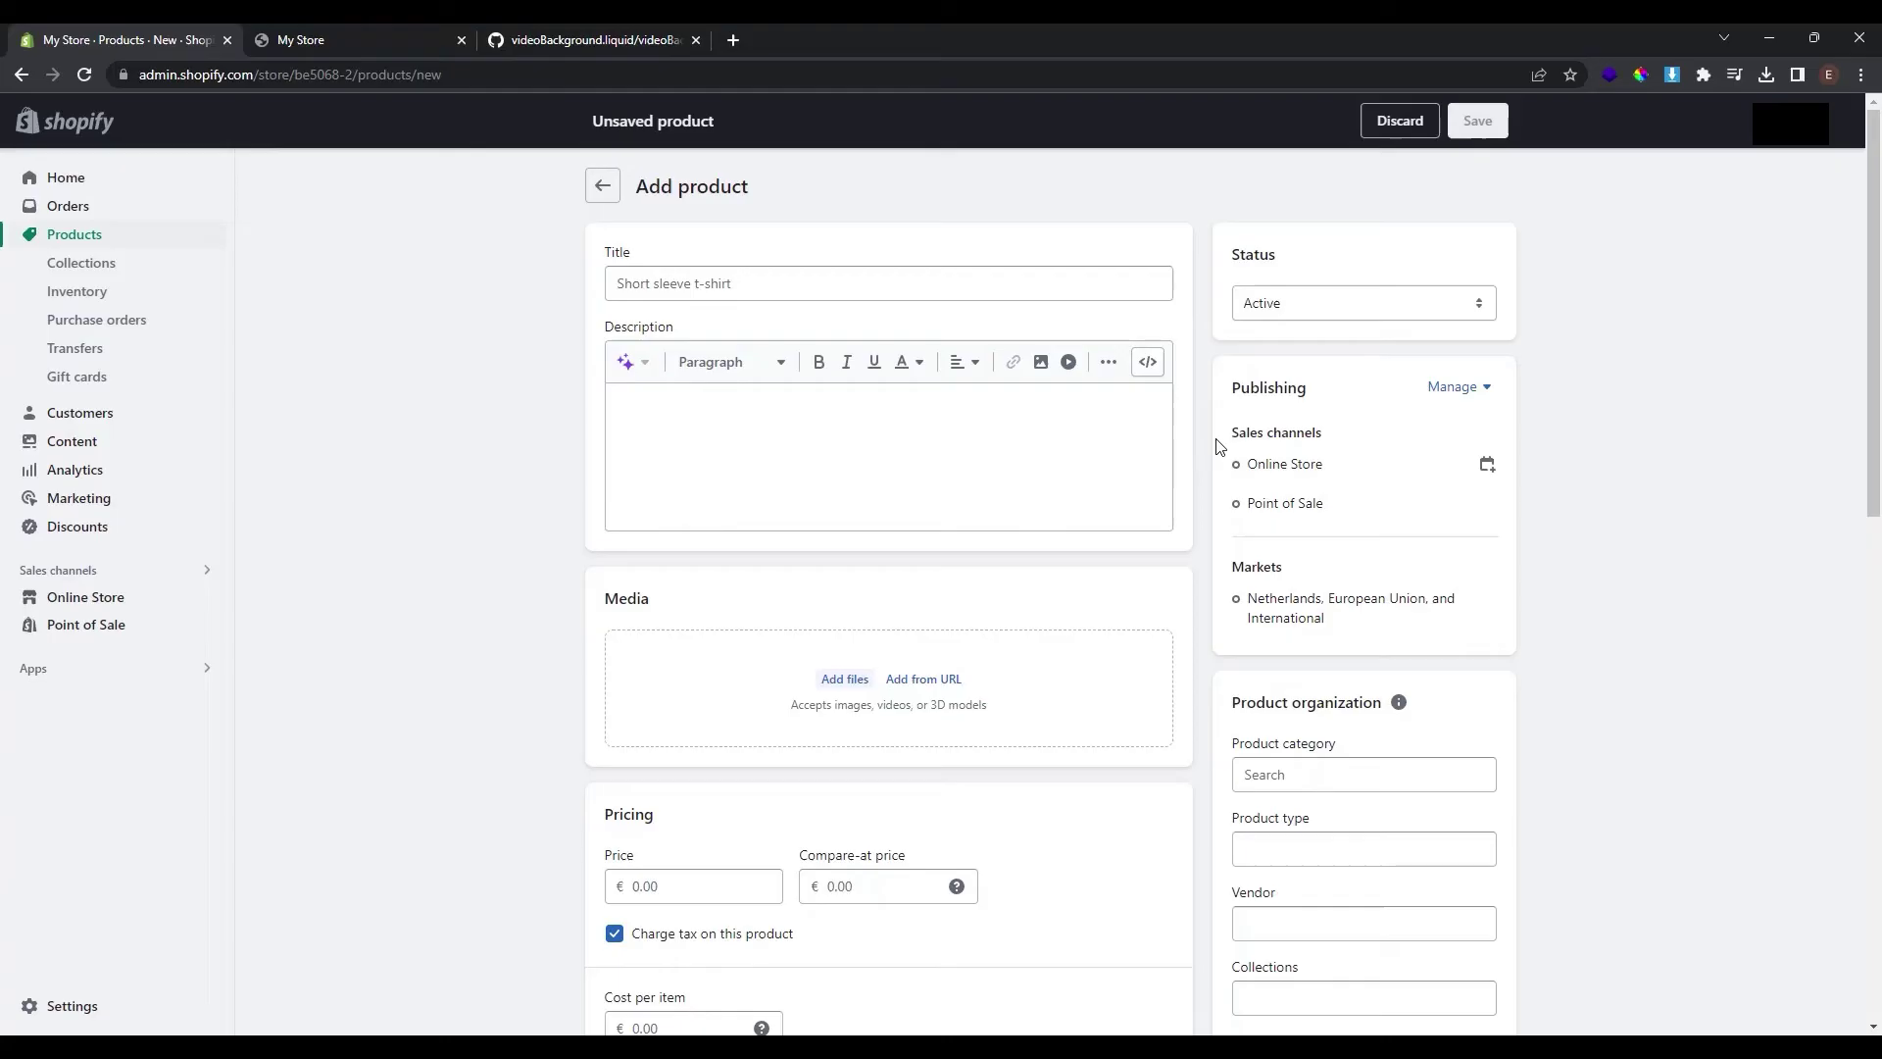
Step: Upload Nissan_Prince_Skyline_1500.usdz as the Nissan Prince Skyline product's 3D model media
click(988, 713)
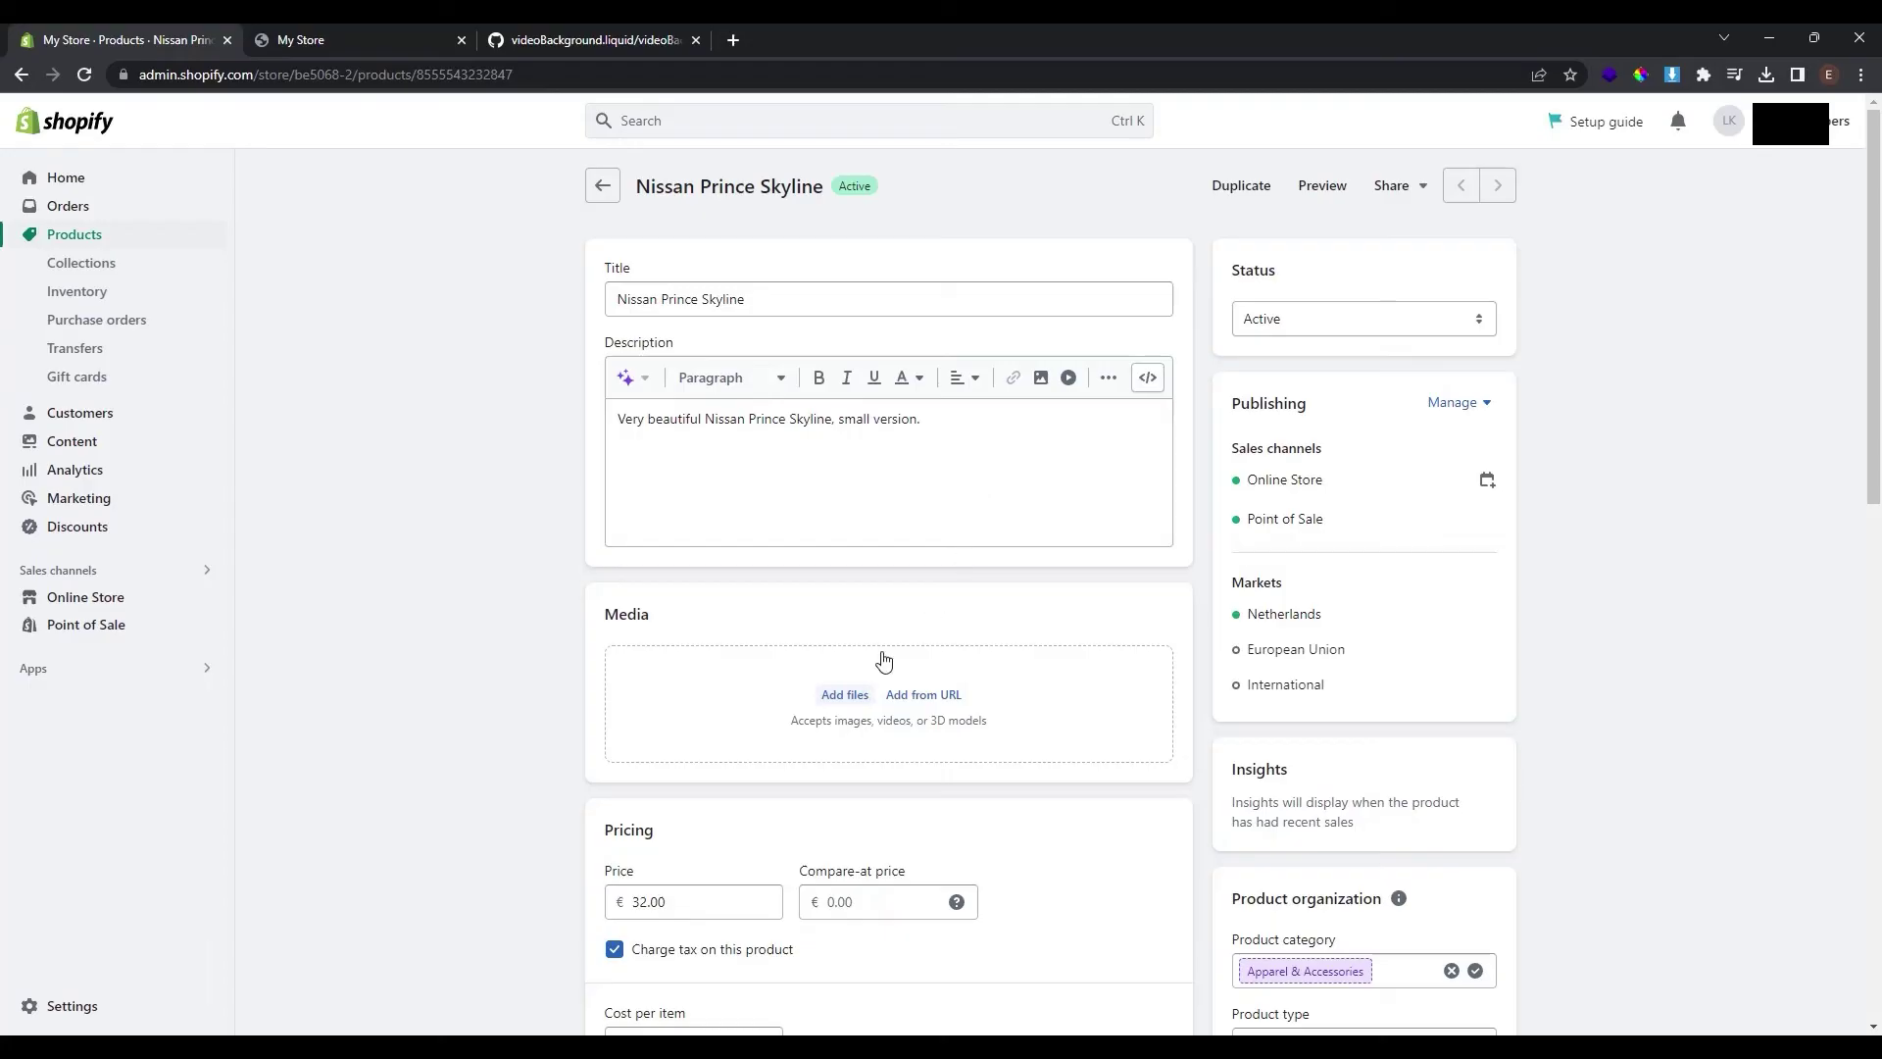
click(843, 696)
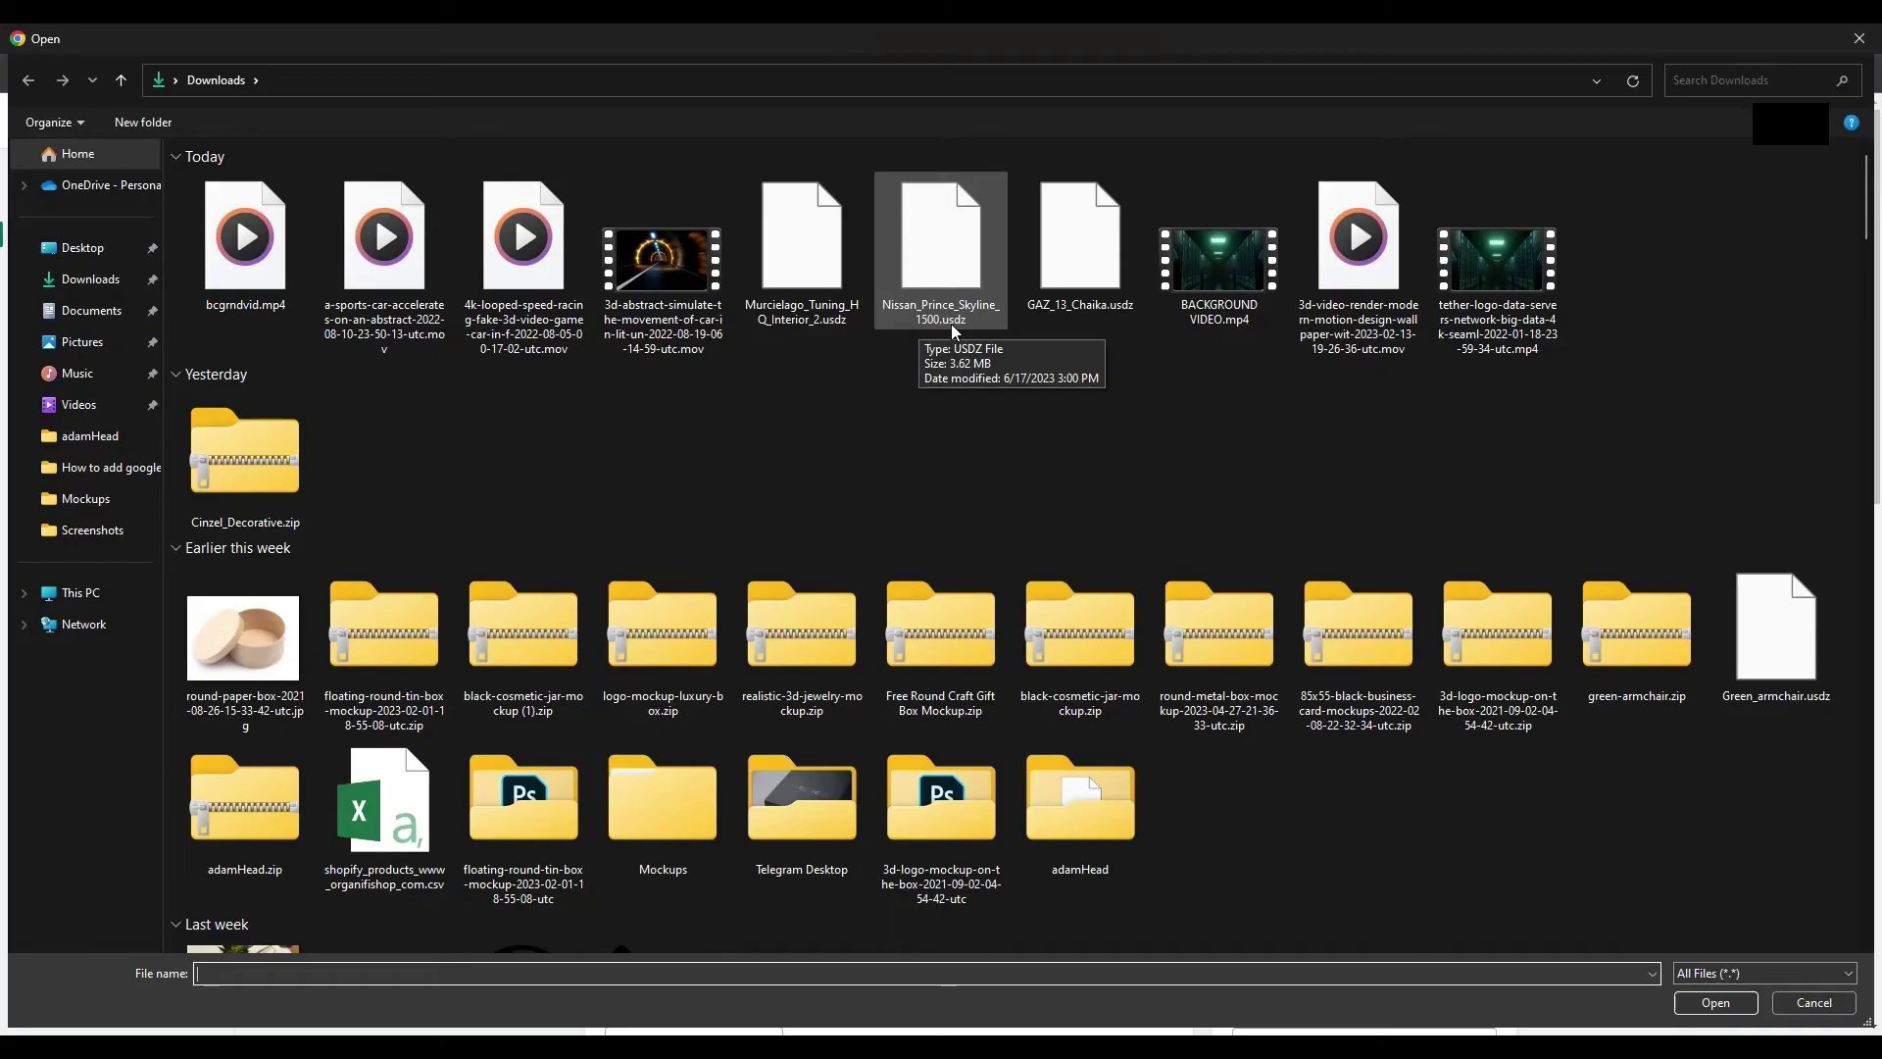
click(950, 296)
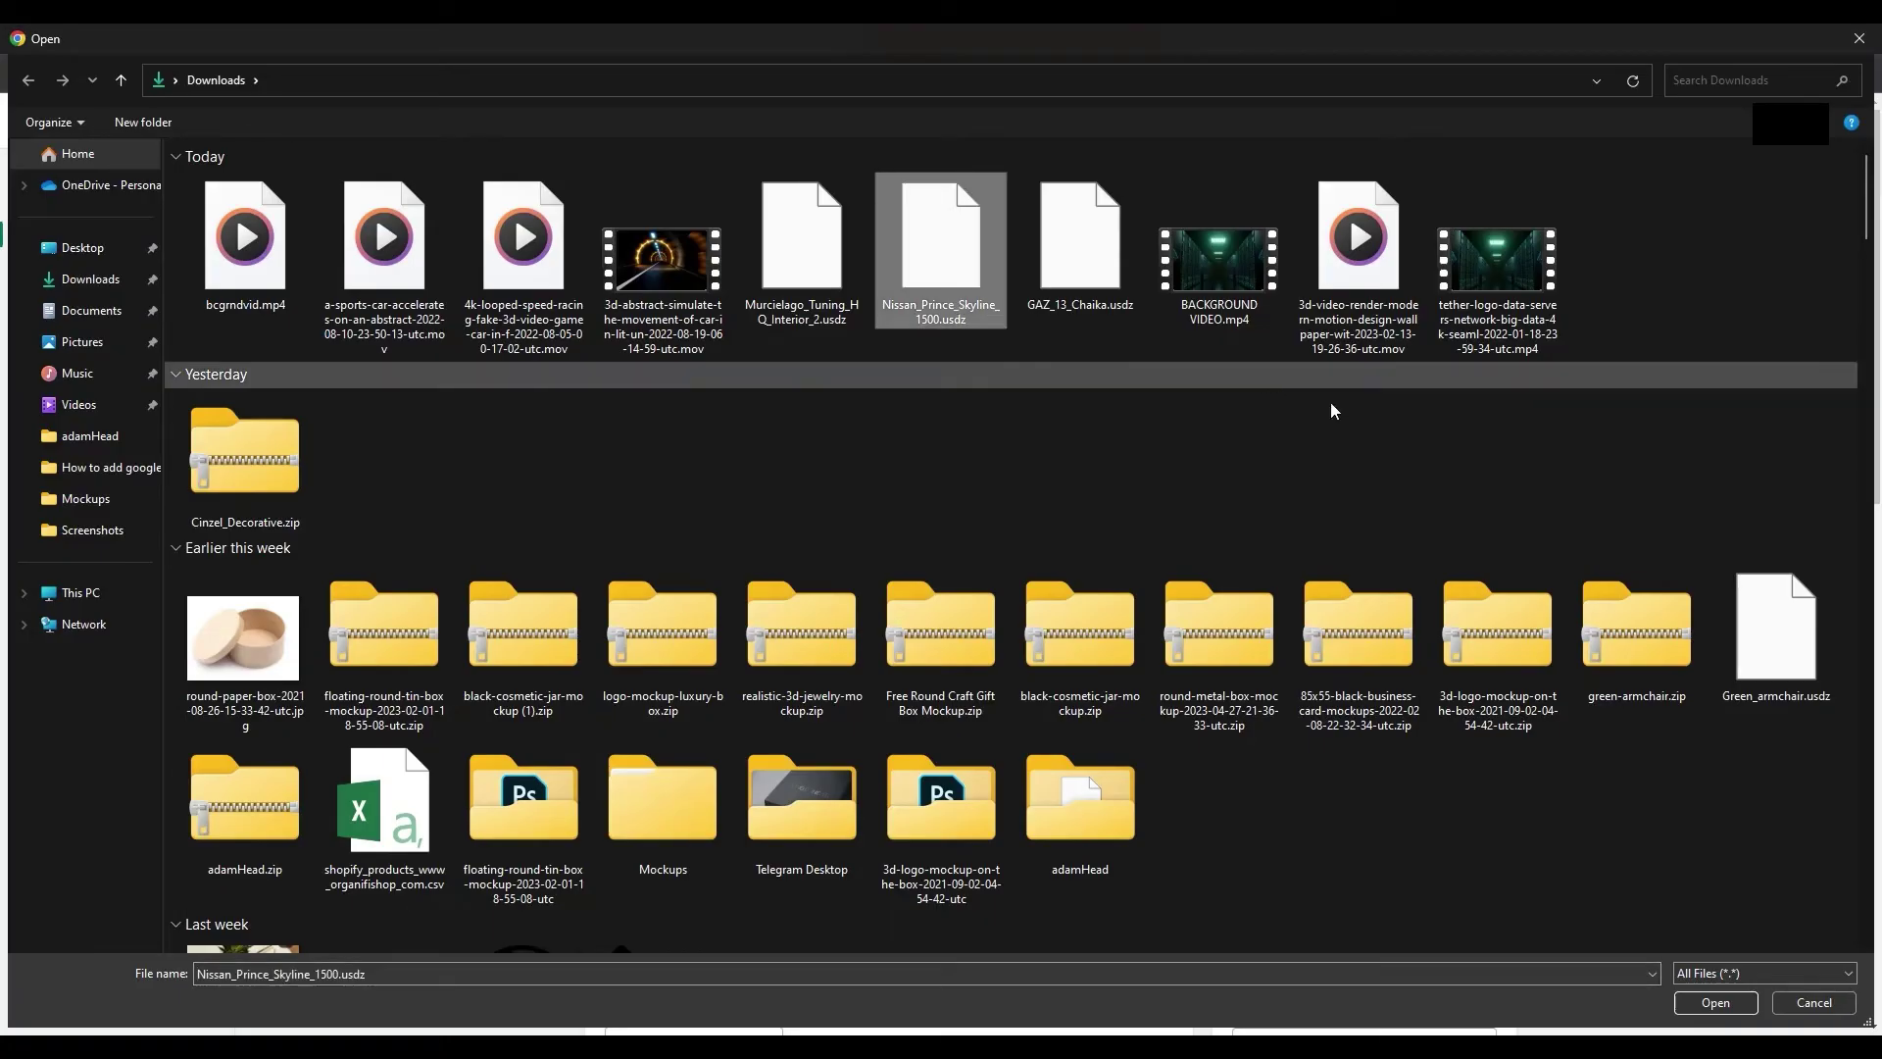
click(1715, 1001)
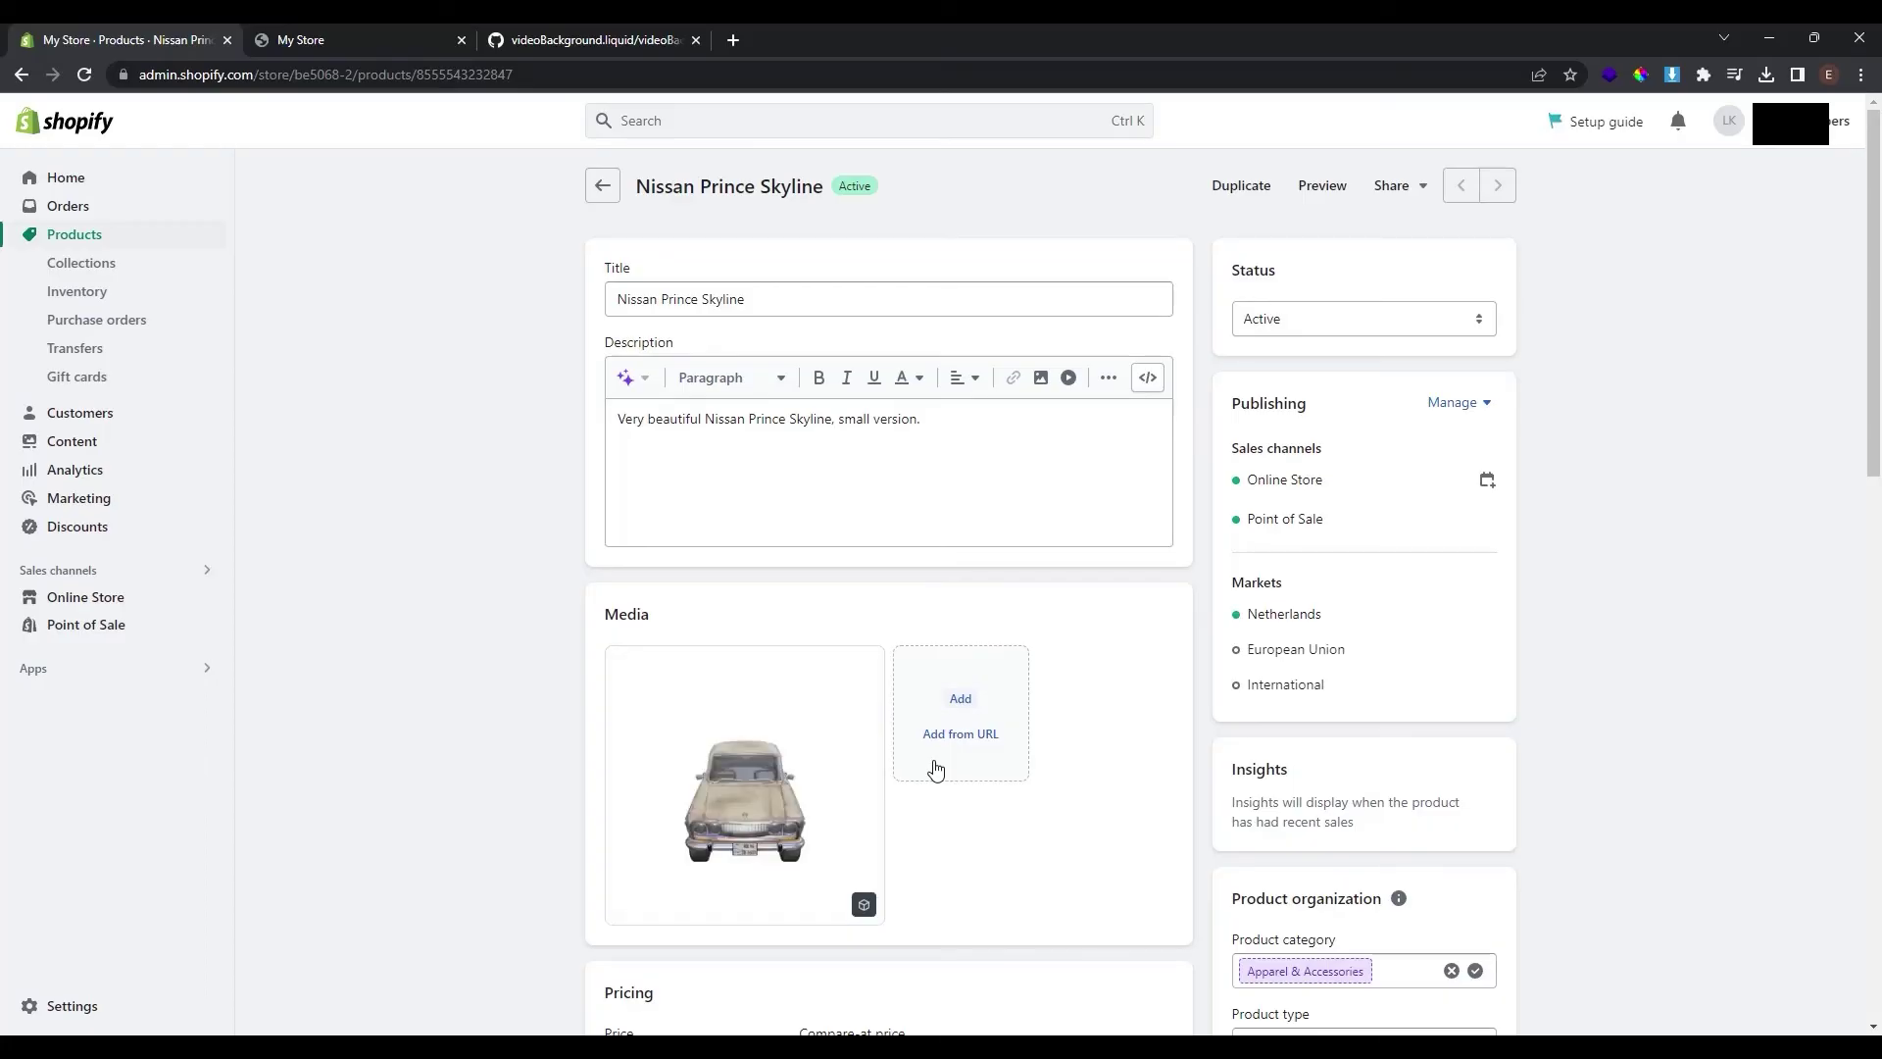
scroll(1052, 897, down, 6)
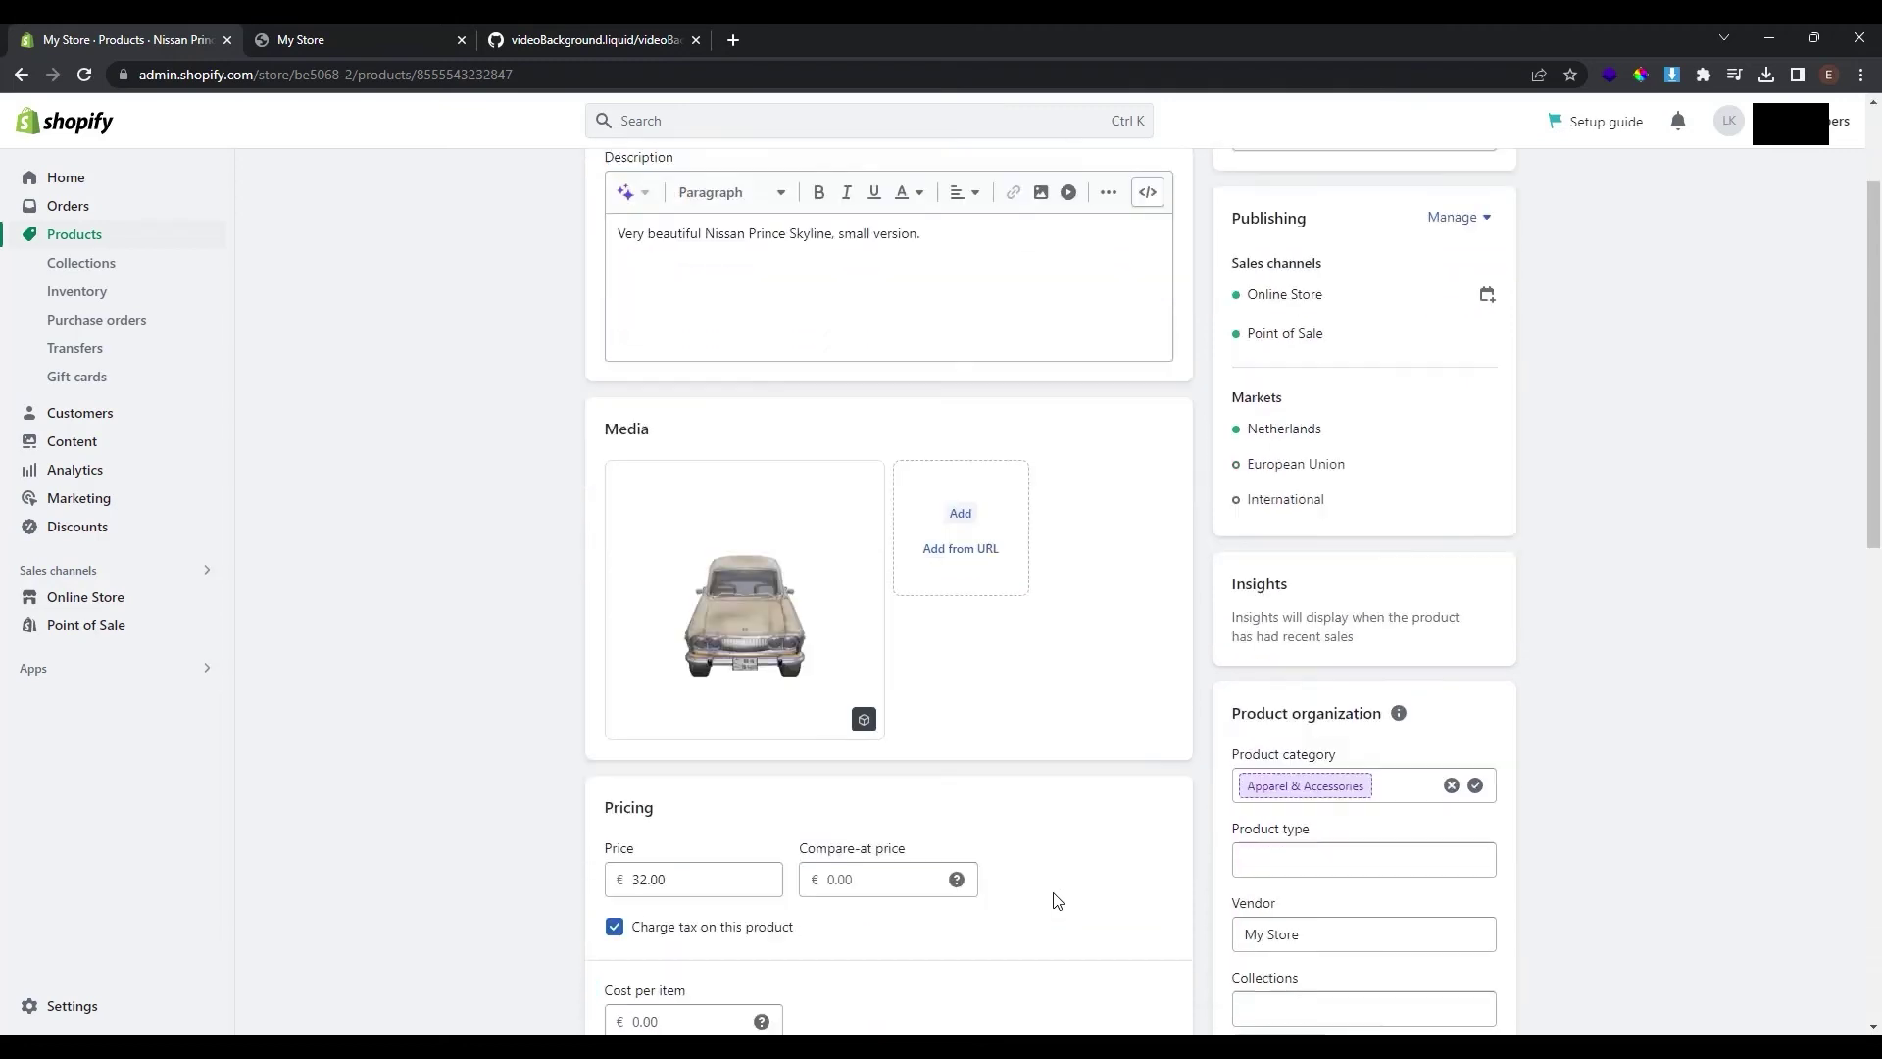
scroll(894, 756, up, 4)
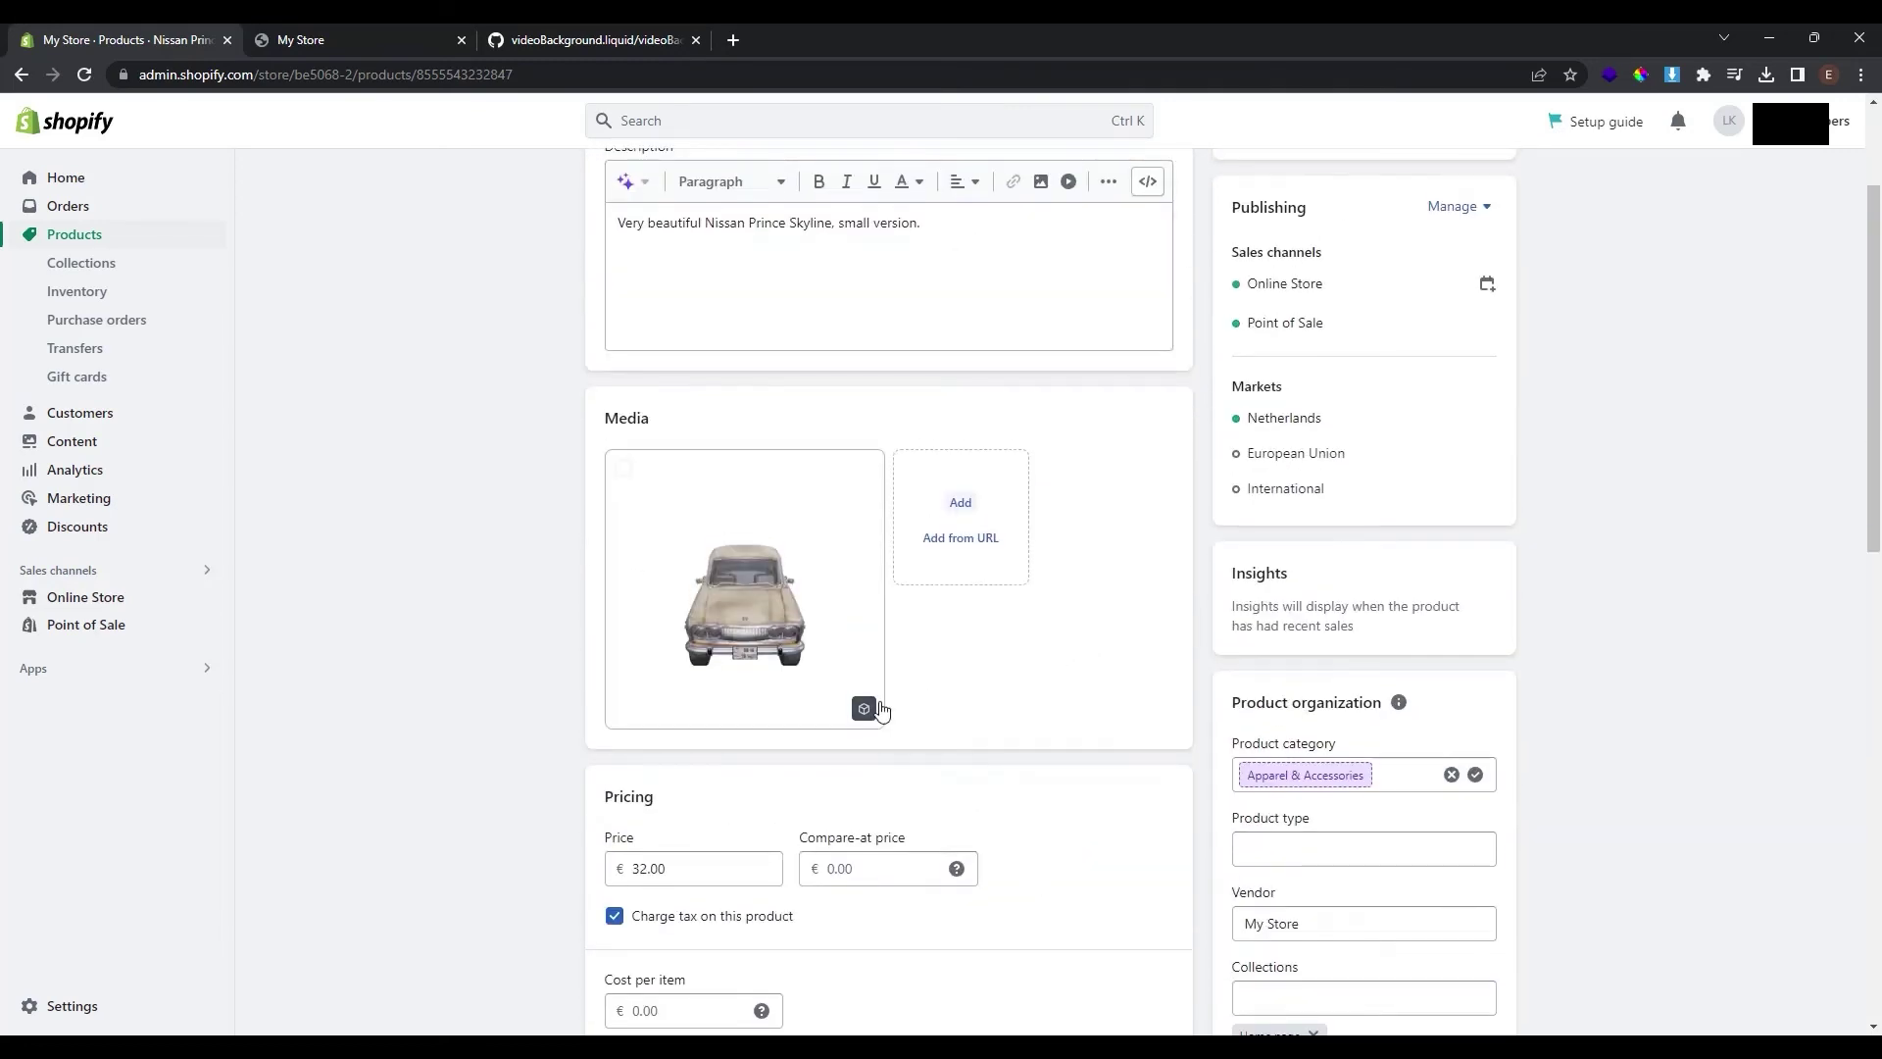
mouse_move(860, 714)
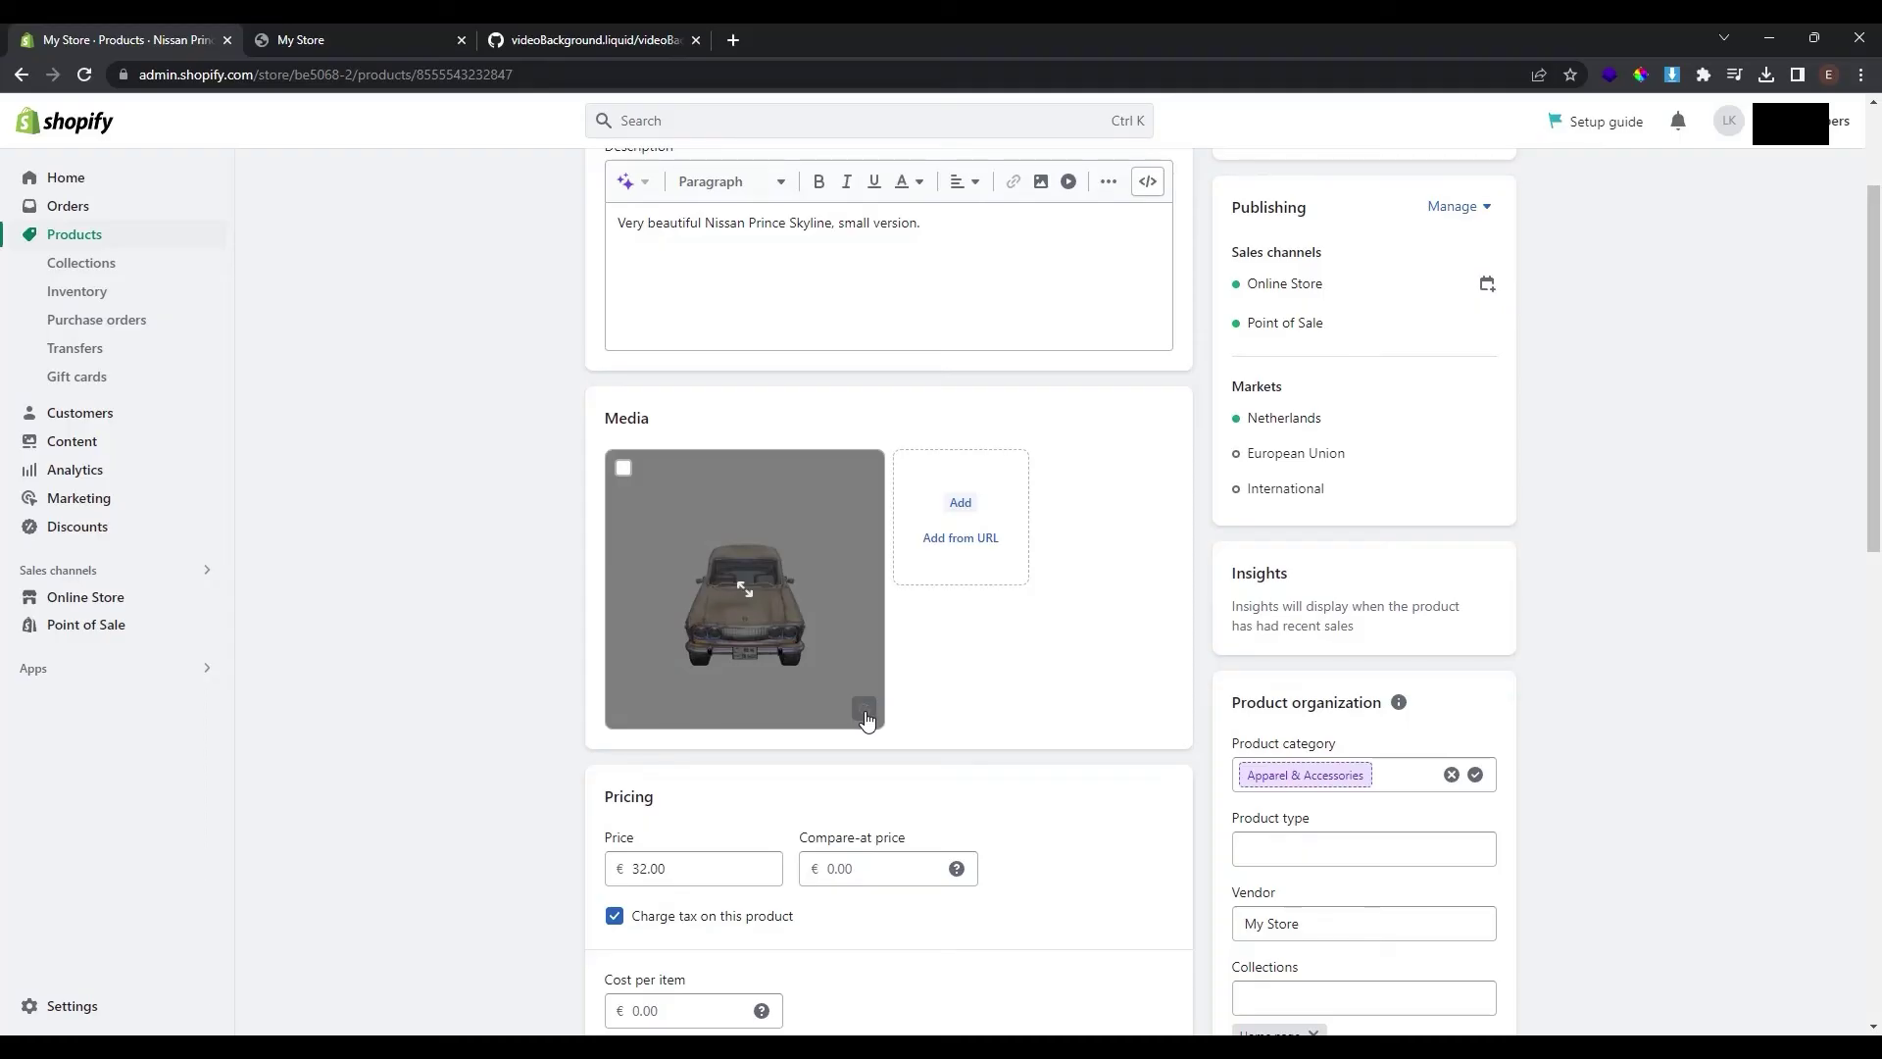
scroll(915, 672, down, 3)
scroll(962, 659, up, 5)
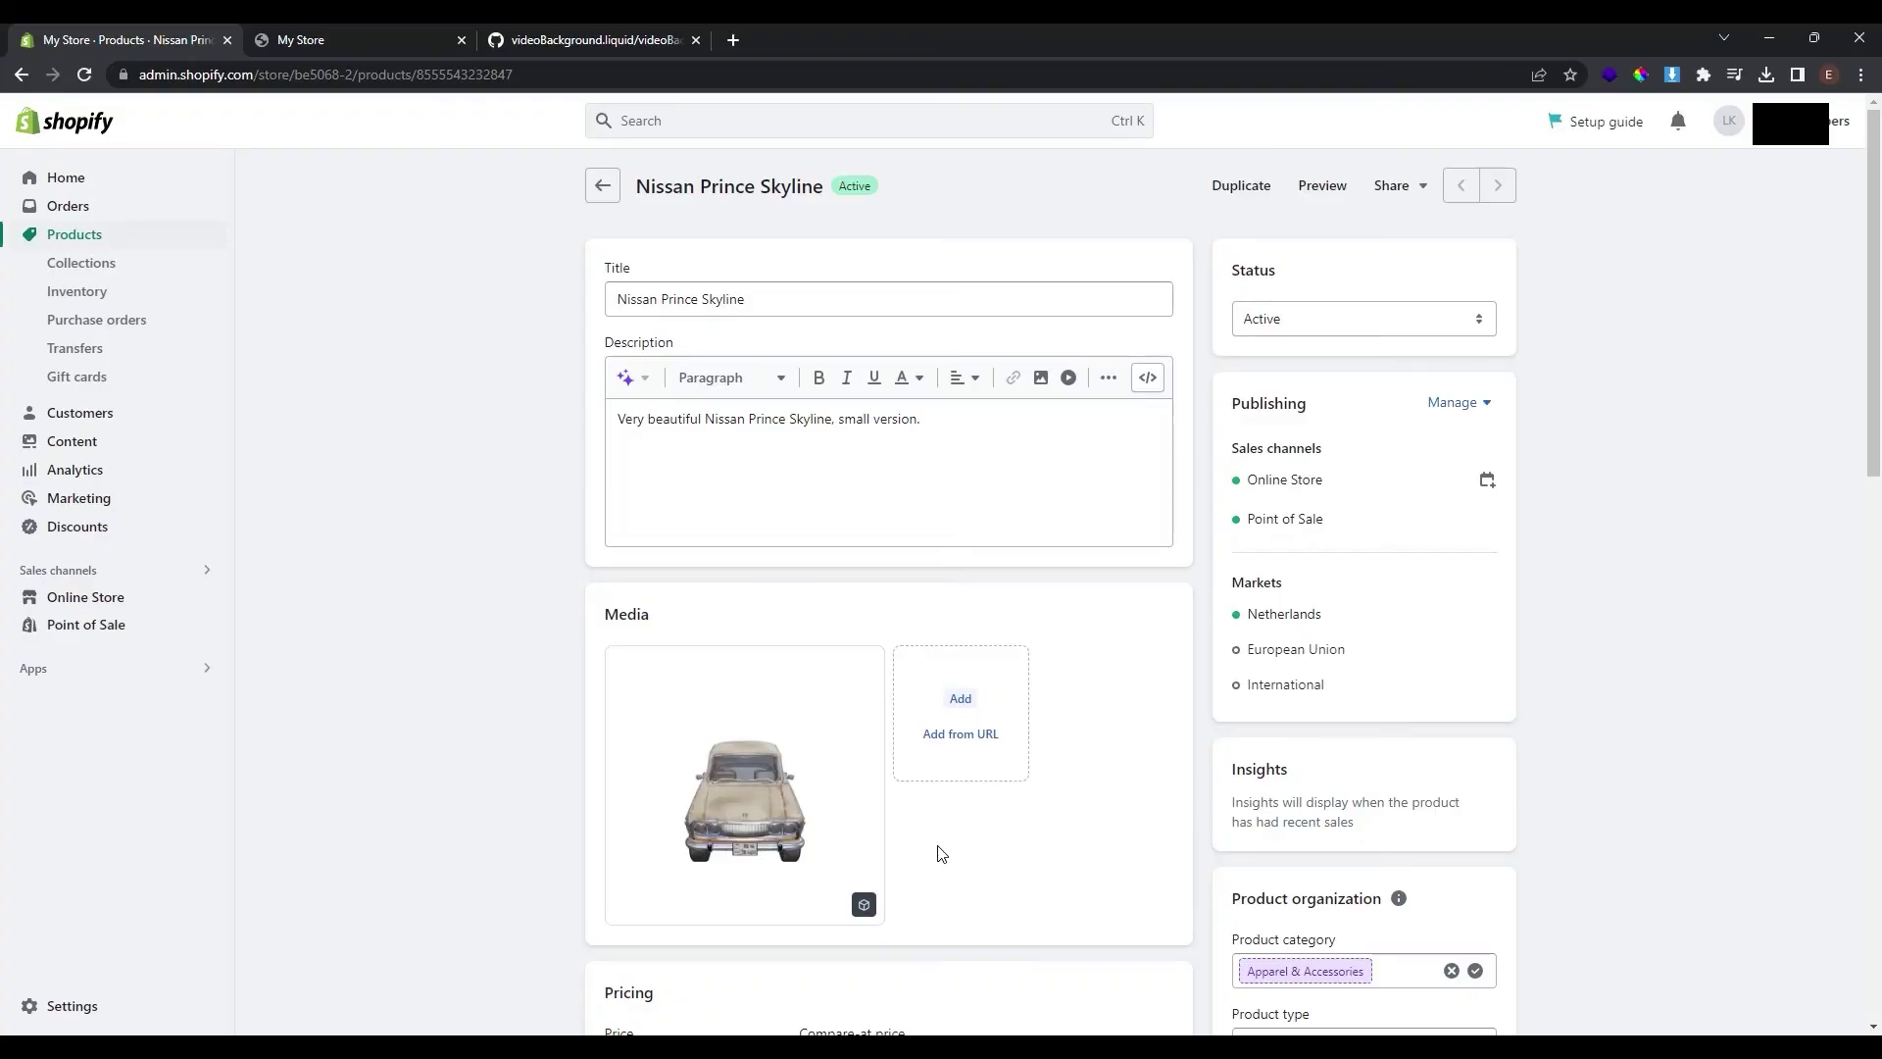
Step: Preview the product on the storefront and load its interactive 3D car model
click(1324, 188)
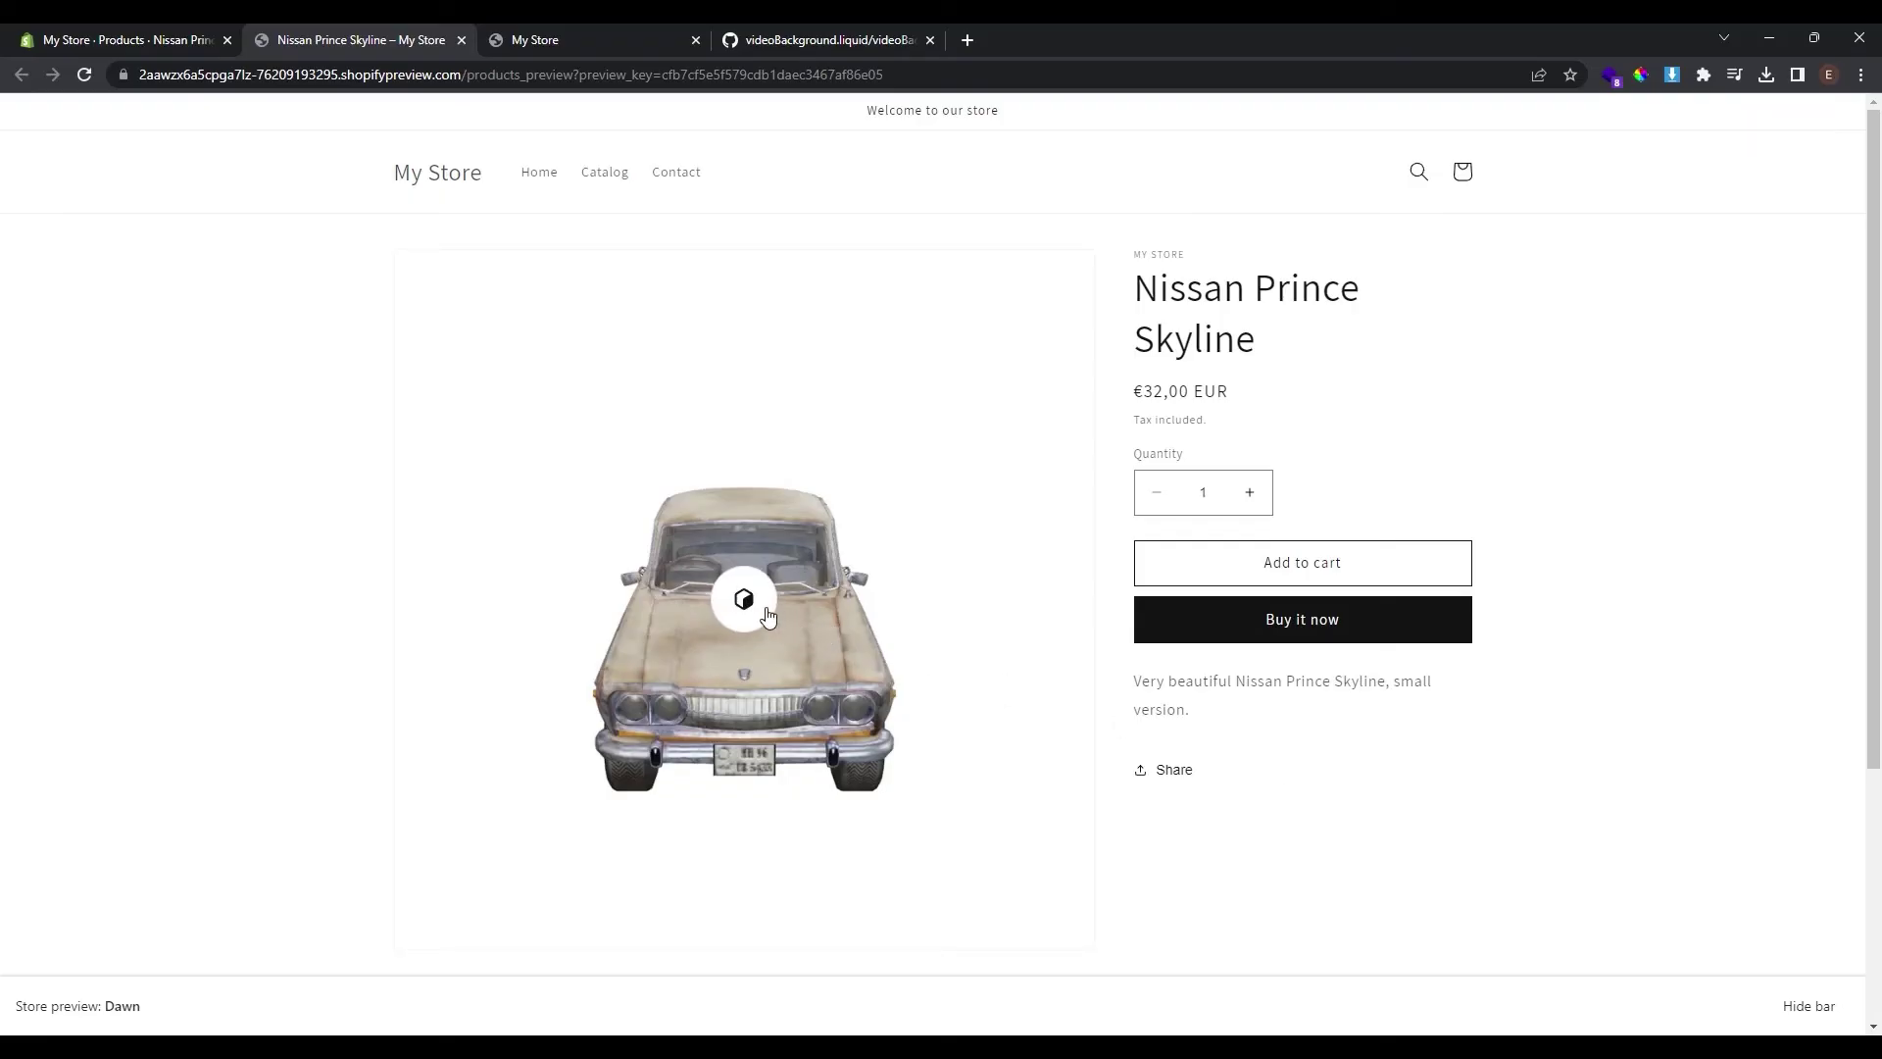
click(764, 611)
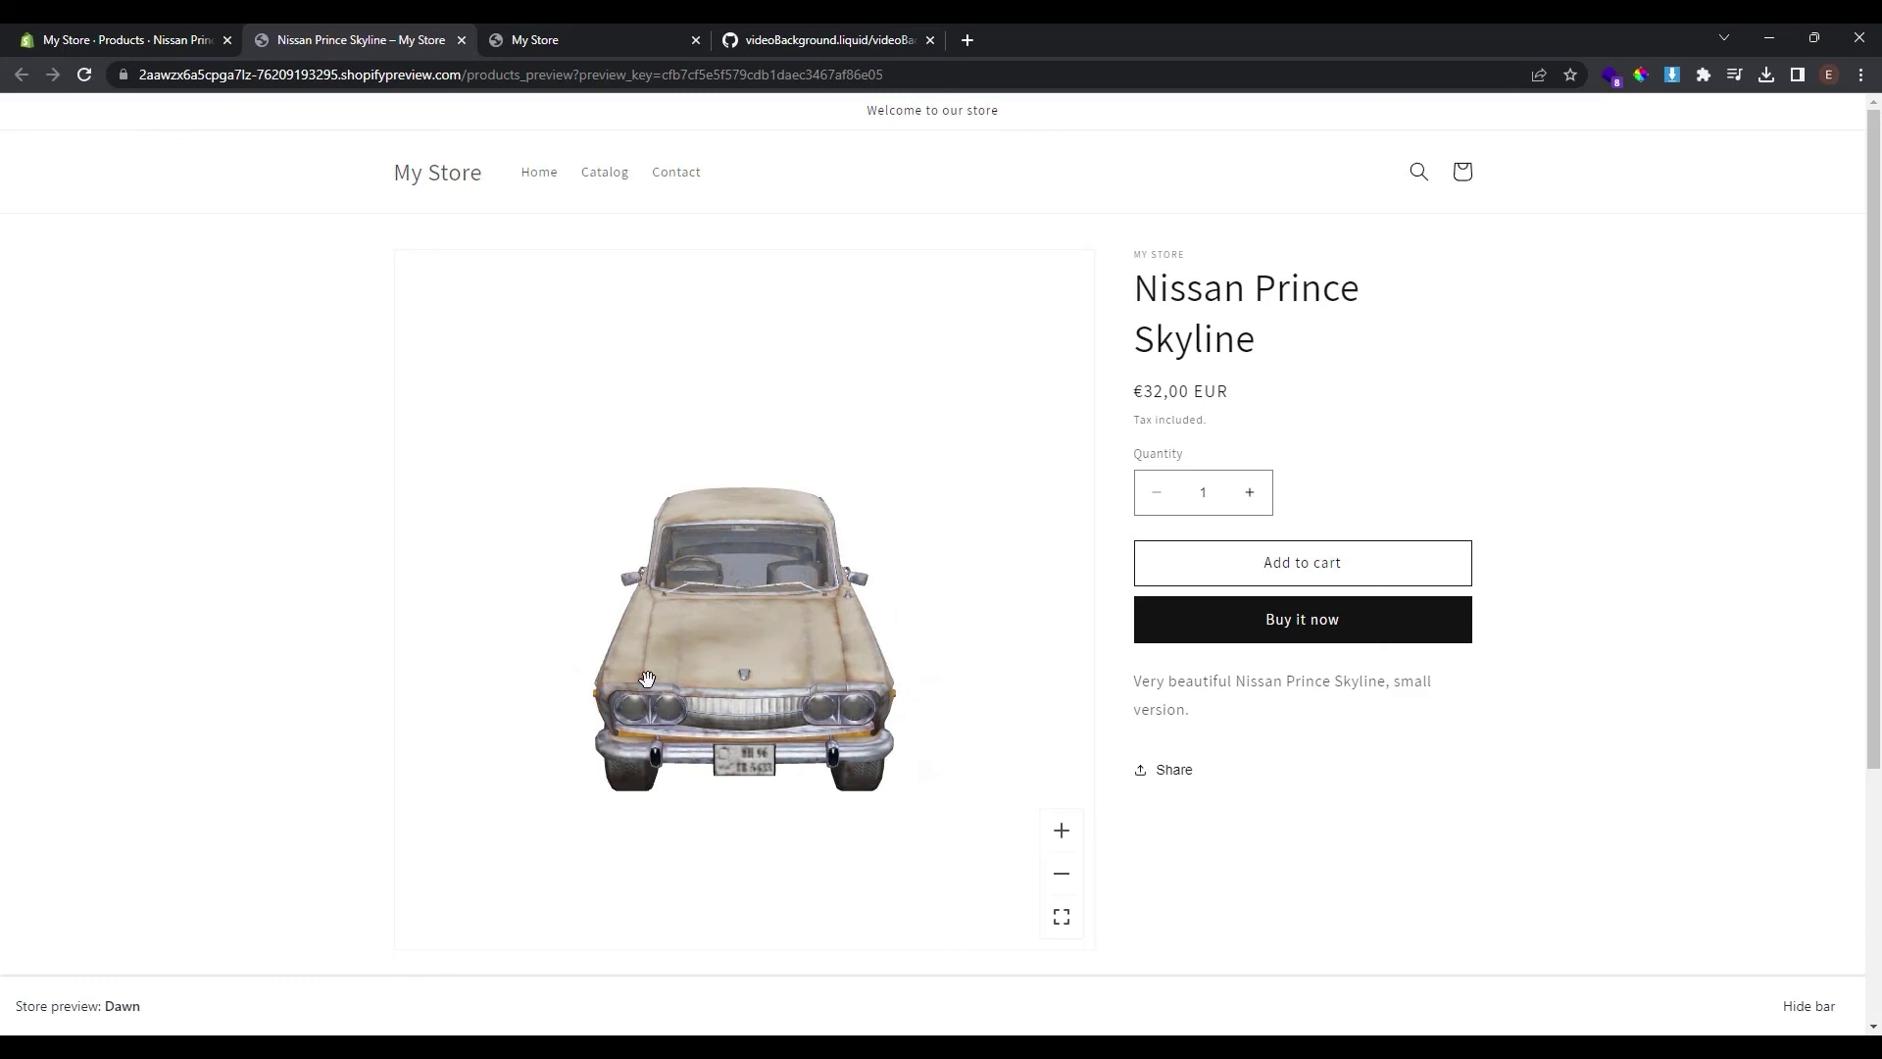
mouse_move(646, 678)
mouse_down()
mouse_move(744, 666)
mouse_move(671, 628)
mouse_move(777, 630)
mouse_move(636, 638)
mouse_move(669, 625)
mouse_move(576, 559)
mouse_move(647, 622)
mouse_move(599, 667)
mouse_move(645, 660)
mouse_up()
Step: Zoom in on the 3D car, orbit it in fullscreen, then zoom back out
click(1064, 834)
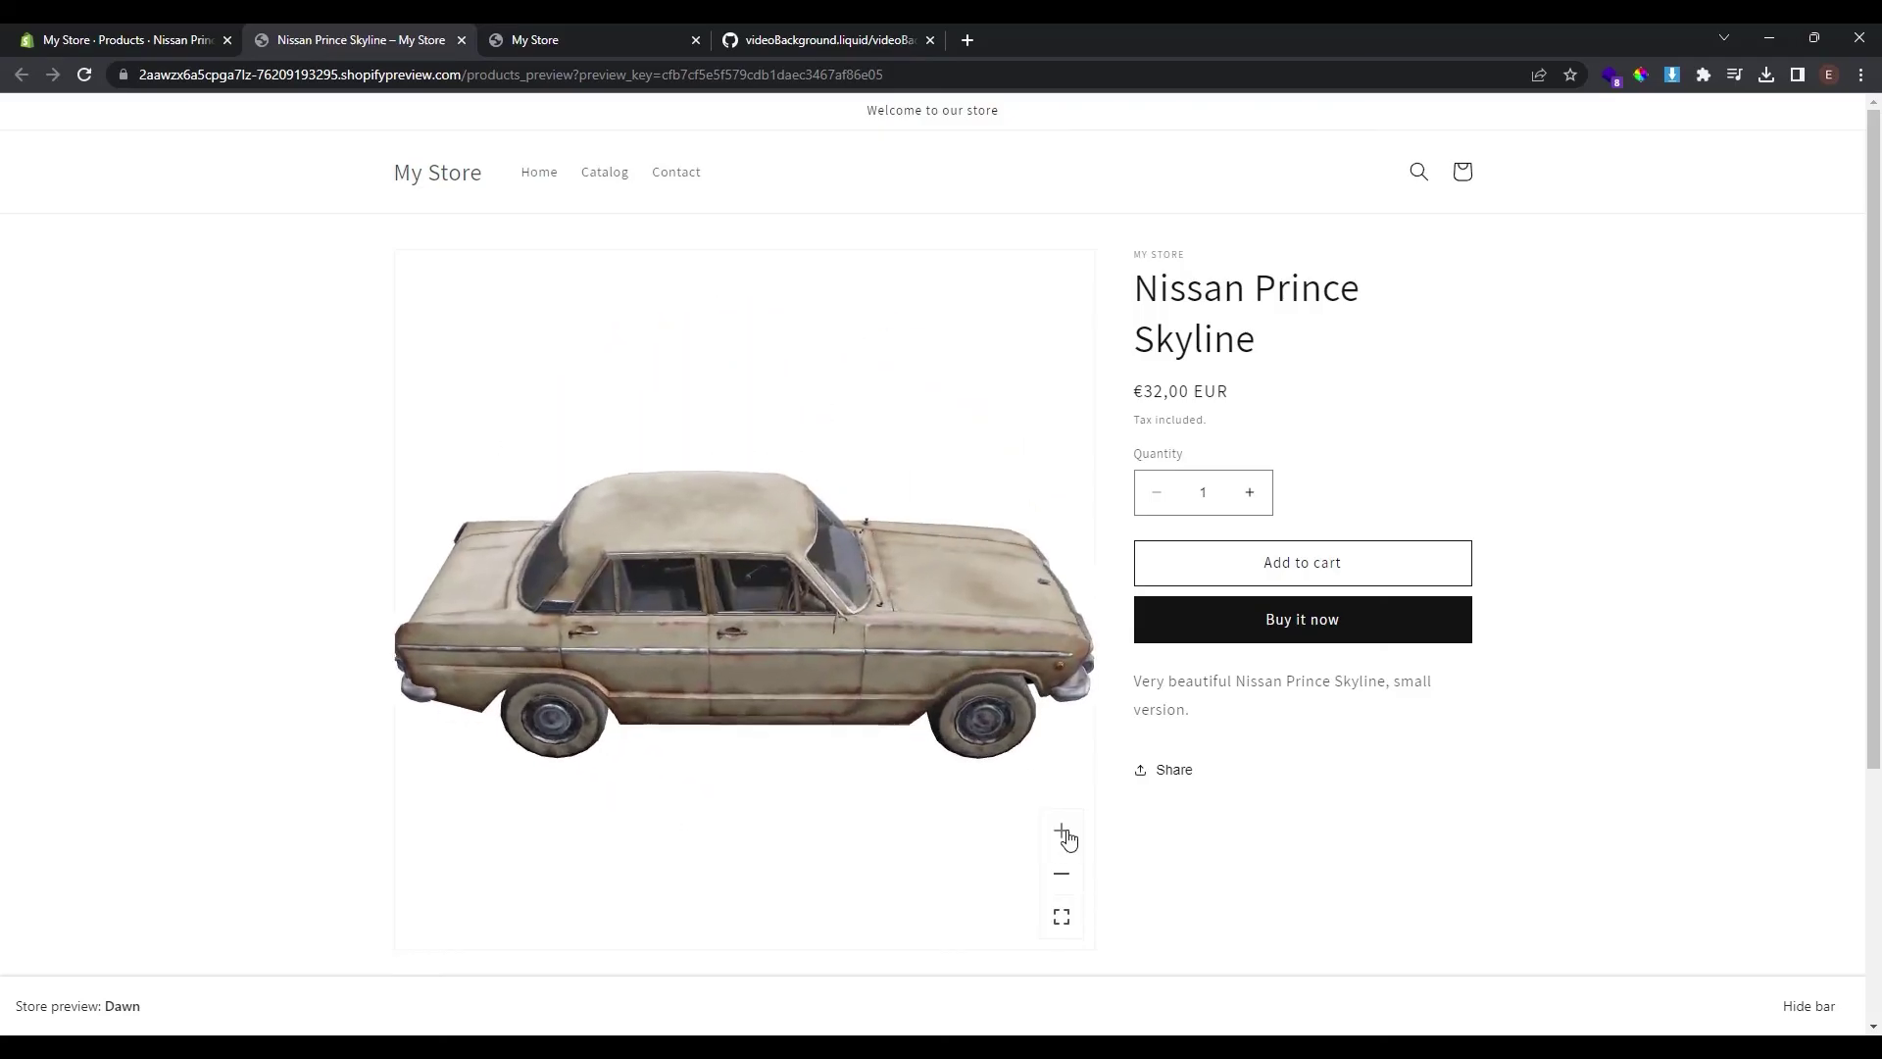
click(1063, 834)
click(1063, 834)
drag(773, 735, 836, 685)
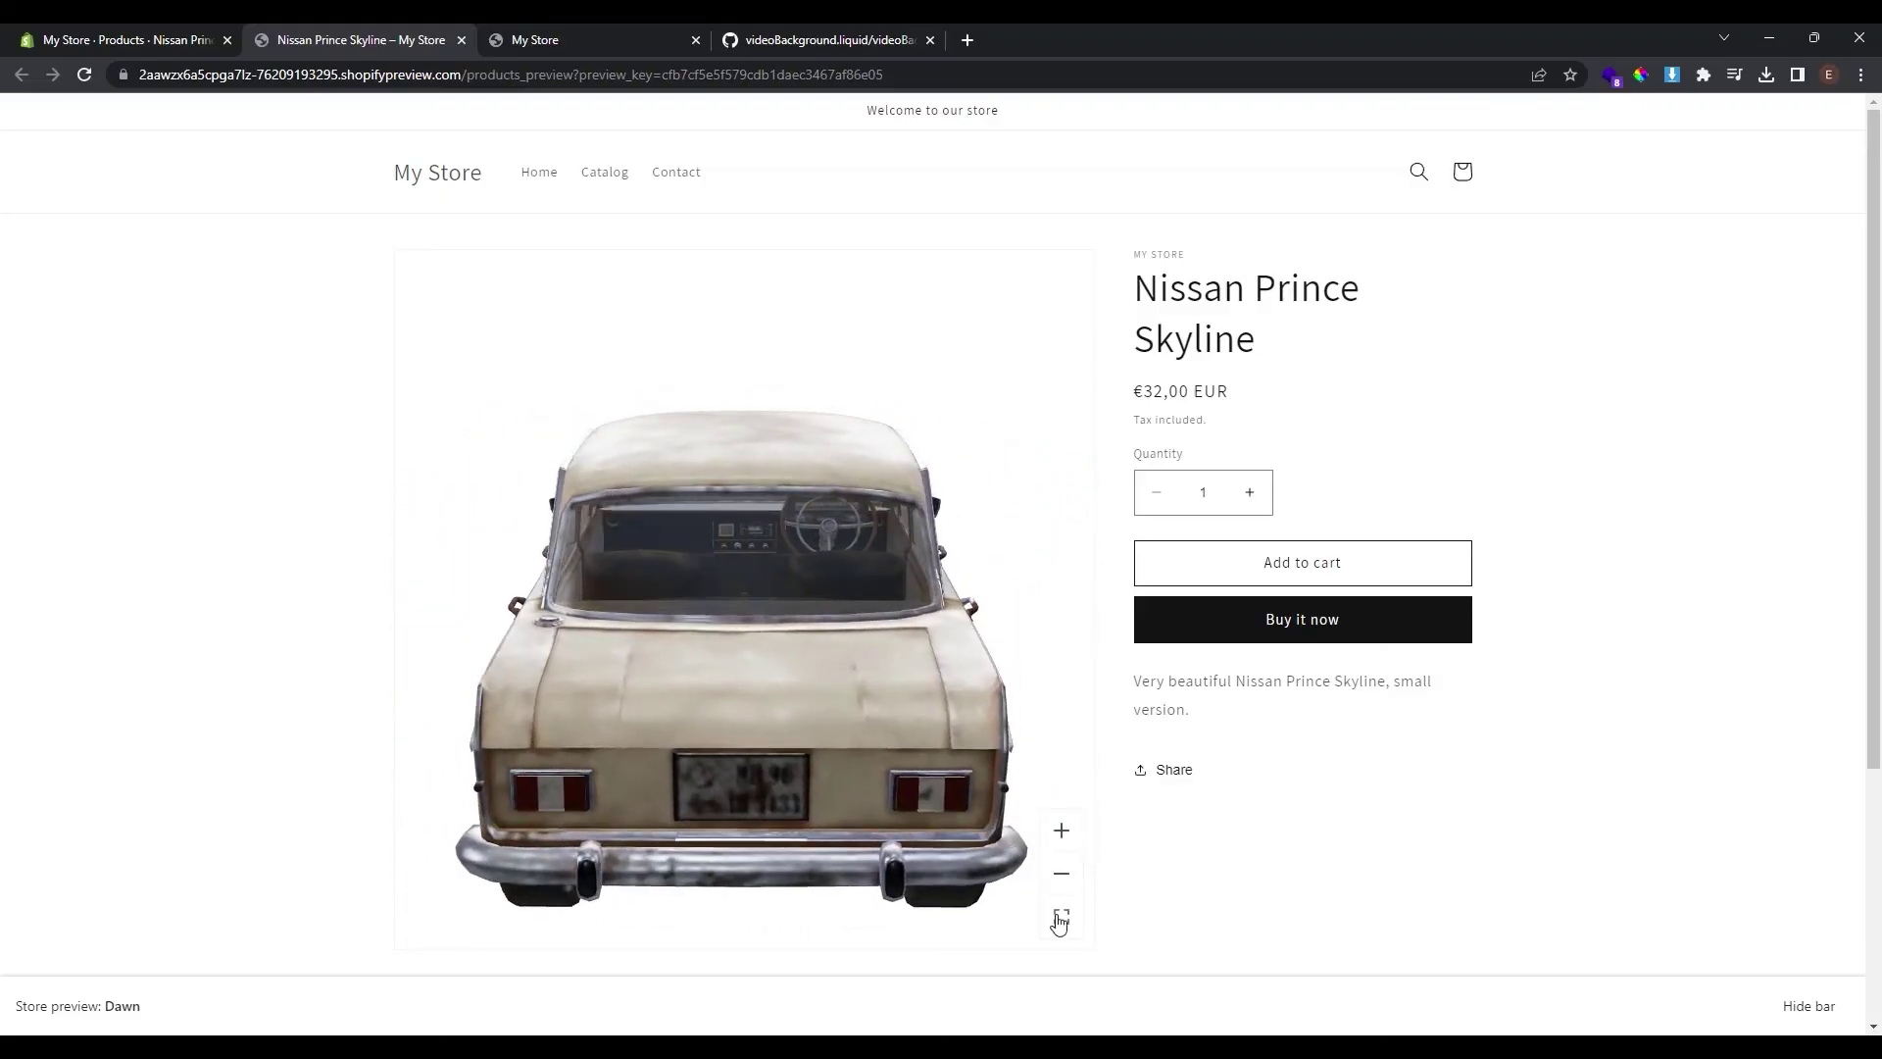
click(1059, 919)
drag(1109, 651, 853, 638)
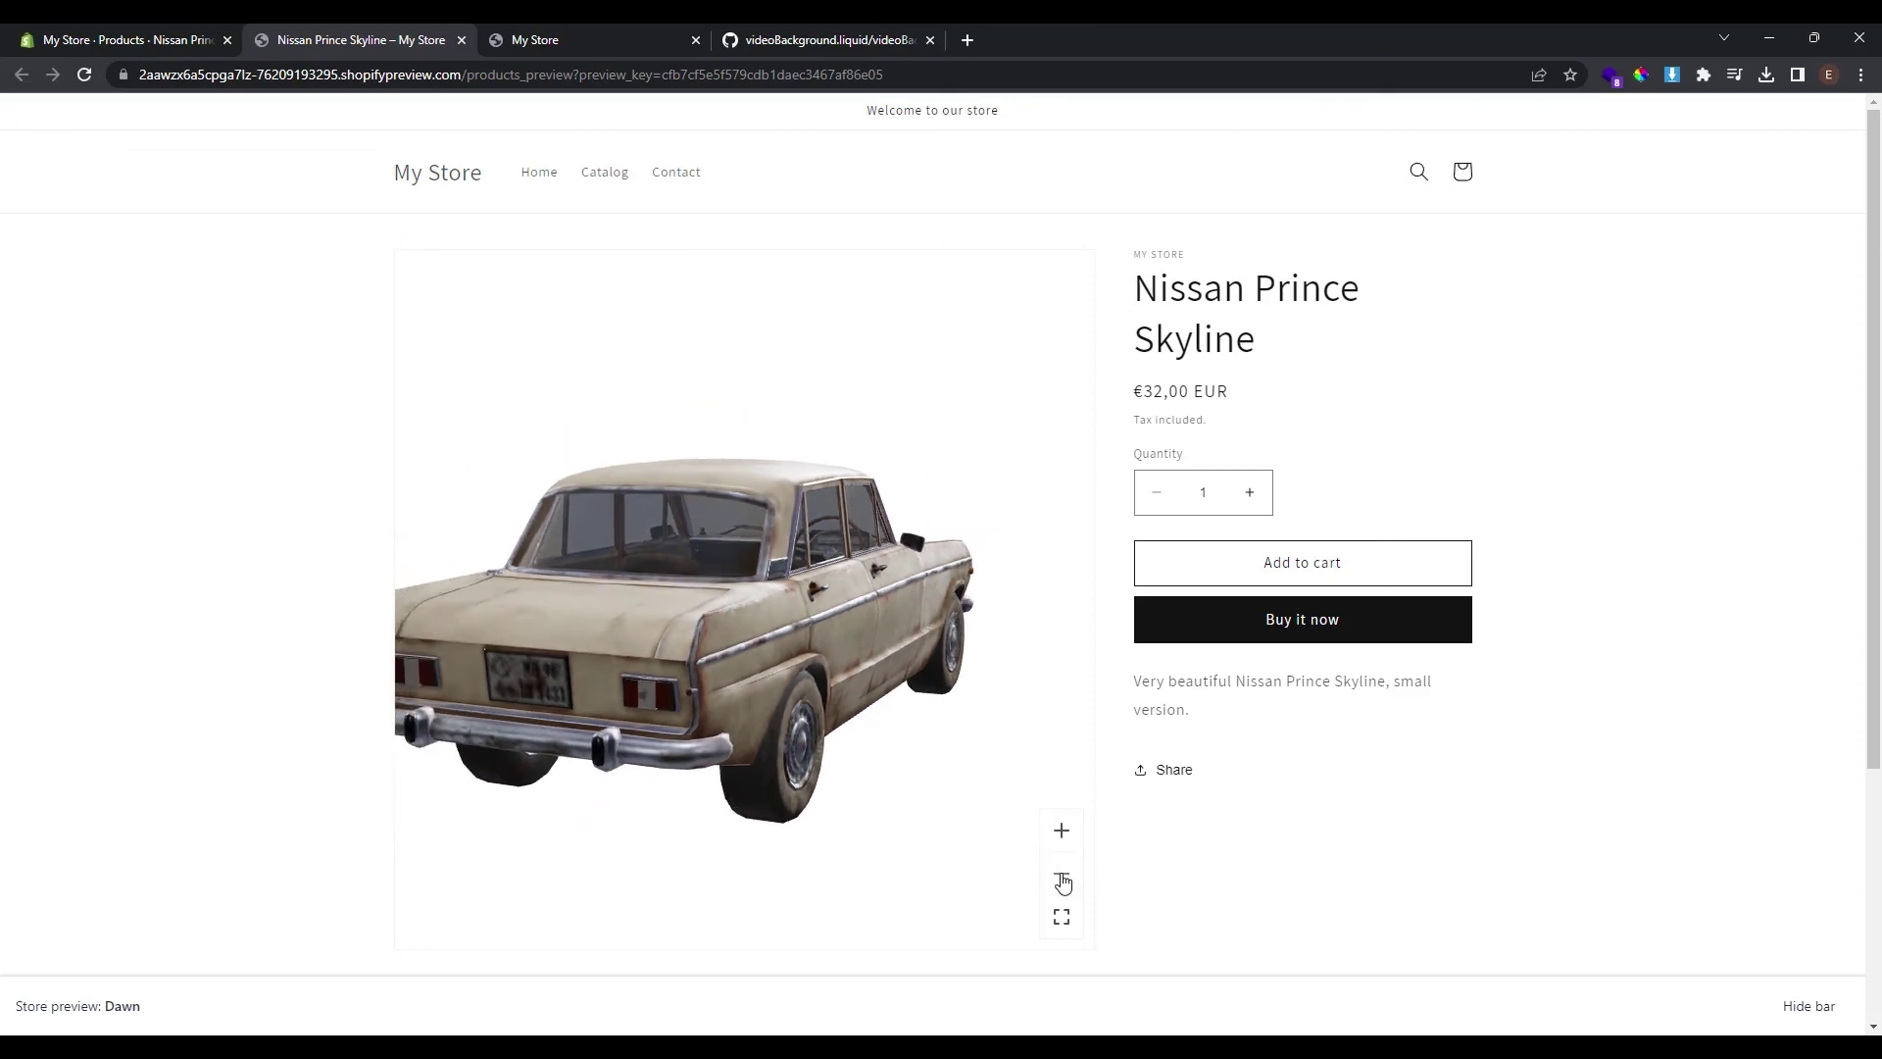
drag(1062, 882, 1065, 702)
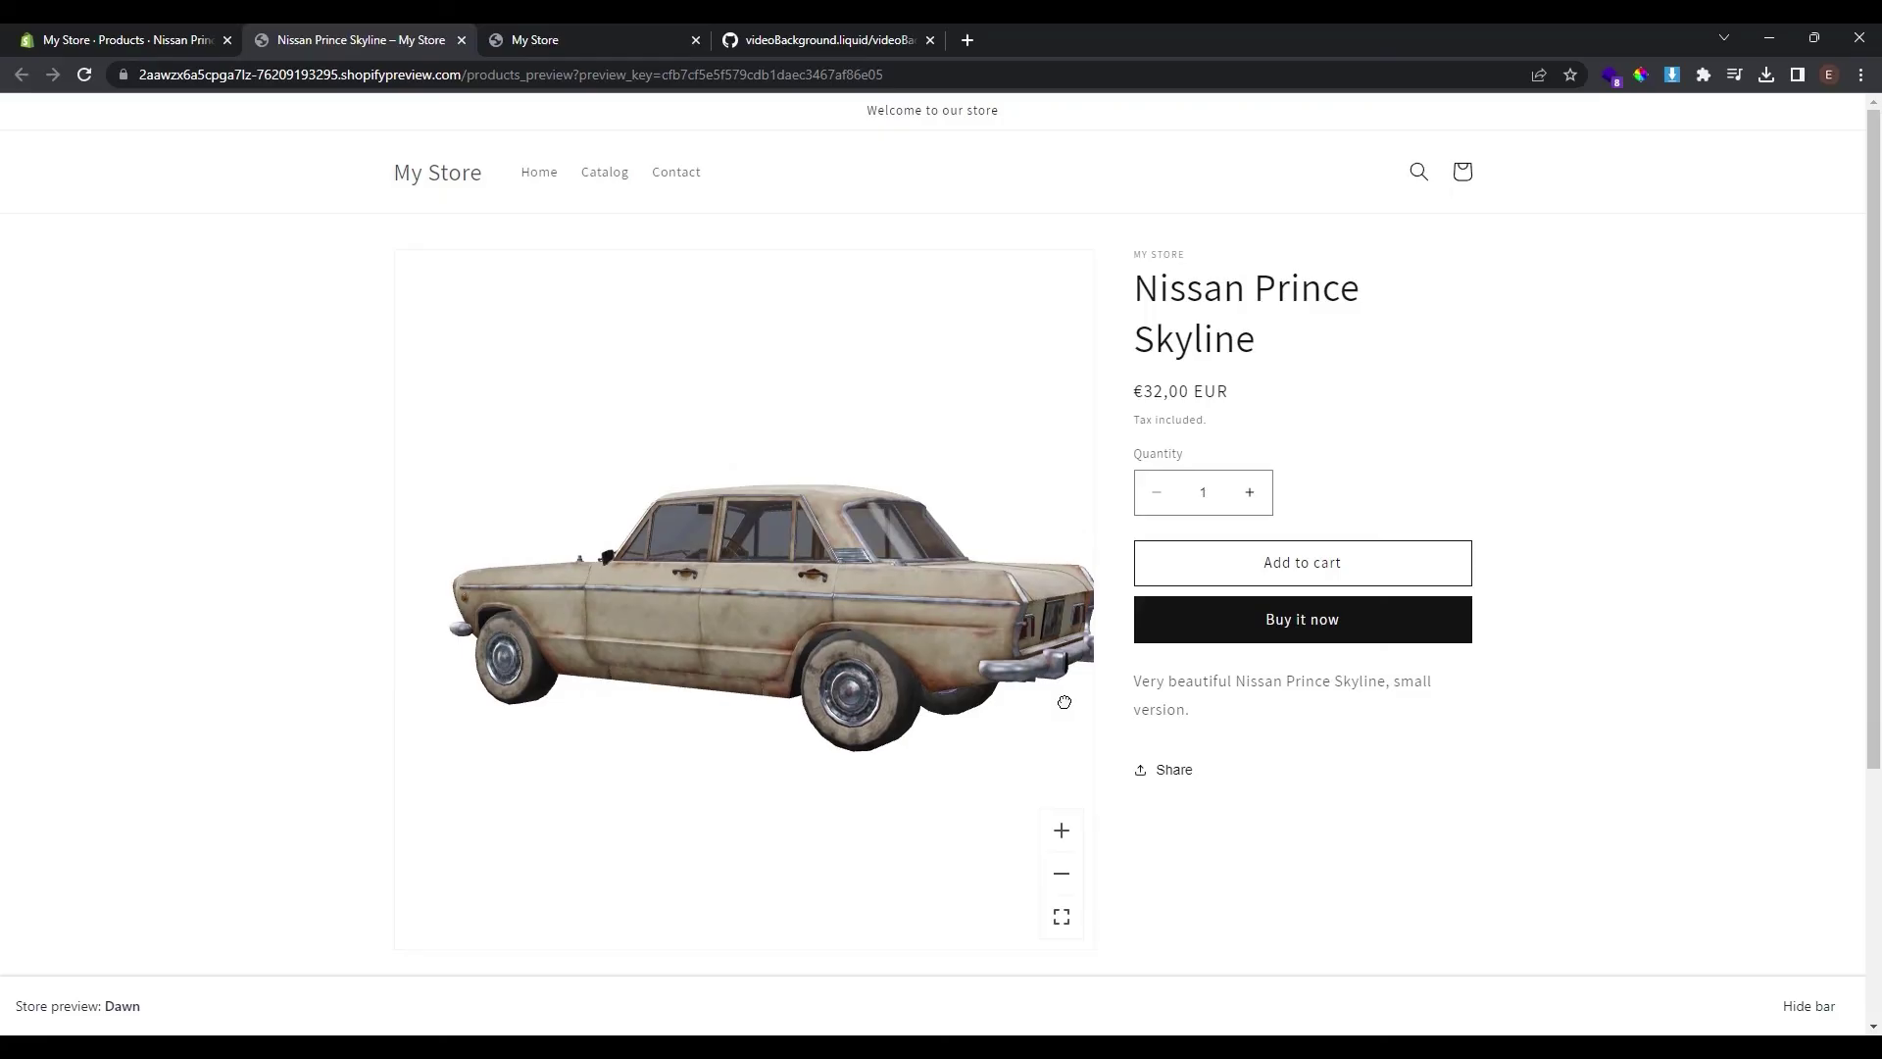